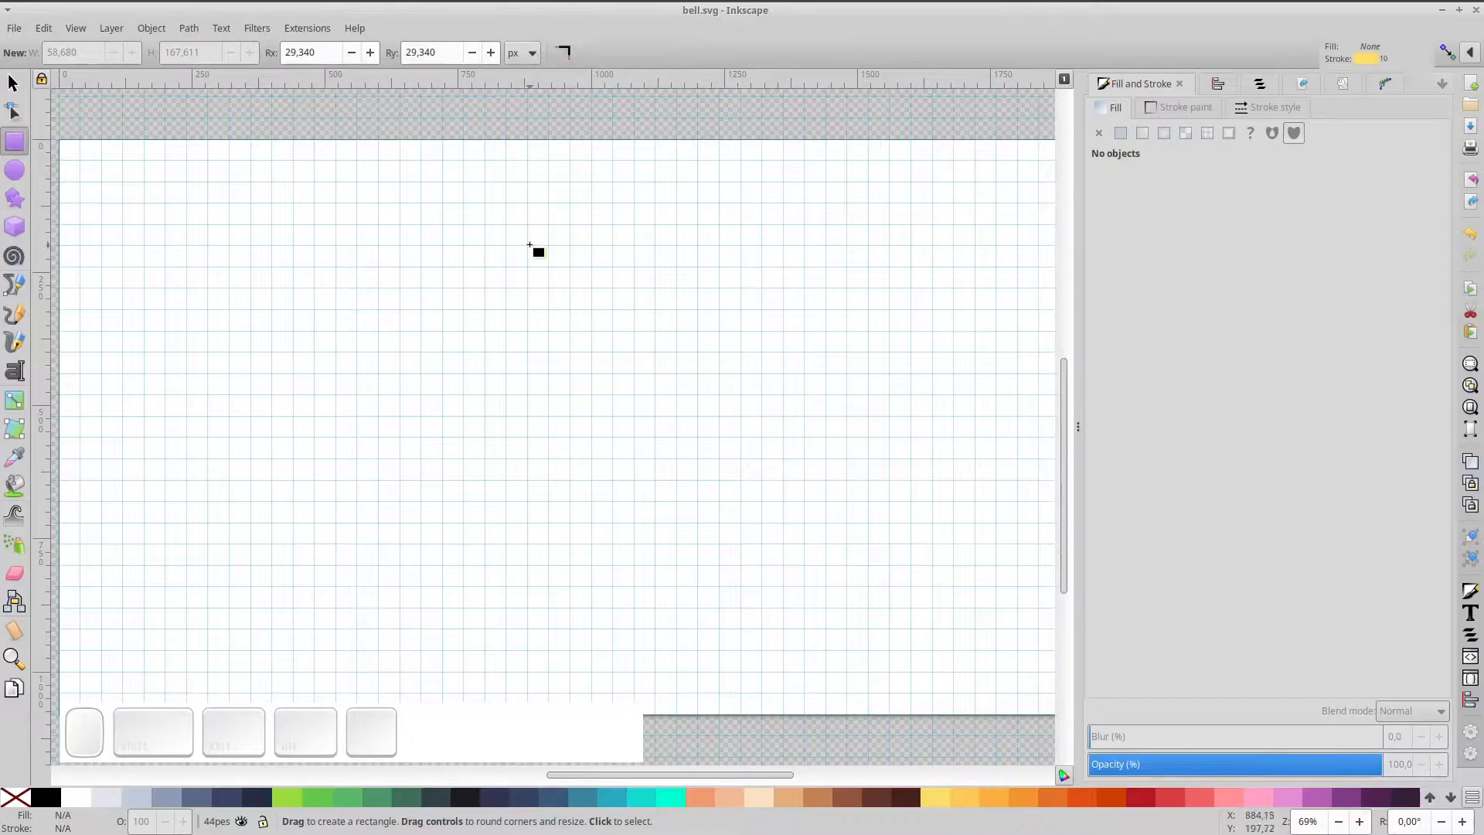
- Draw a fully rounded upright rectangle about 451 × 612 px with a yellow fill and a 6 px black stroke
left_click_drag(530, 245, 770, 569)
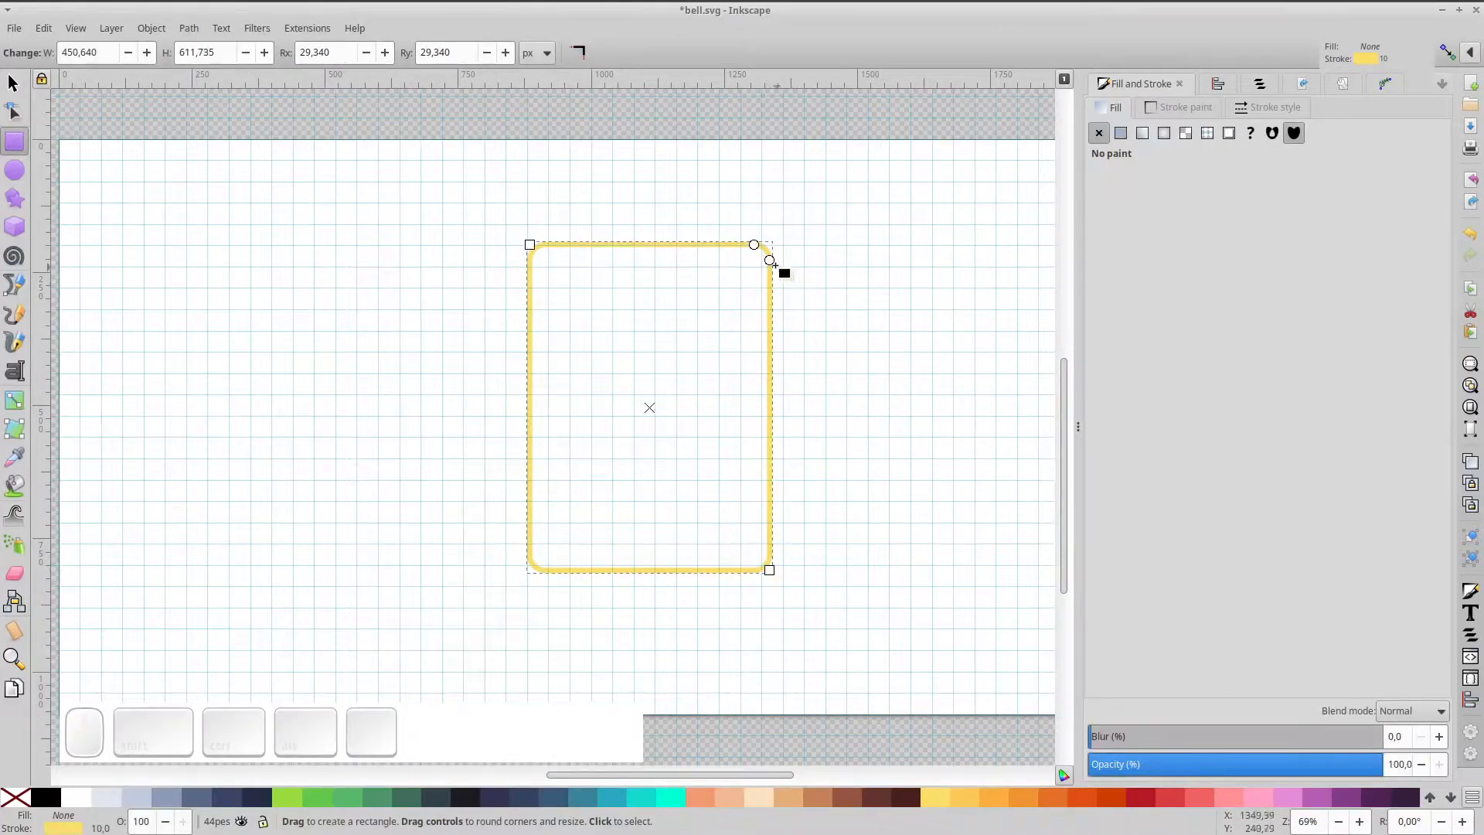
left_click_drag(771, 306, 773, 502)
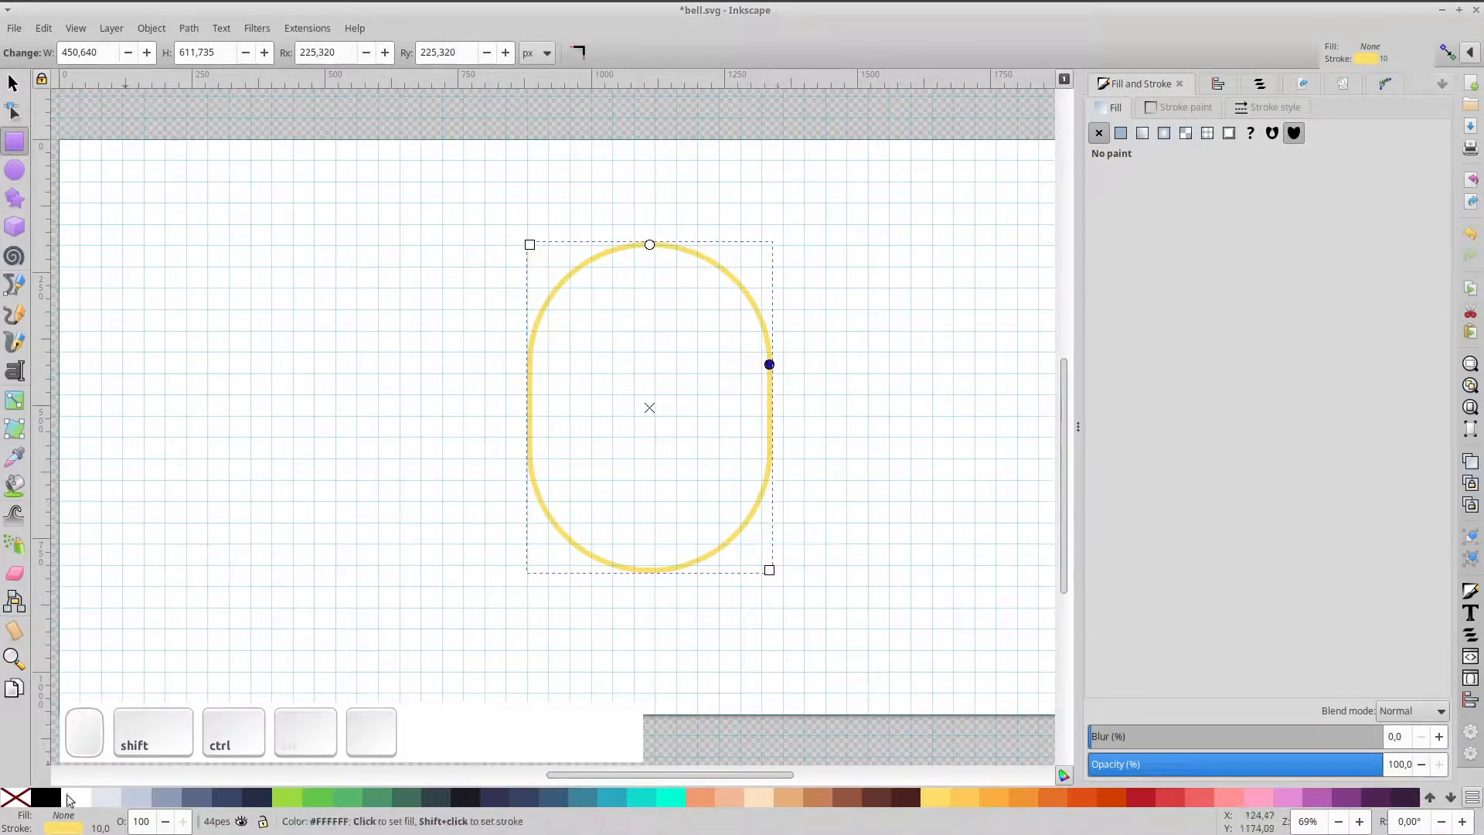
left_click(48, 800, "shift")
left_click(931, 799)
left_click(1271, 109)
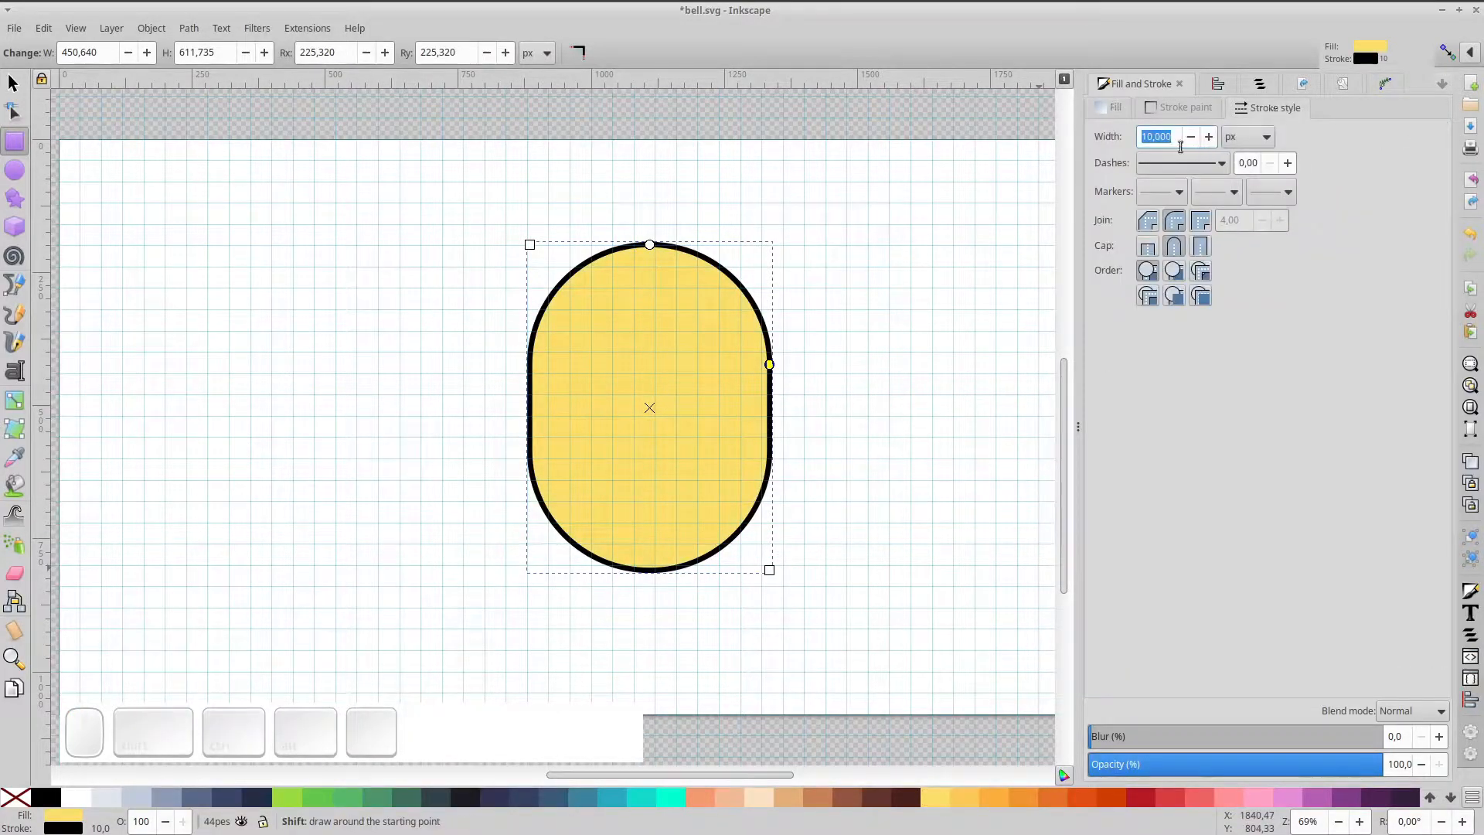
type("6")
key("KP_Enter")
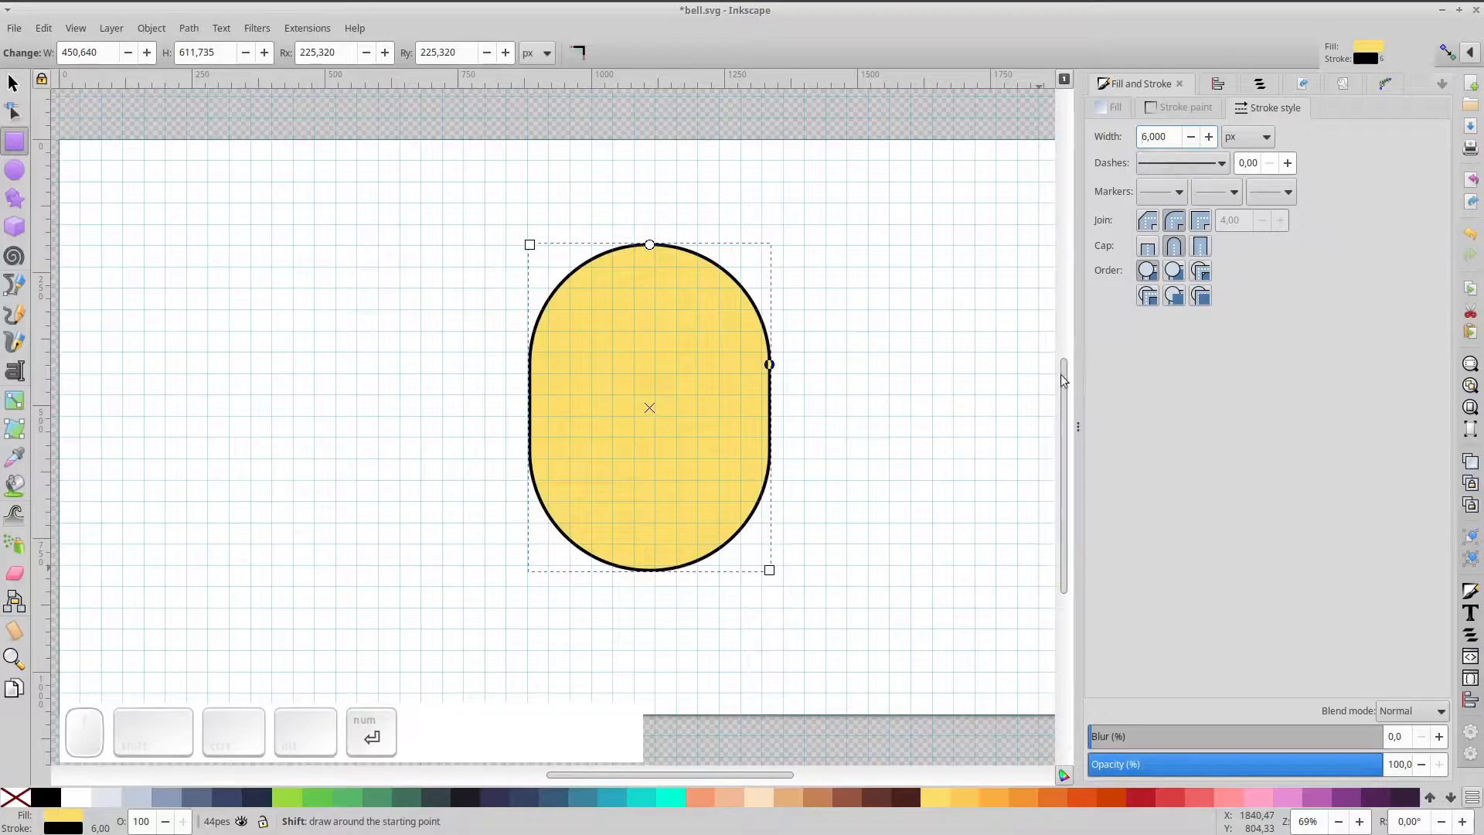
- Convert the rounded rectangle to a path and replace its lower curve with a straight segment, leaving a flat-bottomed dome
left_click(12, 82)
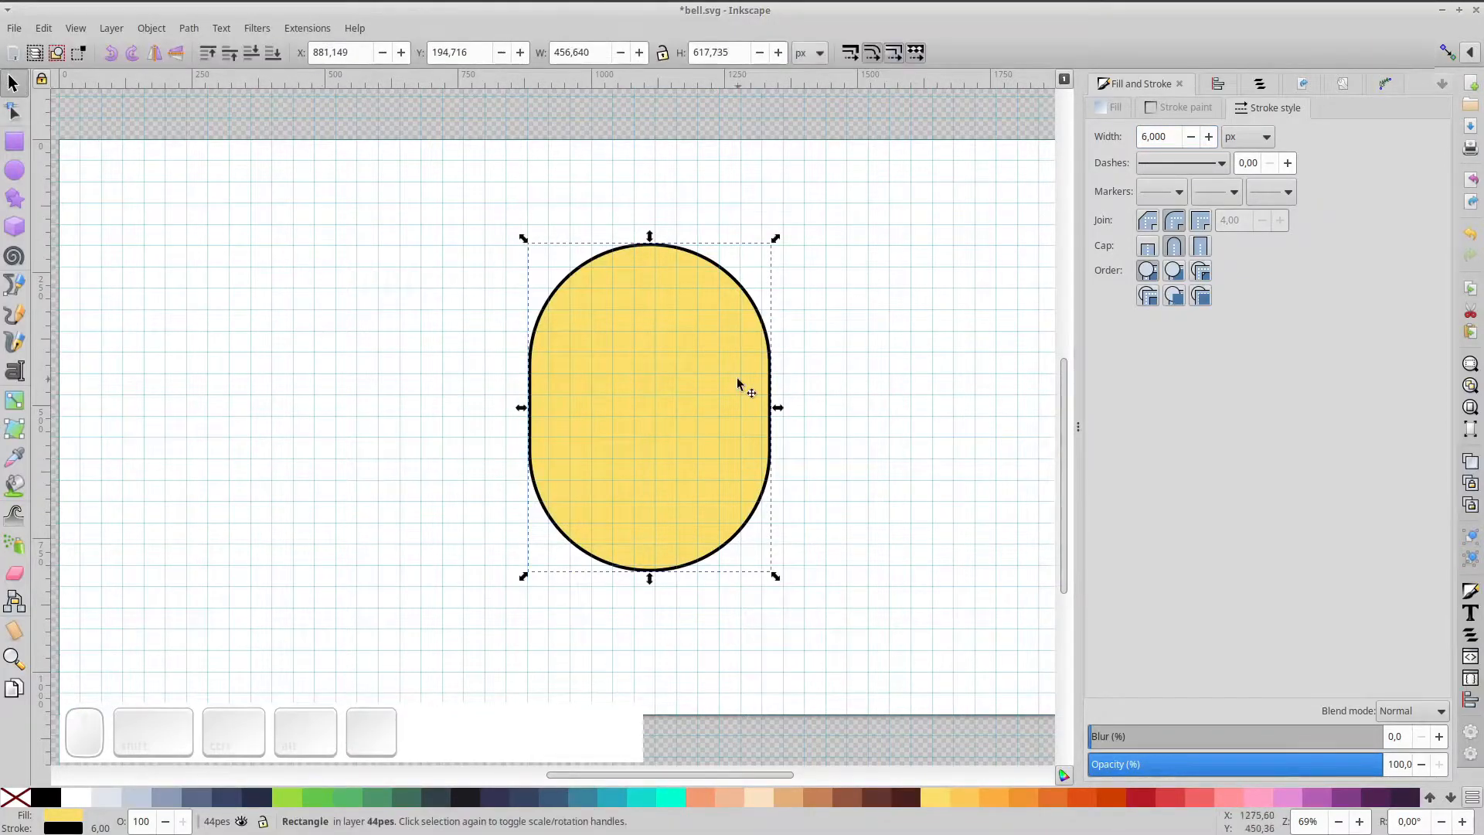
left_click(189, 29)
left_click(224, 44)
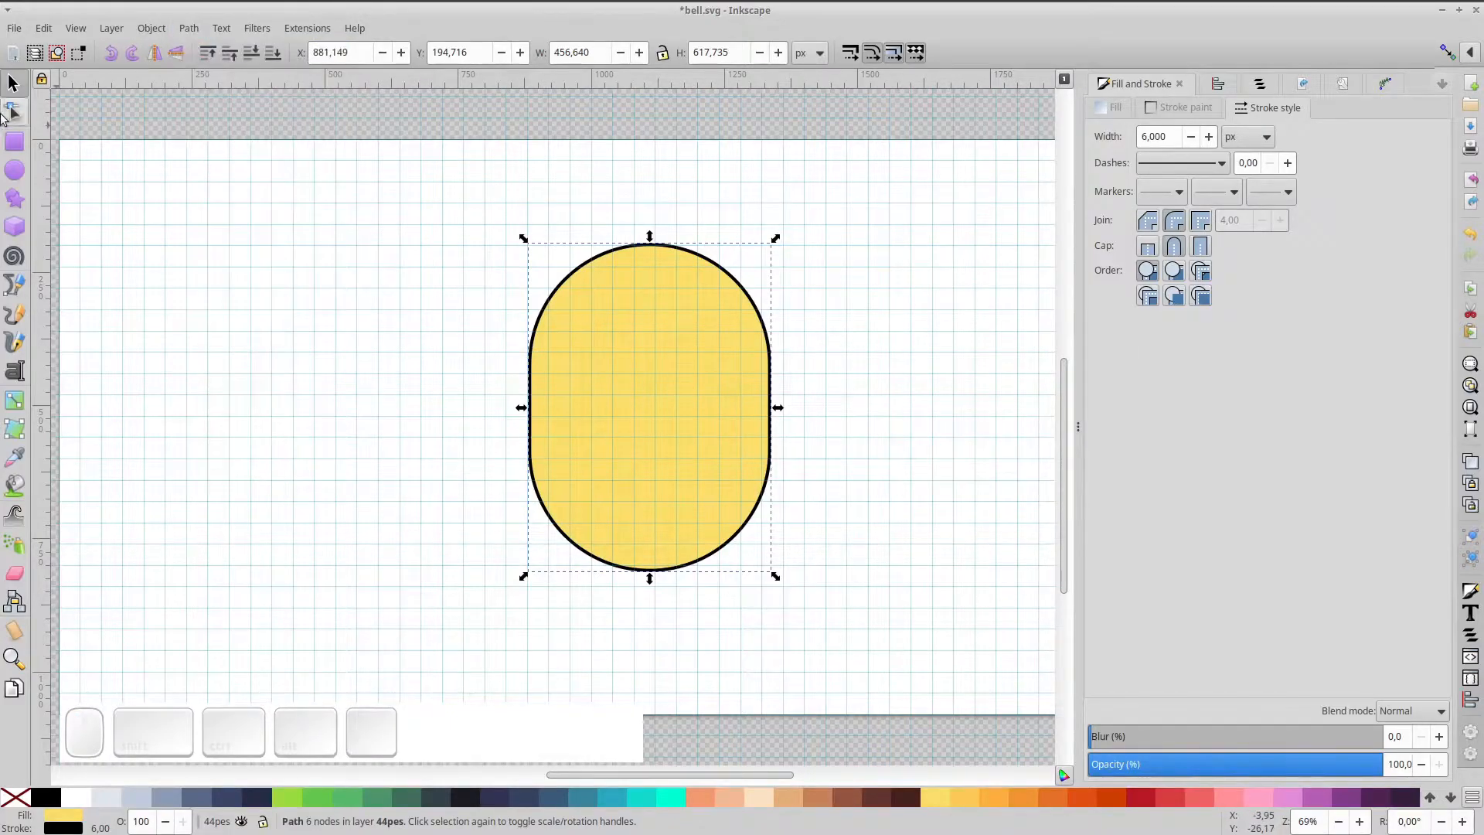
left_click(3, 115)
left_click_drag(452, 432, 901, 606)
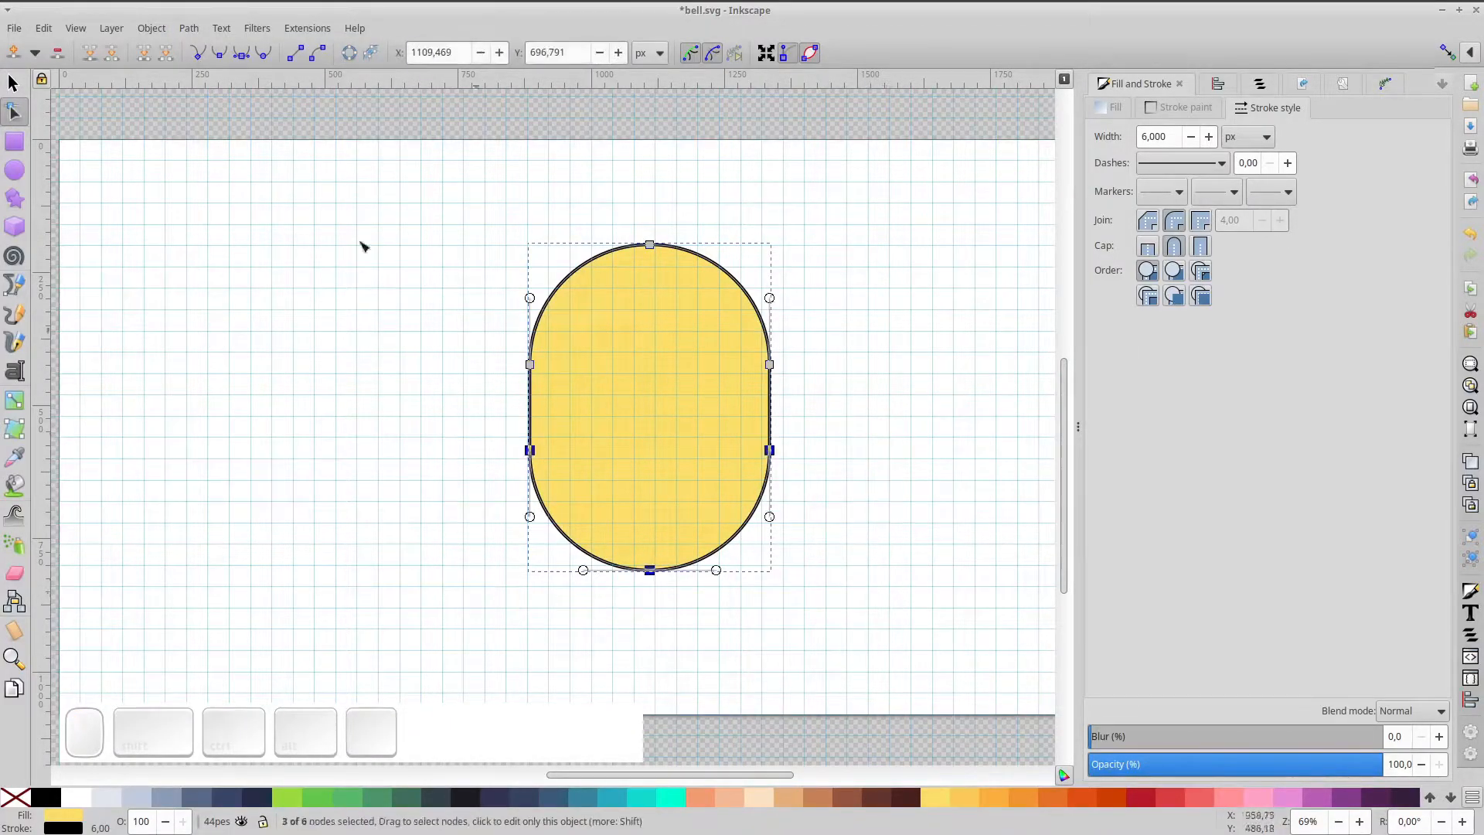
left_click(166, 52)
left_click(144, 52)
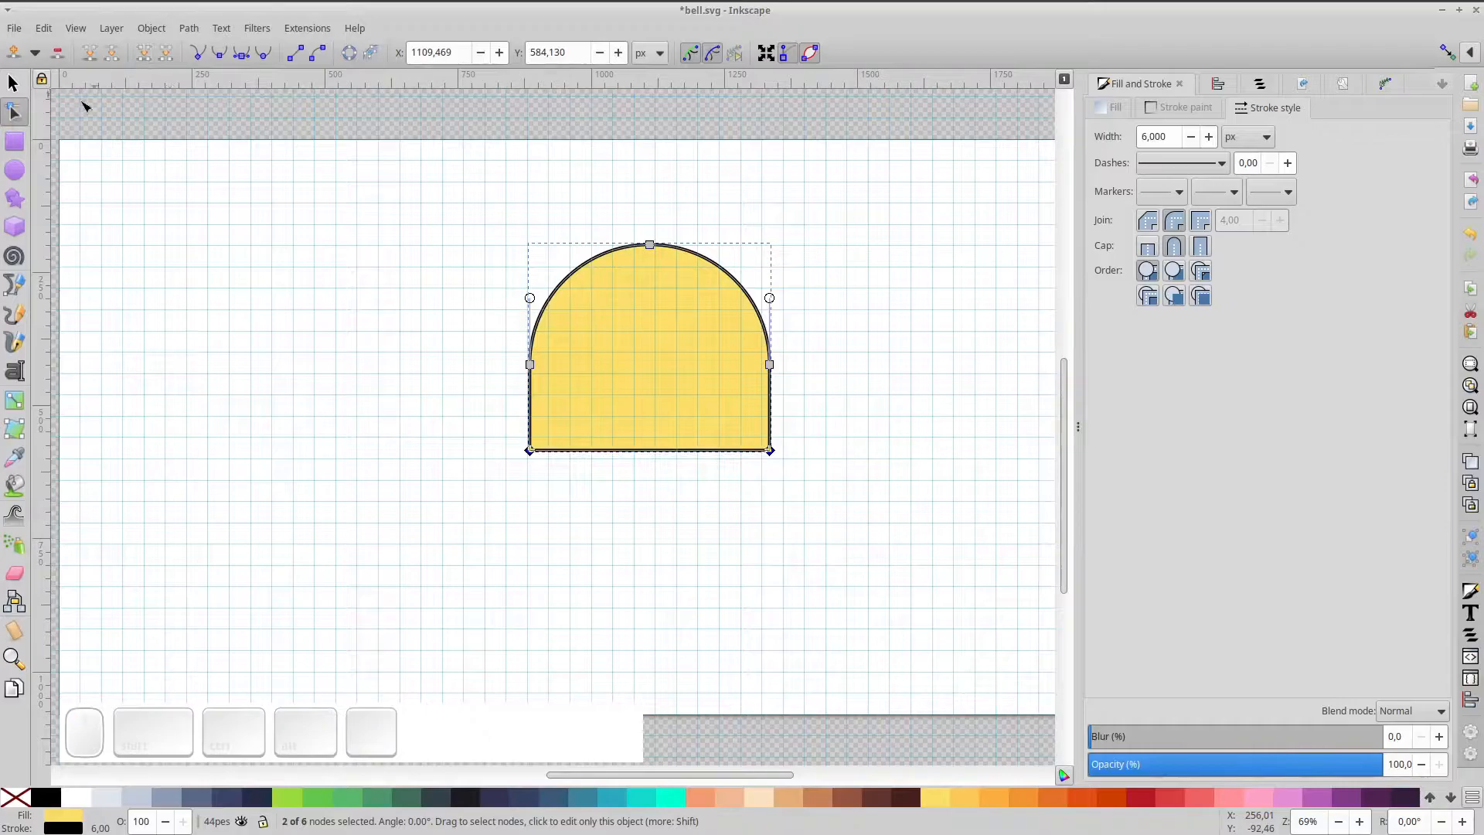
left_click(11, 83)
- Draw a horizontal ellipse about 477 px wide over the bottom edge of the dome
left_click(15, 170)
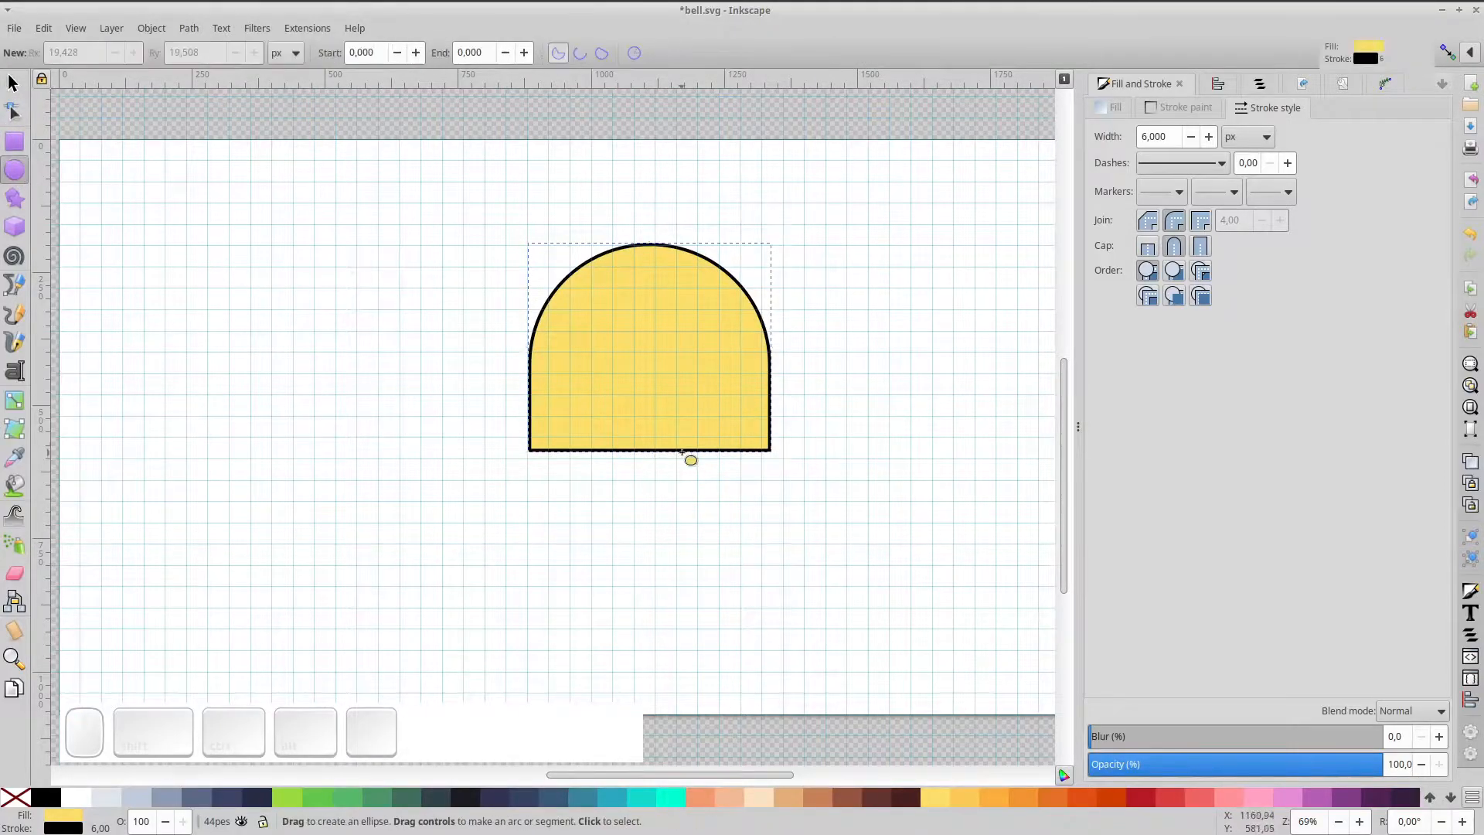
left_click_drag(635, 469, 761, 548)
left_click(10, 84)
- Centre the ellipse horizontally on the dome, aligning relative to the last selected object
left_click(626, 332, "shift")
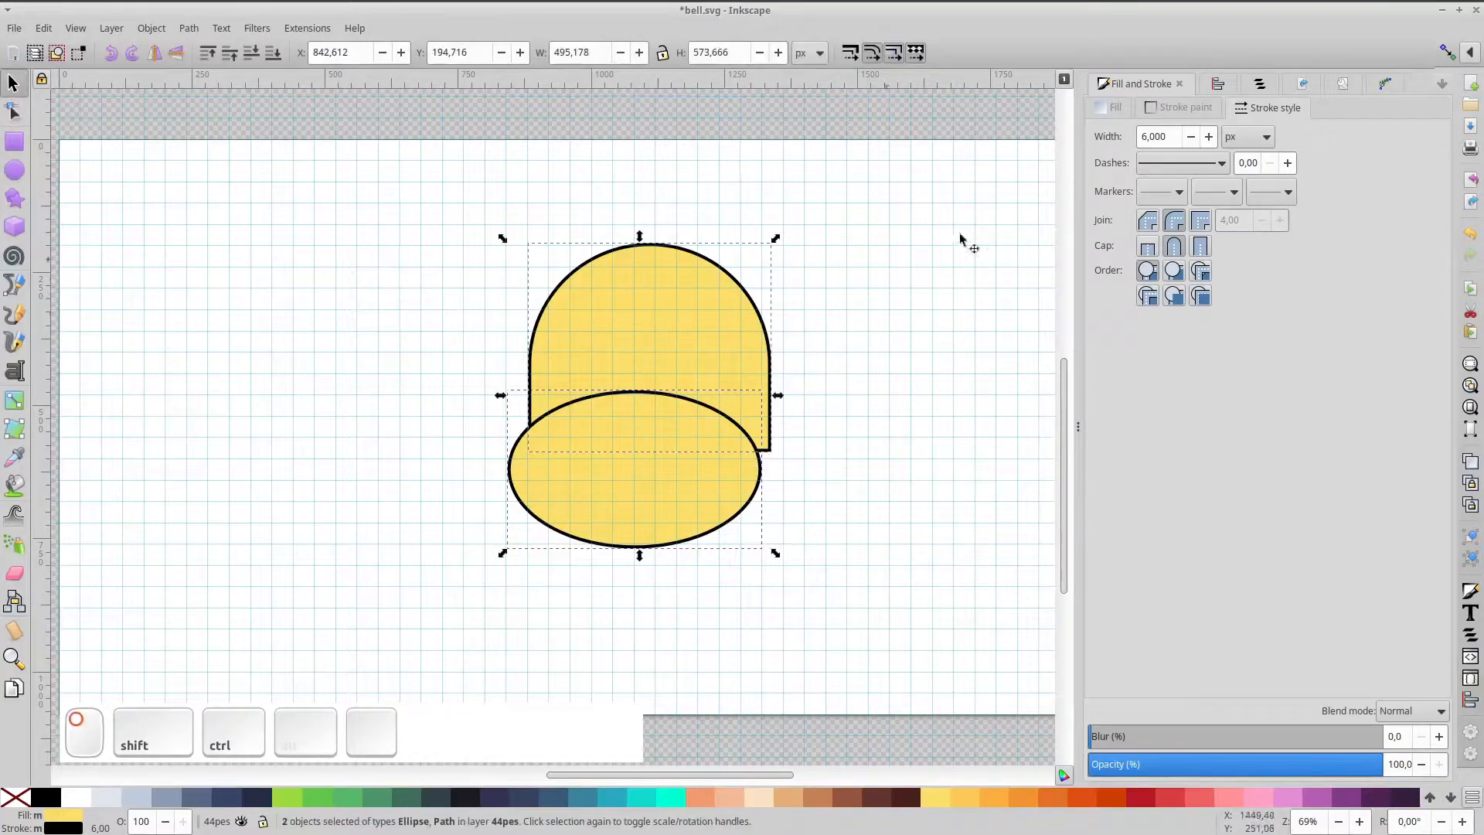
left_click(1229, 85)
left_click(1190, 185)
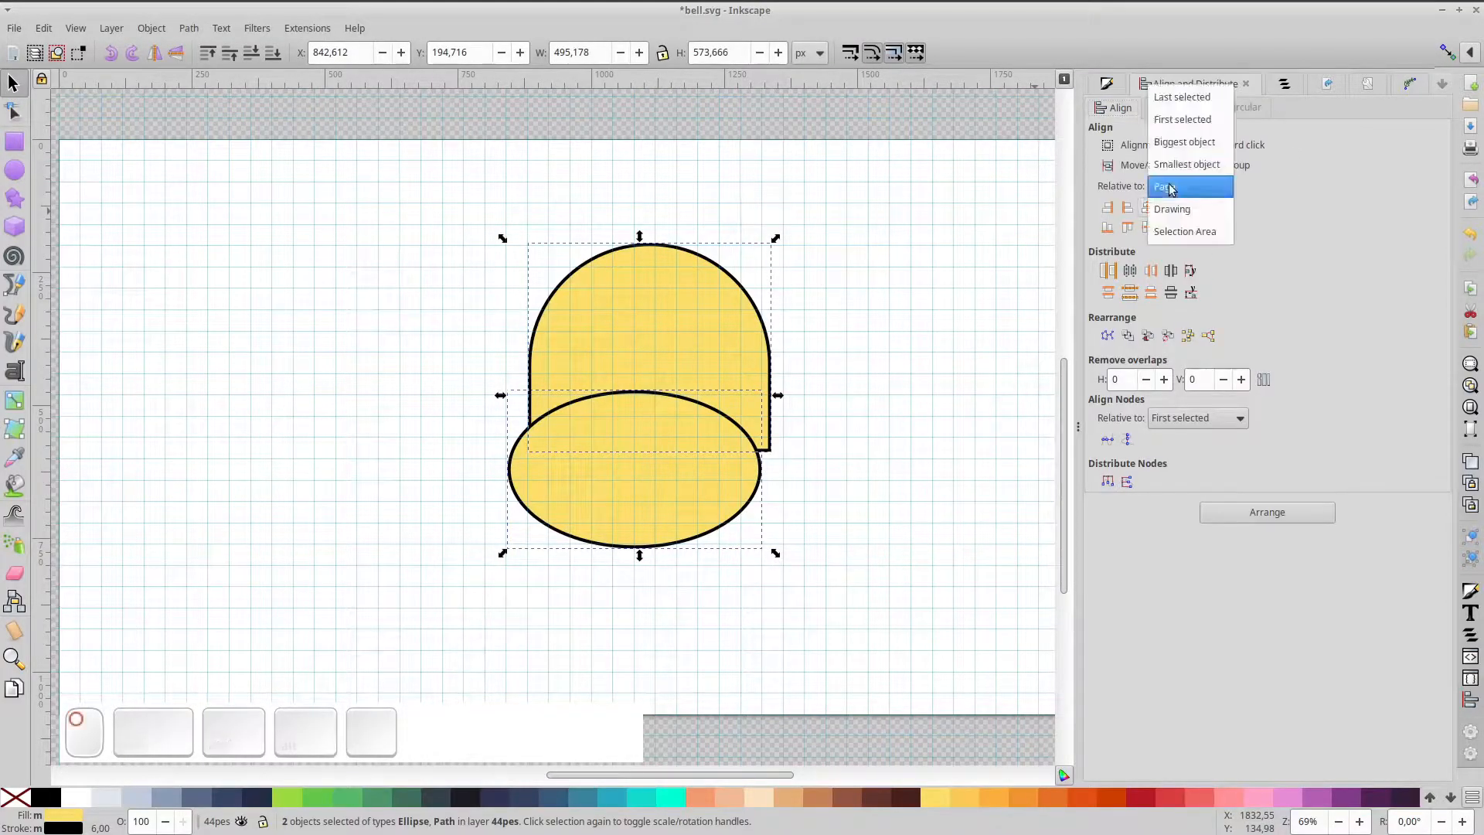
left_click(1183, 100)
left_click(1148, 208)
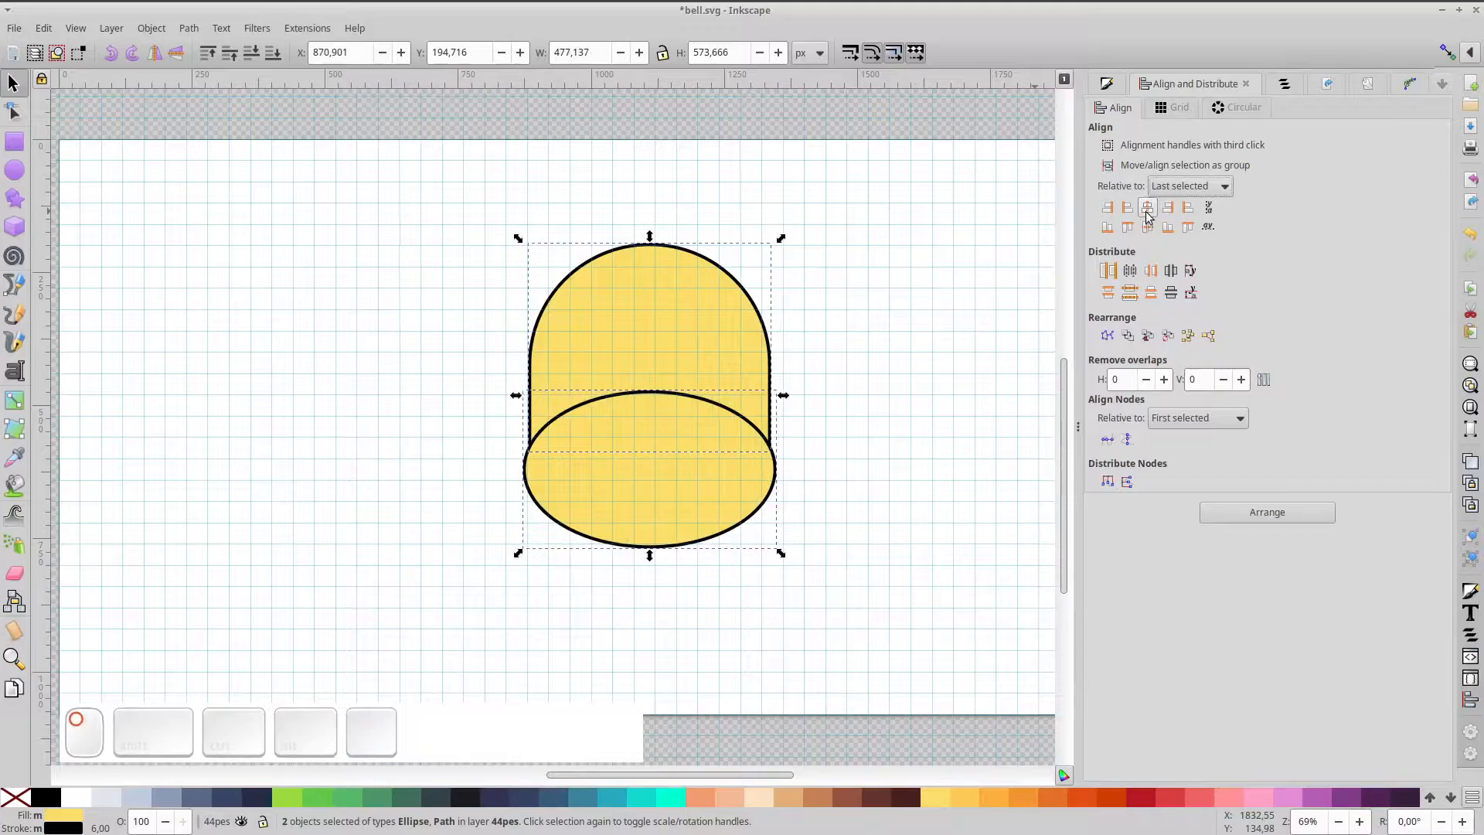
- Flatten the ellipse to about 213 px high and position it over the dome's bottom edge
left_click(745, 337)
left_click(657, 454)
left_click_drag(666, 477, 665, 469)
left_click_drag(649, 377, 642, 419)
left_click_drag(660, 483, 660, 462)
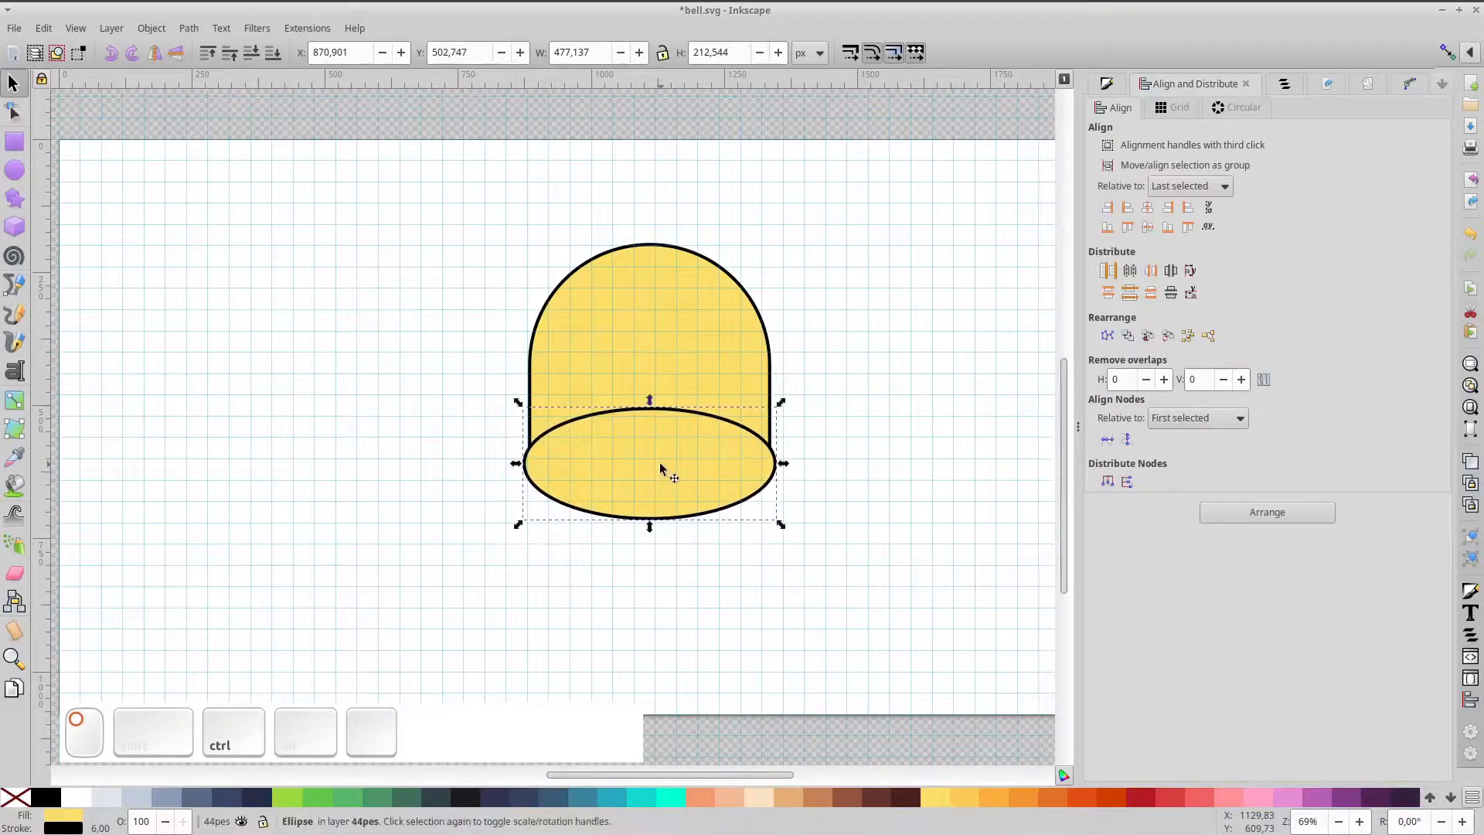
- Duplicate the ellipse and move the copy straight up about 45 px
scroll(660, 462, "up", 1)
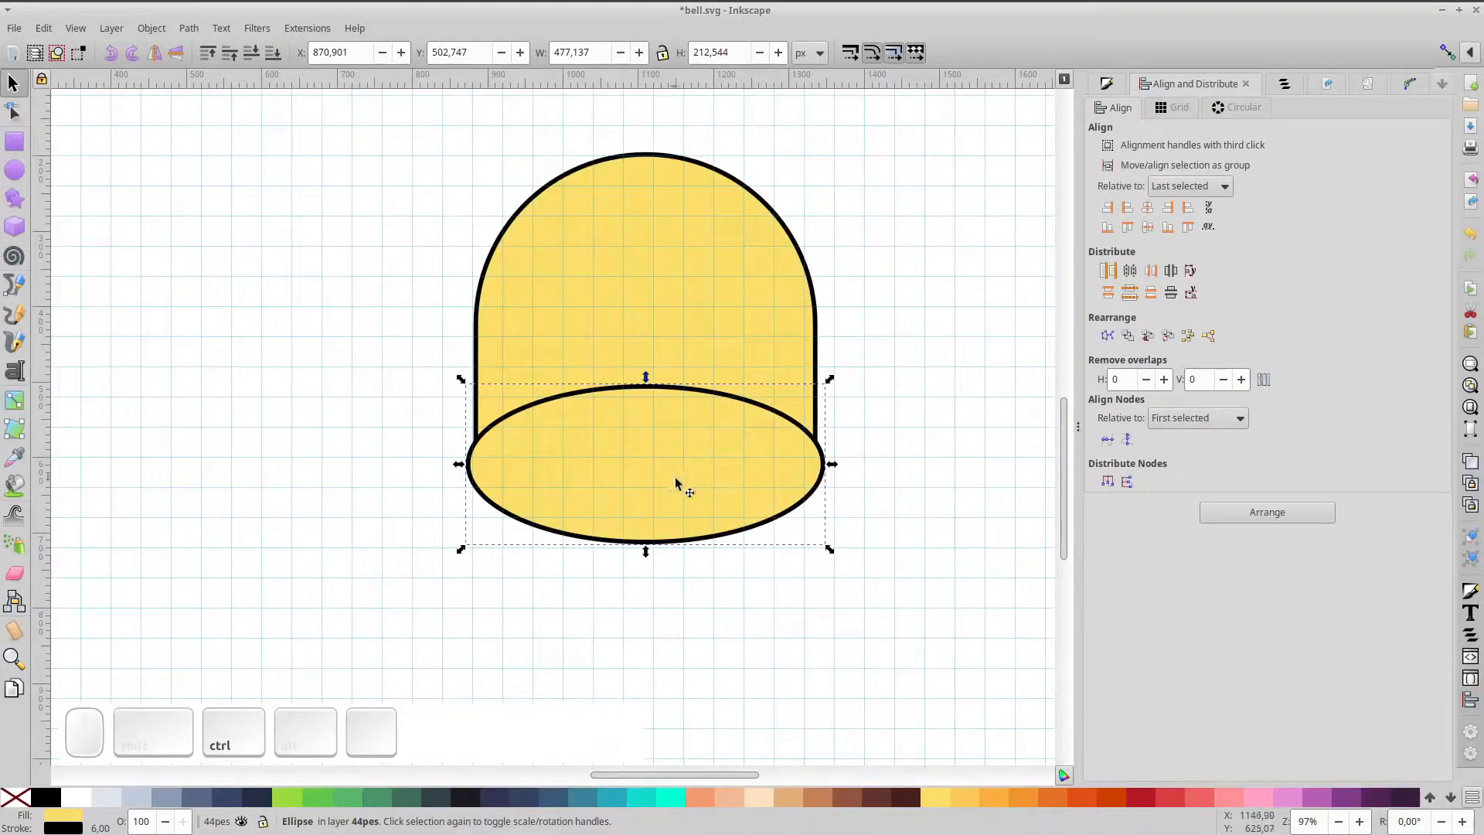
key("ctrl+d")
left_click_drag(674, 482, 680, 448)
- Duplicate the lower ellipse and combine the copy with the upper ellipse using Union
left_click(680, 522)
key("ctrl+d")
left_click(698, 365, "shift")
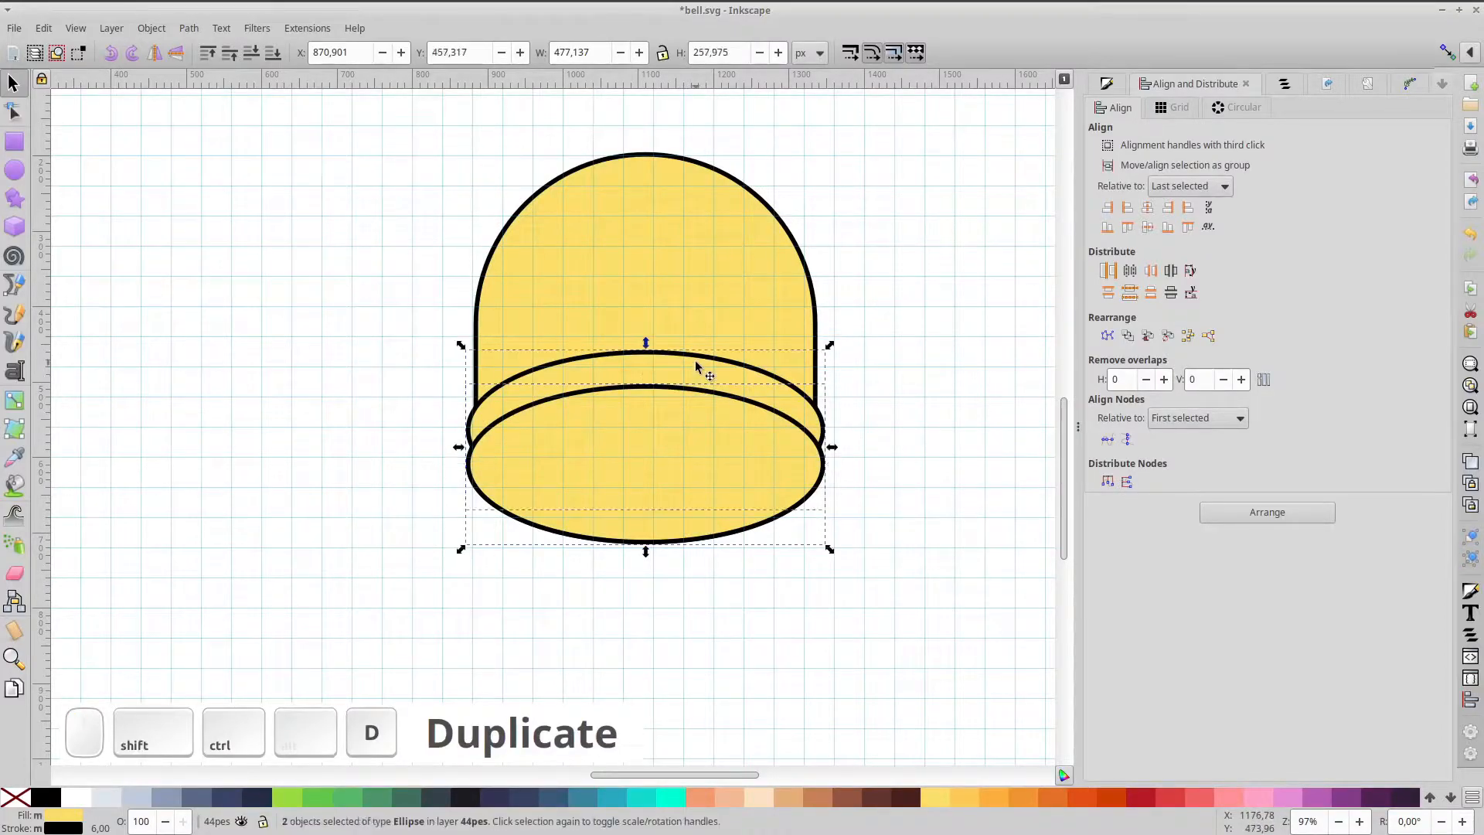
key("ctrl+plus")
- Replace the notches on both sides of the united shape with straight segments and lower it behind the front ellipse
left_click(13, 113)
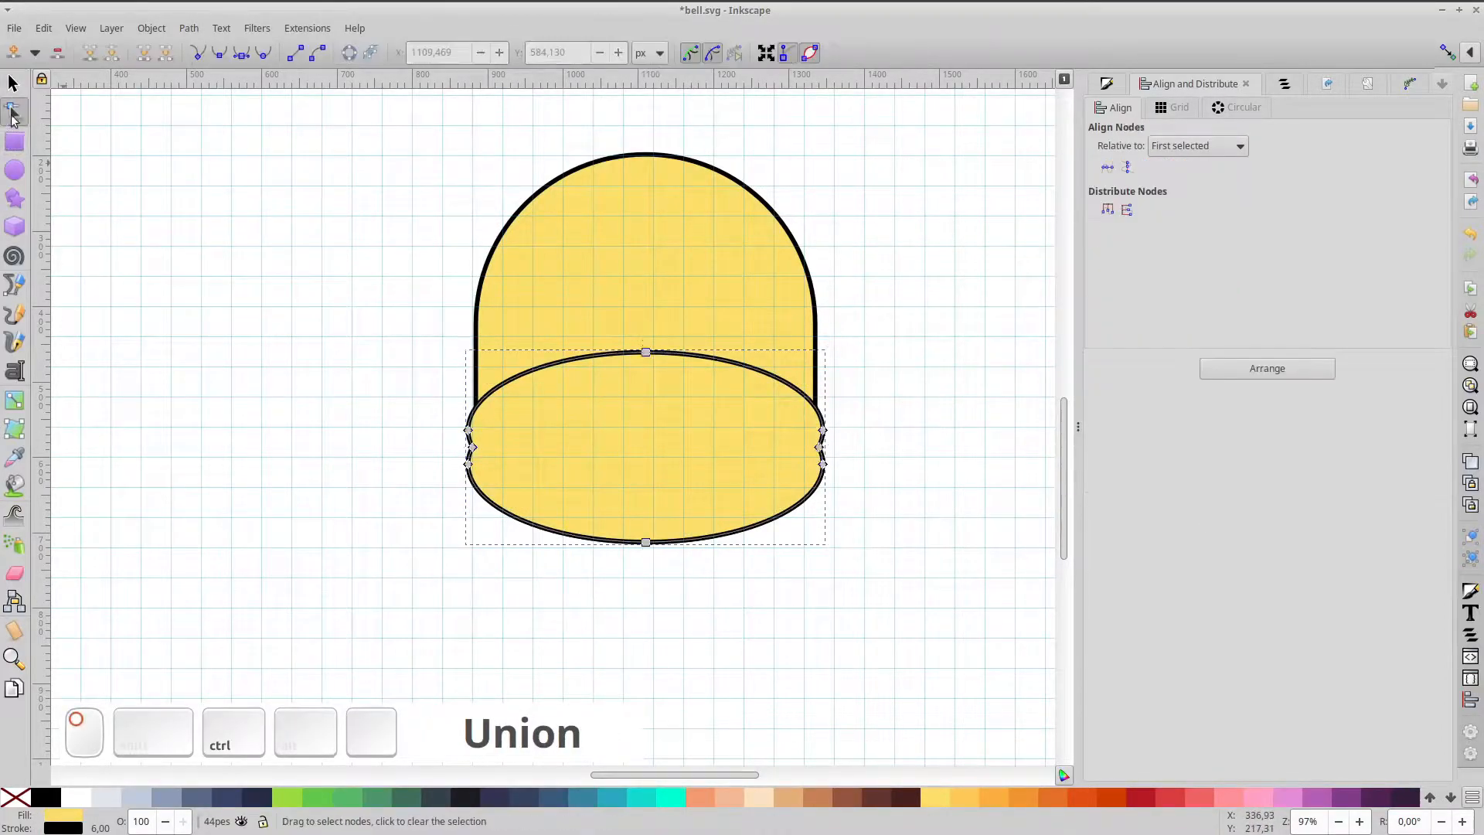
left_click_drag(414, 411, 937, 484)
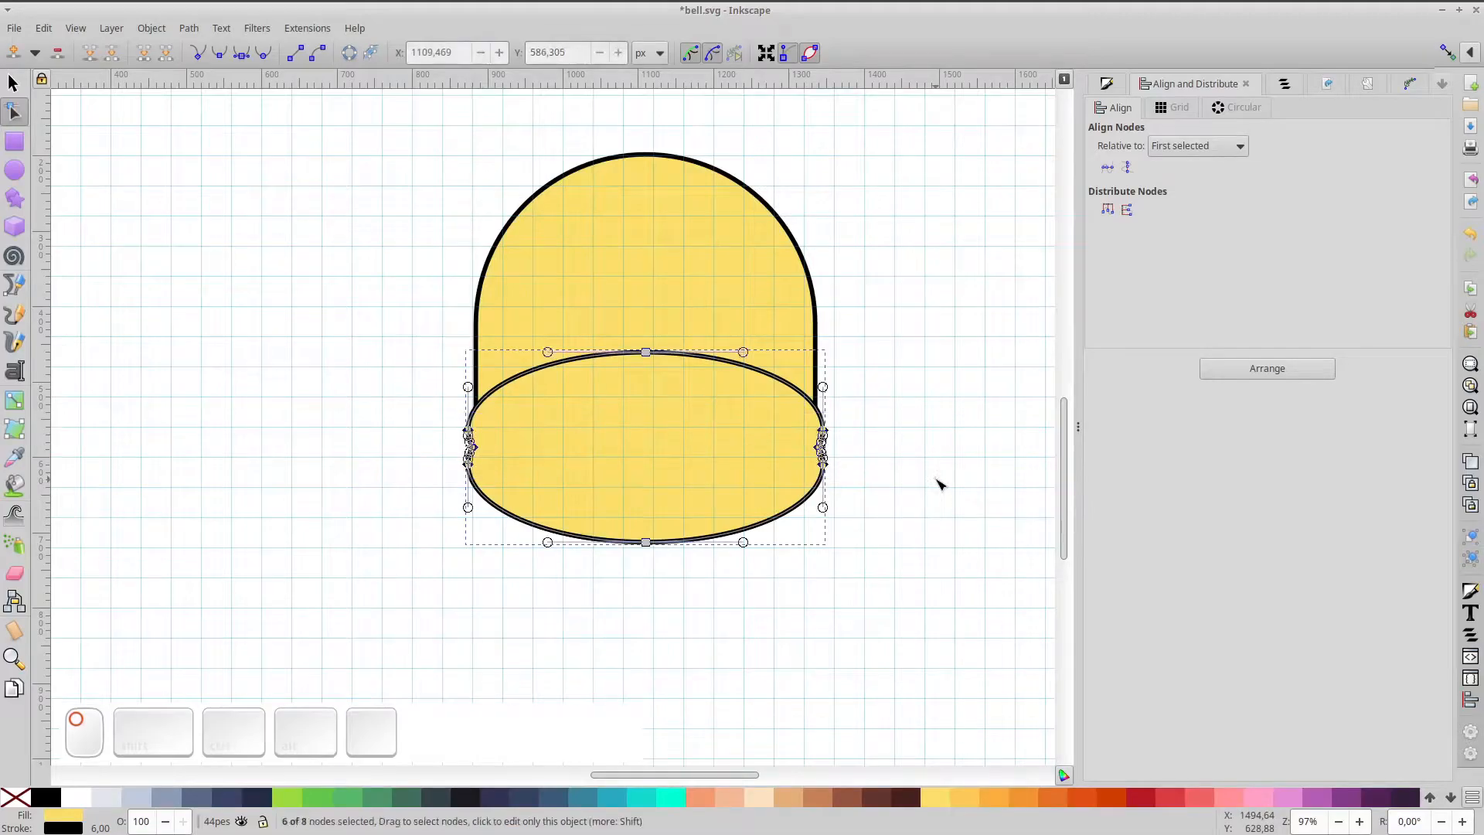
left_click(165, 58)
left_click(147, 59)
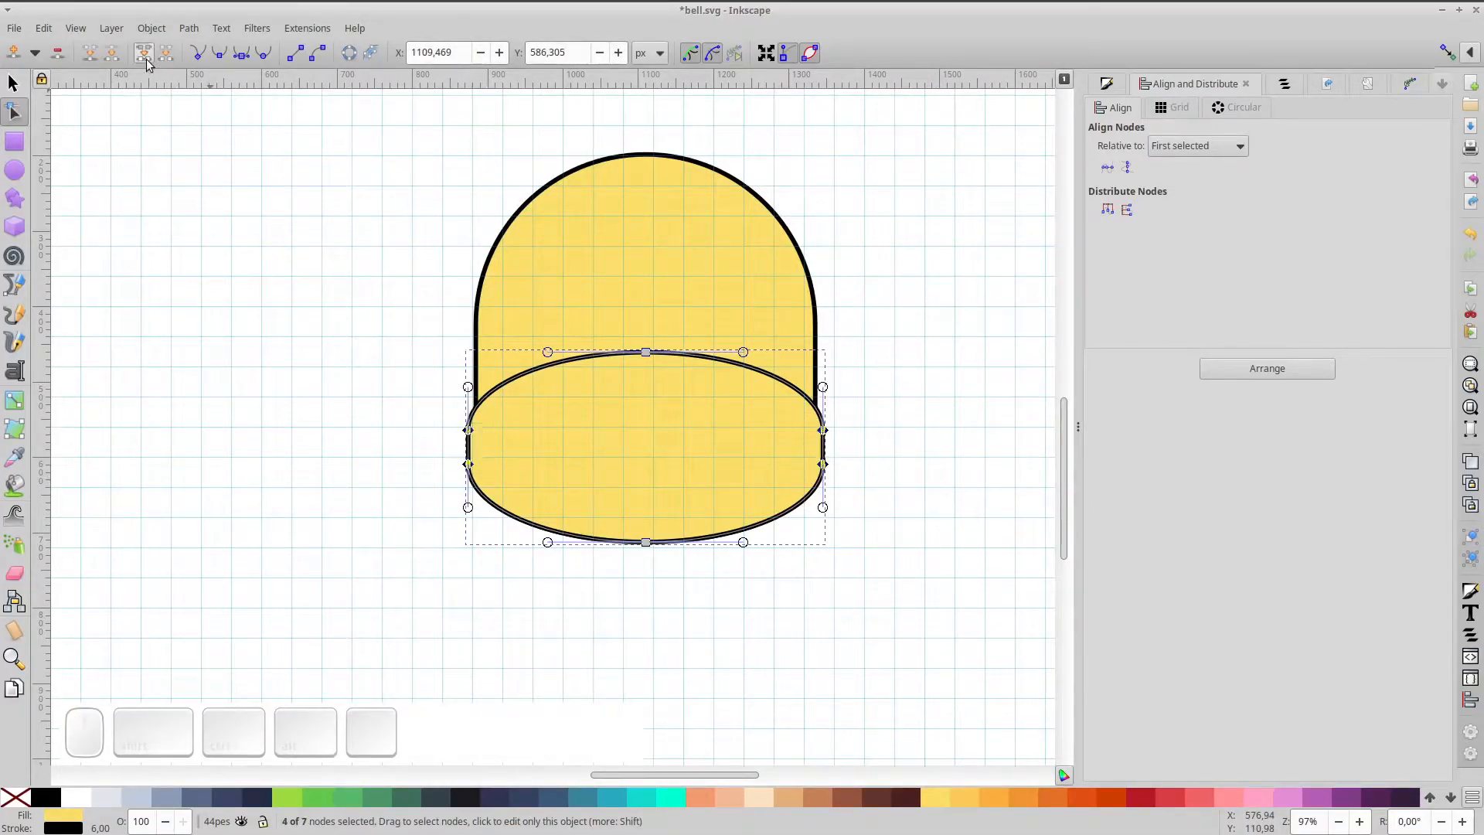
left_click(15, 84)
left_click(247, 57)
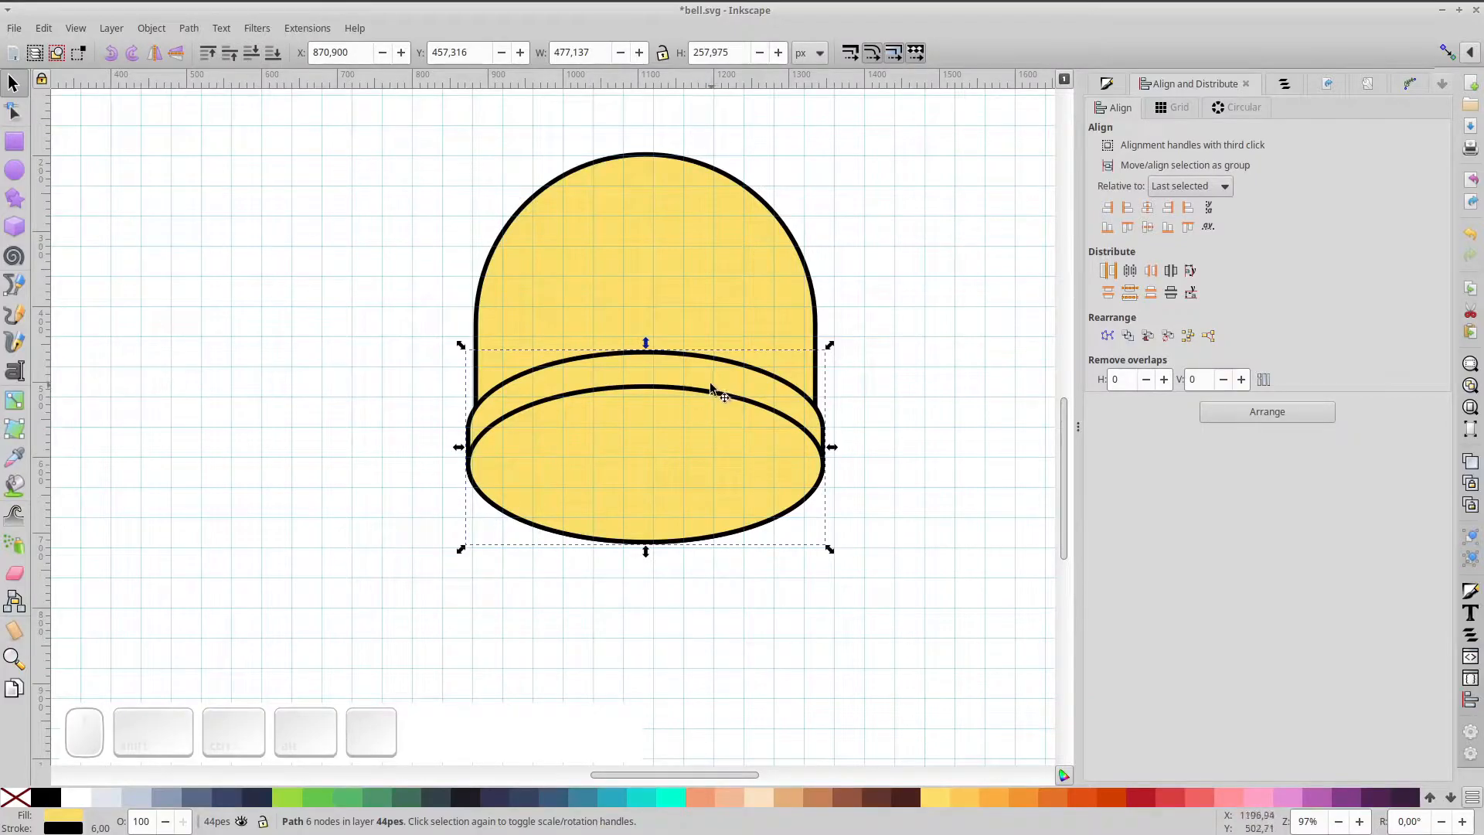
- Move the dome down about 64 px and raise its two bottom nodes so its base stays hidden behind the rim
left_click(687, 475)
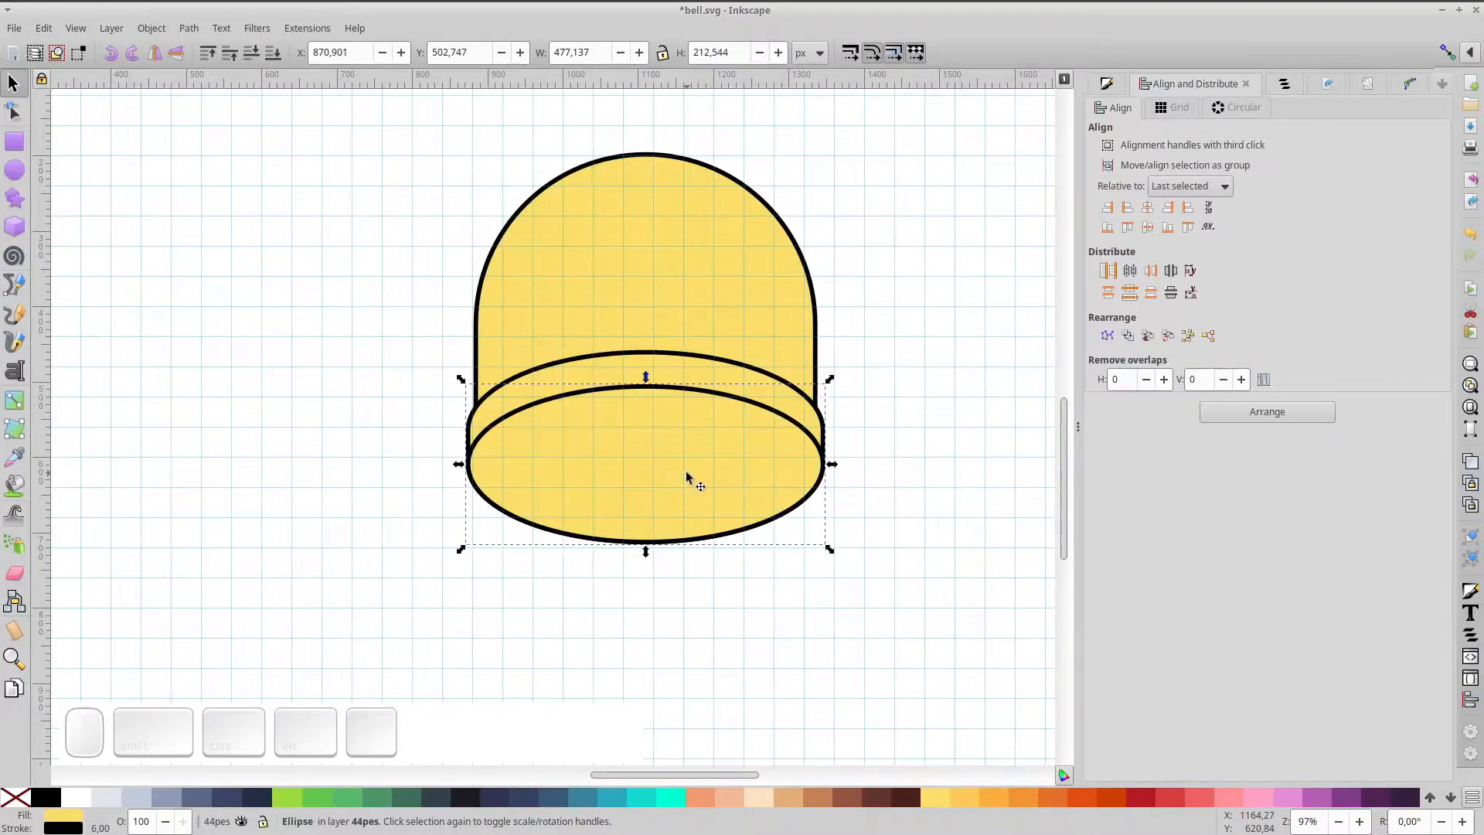
left_click(666, 280)
left_click_drag(669, 235, 672, 275)
key("n")
left_click_drag(399, 461, 817, 568)
left_click_drag(818, 497, 820, 438)
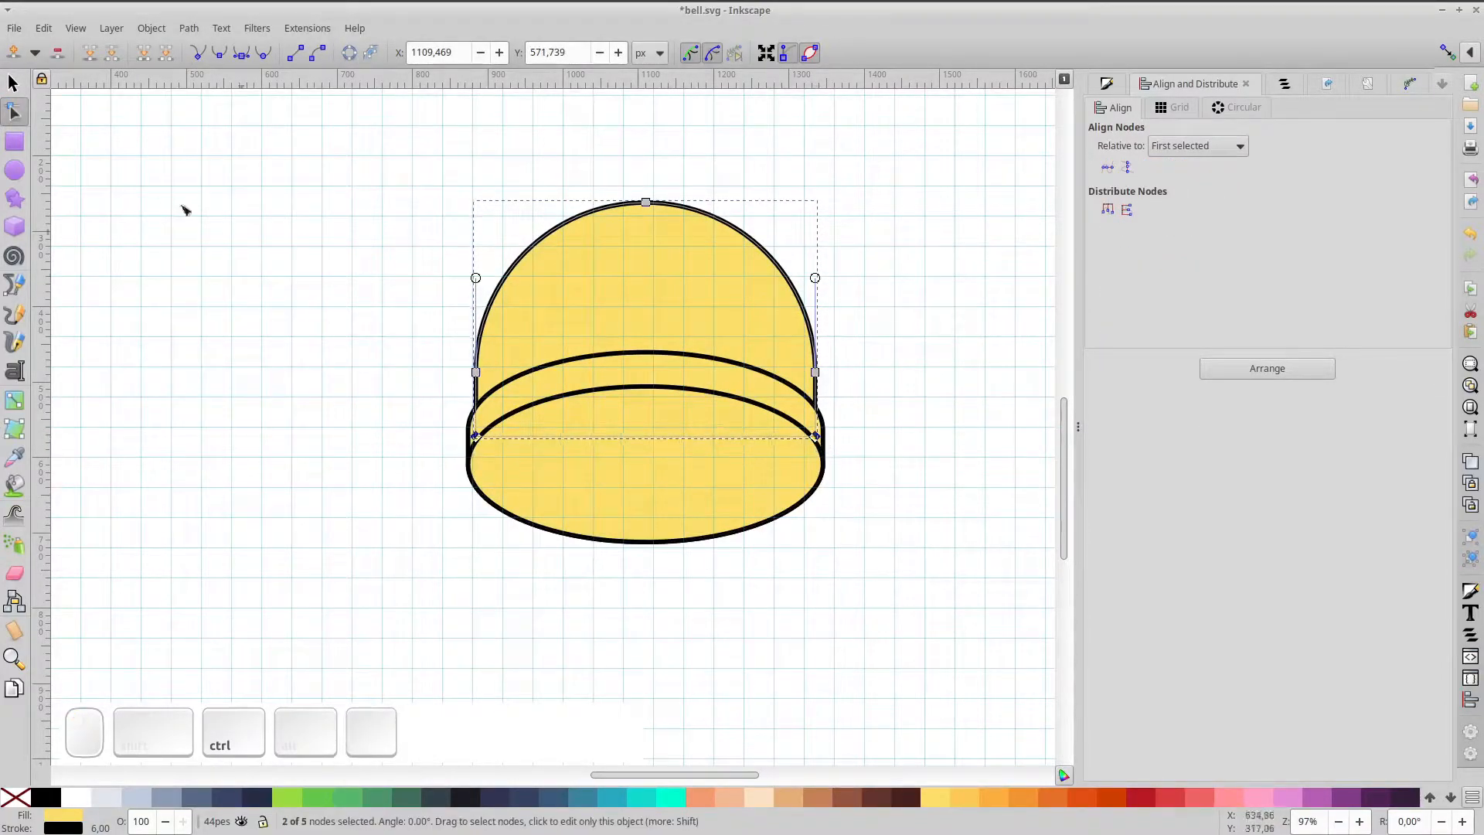
left_click(10, 83)
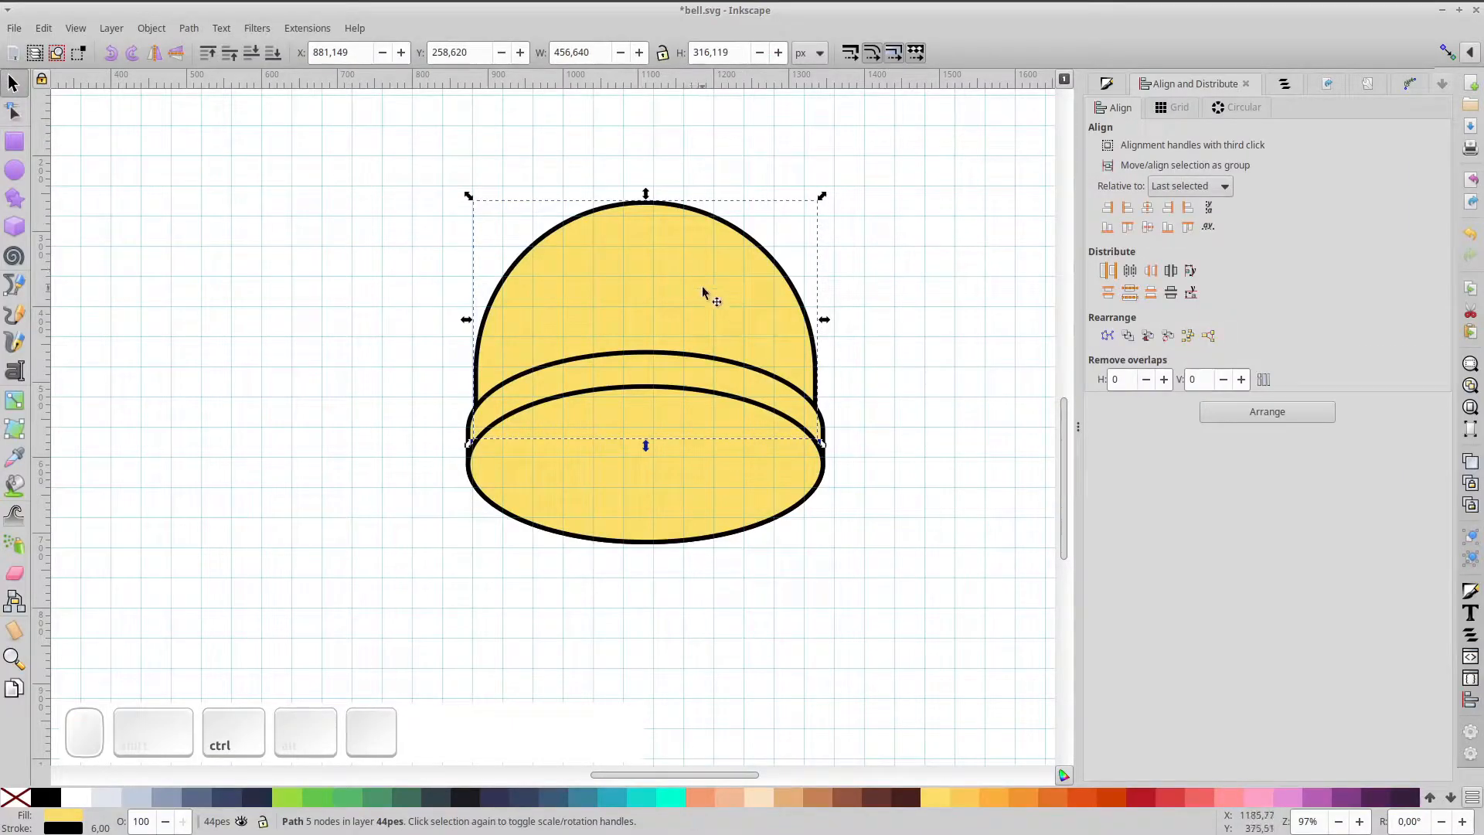
- Fill the front ellipse of the bell opening with orange
left_click(686, 457)
left_click(992, 800)
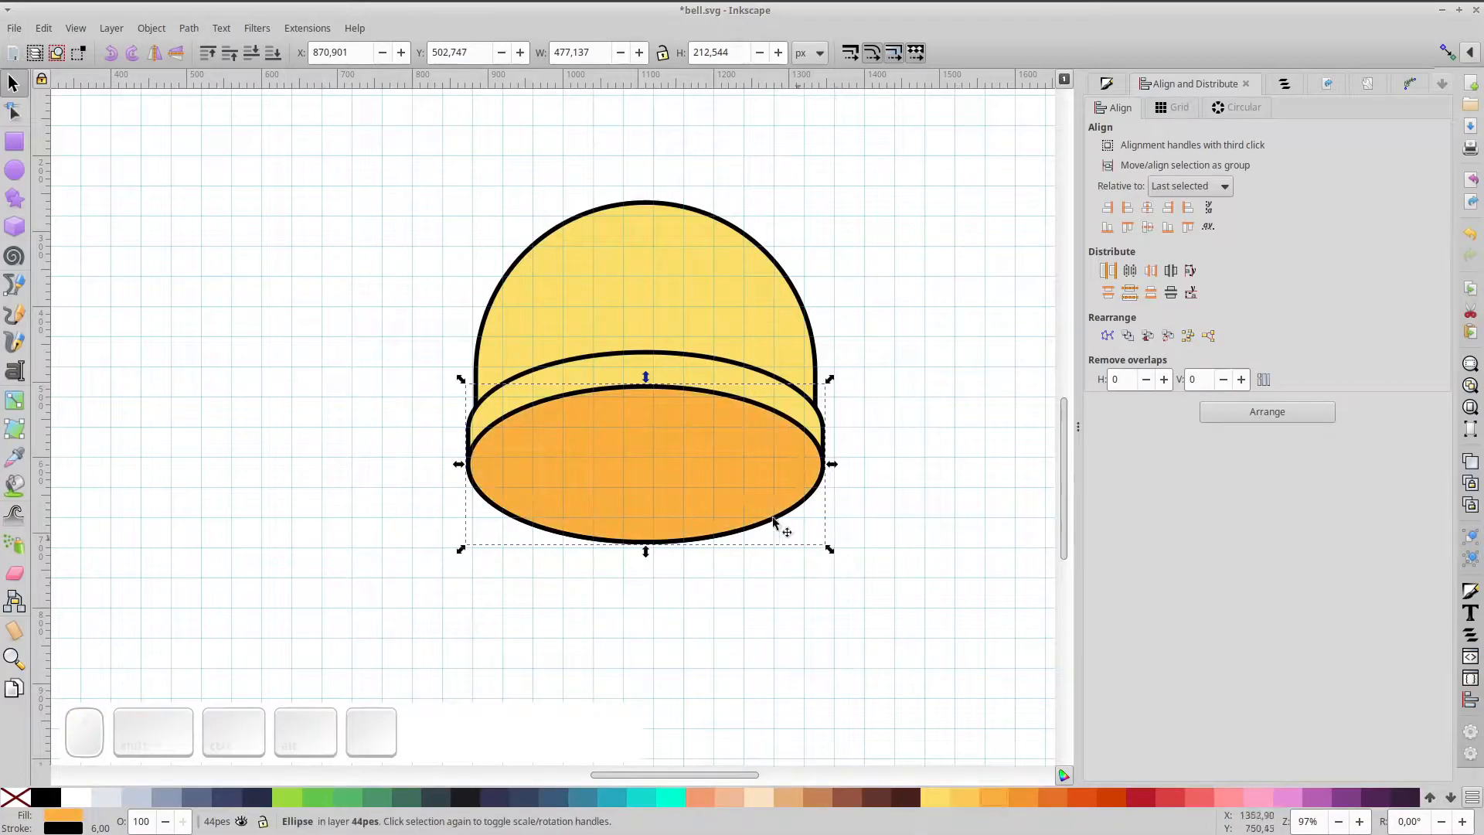
- Duplicate the orange ellipse, shrink the copy about its centre to about 302 × 134 px, and give it fill #E57028 without a stroke
key("ctrl+d")
left_click_drag(831, 381, 783, 410)
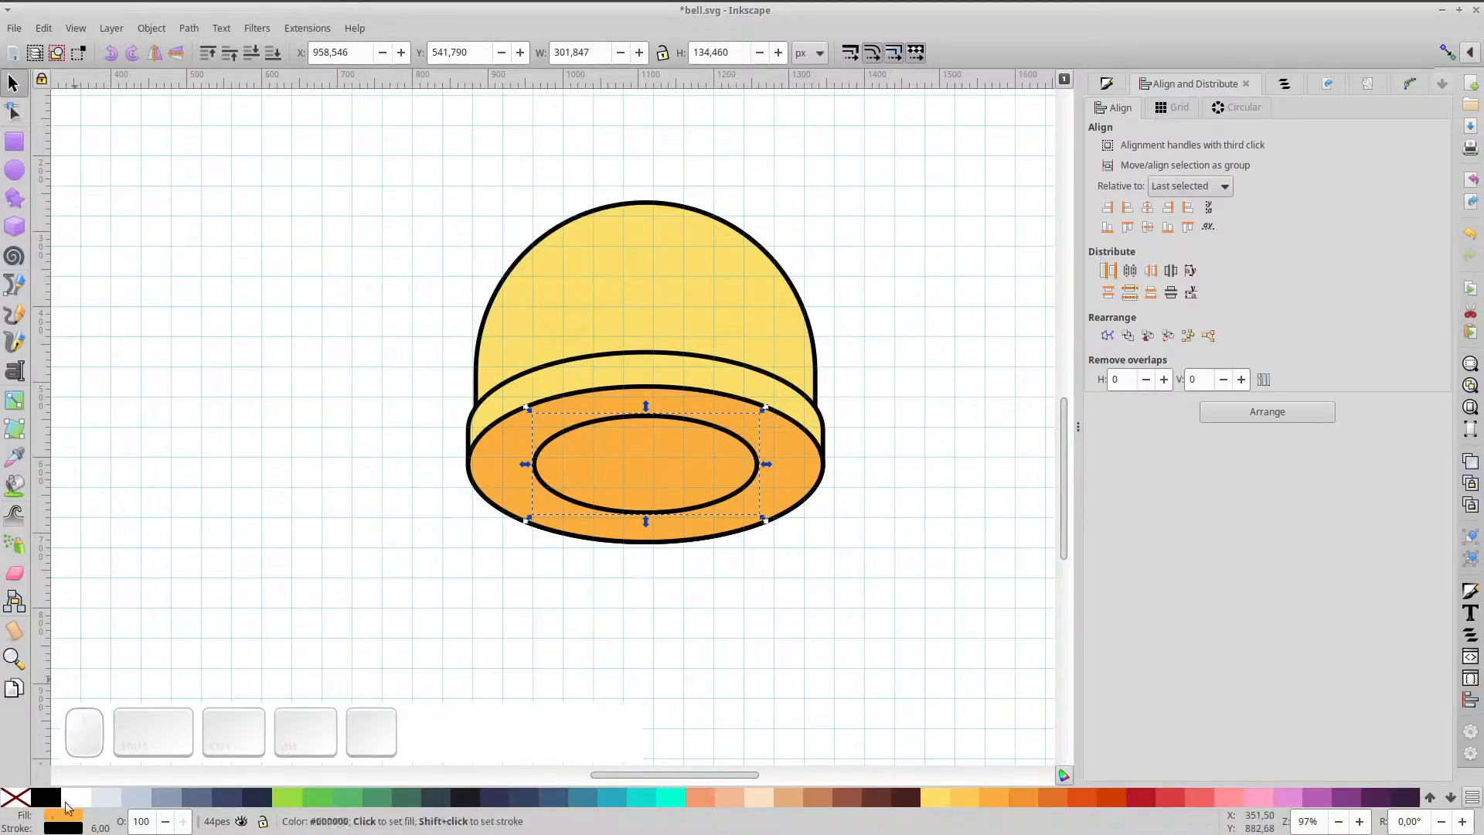
left_click(1043, 803)
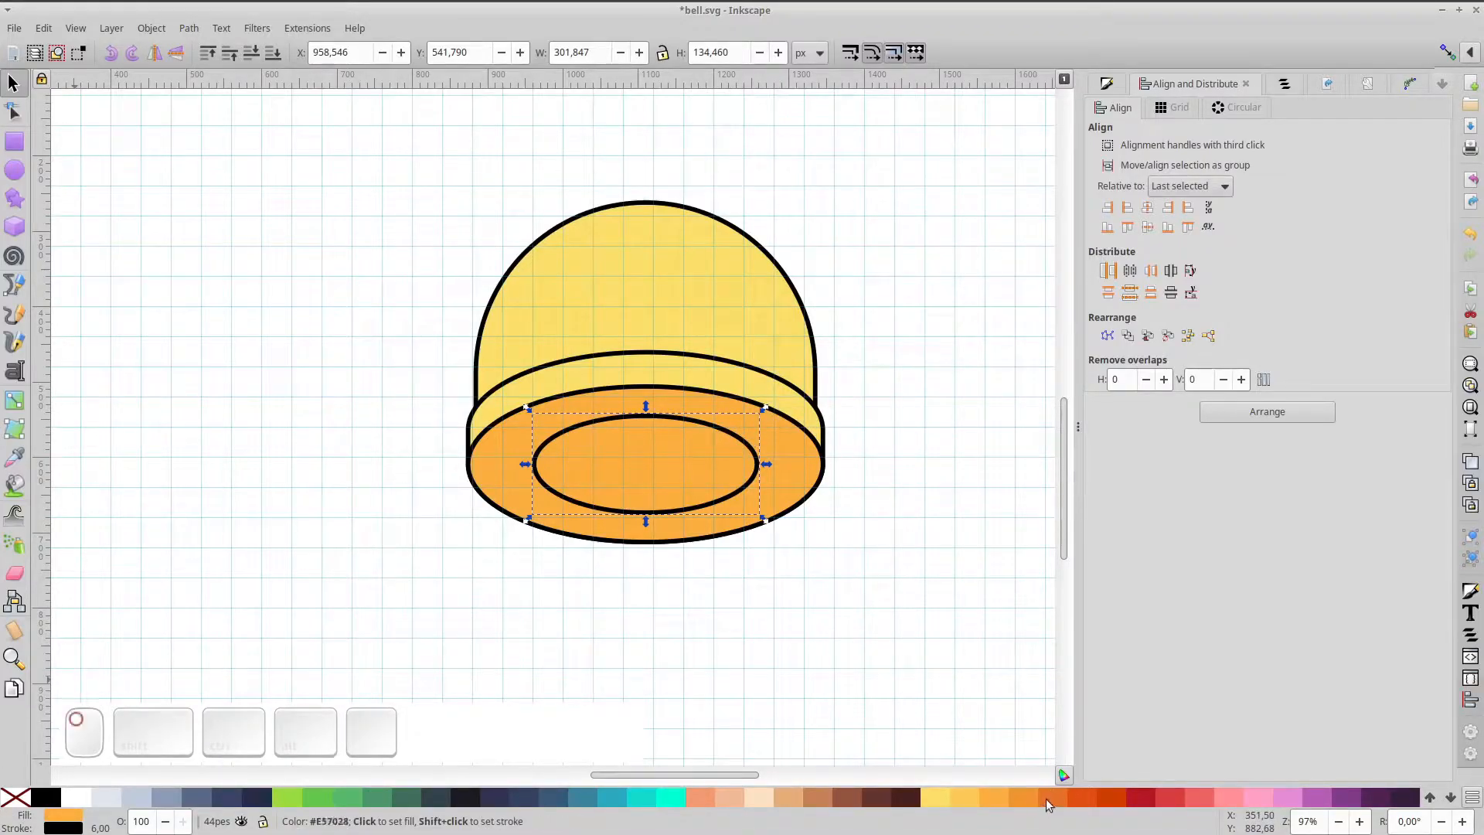
left_click(14, 798, "shift")
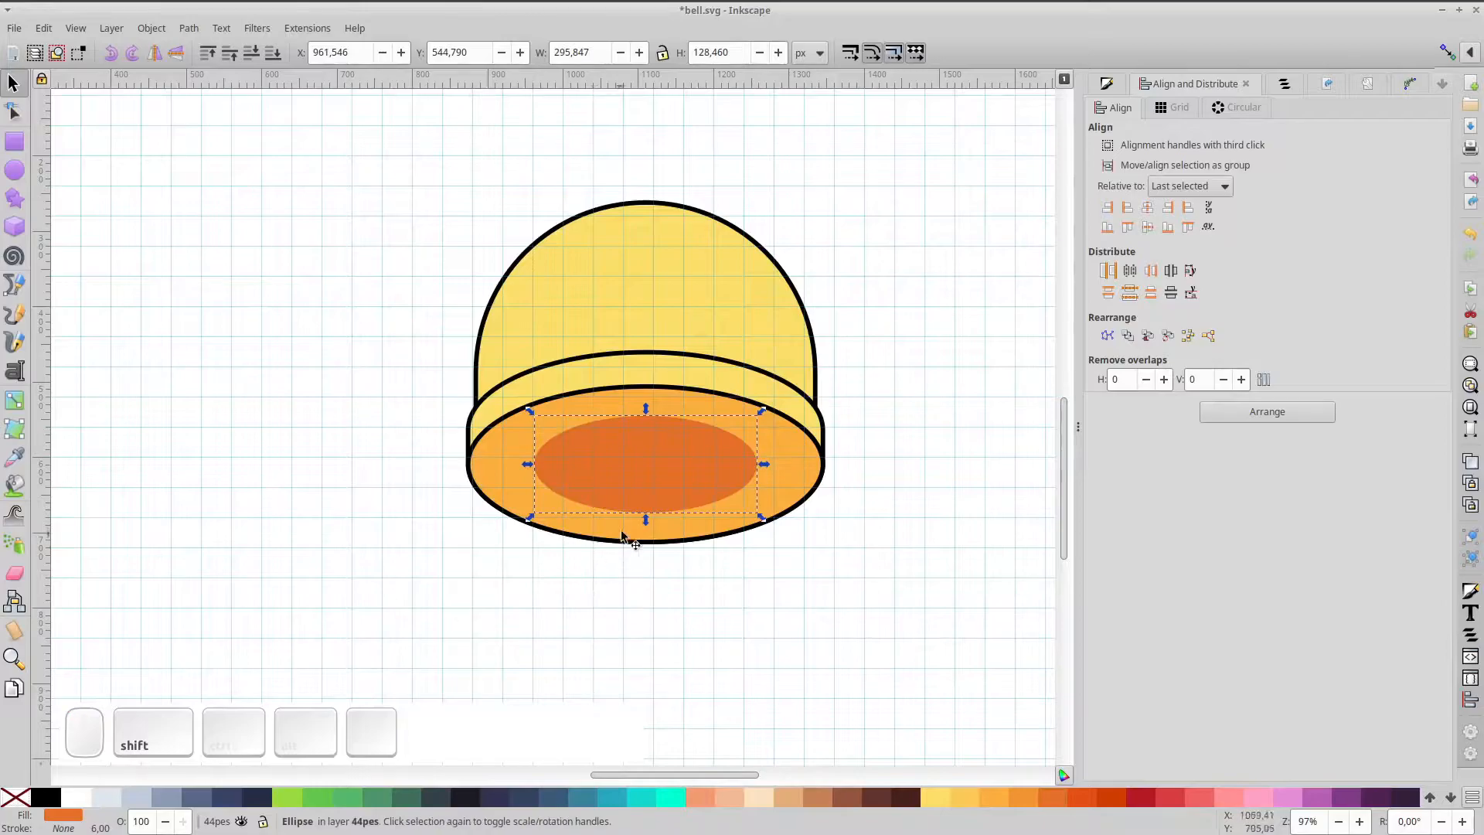
- Duplicate the inner ellipse with a black stroke and turn the copy into an open arc from about 159.5° to 19.3°
key("ctrl+d")
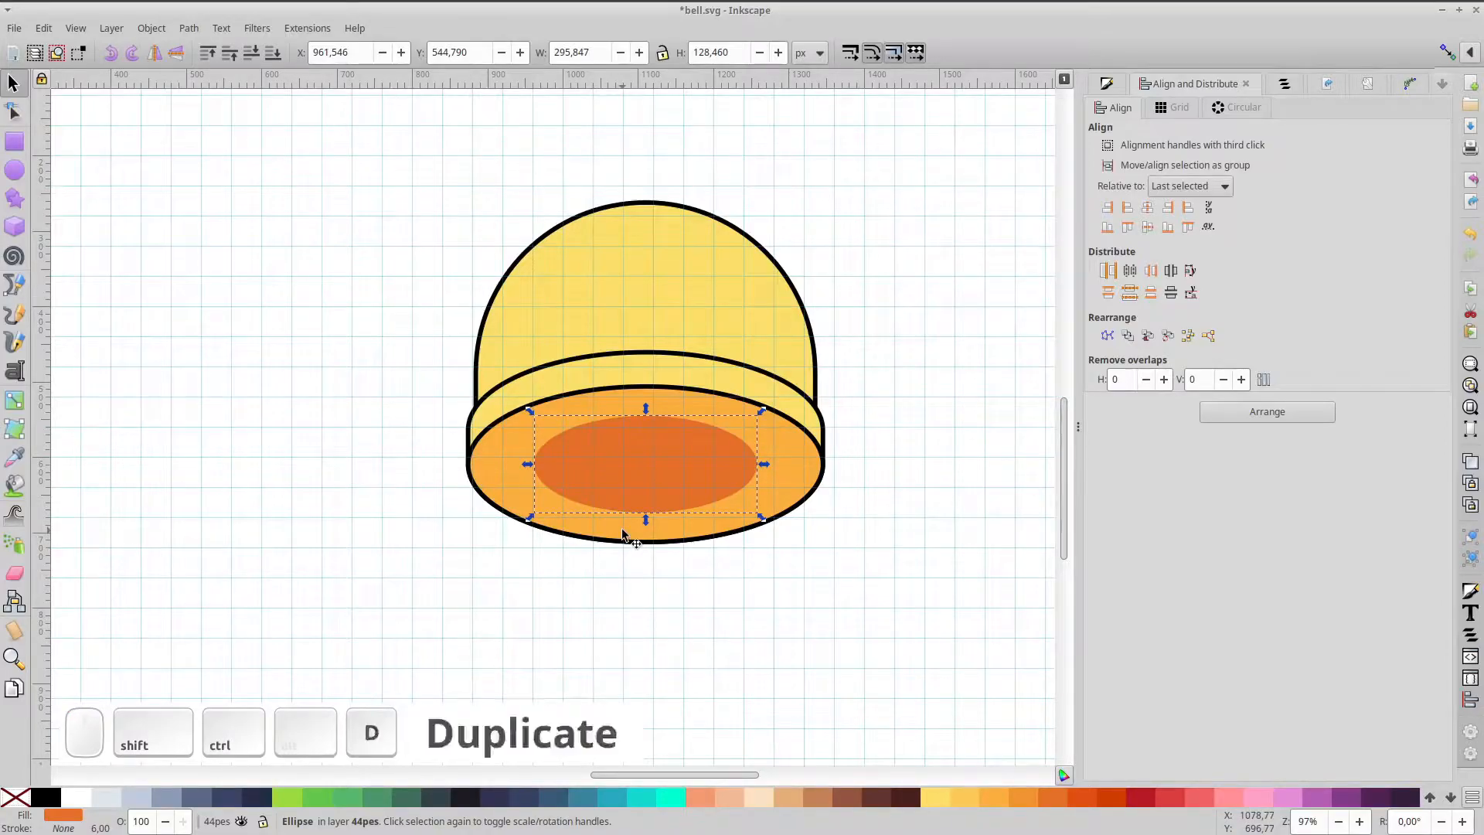
left_click(49, 799, "shift")
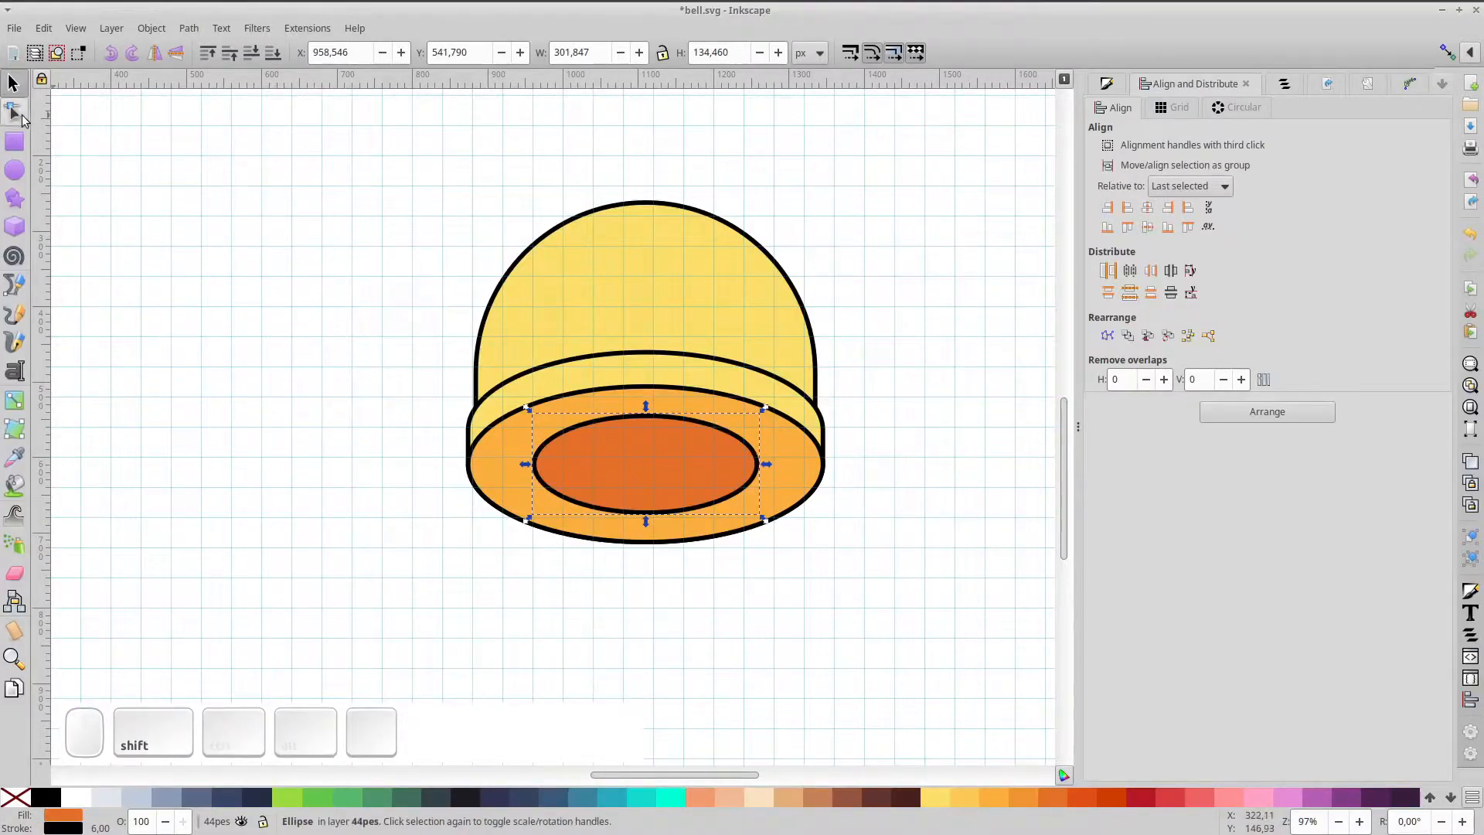
left_click(14, 170)
mouse_move(759, 464)
left_mouse_down()
mouse_move(735, 431)
mouse_move(680, 421)
mouse_move(608, 485)
mouse_move(719, 503)
mouse_move(750, 480)
left_mouse_up()
left_click_drag(546, 444, 541, 480)
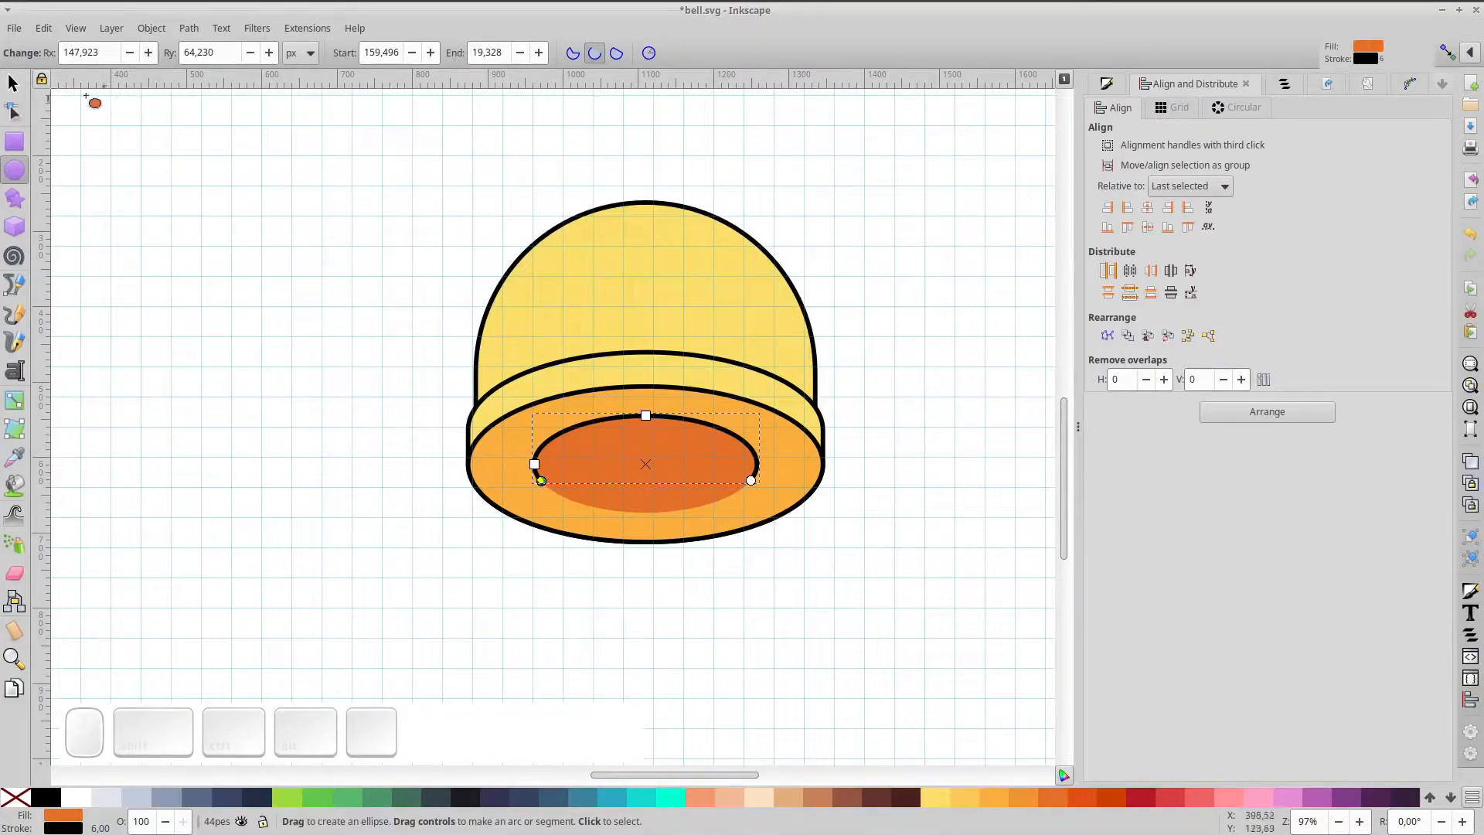
left_click(12, 84)
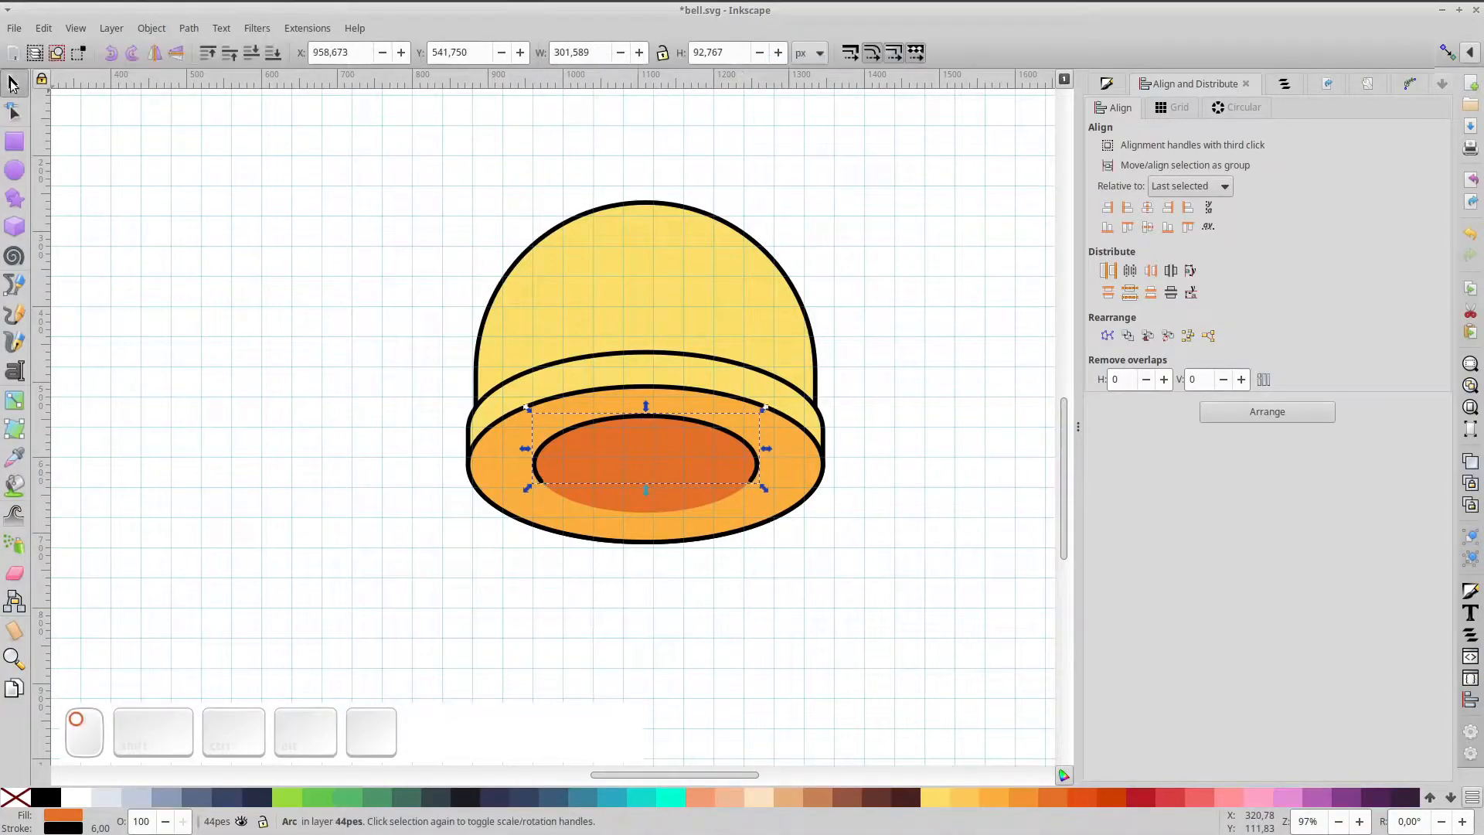
- Group the dark orange ellipse with its arc, and duplicate the group scaled about its centre to about 198 × 86 px
left_click(693, 496)
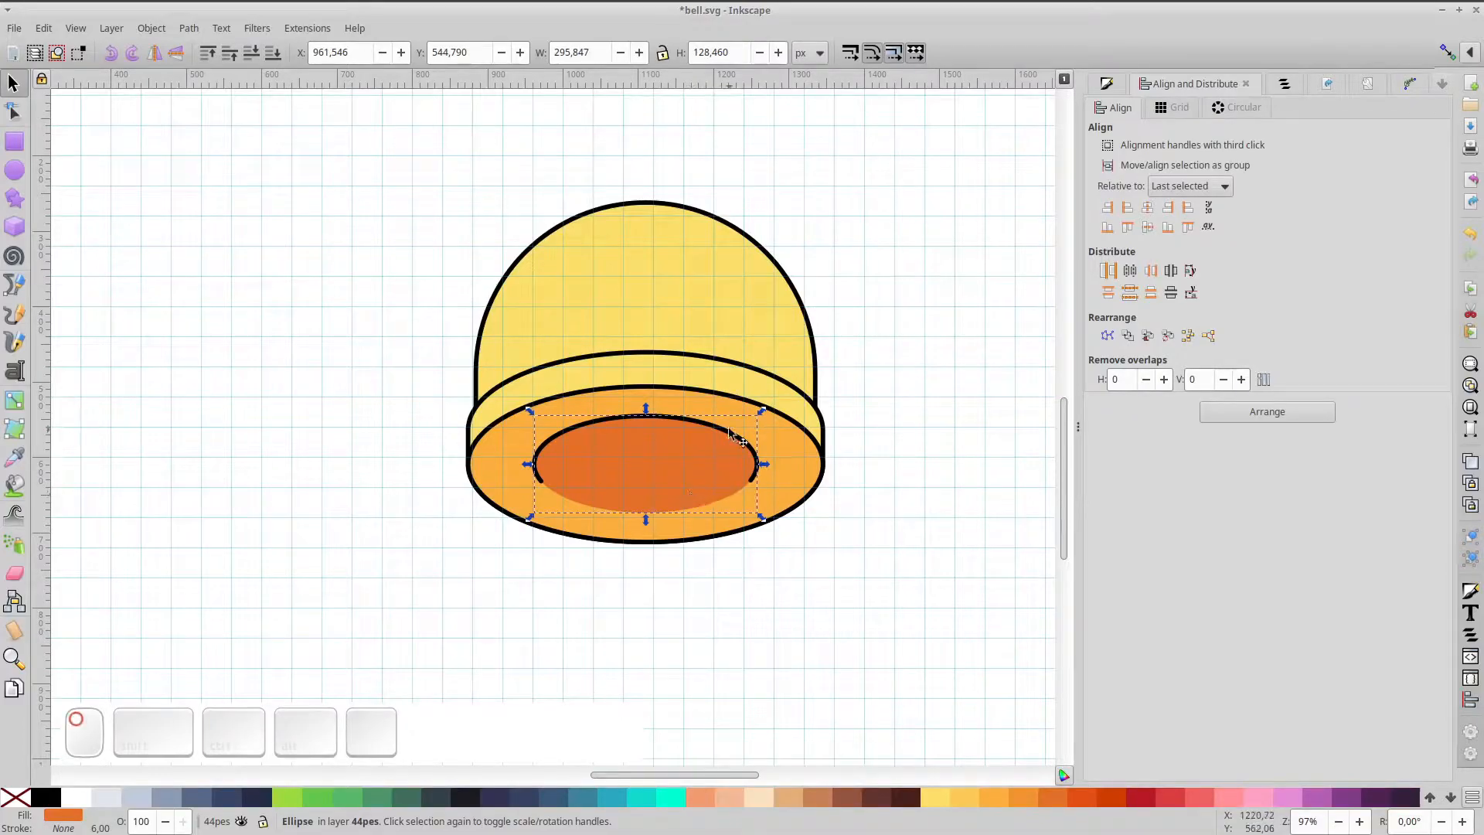
left_click(697, 470, "shift")
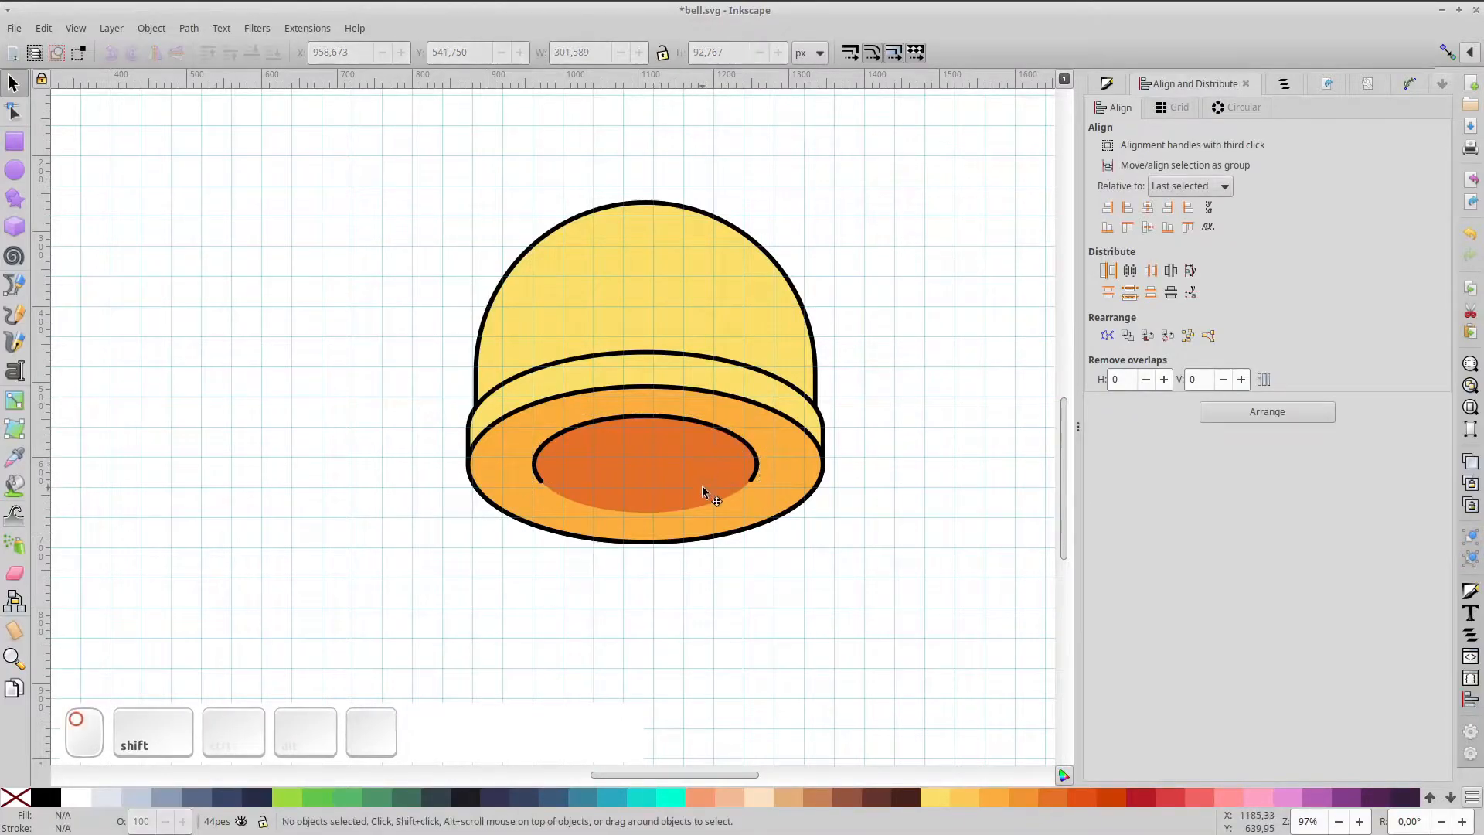
left_click(702, 485, "shift")
scroll(702, 486, "up", 1)
key("ctrl+g")
key("ctrl+d")
left_click_drag(792, 393, 742, 433)
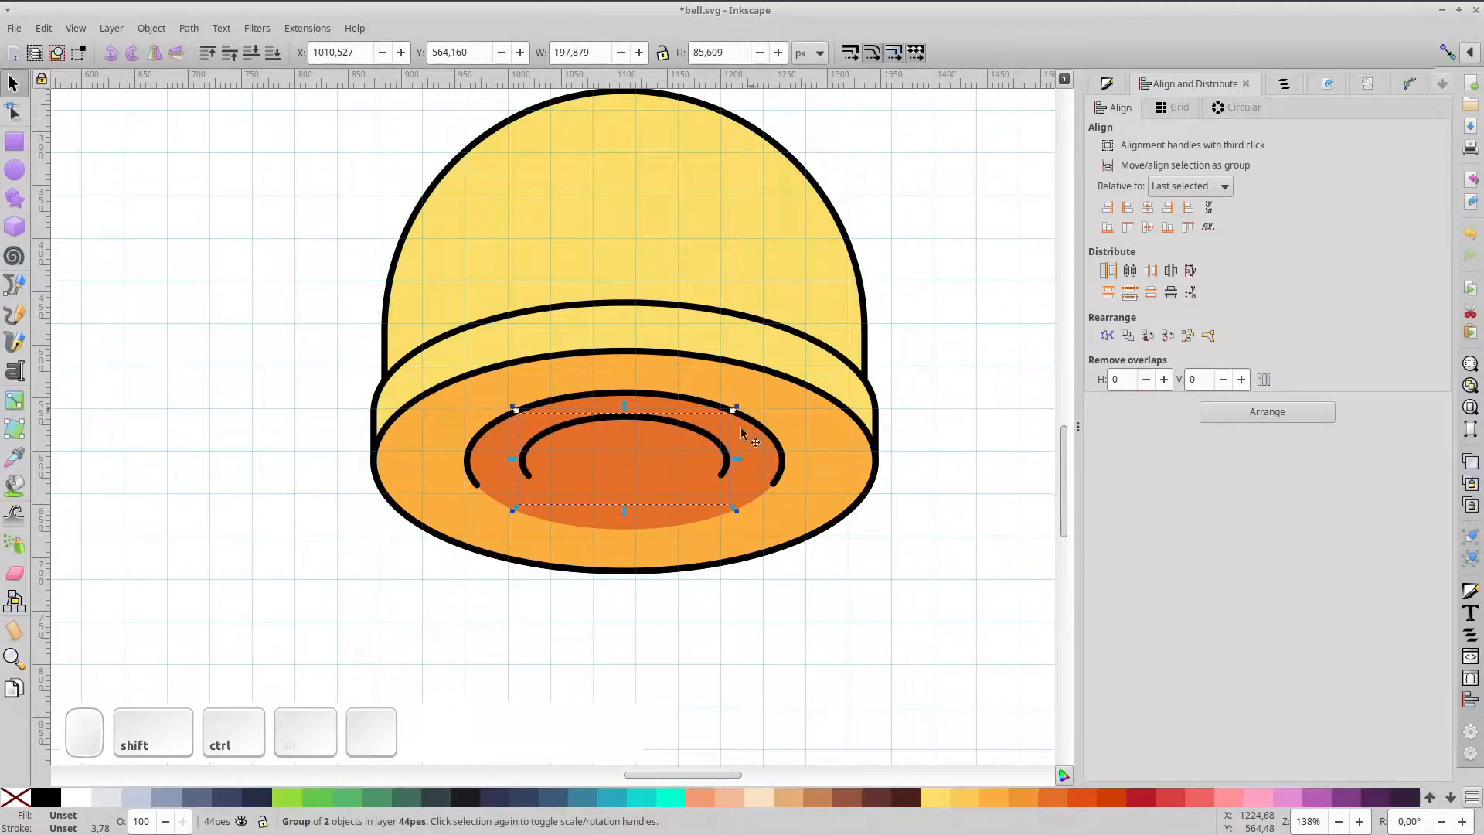
- In the scaled-down copy of the group, fill the ellipse with red-orange and delete its black arc
double_click(649, 469)
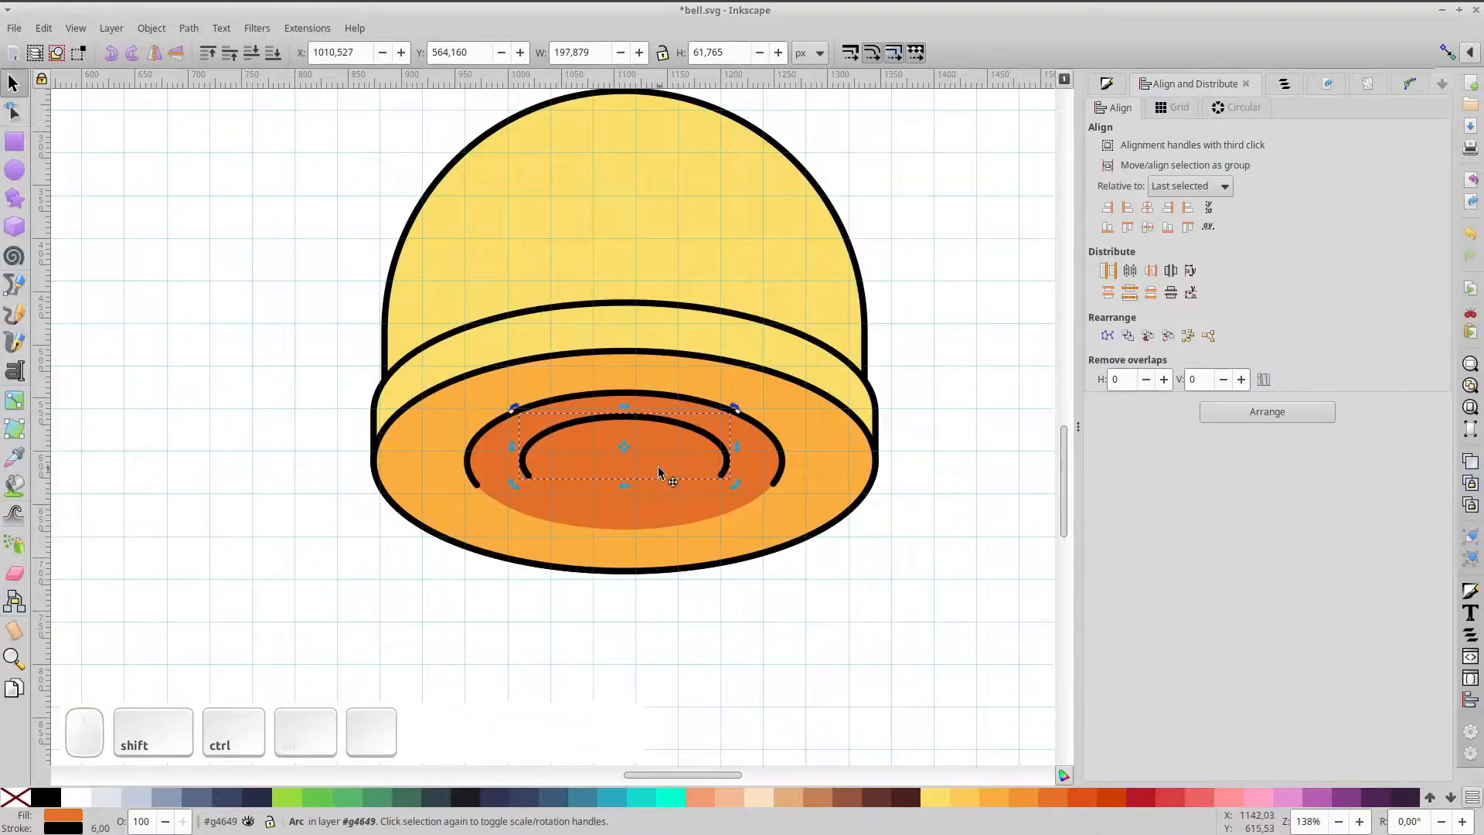
left_click(642, 495)
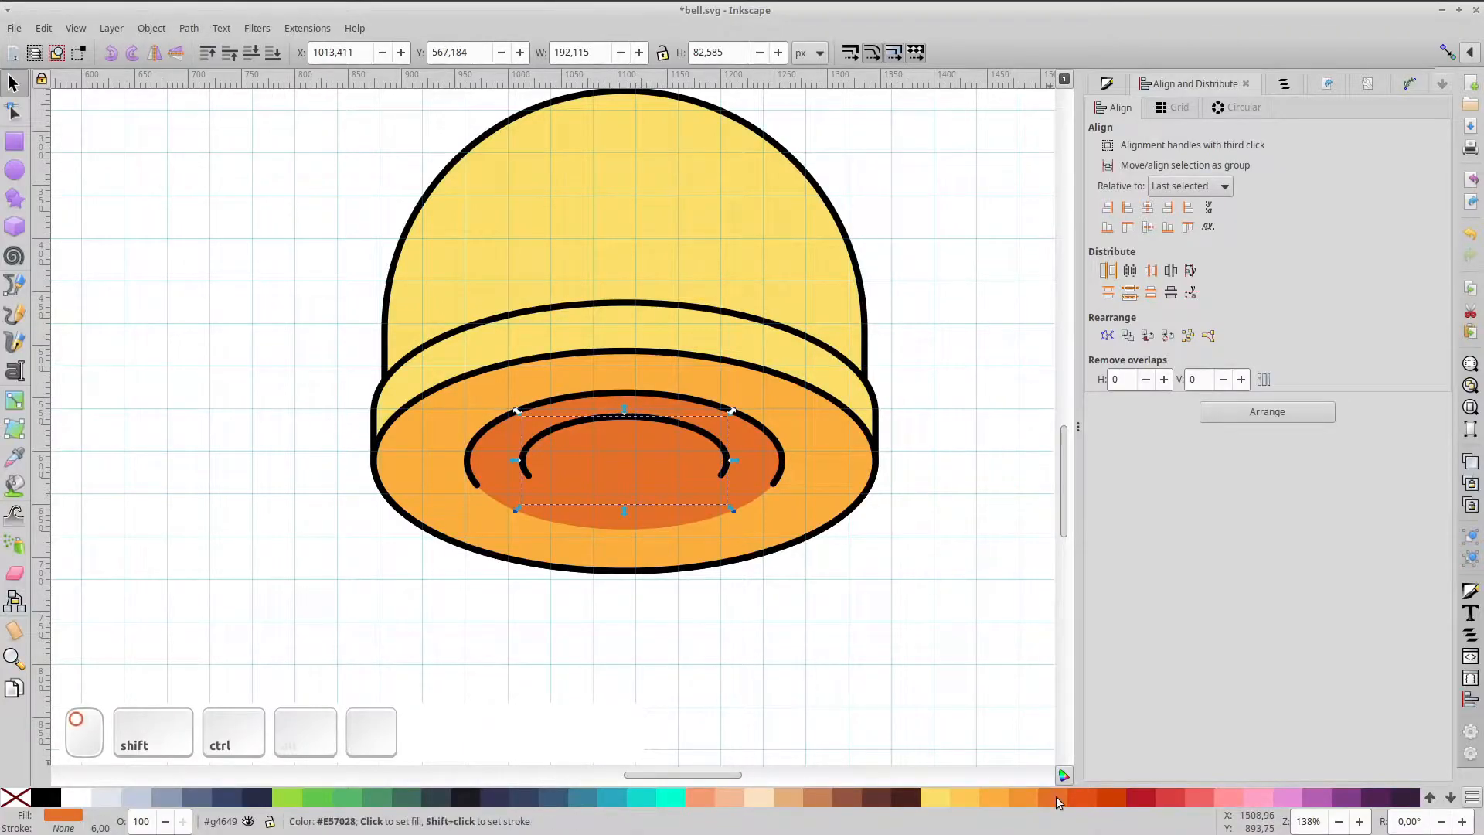
left_click(1086, 797)
left_click(658, 429)
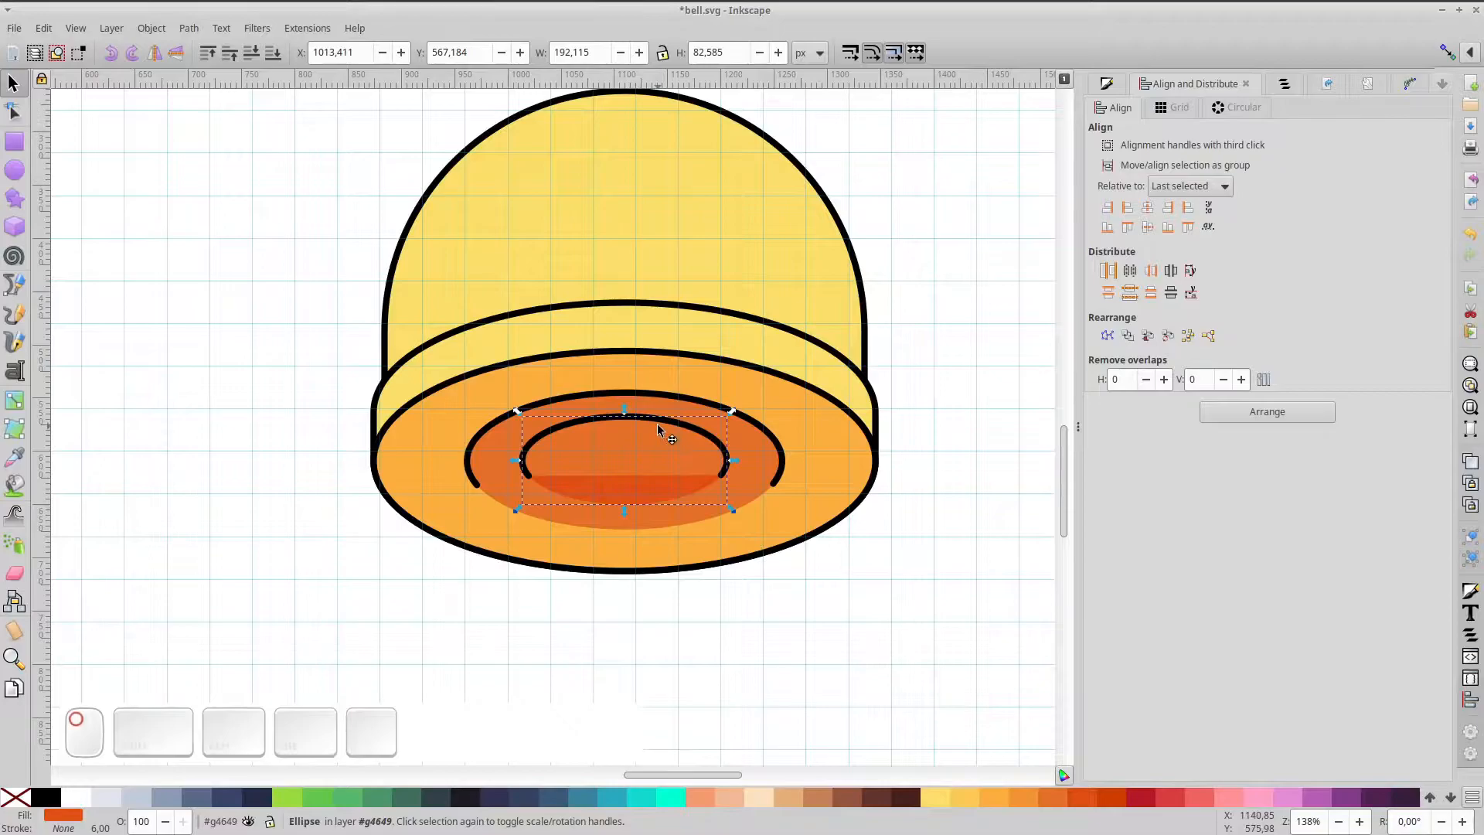
key("Delete")
- Shift the small red-orange ellipse down and enlarge it about its centre to about 260 × 112 px
left_click_drag(658, 450, 657, 463)
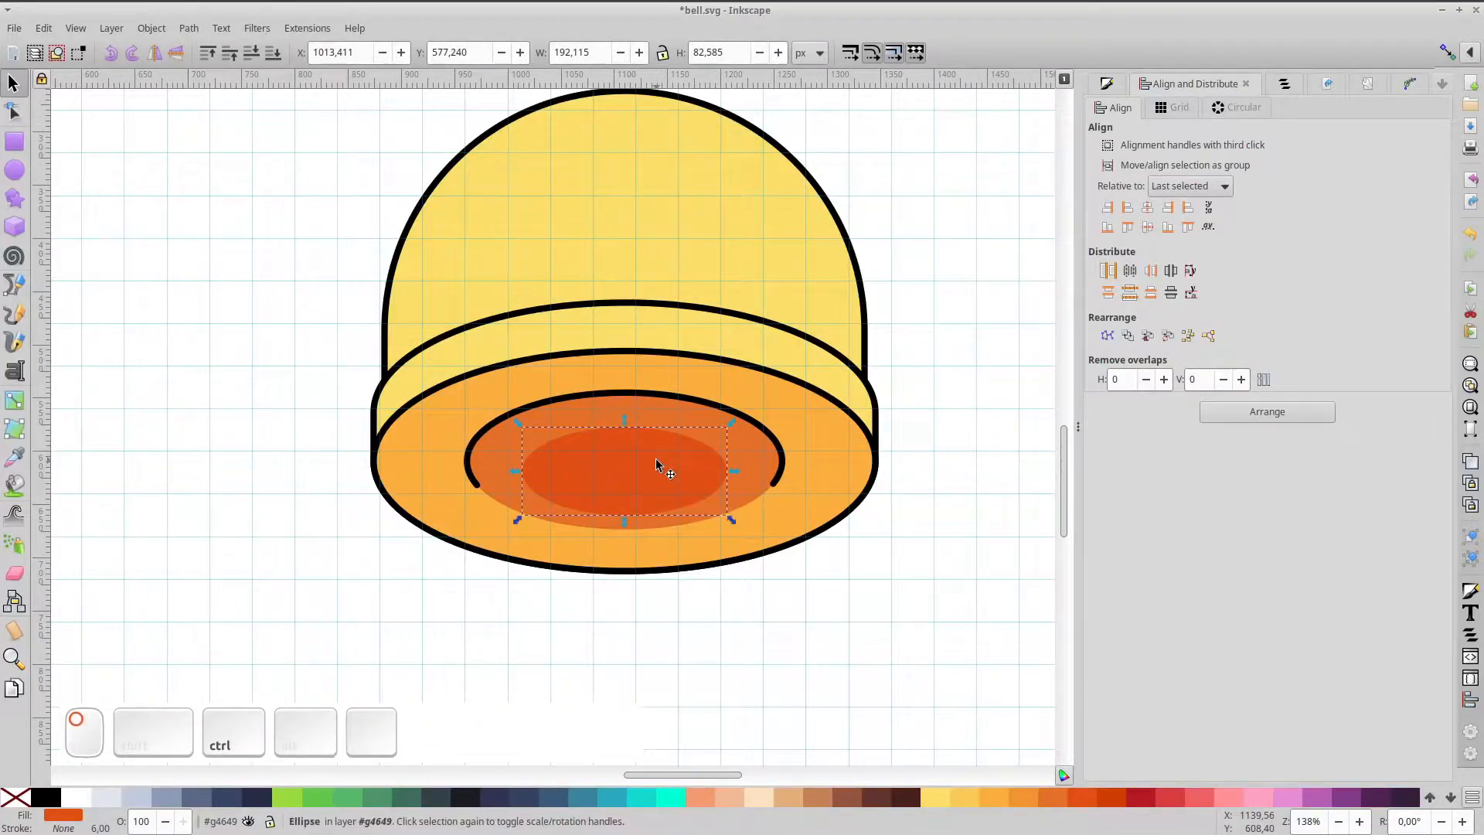
left_click_drag(732, 423, 763, 403)
mouse_move(712, 471)
left_mouse_down()
mouse_move(712, 437)
mouse_move(703, 474)
left_mouse_up()
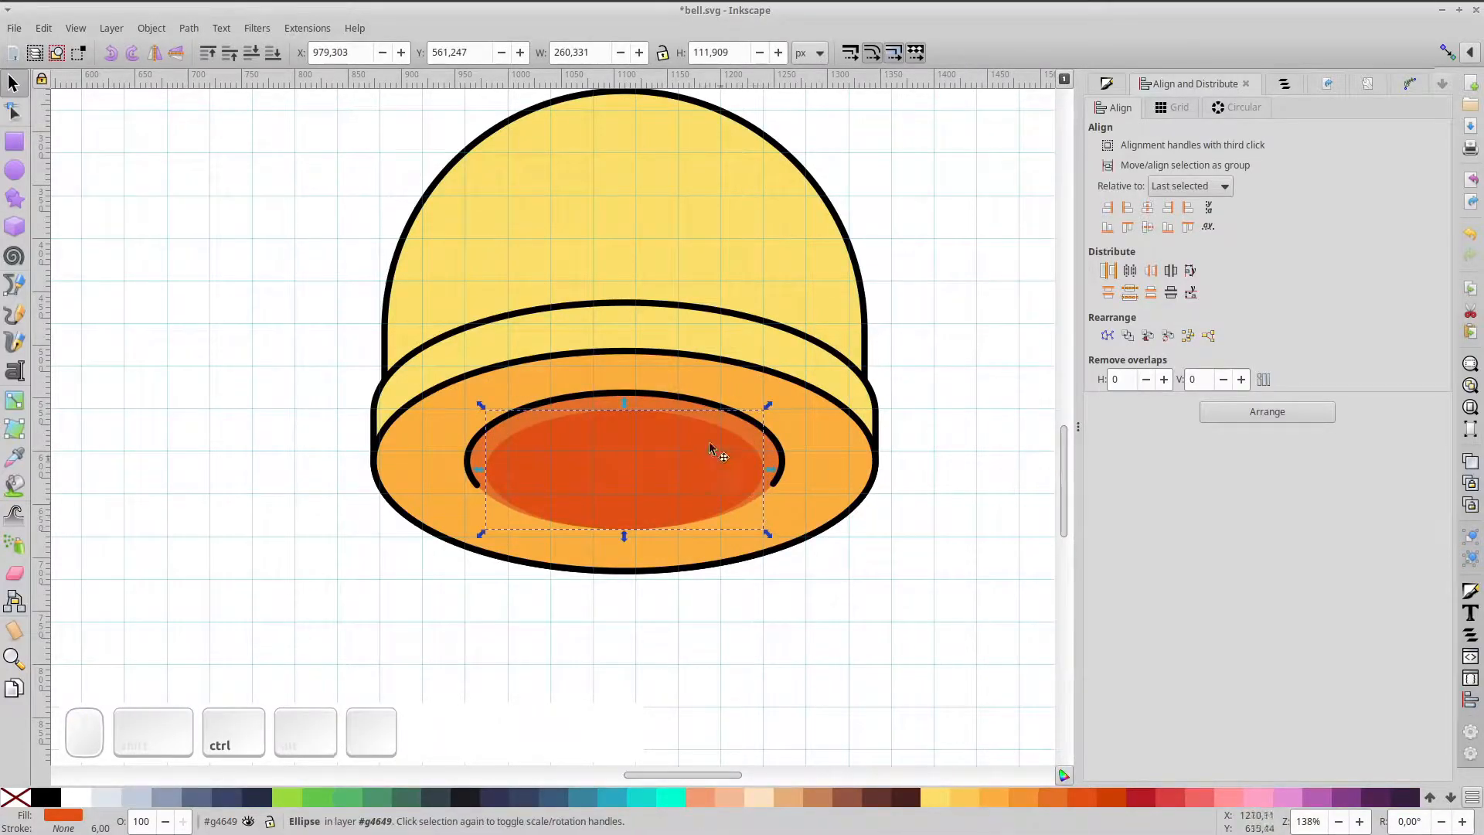
- Fill the larger ellipse group with red-orange, give the smaller ellipse fill #E57028, and move it down about 3 px
left_click(717, 421)
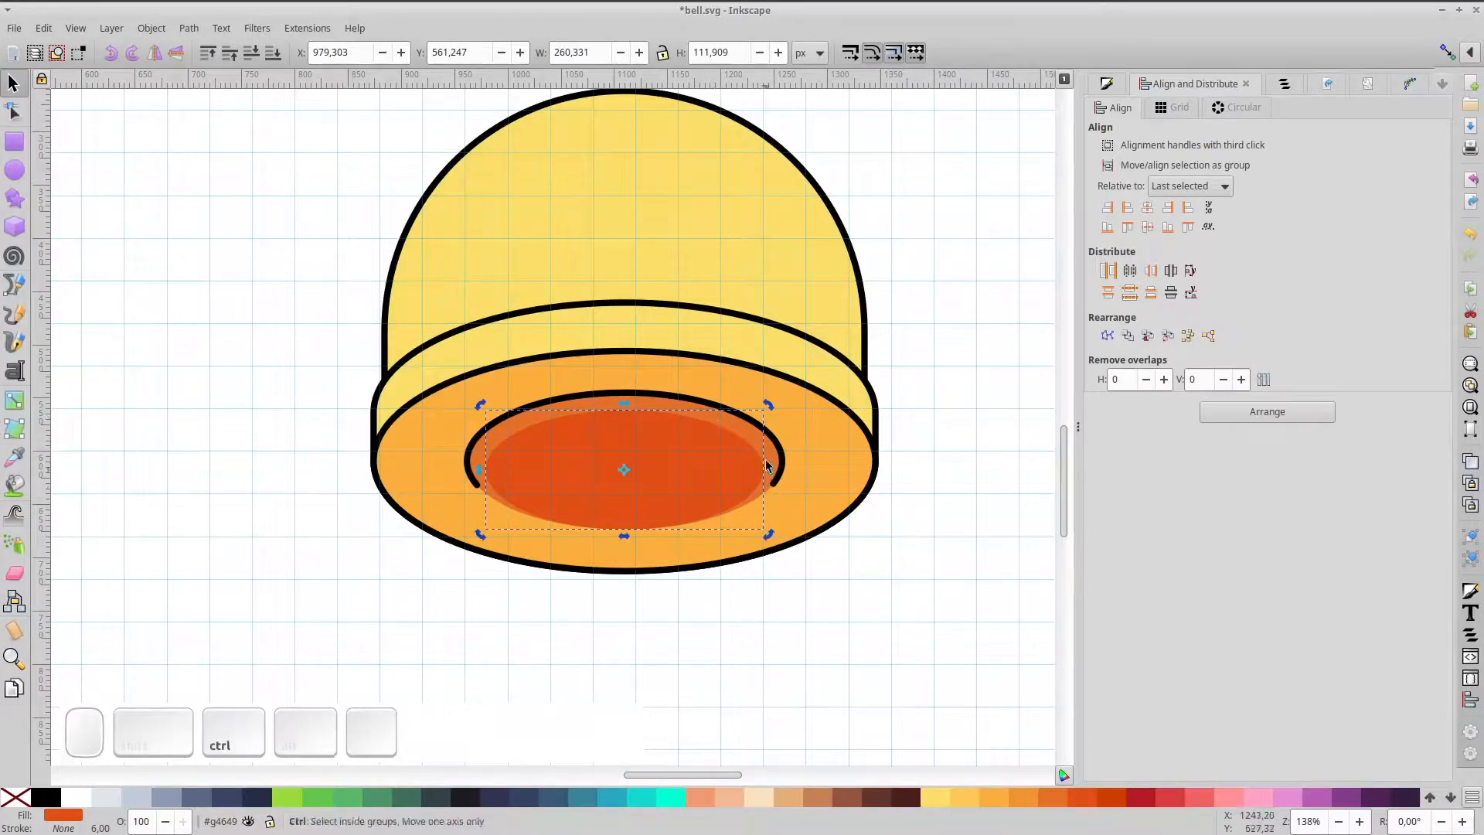
scroll(767, 469, "up", 3)
left_click(785, 458)
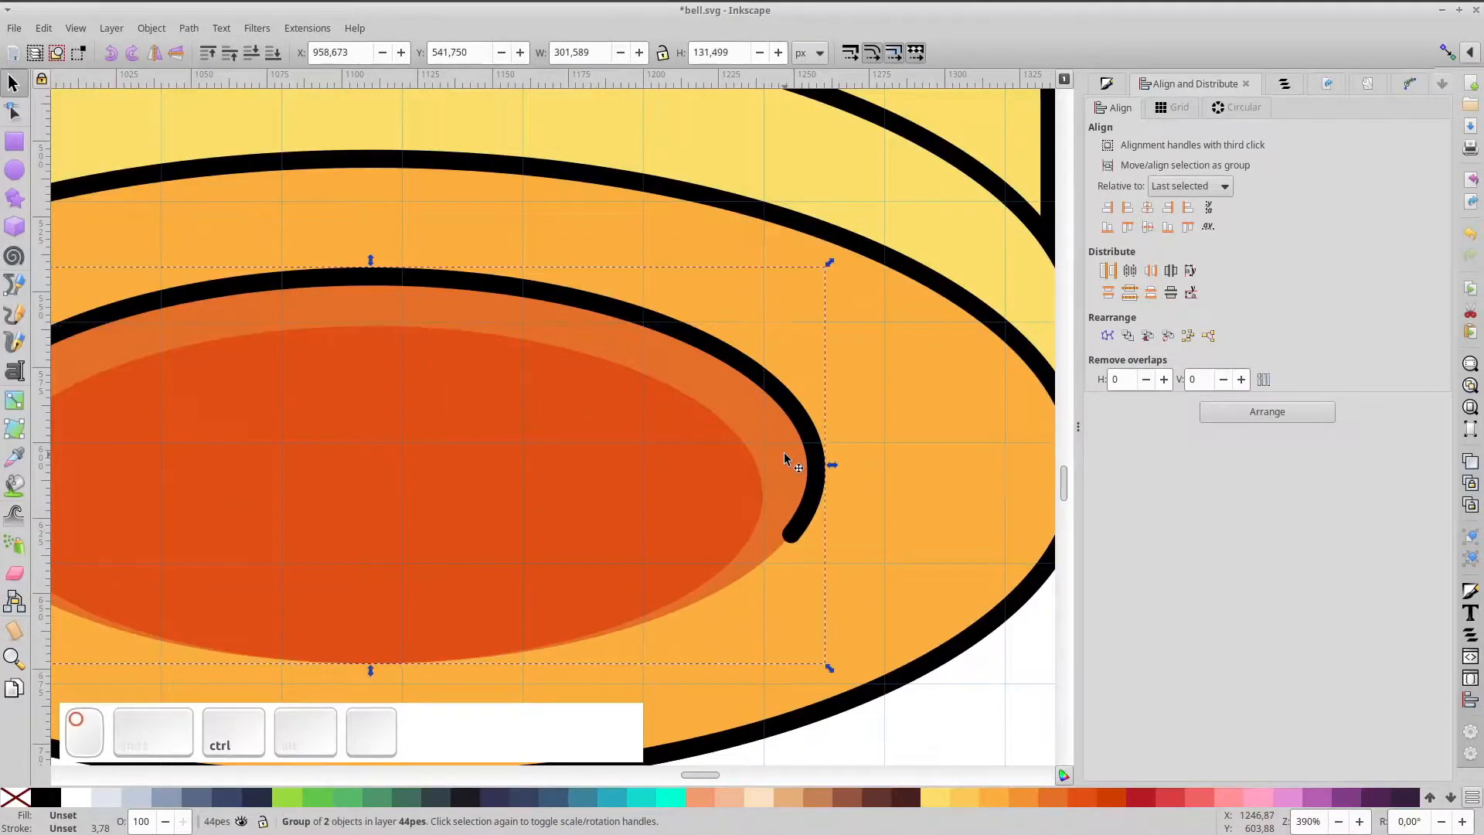
left_click(1090, 796)
left_click(672, 490)
left_click(1032, 802)
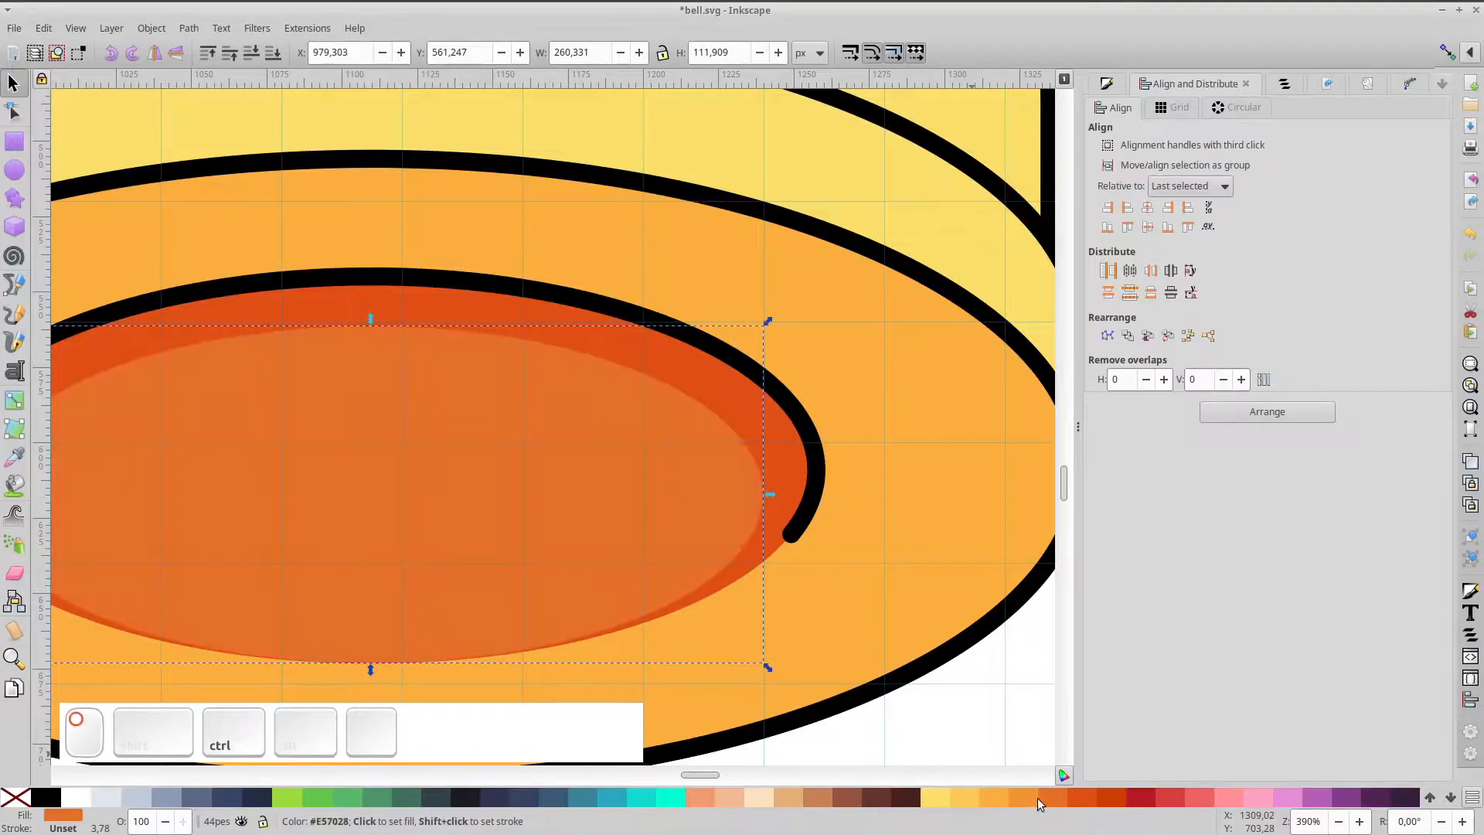
scroll(639, 438, "down", 1)
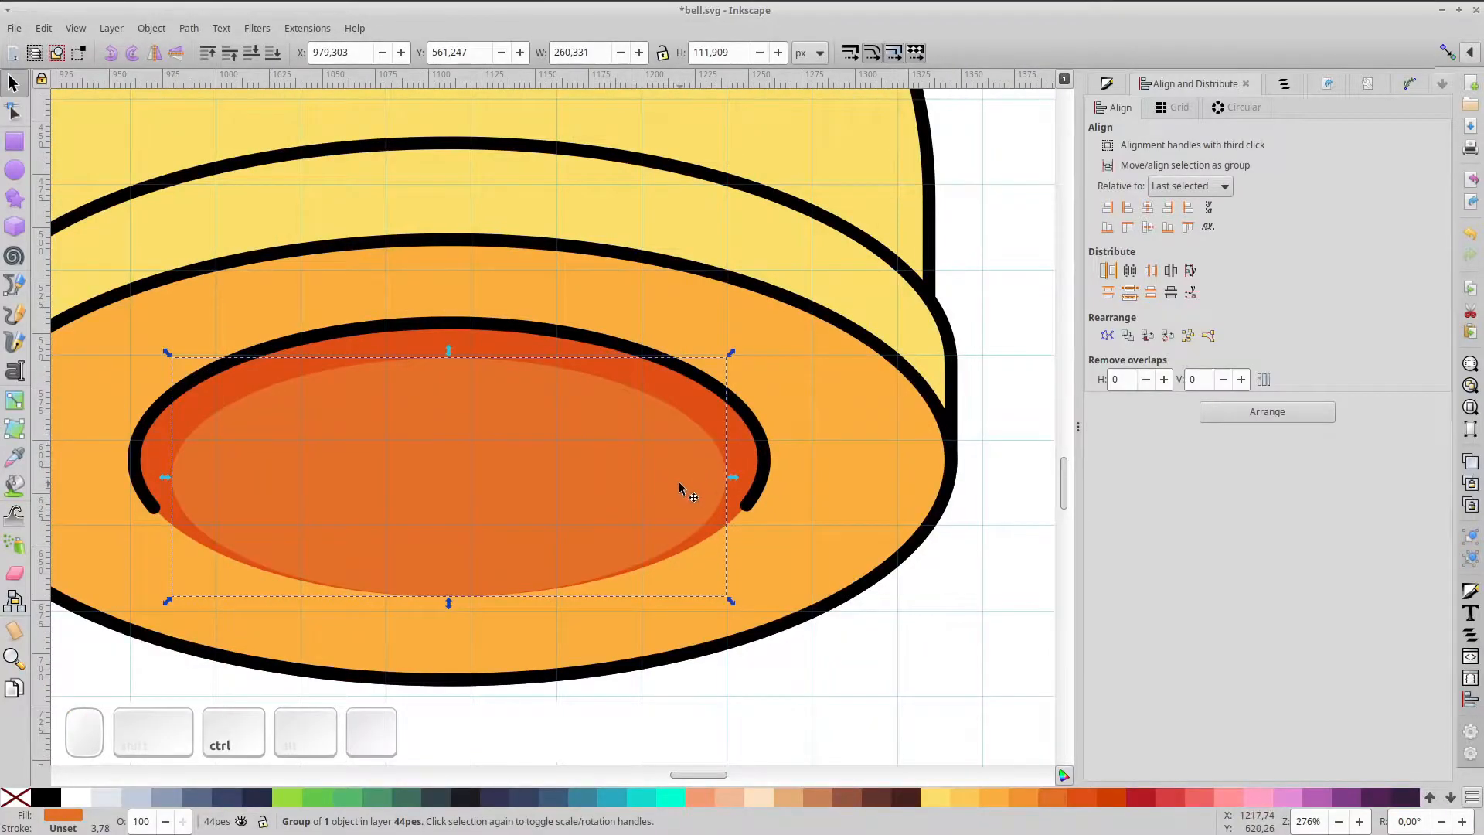
left_click_drag(680, 483, 681, 495)
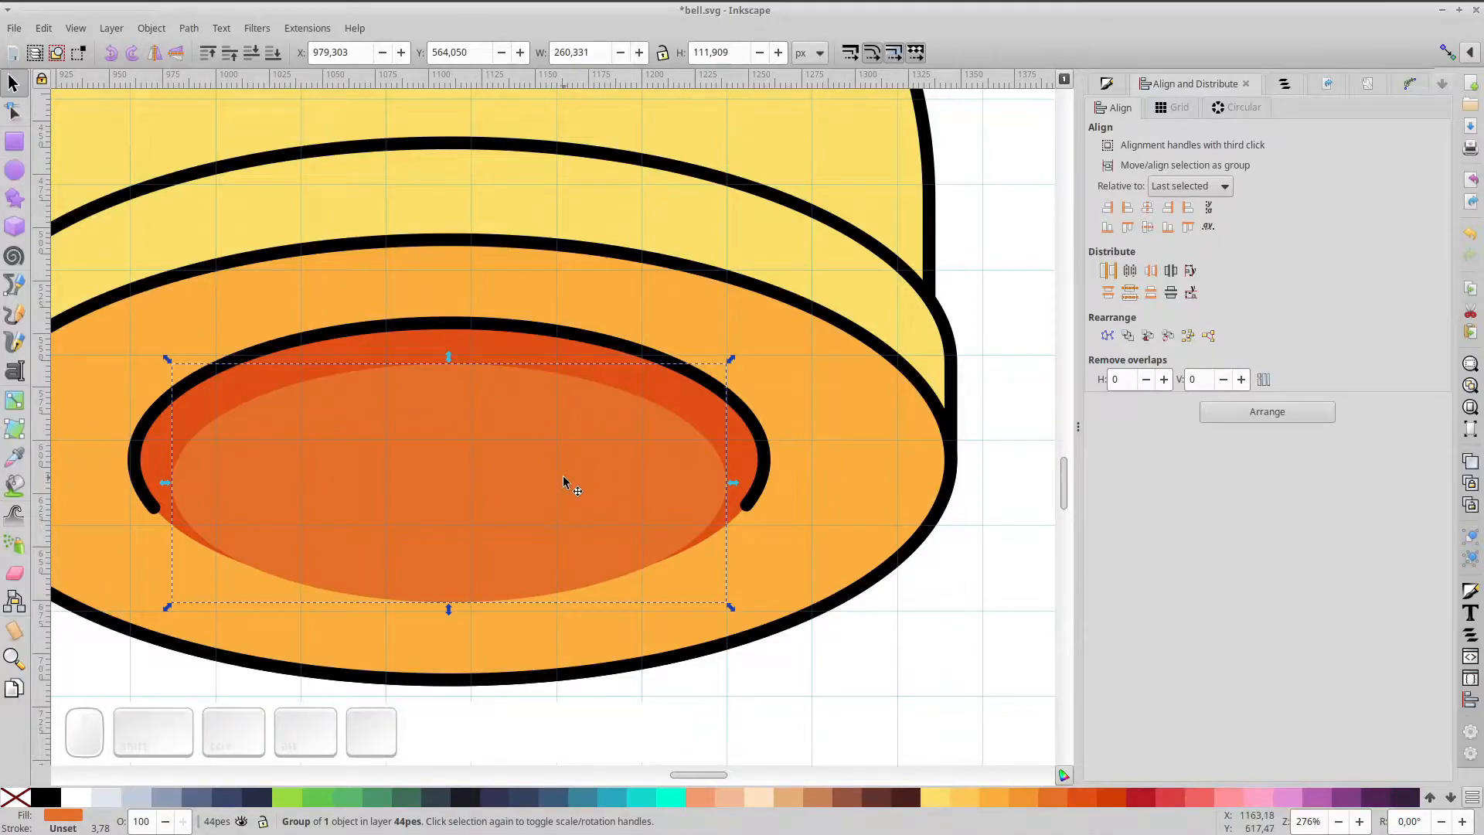
- Duplicate the innermost ellipse and reshape the copy into a circle about 65 px in radius with a blue-grey fill and black stroke
key("ctrl+d")
key("e")
left_click(458, 380, "ctrl")
mouse_move(449, 364)
left_mouse_down()
mouse_move(451, 265)
mouse_move(449, 344)
left_mouse_up()
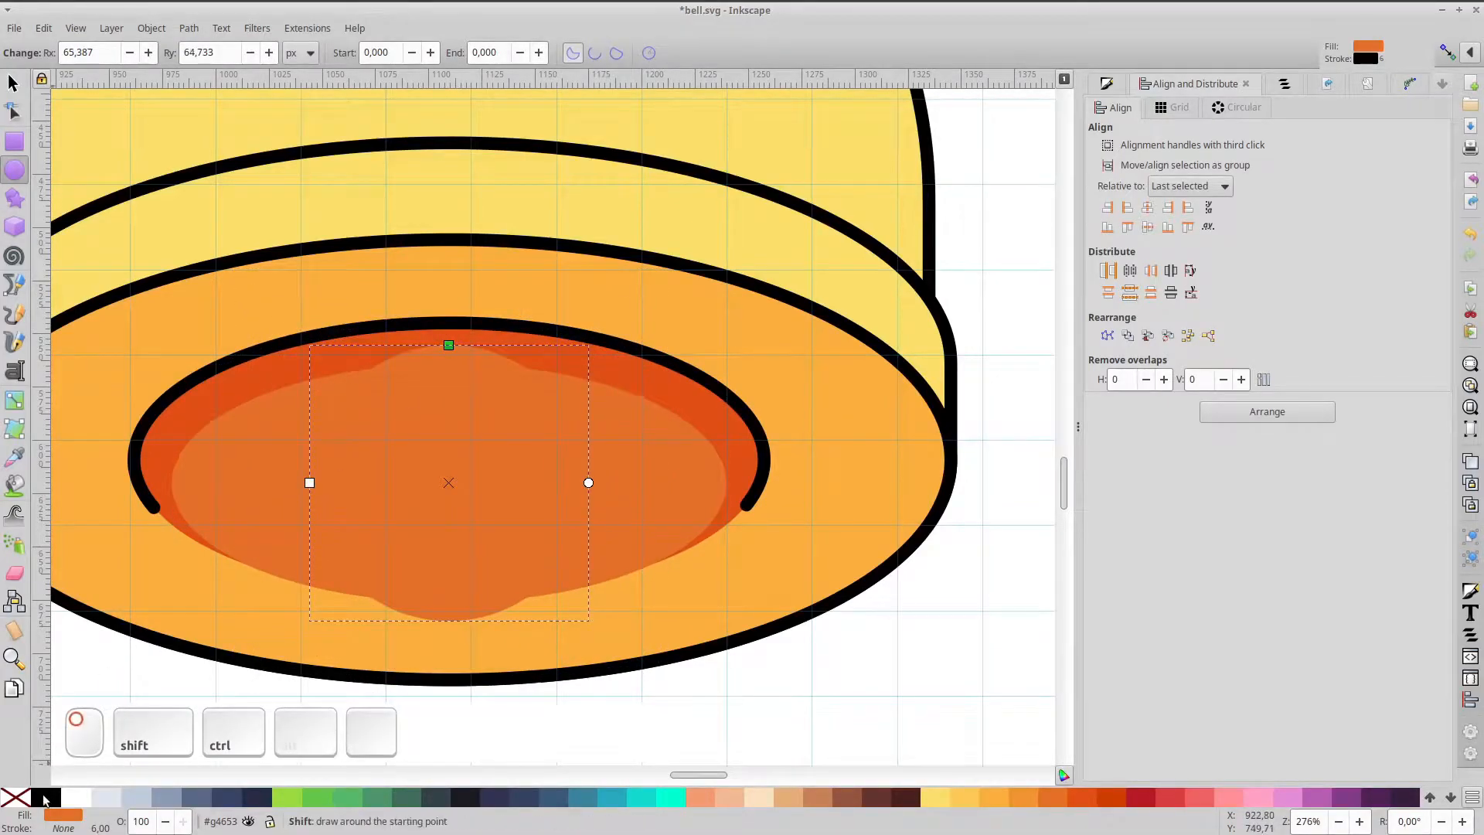
left_click(46, 797, "shift")
left_click(196, 797)
left_click(13, 82)
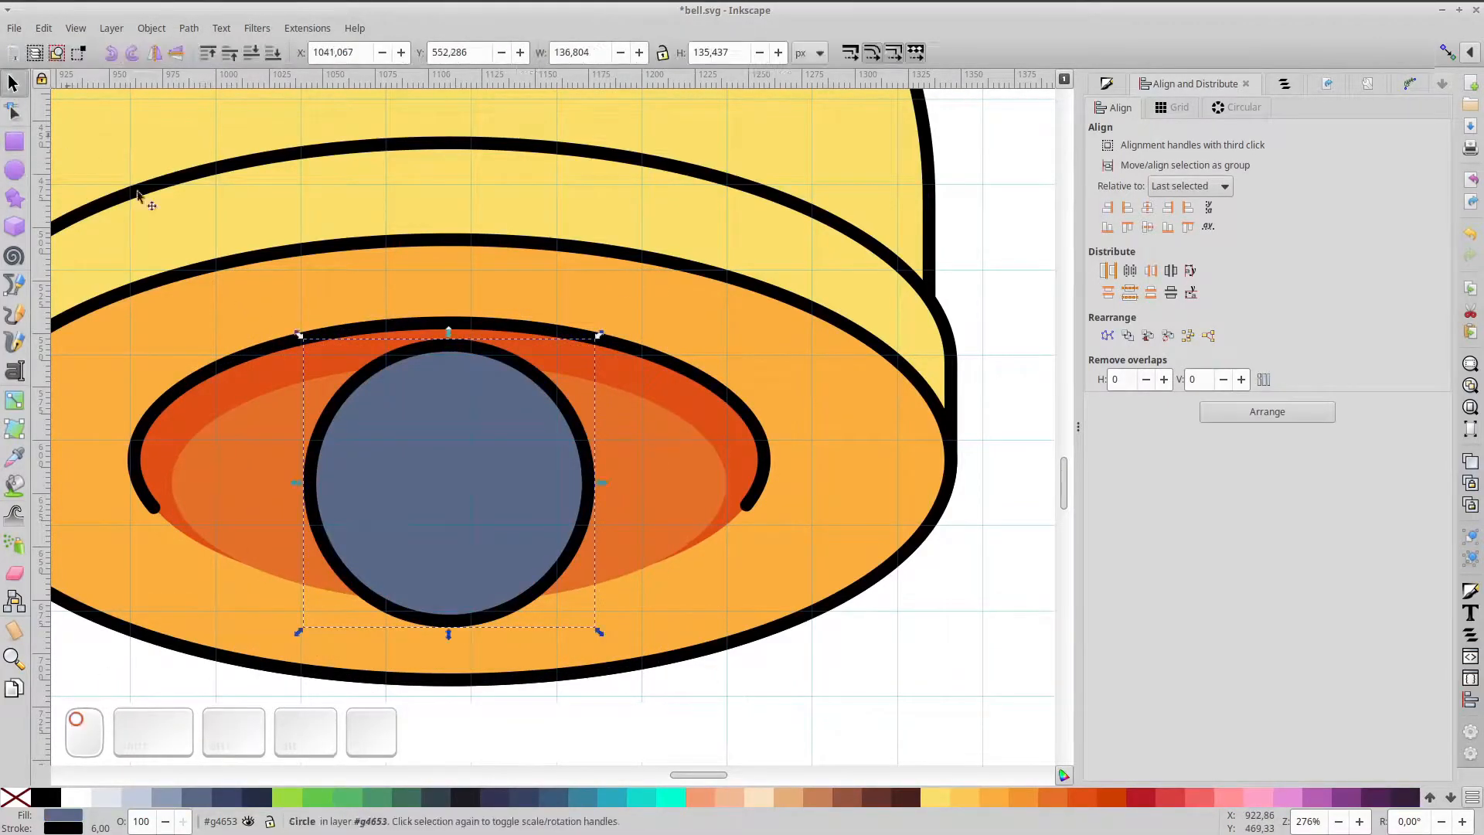
- Enlarge the blue-grey circle to about 221 × 219 px and place it over the opening, protruding below the front rim
left_click_drag(532, 476, 526, 415)
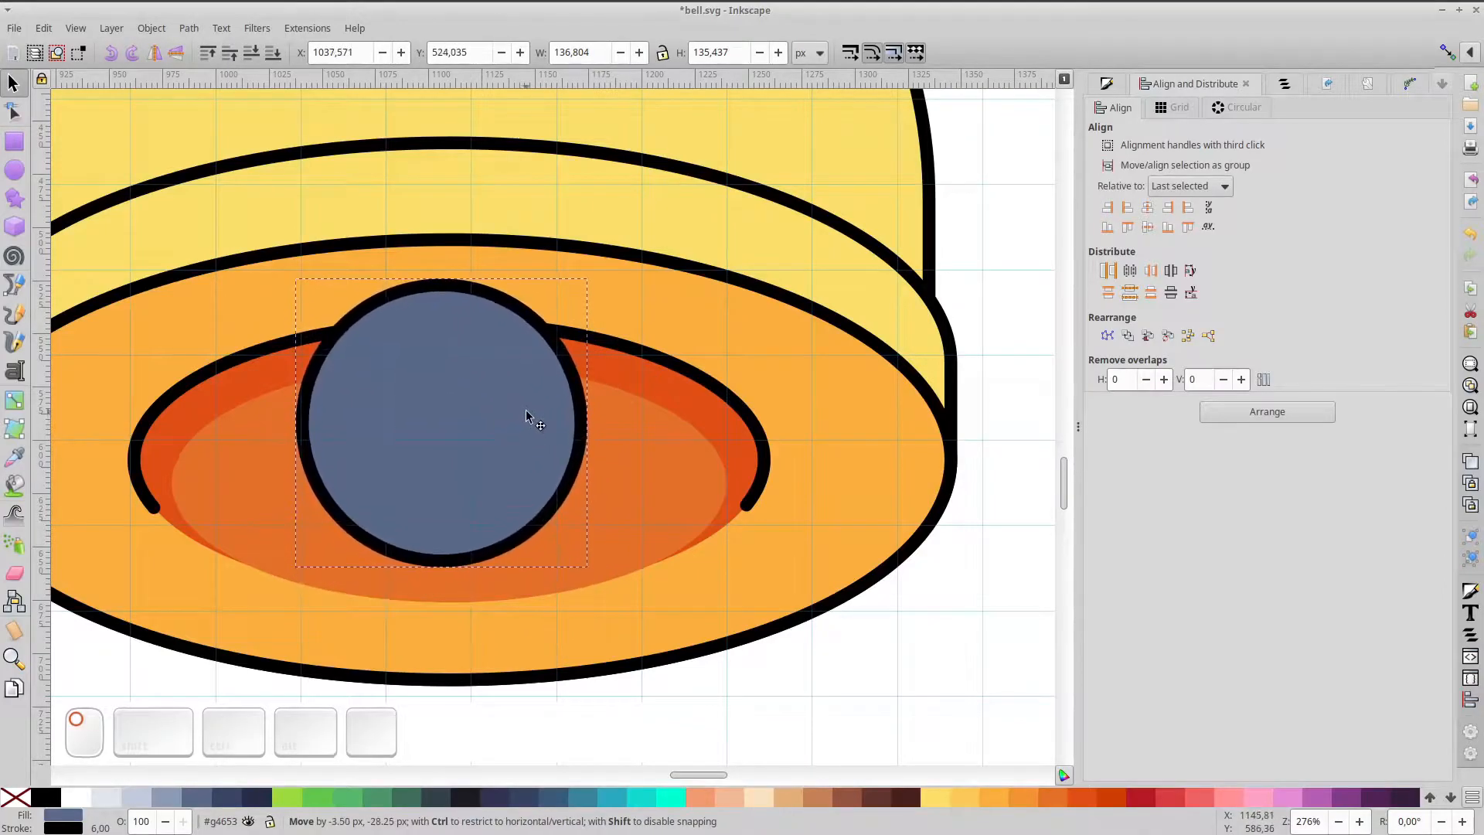
left_click_drag(596, 576, 637, 601)
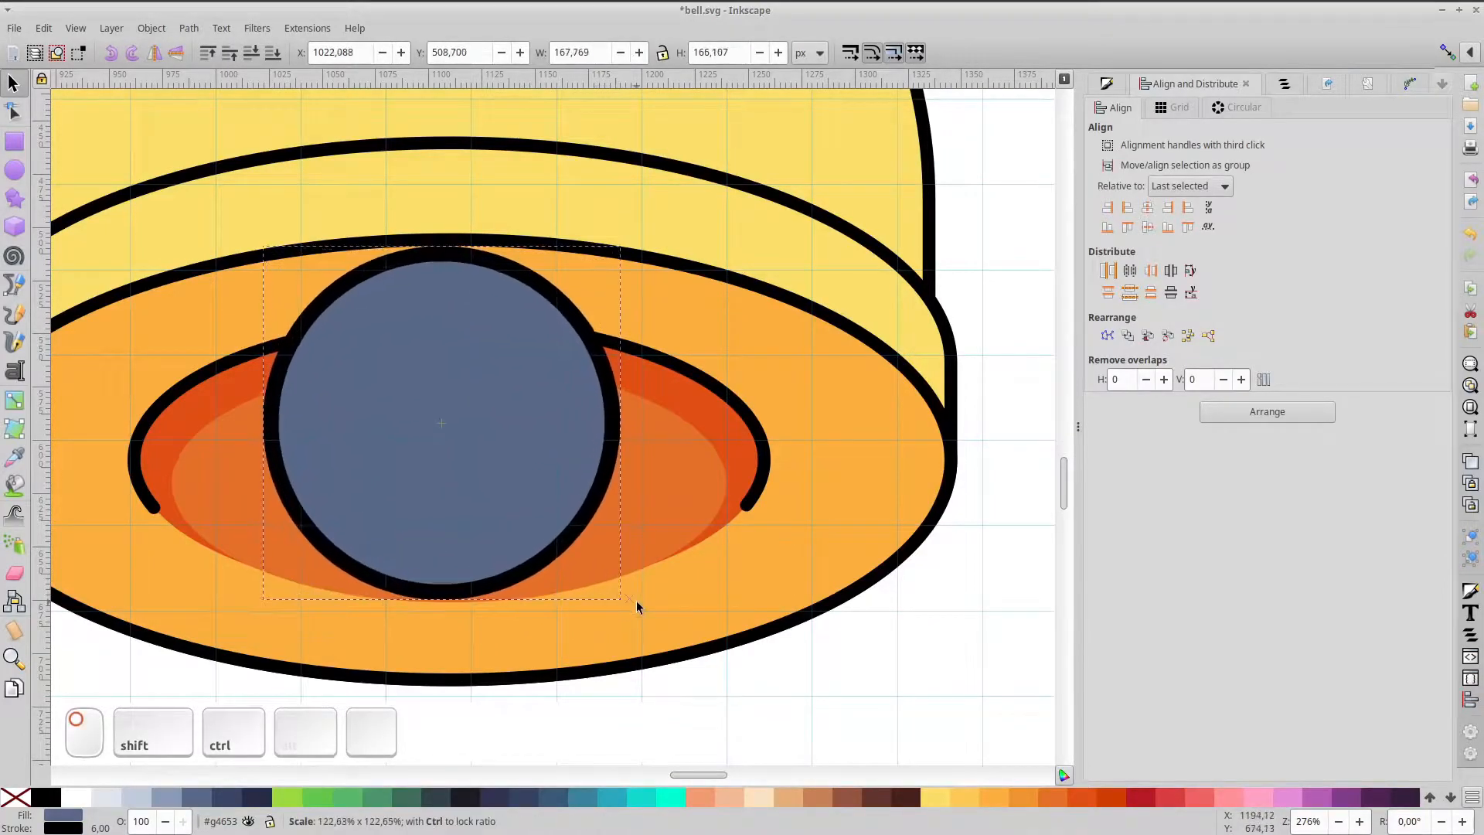
left_click_drag(531, 429, 508, 473)
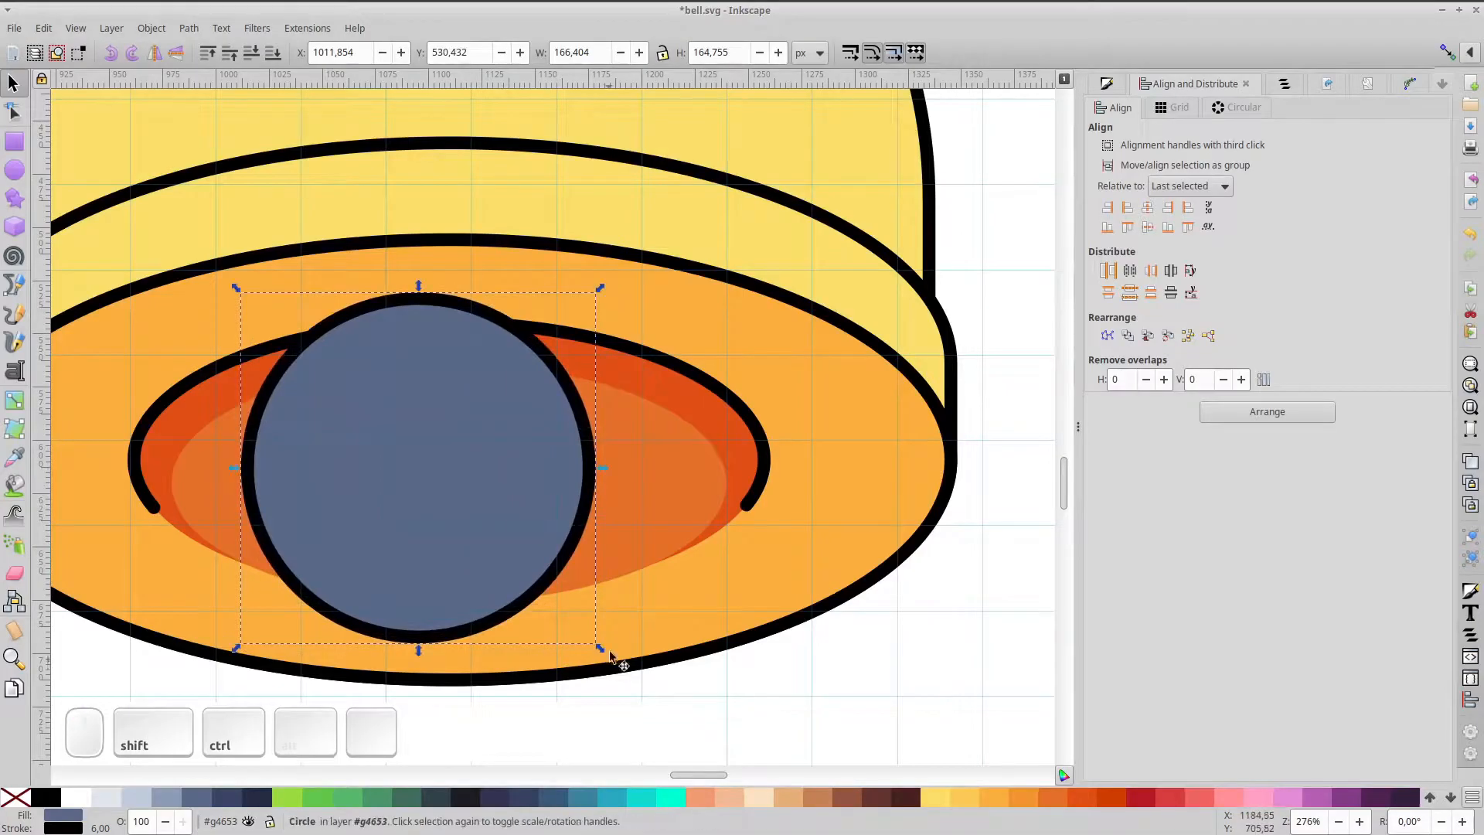
left_click_drag(600, 646, 632, 677)
left_click_drag(490, 540, 470, 576)
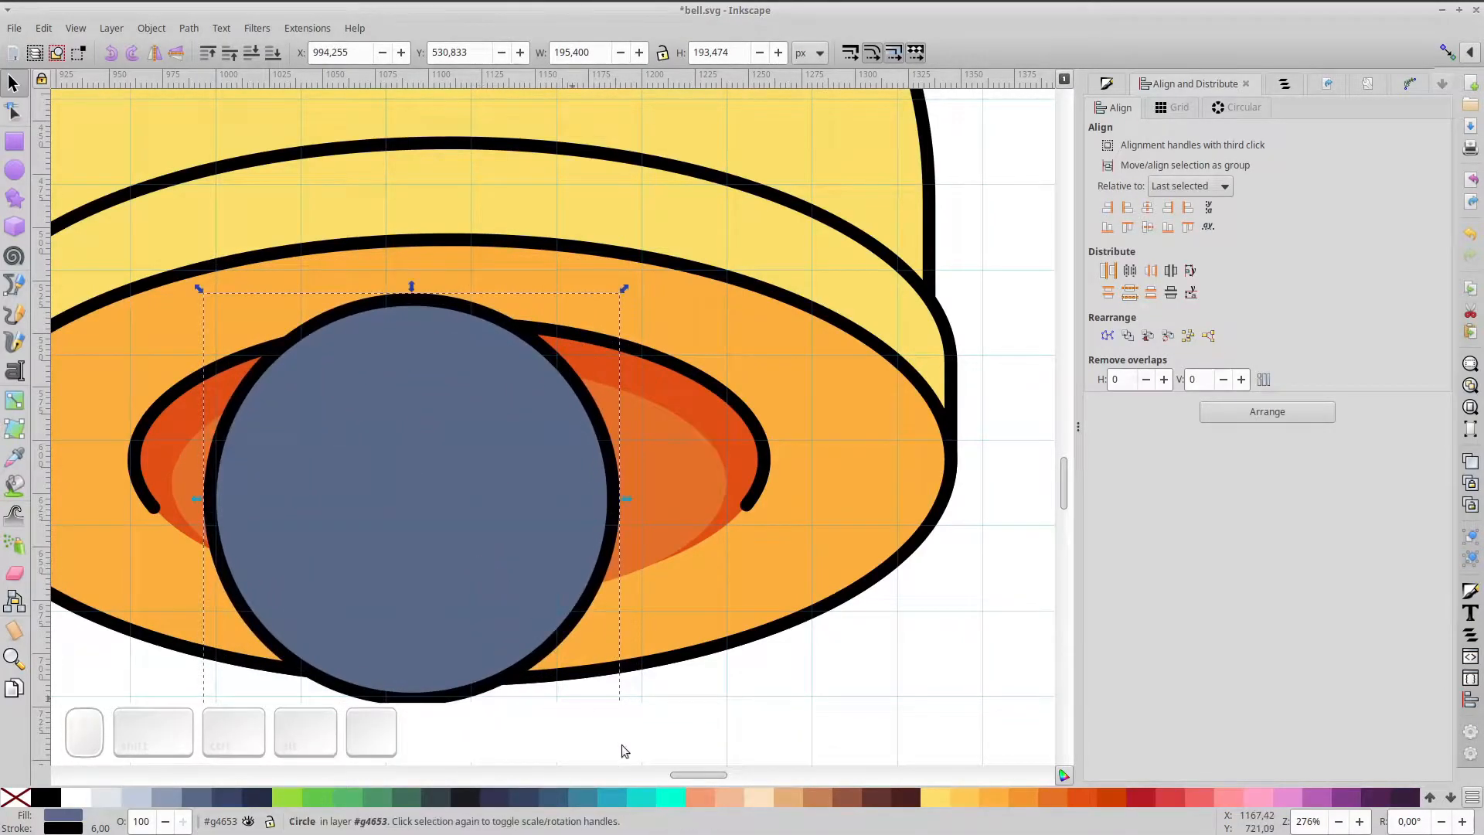
scroll(603, 517, "down", 1)
left_click_drag(619, 608, 637, 626)
left_click_drag(520, 526, 540, 517)
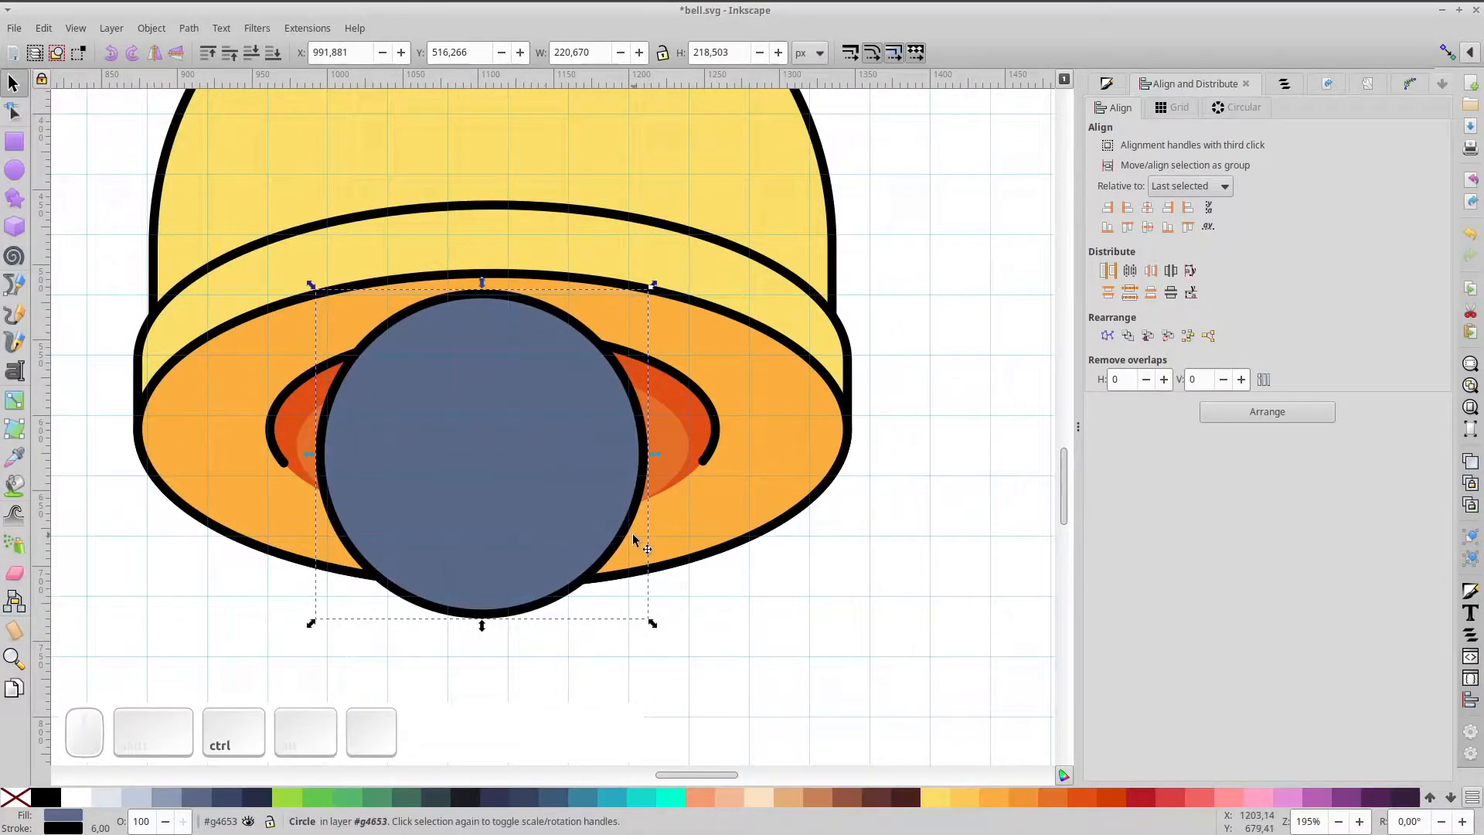
- Duplicate the large front orange ellipse and turn the copy into an open arc from about 171.1° to 11°
left_click(754, 469)
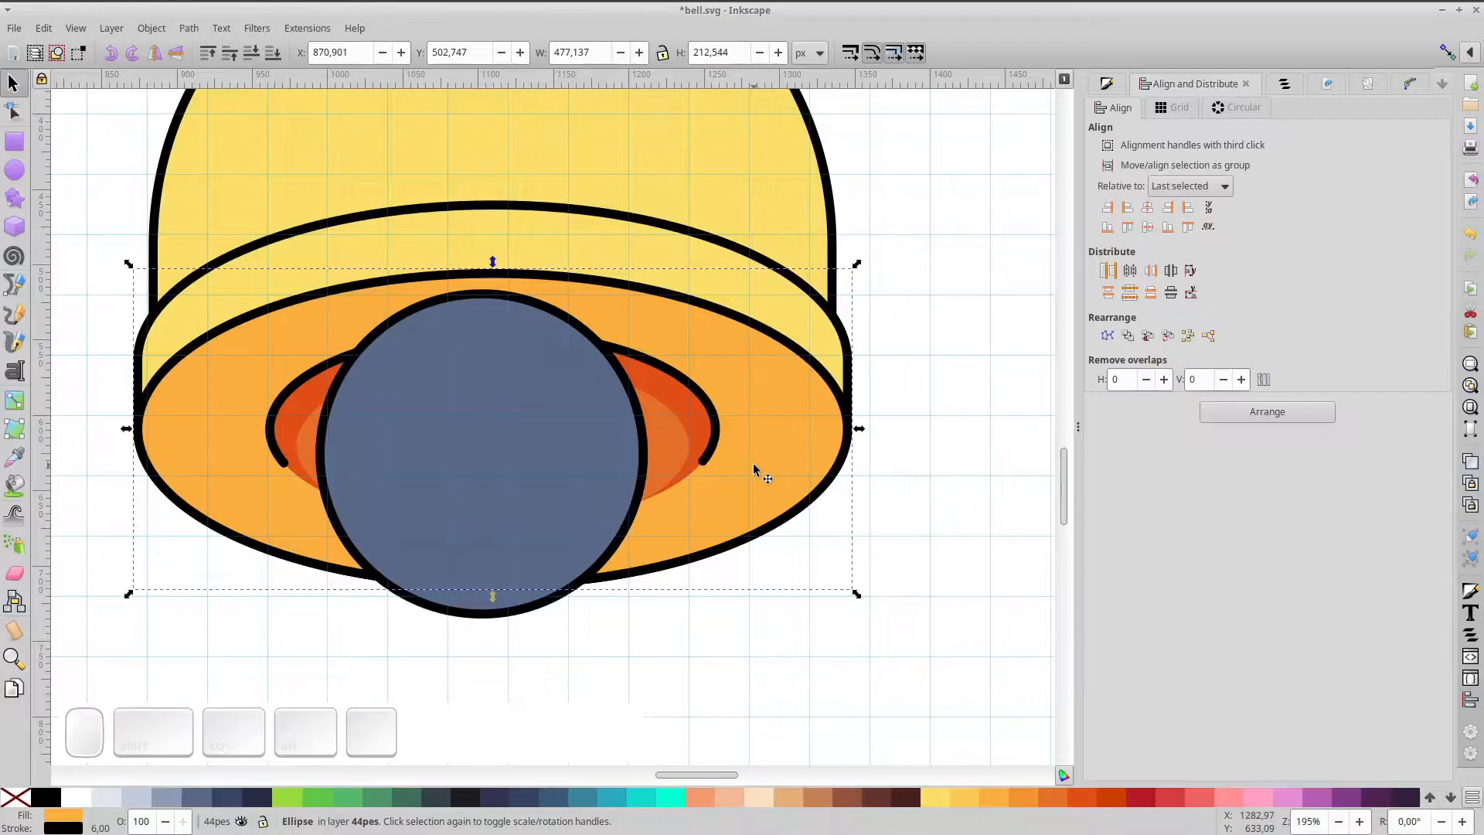
key("ctrl+d")
key("e")
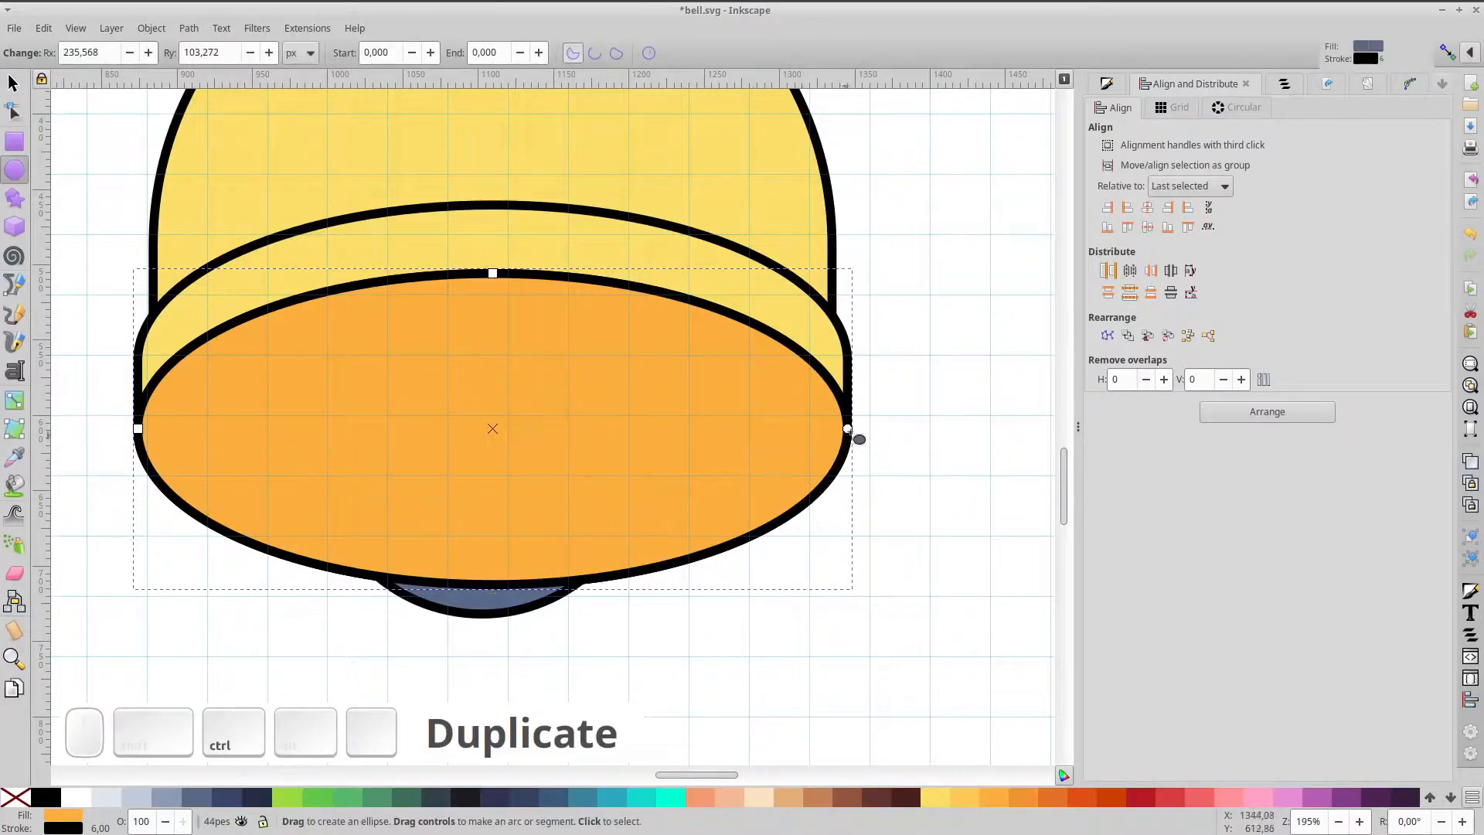
left_click_drag(848, 428, 811, 450)
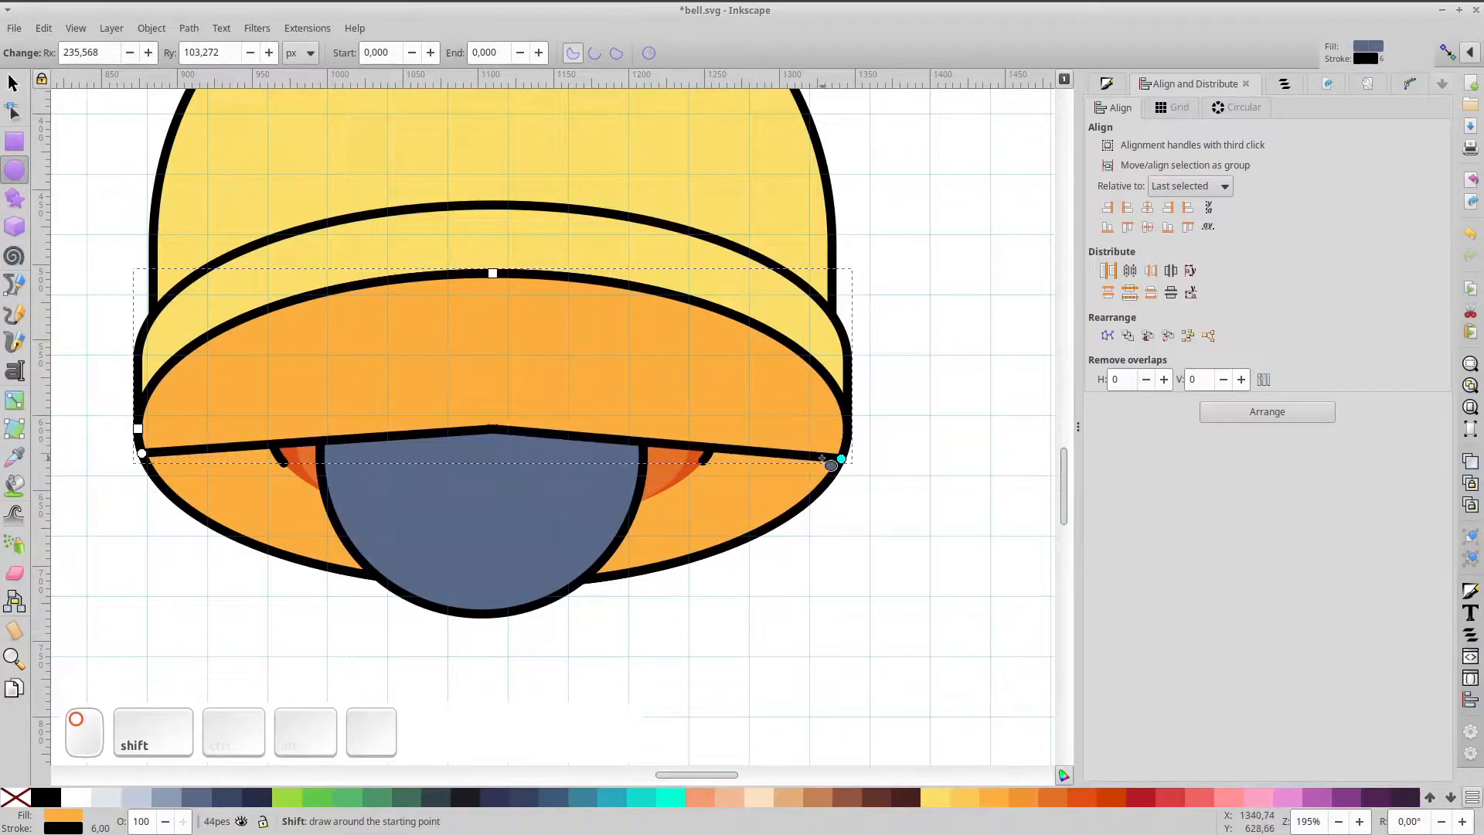
left_click(596, 53)
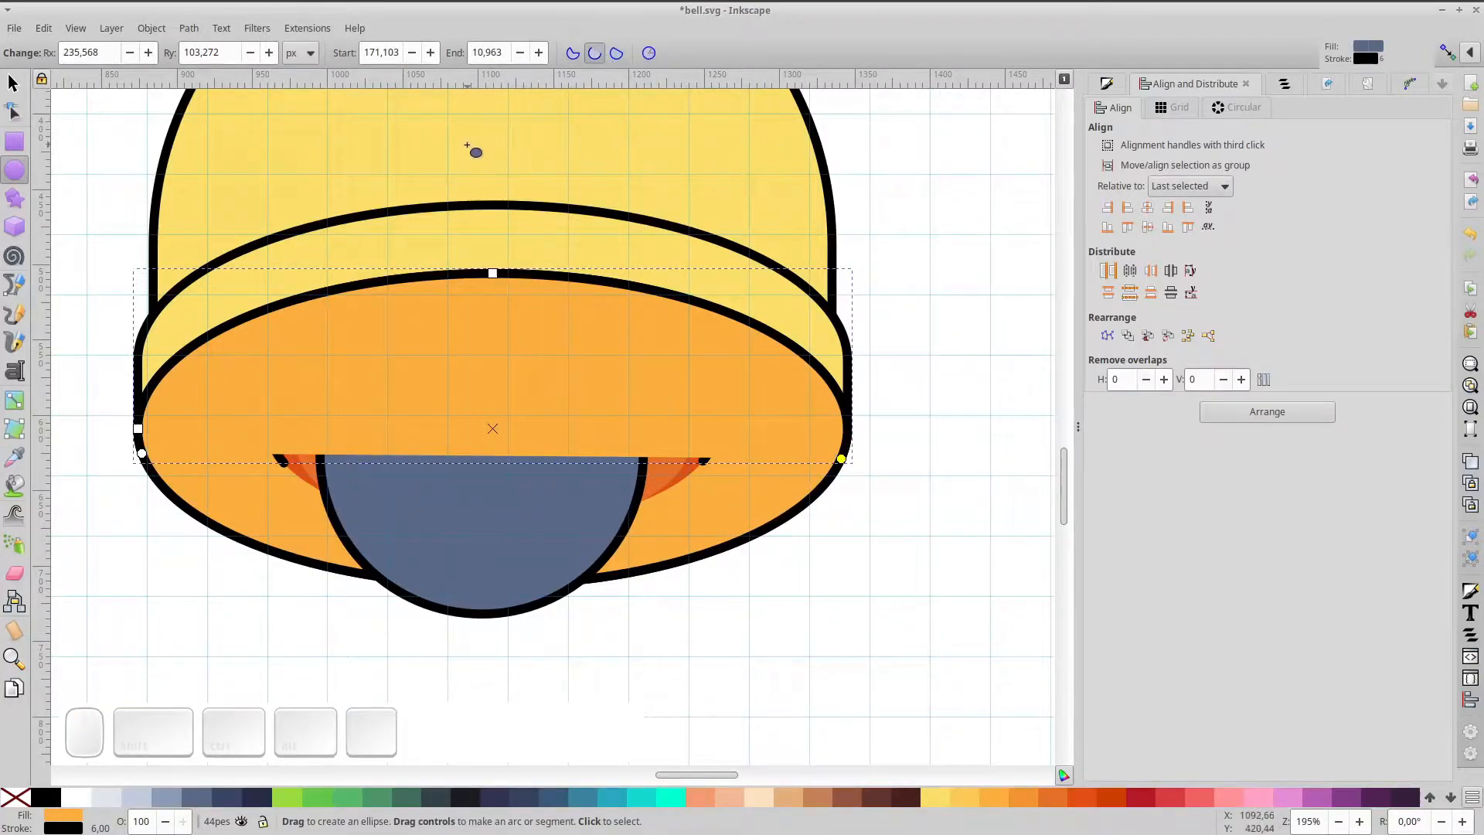
- Lower the orange arc in the stacking order until it lies behind the blue-grey circle and the inner ellipses
left_click(9, 85)
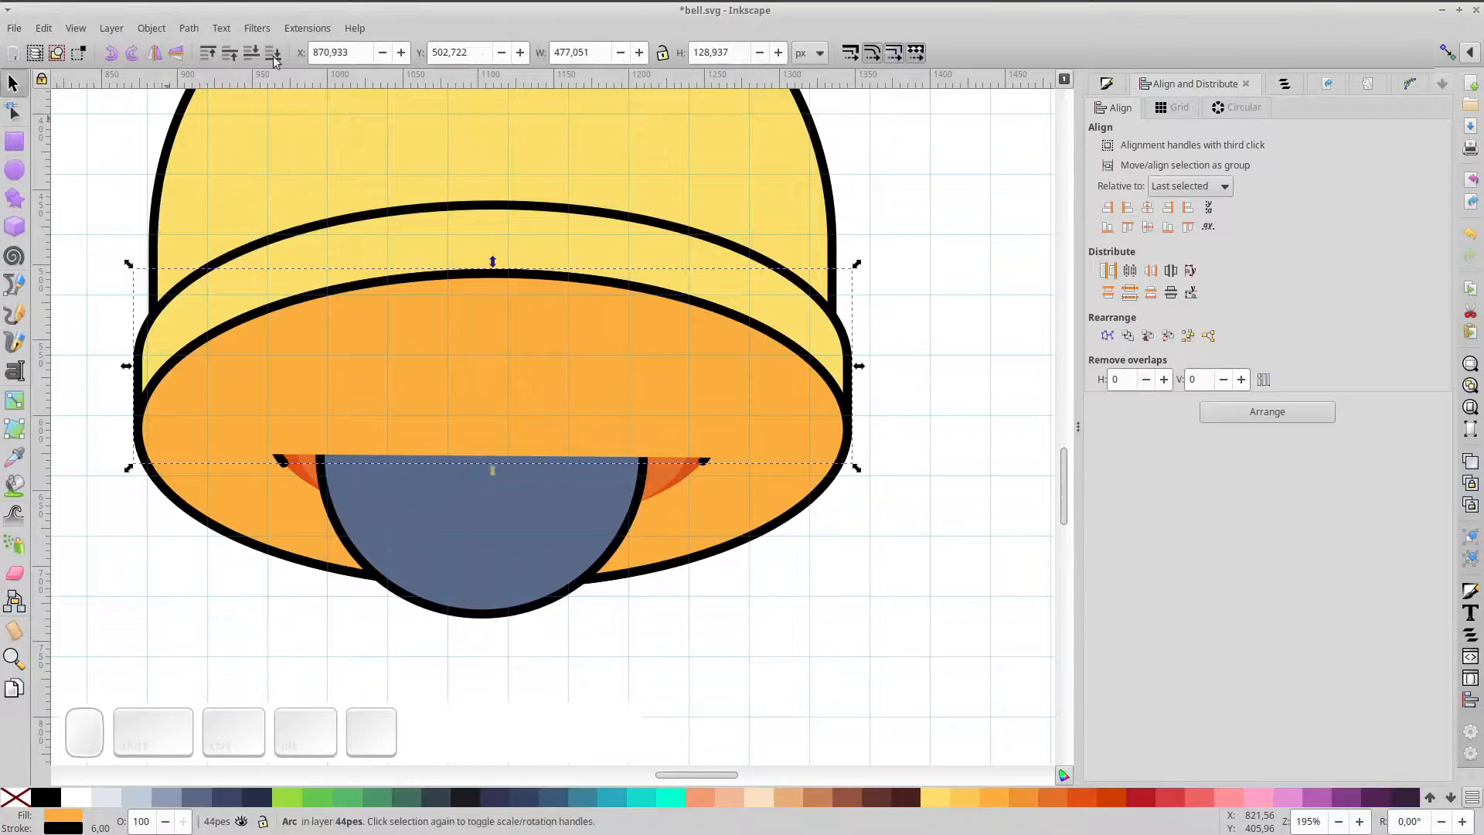
left_click(248, 60)
left_click(248, 61)
left_click(248, 60)
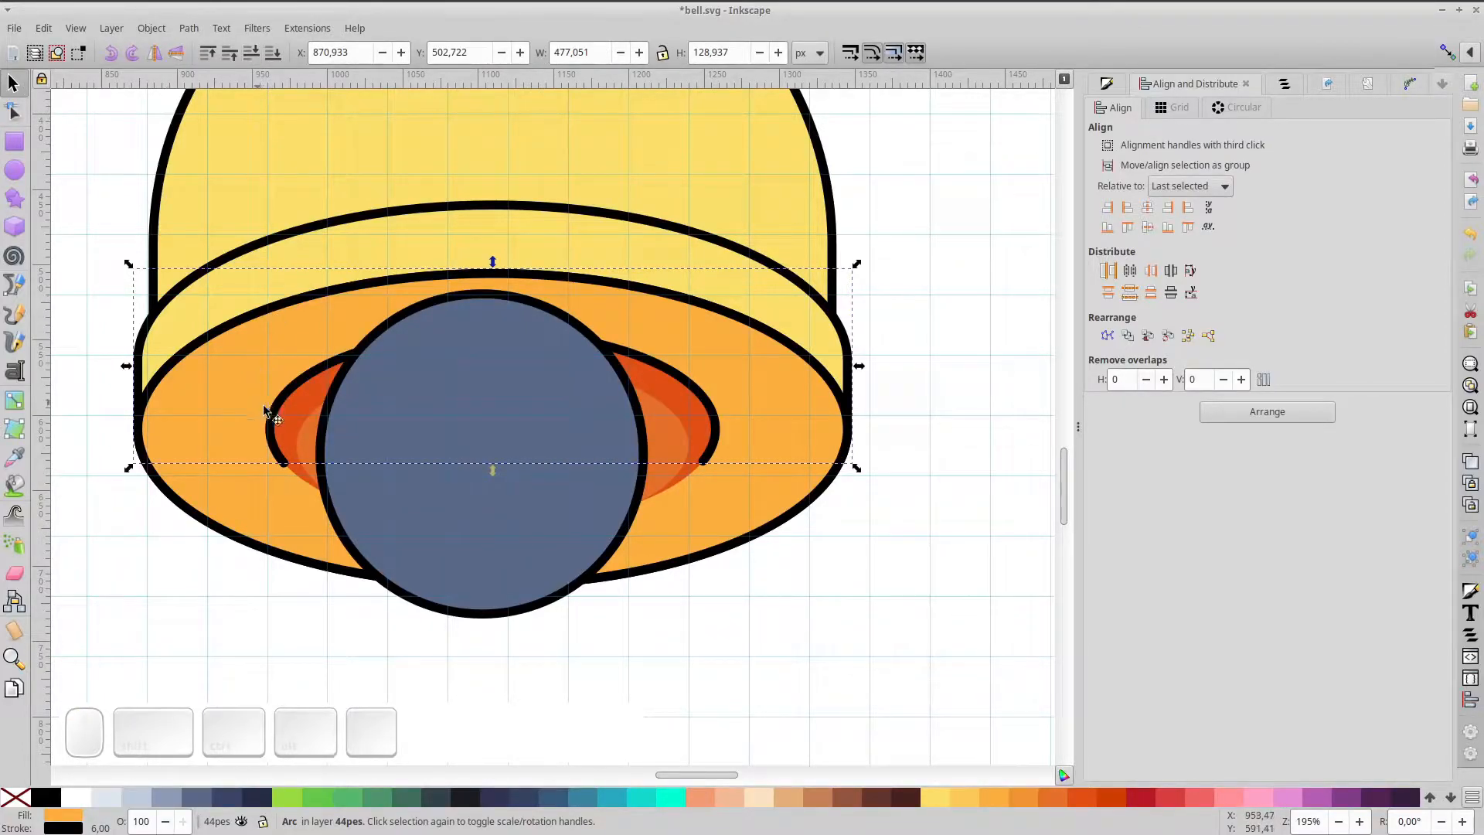
- Ungroup the red-orange ellipse and its arc, and duplicate the arc
left_click(286, 420)
key("ctrl+shift+g")
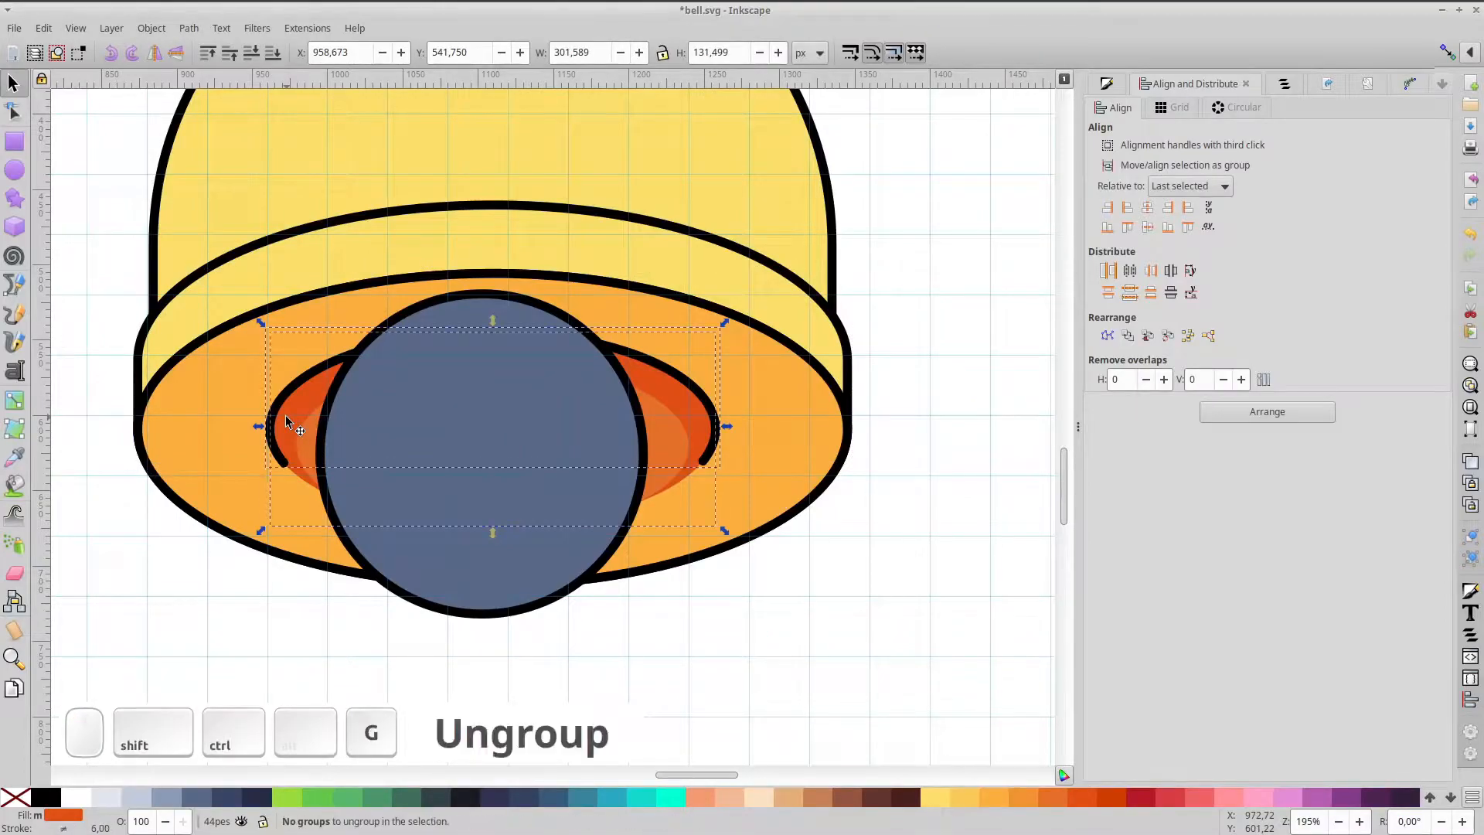
left_click(110, 318)
left_click(303, 409)
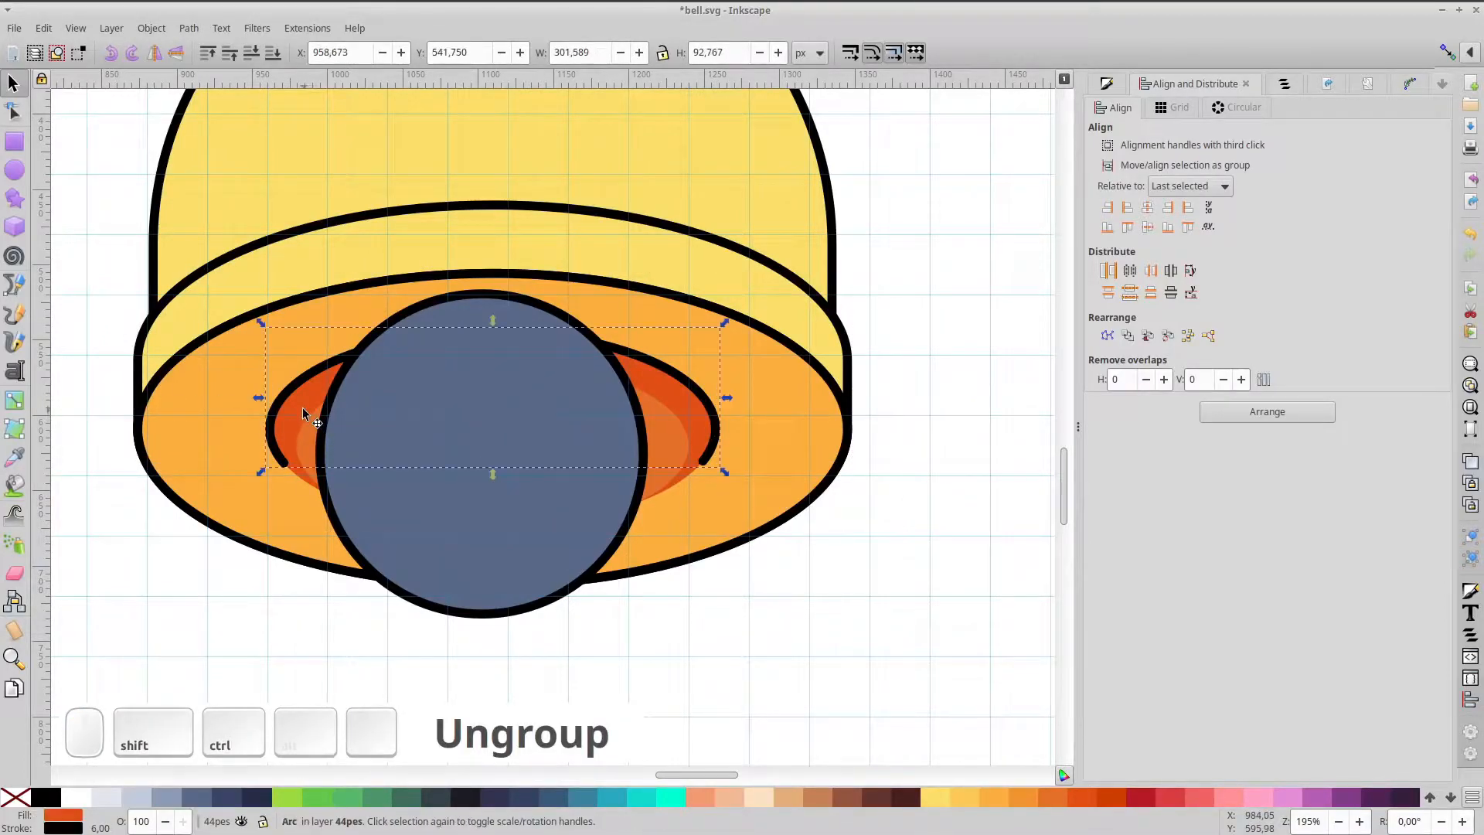
key("ctrl+d")
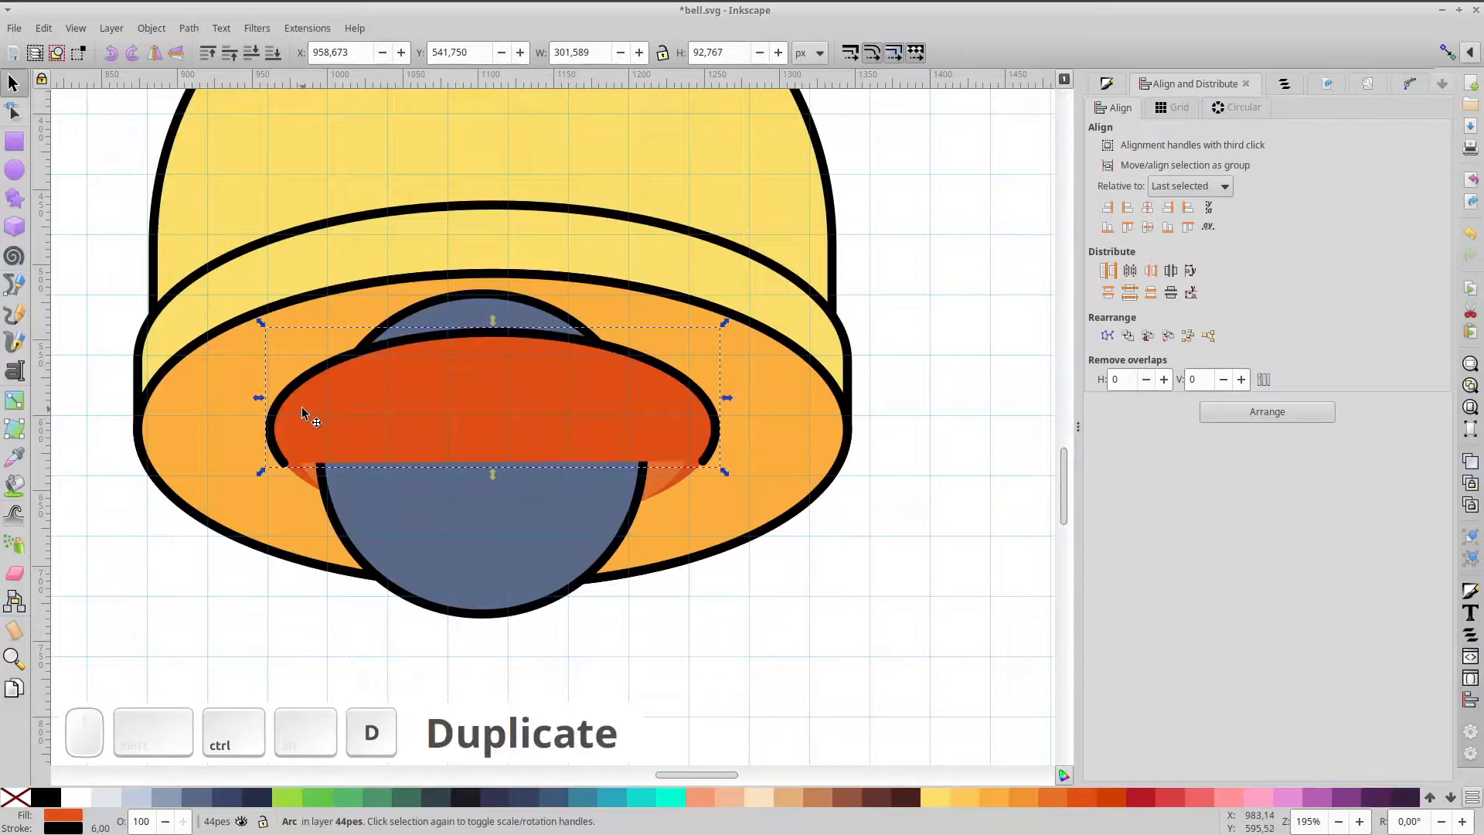
- Turn the duplicated red-orange arc into a whole ellipse
left_click(221, 396, "shift")
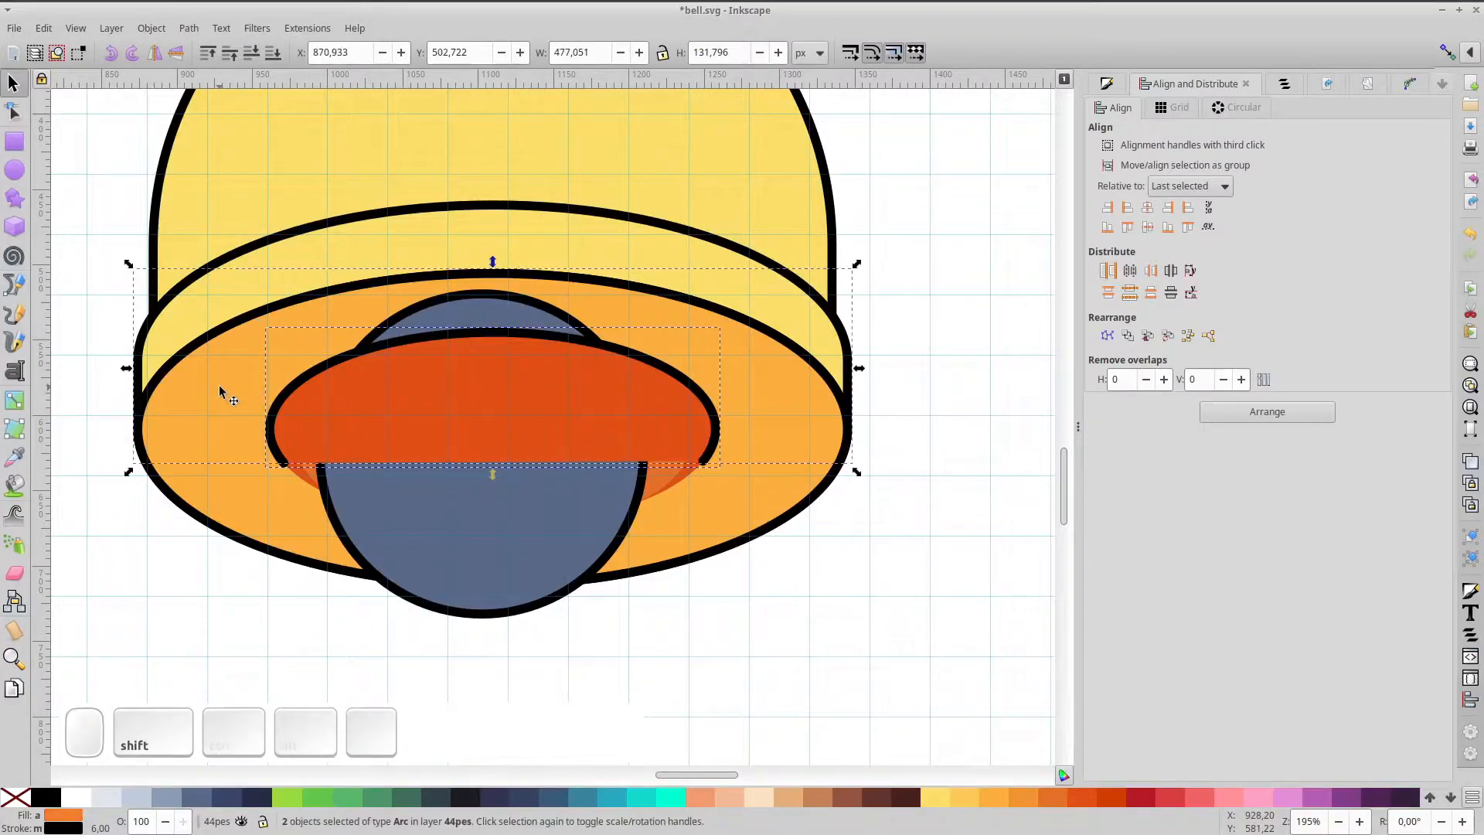
left_click(258, 500)
left_click(314, 450)
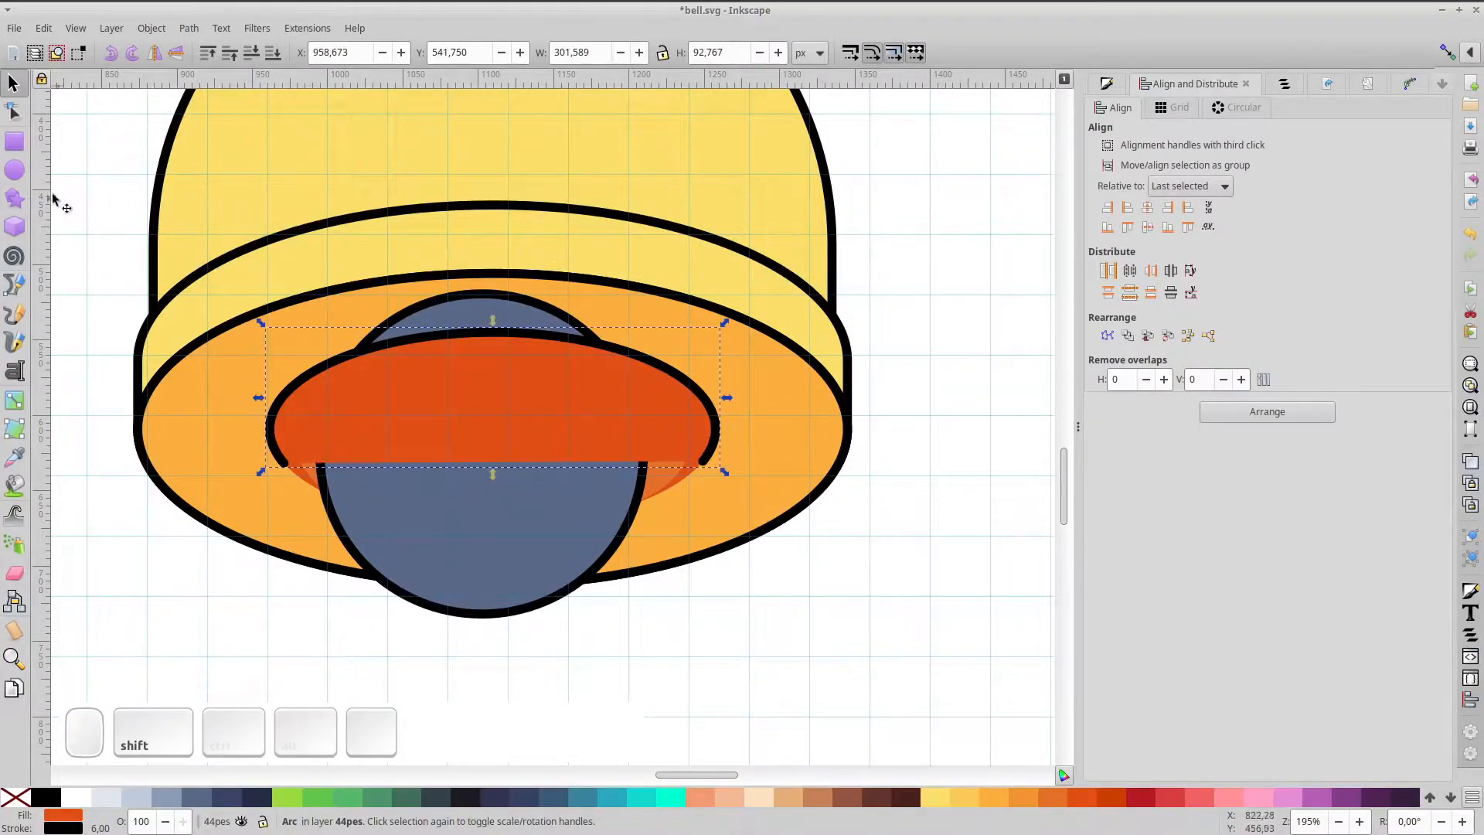
left_click(14, 170)
left_click(650, 52)
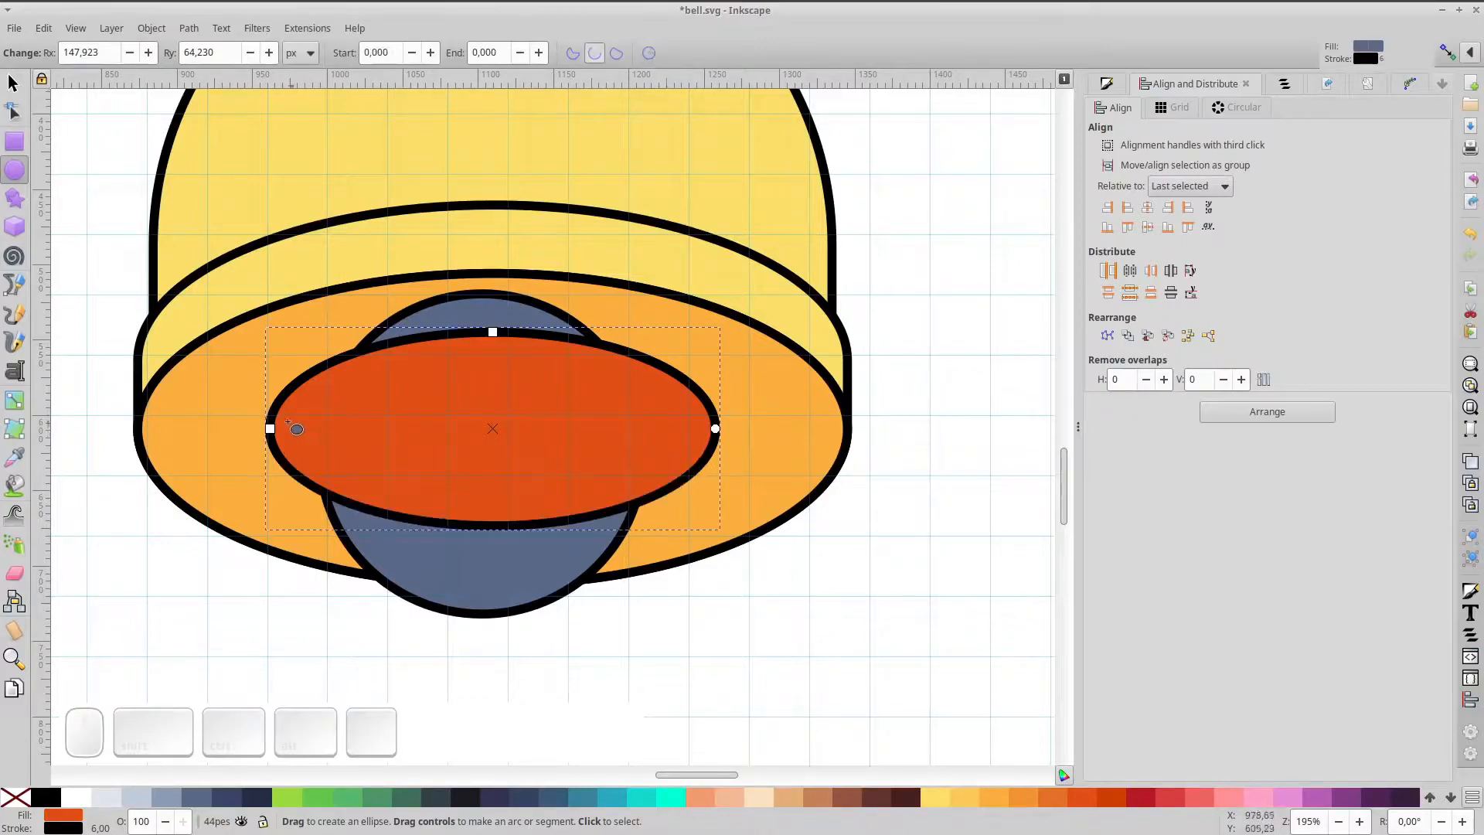
- Subtract the whole red-orange ellipse from the large arc, temporarily marked green, and fill the resulting shape with orange
left_click(13, 82)
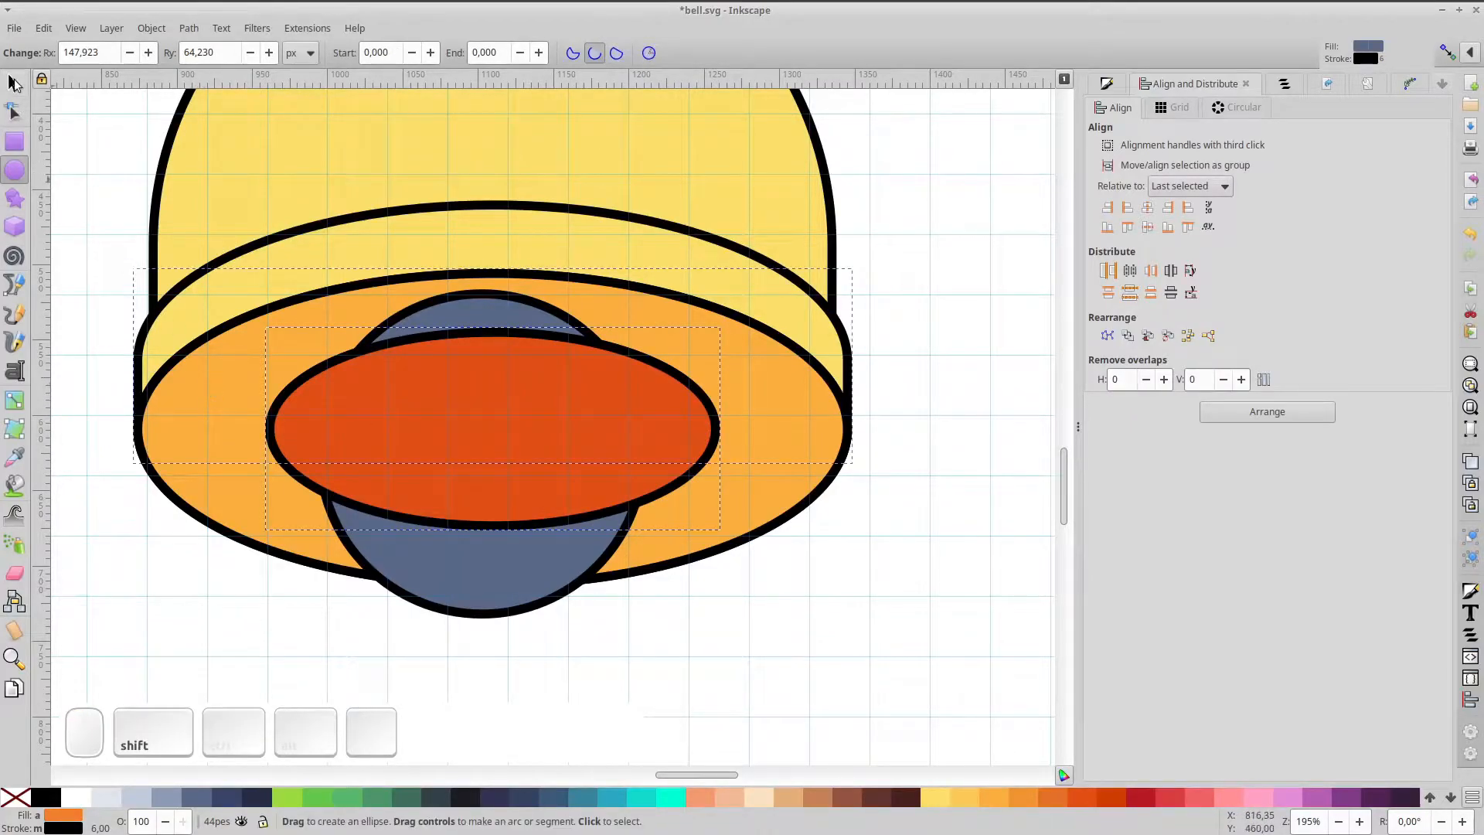
left_click(234, 424, "shift")
left_click(242, 309)
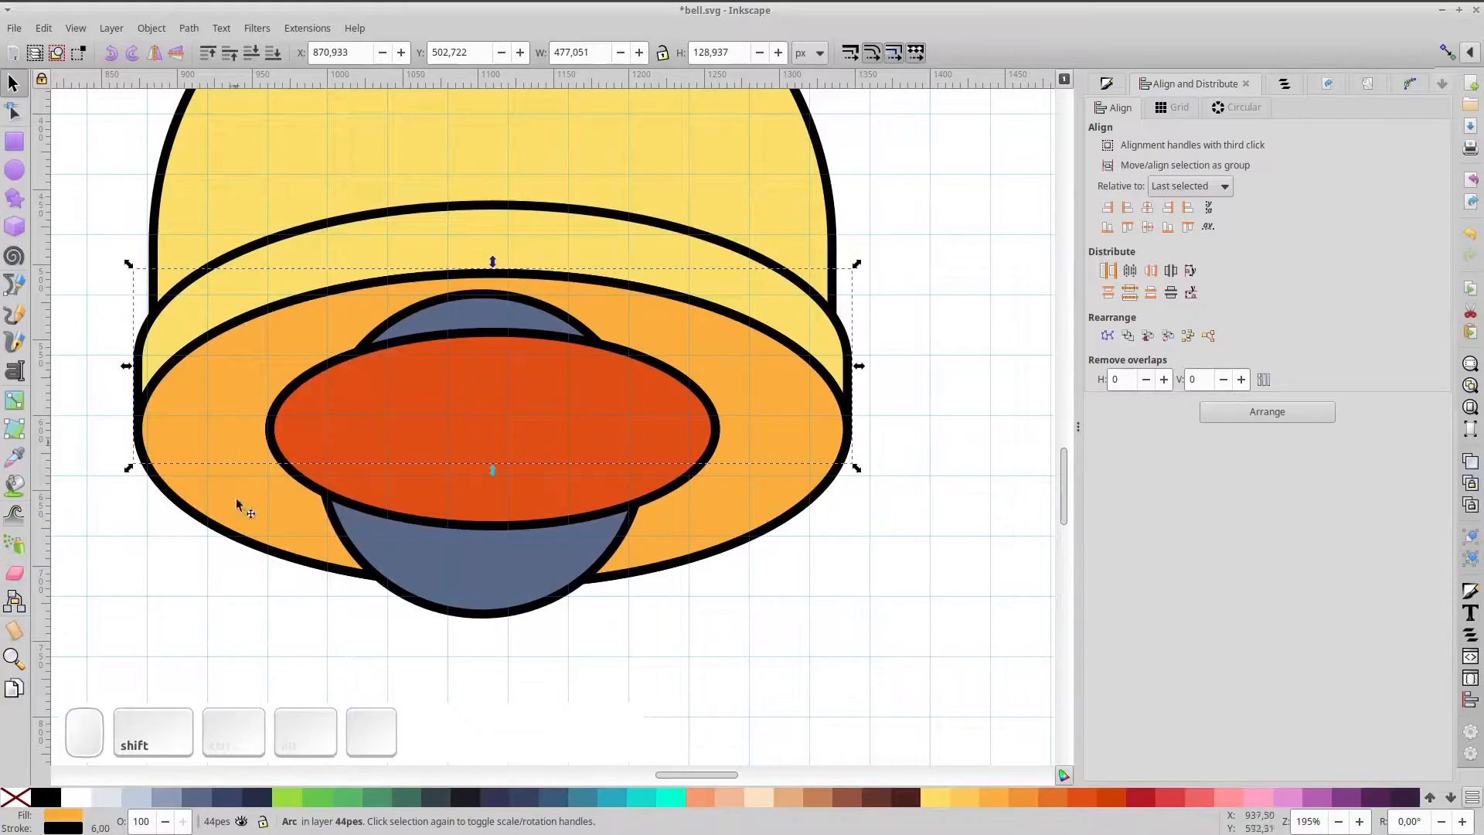
left_click(287, 796)
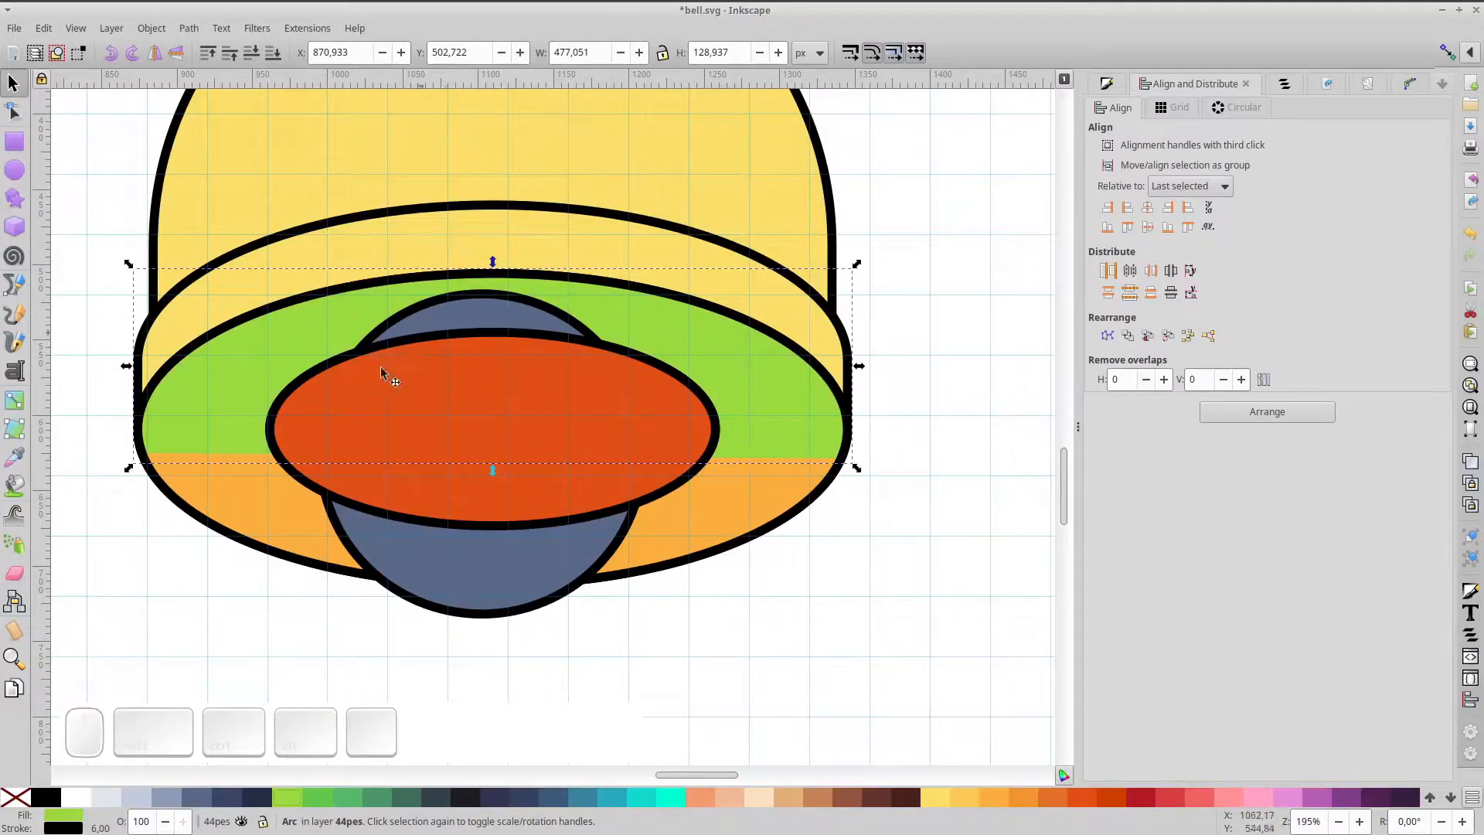
left_click(313, 419, "shift")
key("ctrl+minus")
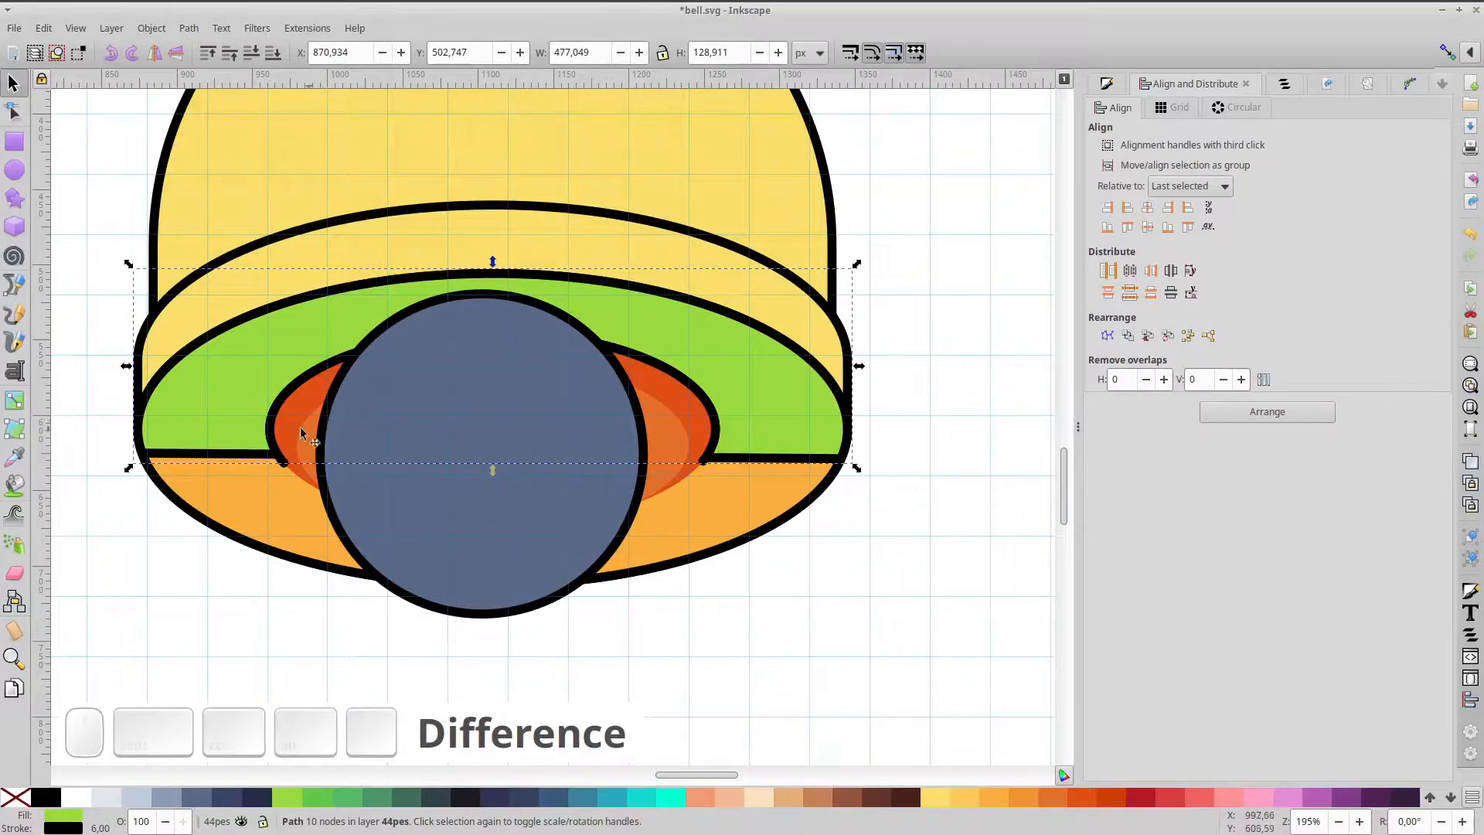
left_click(968, 799)
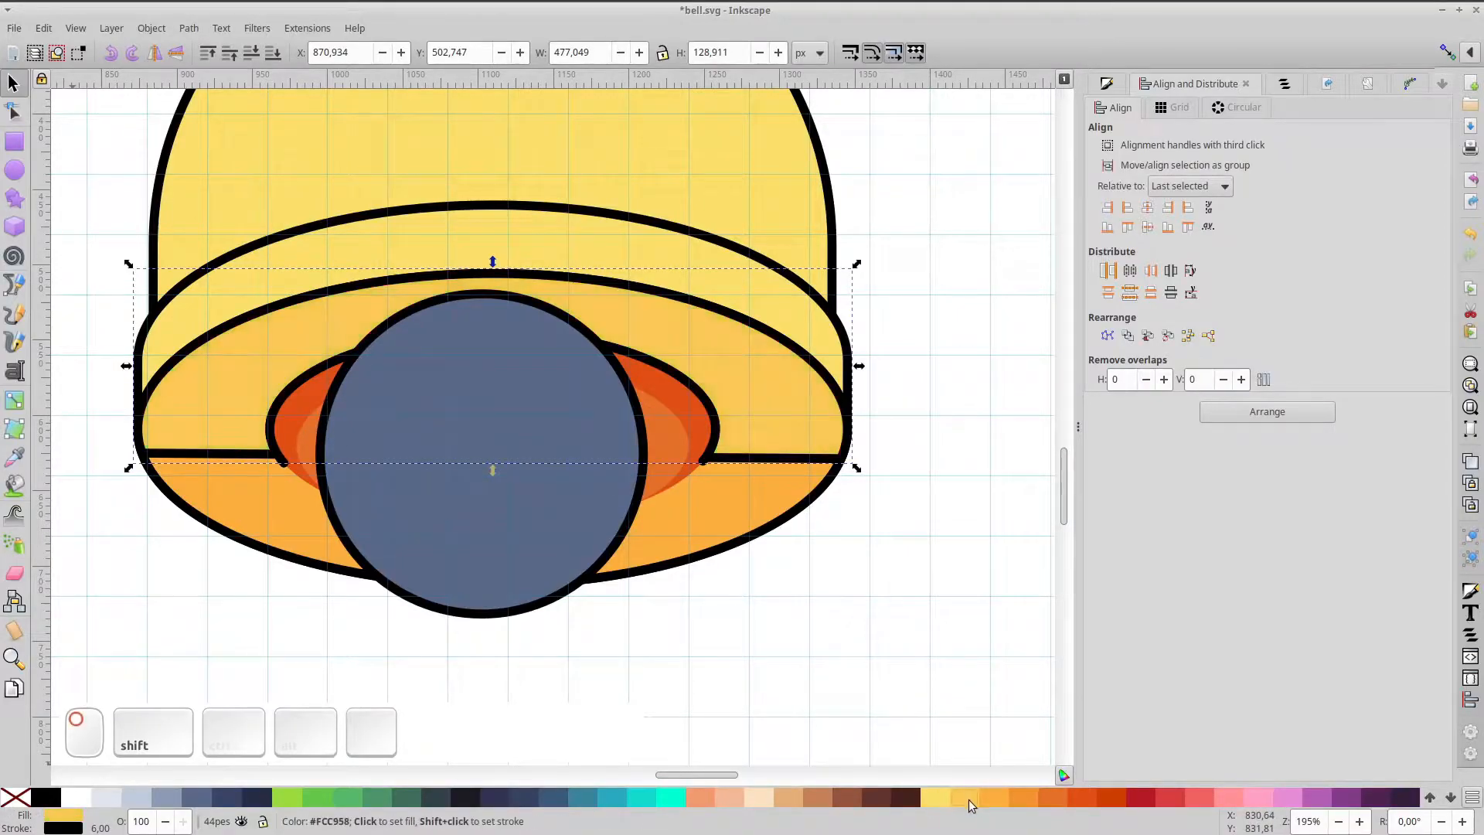
left_click(991, 800)
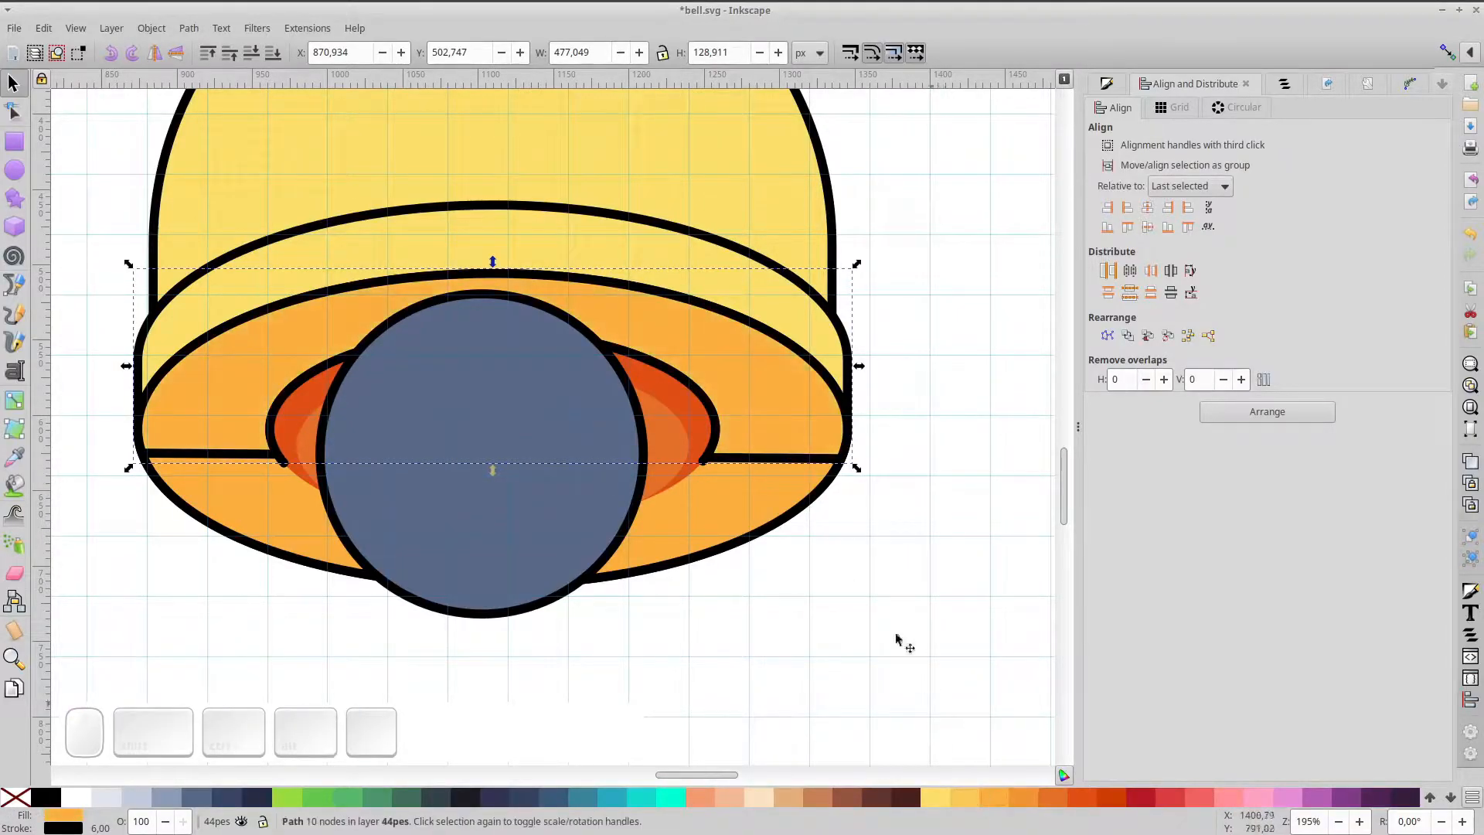
- Remove the outline of the upper orange shape inside the bell's opening
left_click(16, 797, "shift")
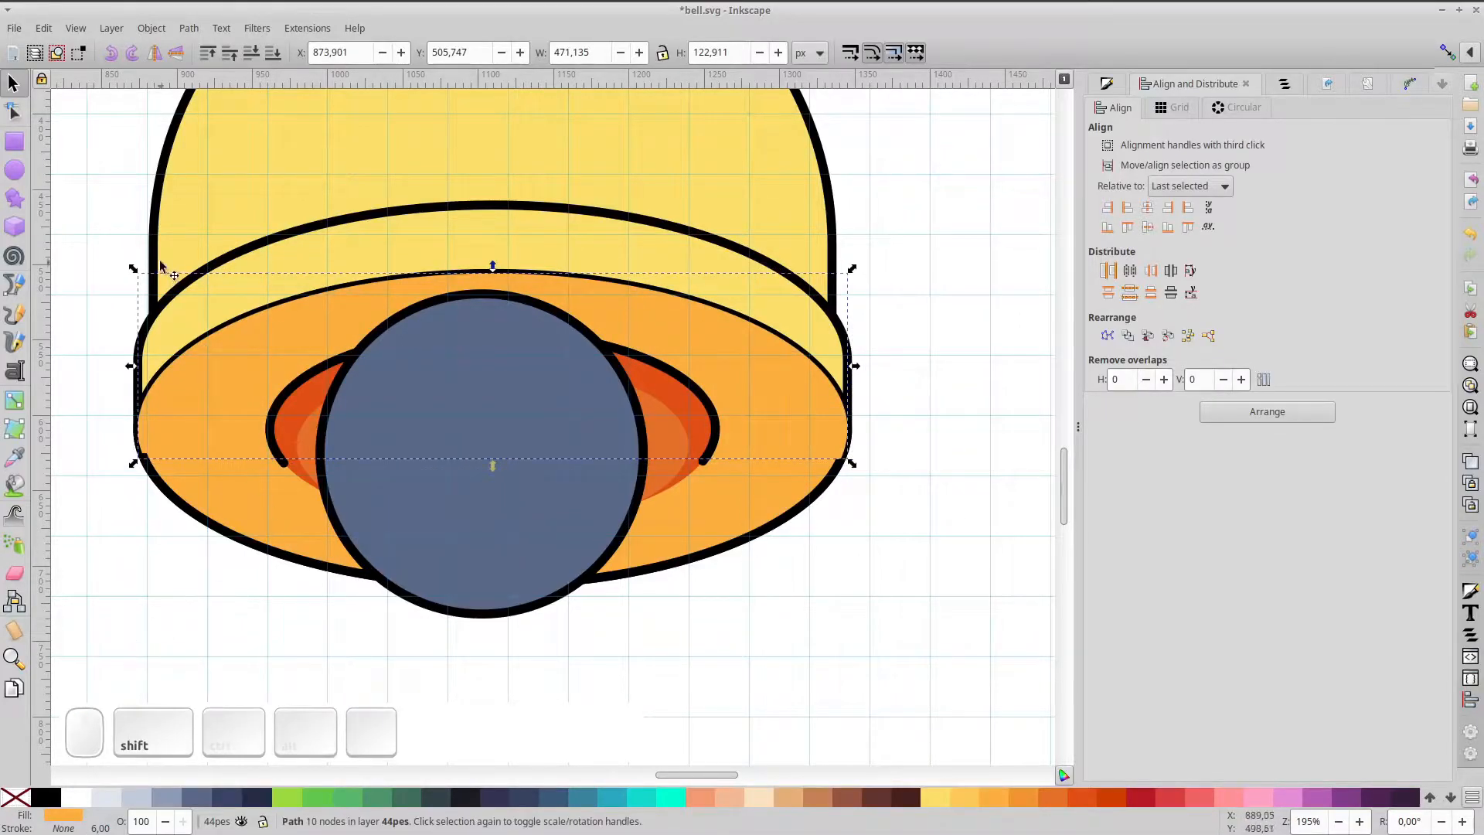
left_click(164, 498, "ctrl")
left_click_drag(164, 498, 169, 531)
key("ctrl+x")
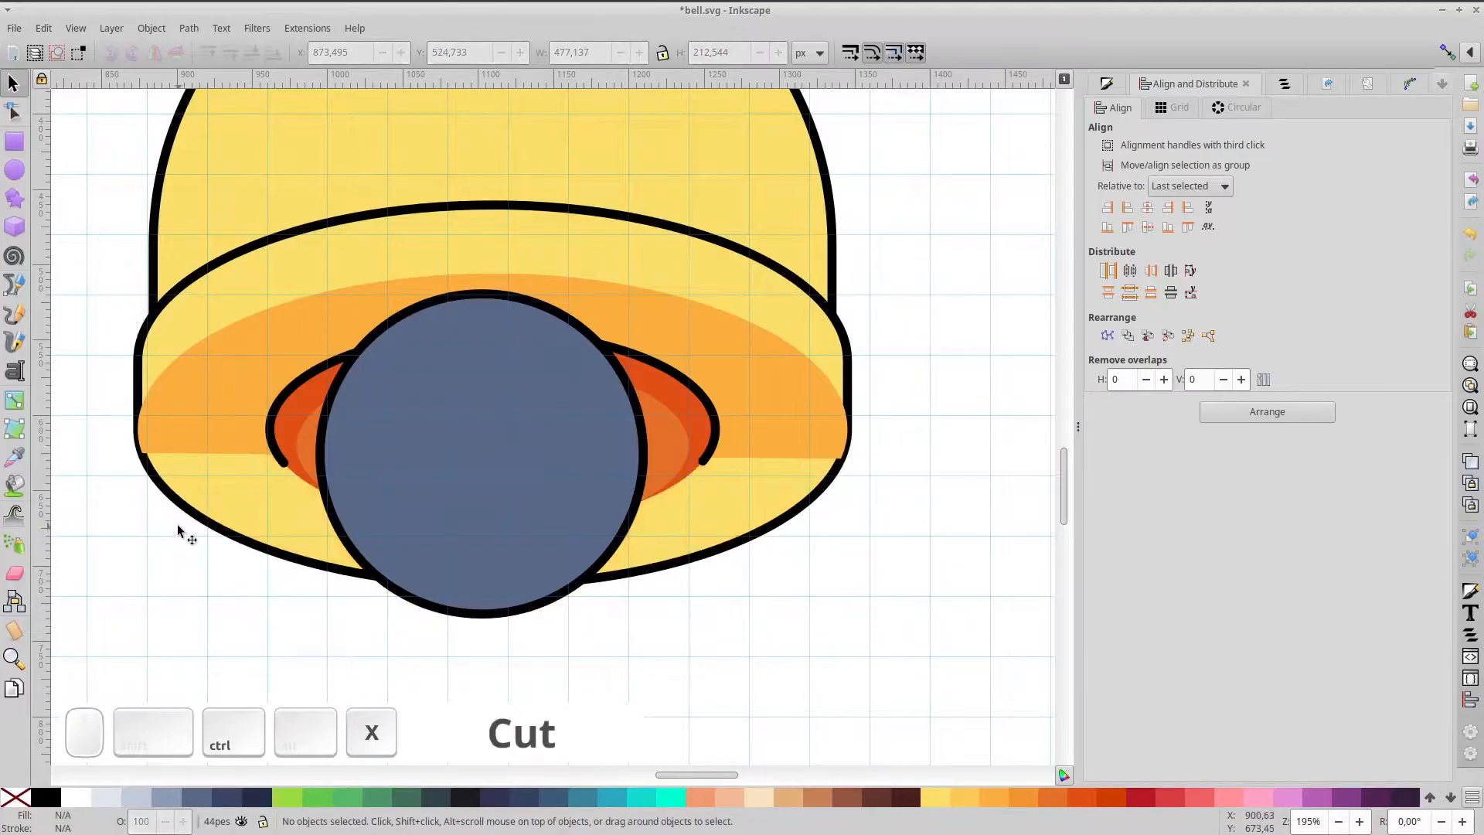
key("ctrl+z")
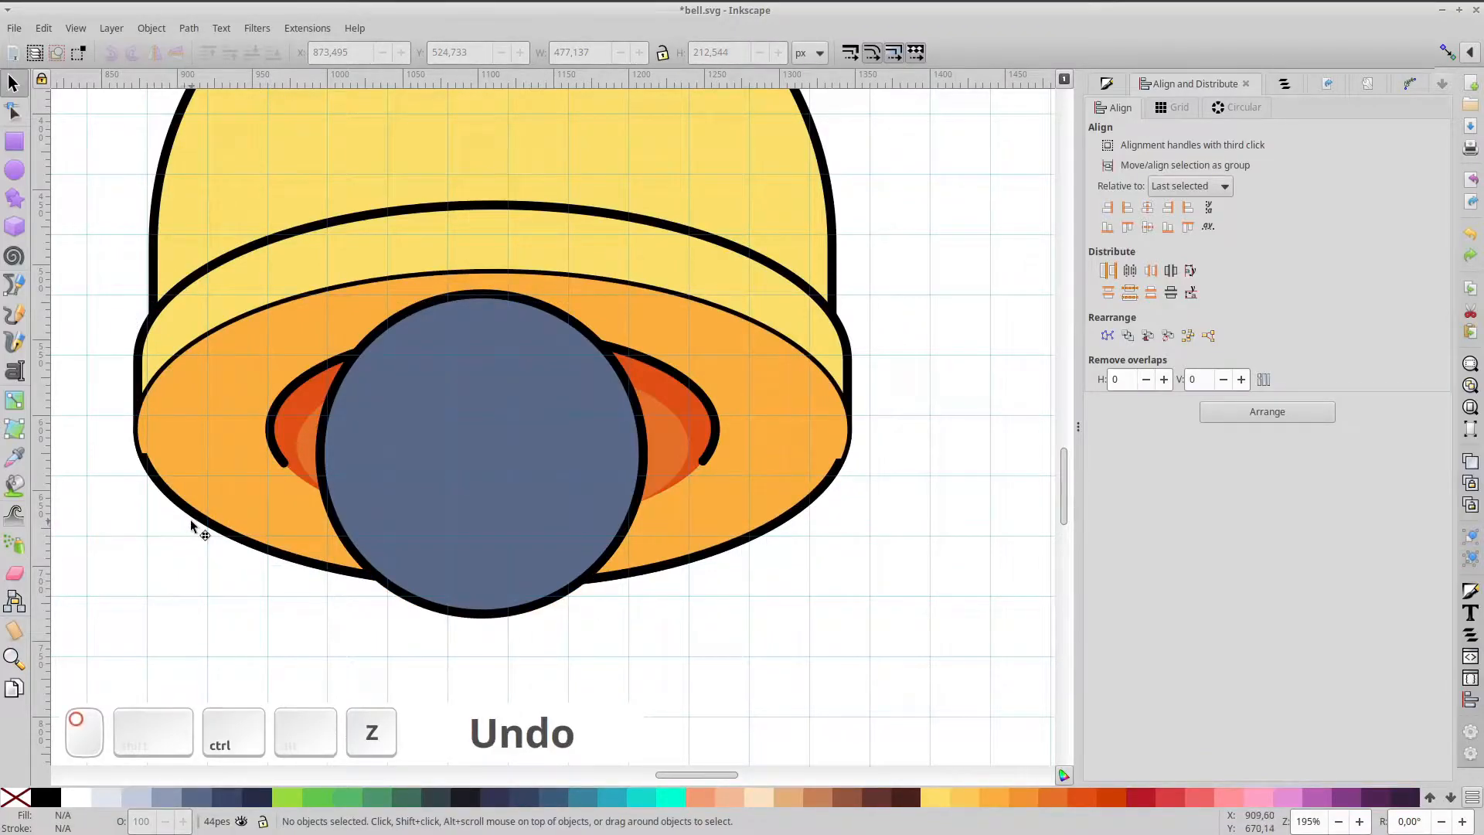
- Duplicate the large orange ellipse and remove the copy's fill so only its black outline remains
left_click(186, 530)
key("ctrl+d")
left_click(21, 804)
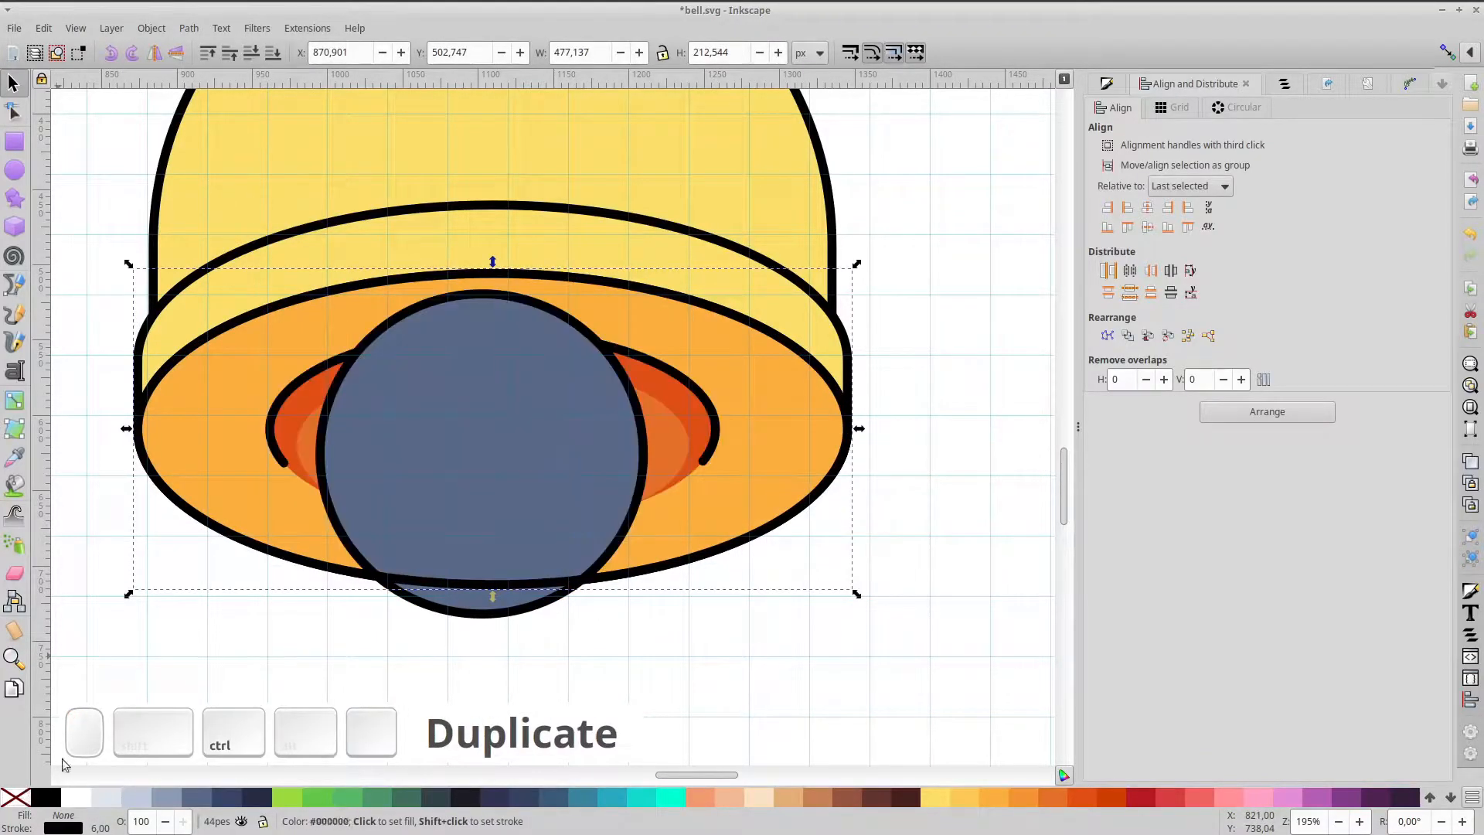
- Try to lower the blue-grey circle behind the inner orange ellipses in the stacking order
left_click(420, 510)
left_click(353, 490)
left_click(254, 56)
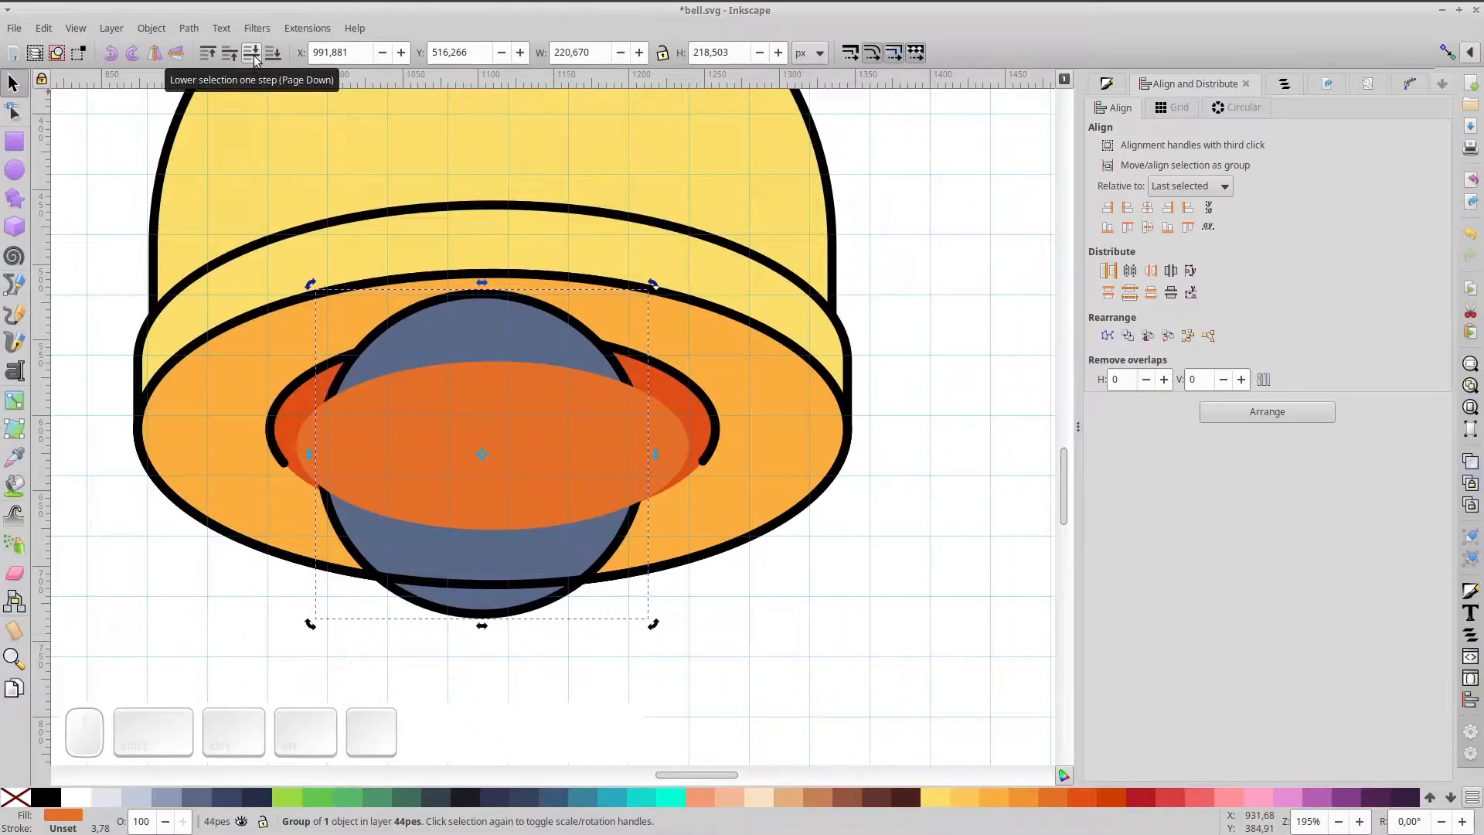
left_click(254, 54)
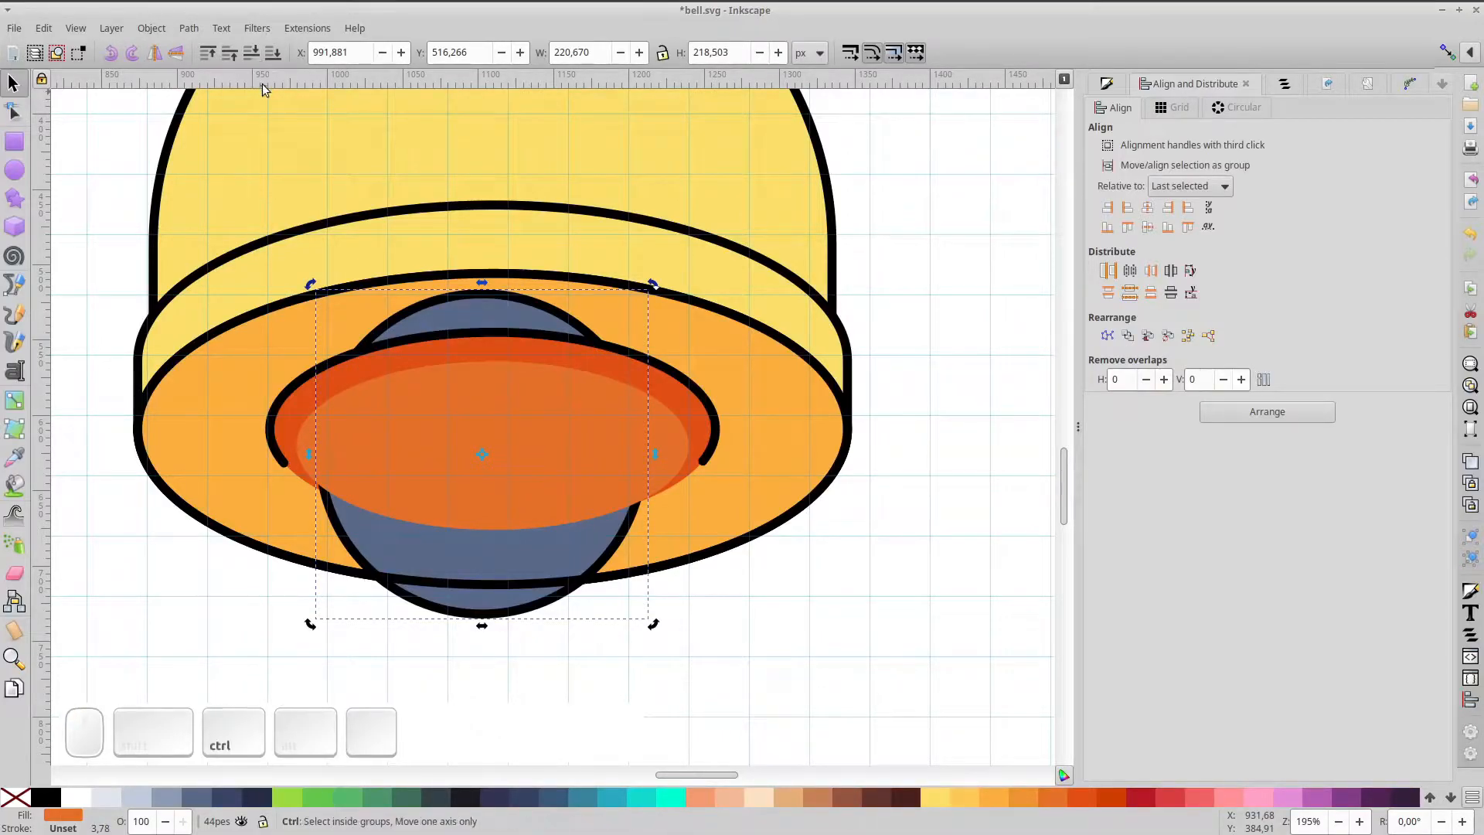
key("ctrl+z")
- Group the outline-free orange shape, the red-orange arc and the unfilled large ellipse
left_click(225, 400, "ctrl")
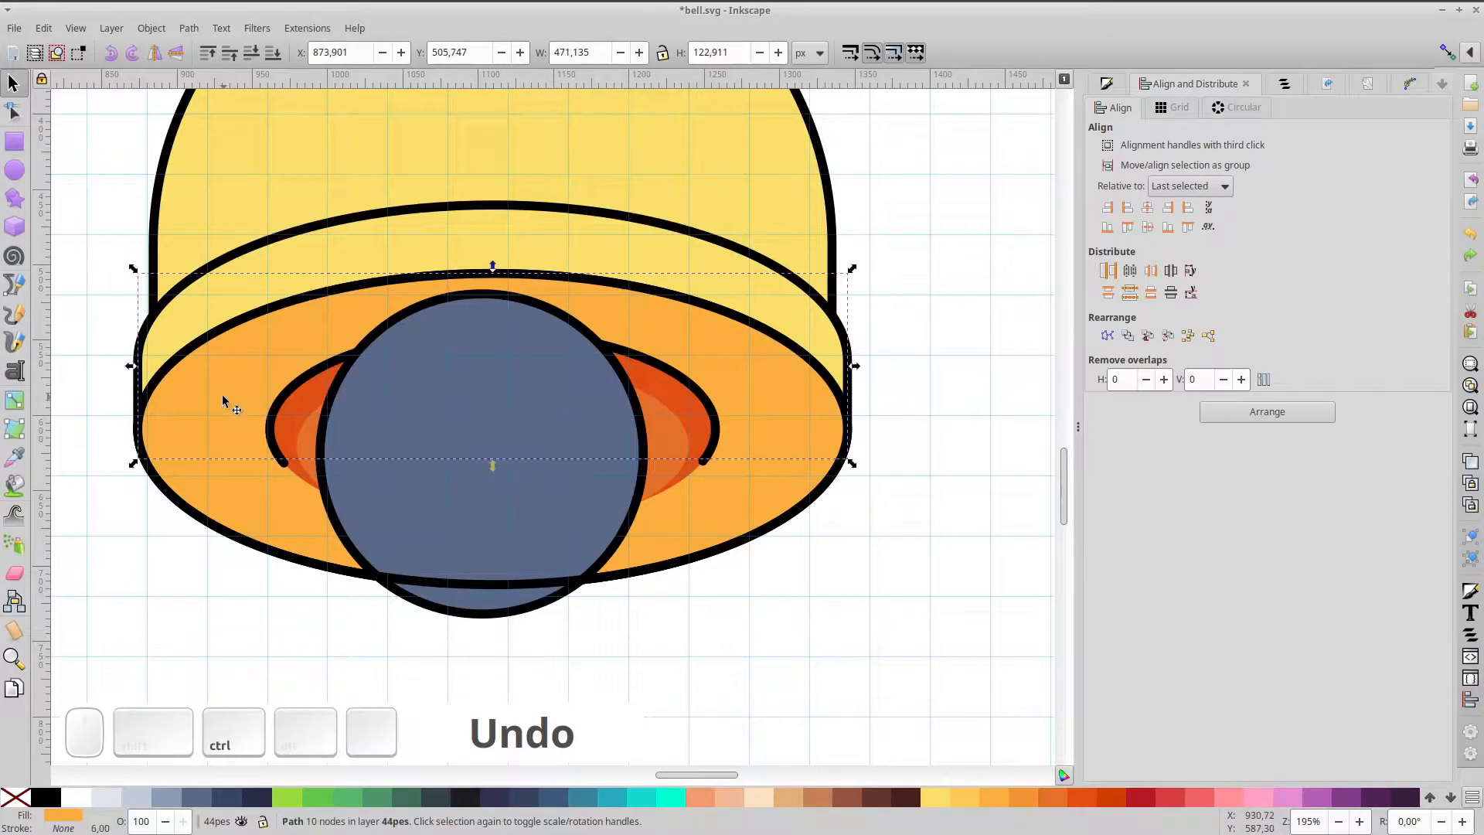
left_click(271, 425, "ctrl")
key("ctrl+shift+g")
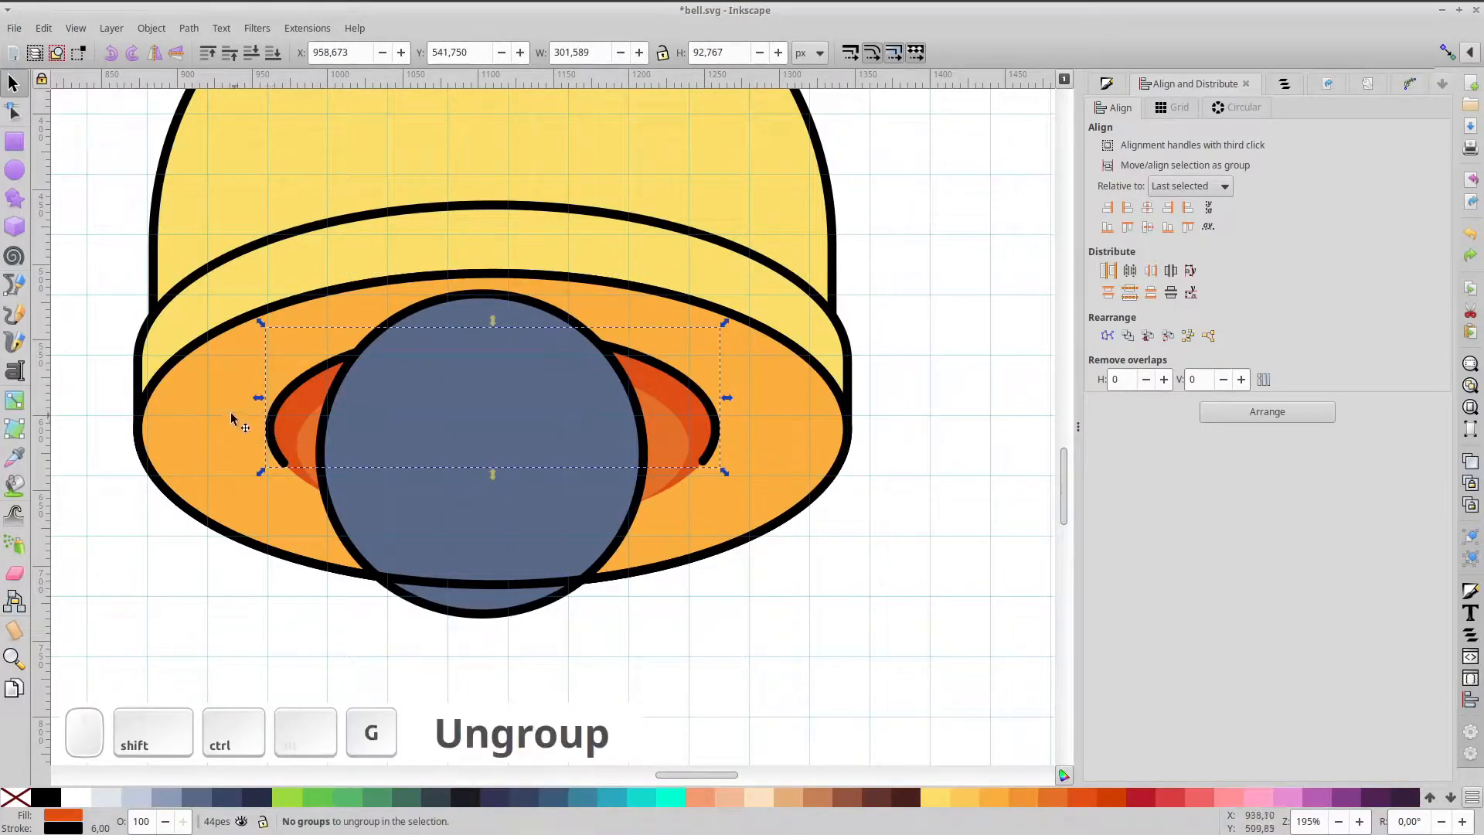
left_click(208, 386, "ctrl+shift")
left_click_drag(216, 374, 255, 275)
key("ctrl+z")
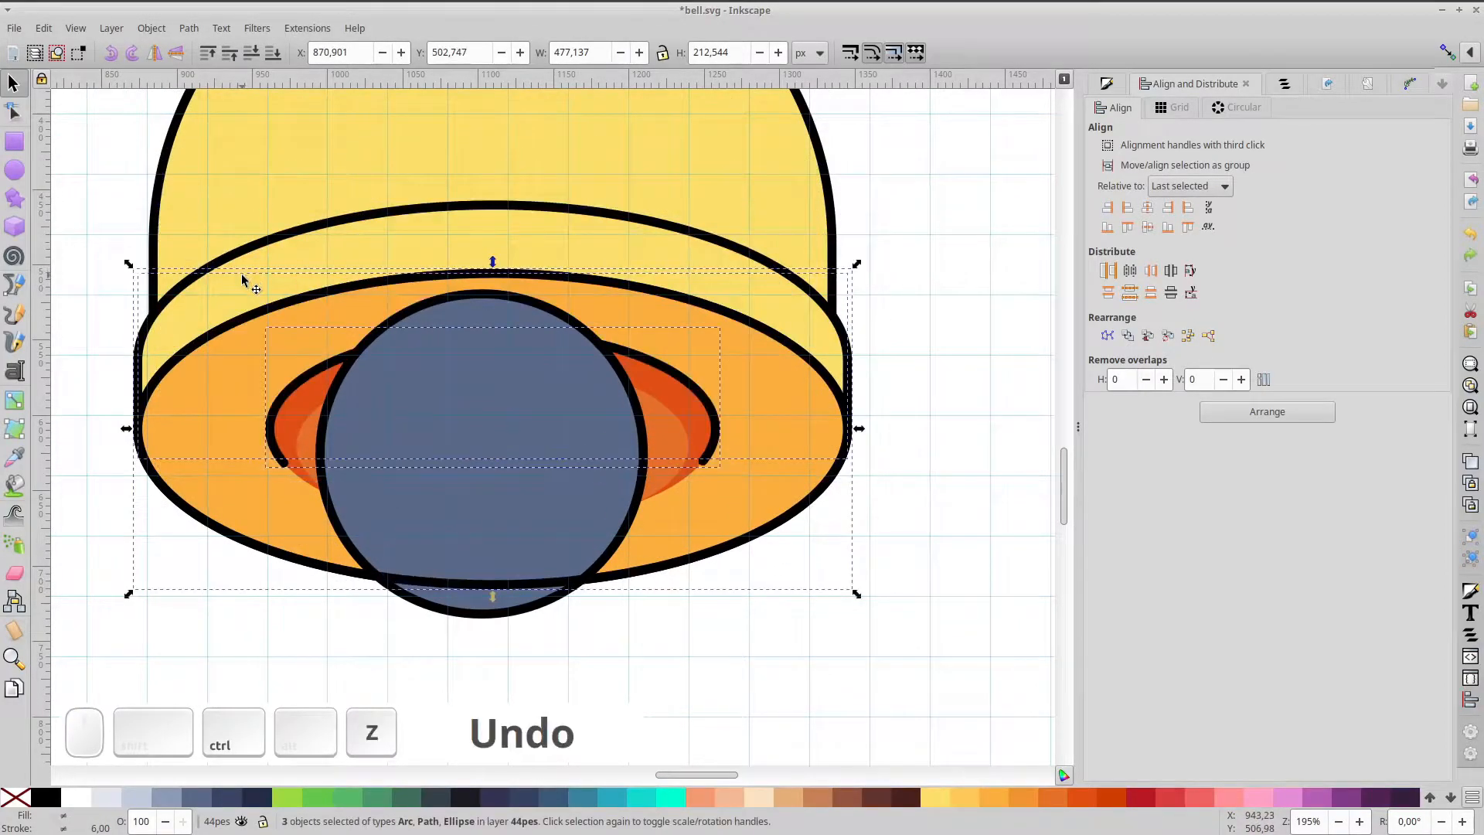
key("ctrl+g")
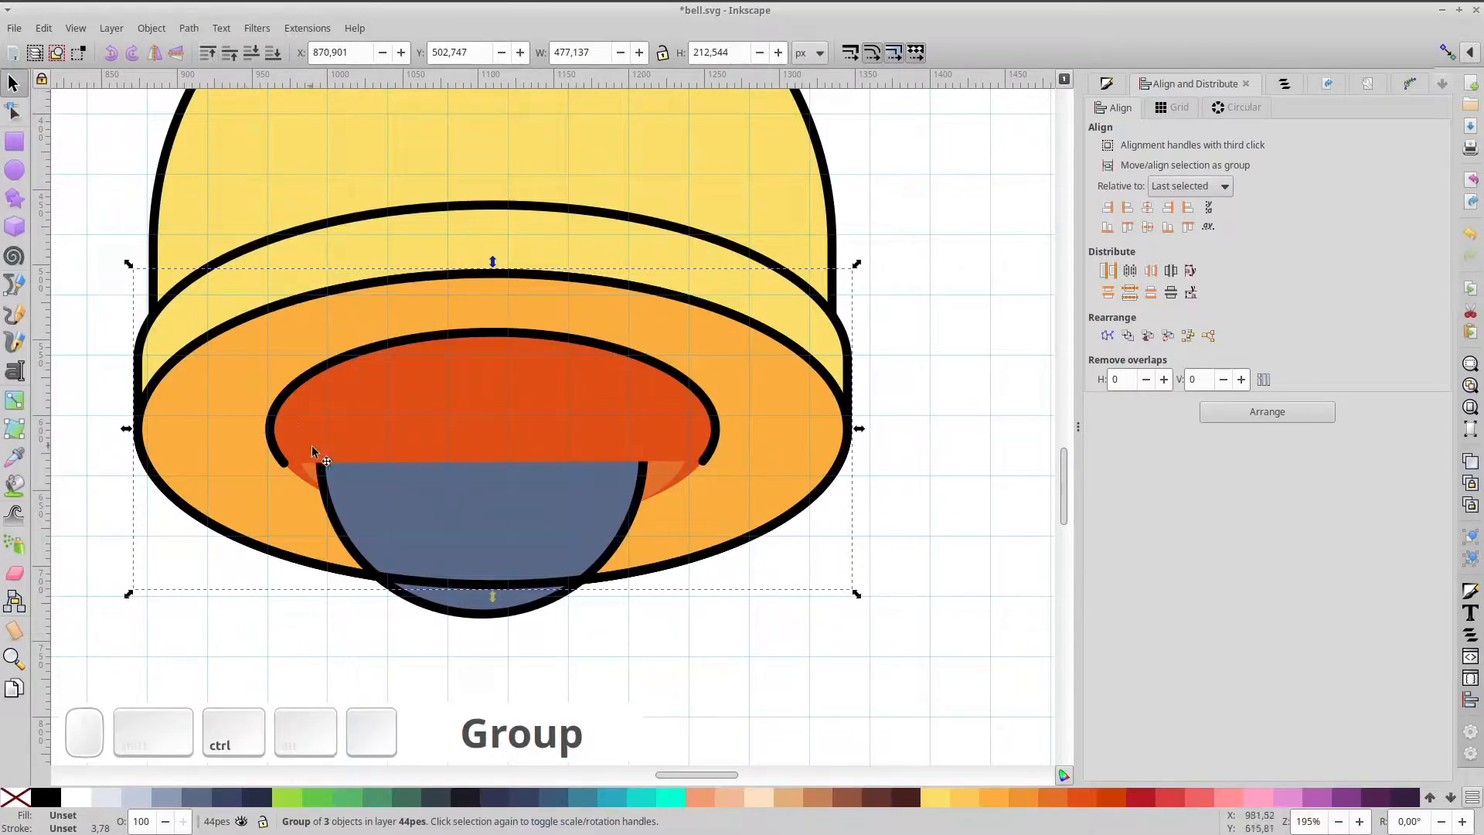
- Remove the fill of the red-orange arc inside the group, keeping its black outline
double_click(341, 445)
key("ctrl+z")
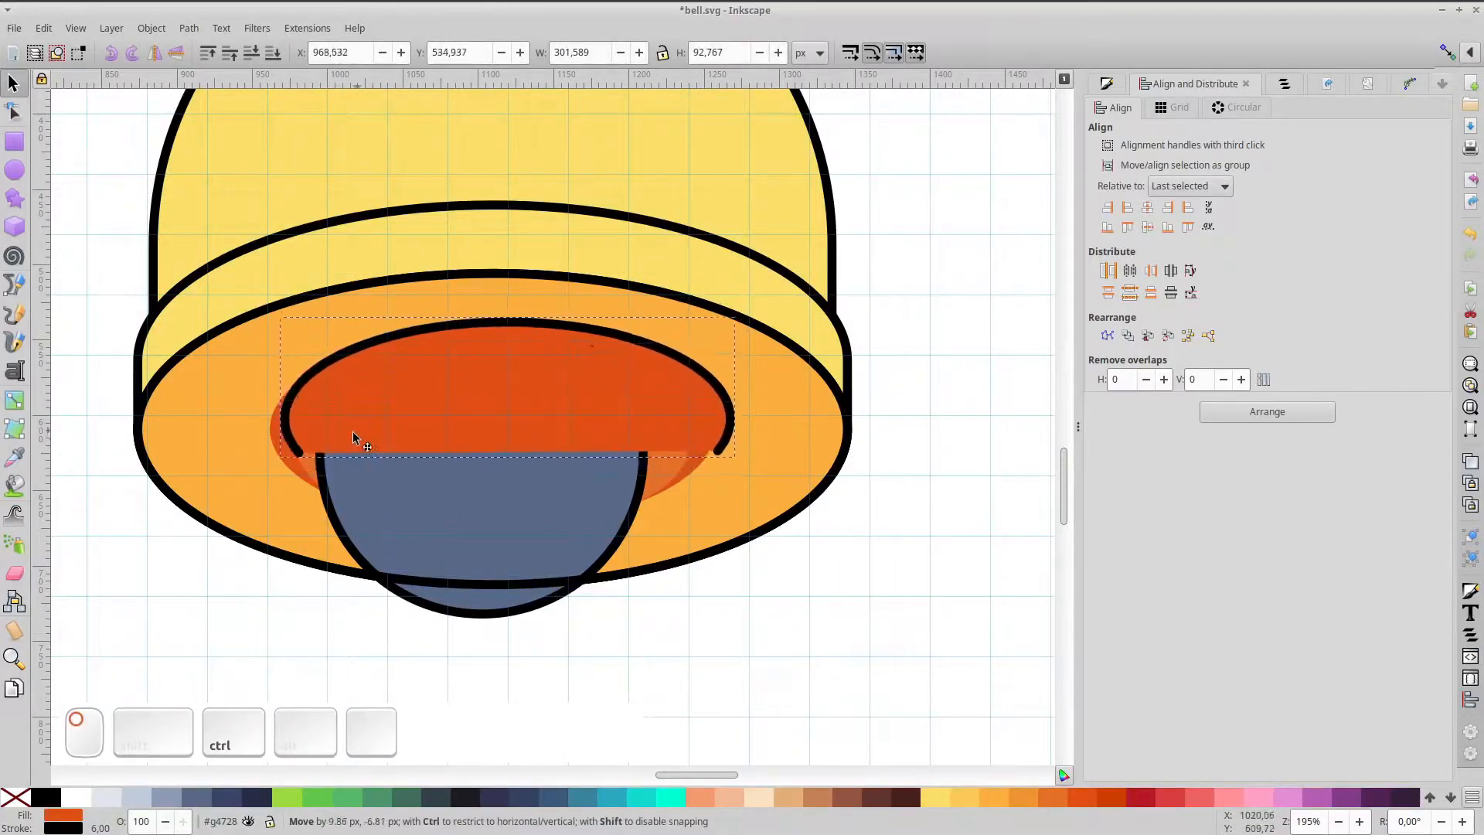
left_click(15, 797)
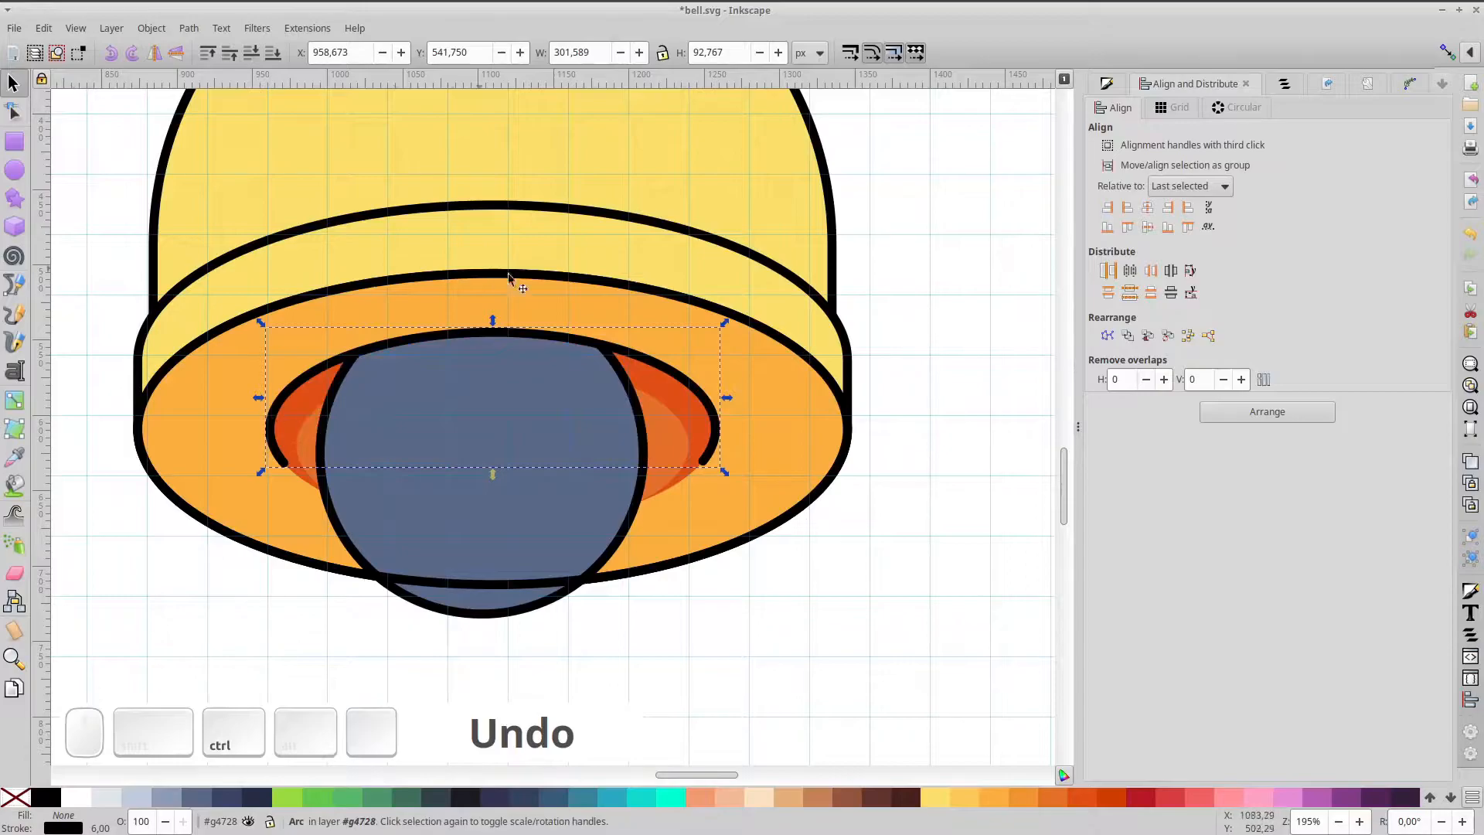
- Enlarge the blue-grey circle slightly to about 224 by 222 px and shift it up within the opening
left_click(411, 396)
mouse_move(441, 493)
left_mouse_down()
mouse_move(457, 457)
mouse_move(431, 516)
left_mouse_up()
left_click_drag(636, 305, 620, 321)
mouse_move(530, 436)
left_mouse_down()
mouse_move(541, 422)
mouse_move(528, 412)
left_mouse_up()
left_click_drag(622, 605, 649, 619)
key("ctrl+z")
left_click(553, 562)
left_click_drag(538, 499, 549, 503)
key("Escape")
- Turn the unfilled large ellipse into an open arc from about 115° to 64°, leaving a gap where the clapper overlaps the rim
left_click(487, 594)
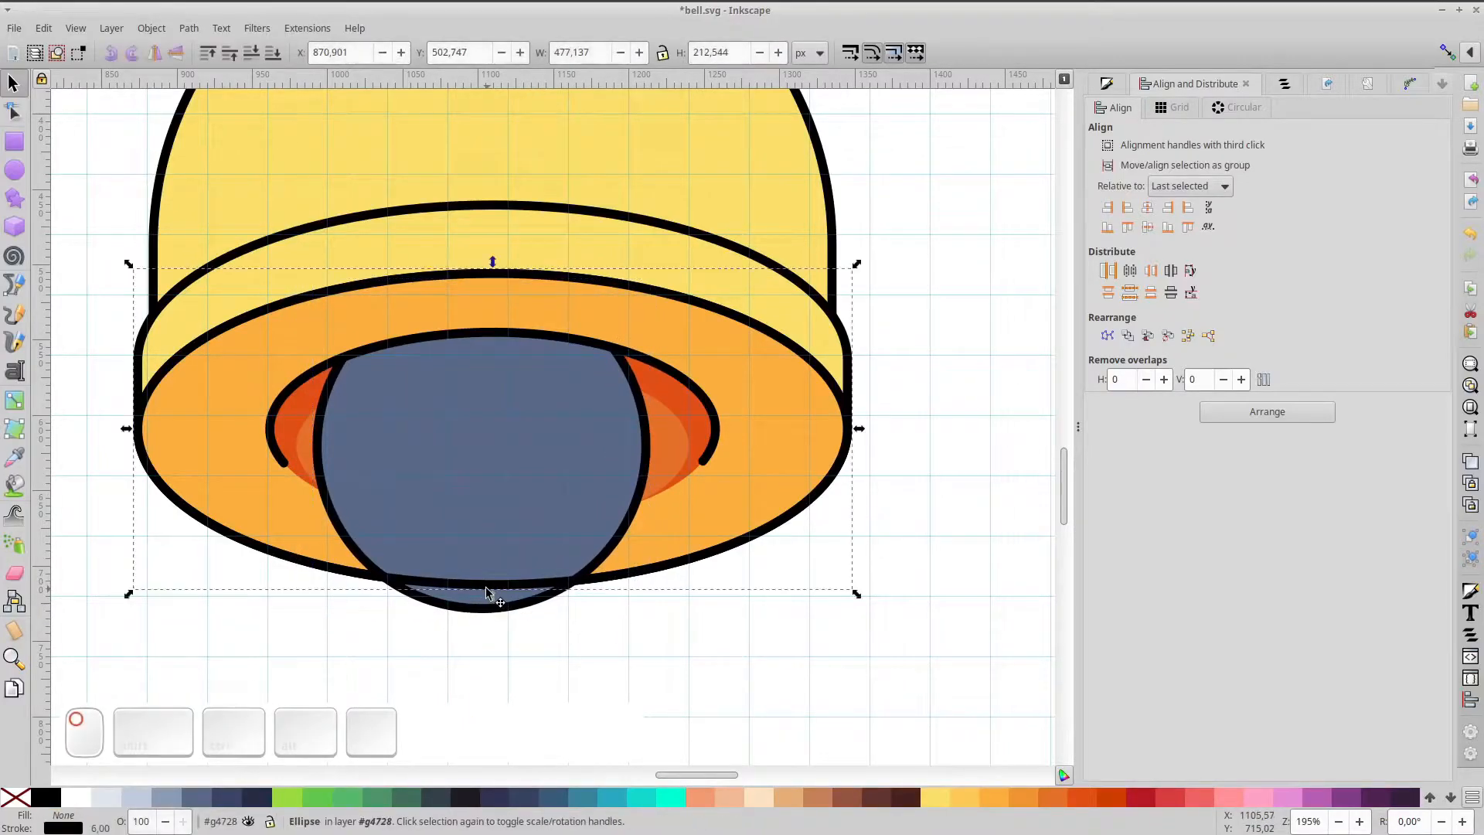
key("e")
left_click_drag(847, 430, 649, 570)
left_click_drag(541, 583, 344, 569)
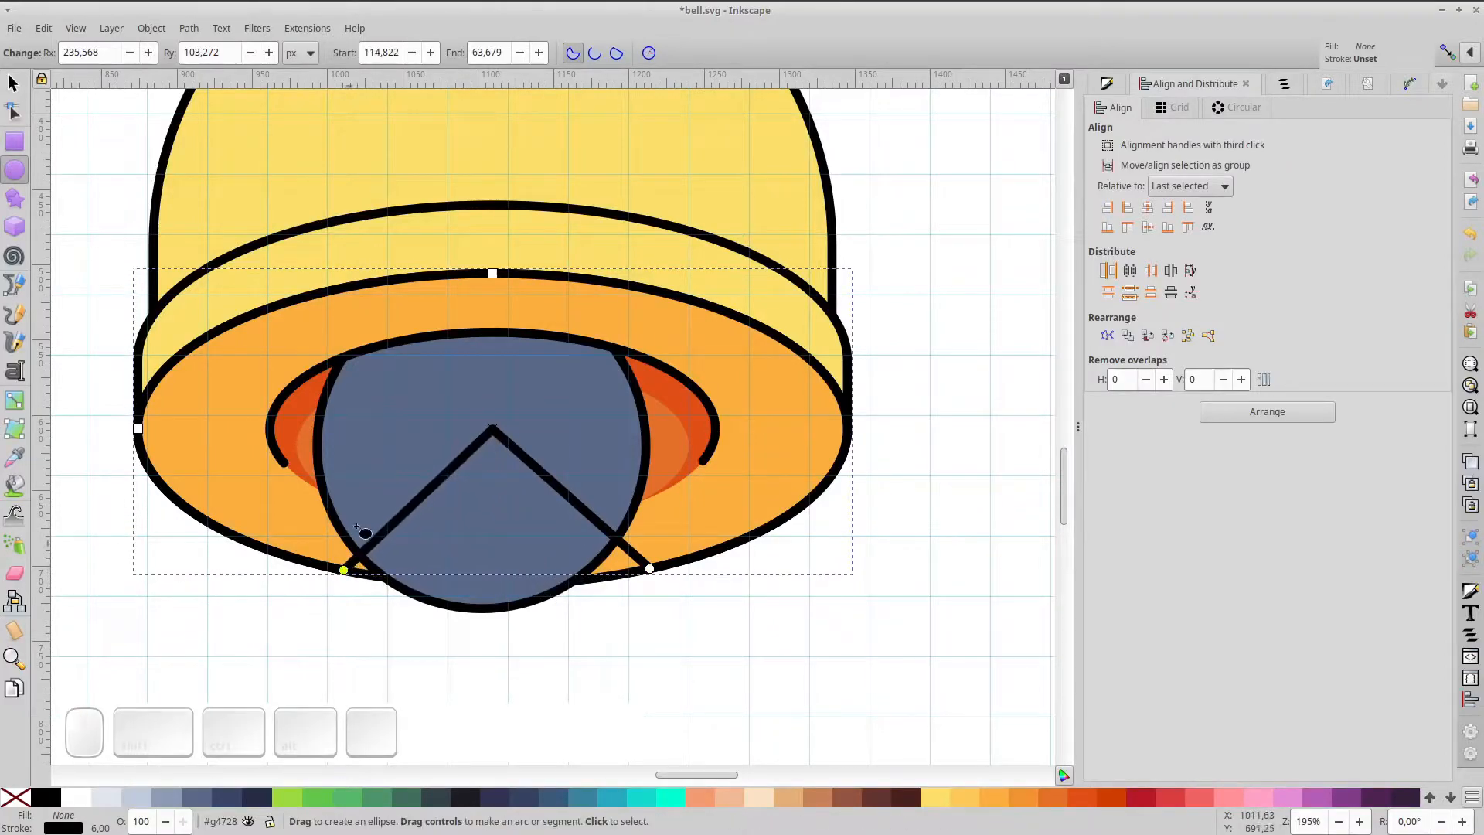
left_click(594, 54)
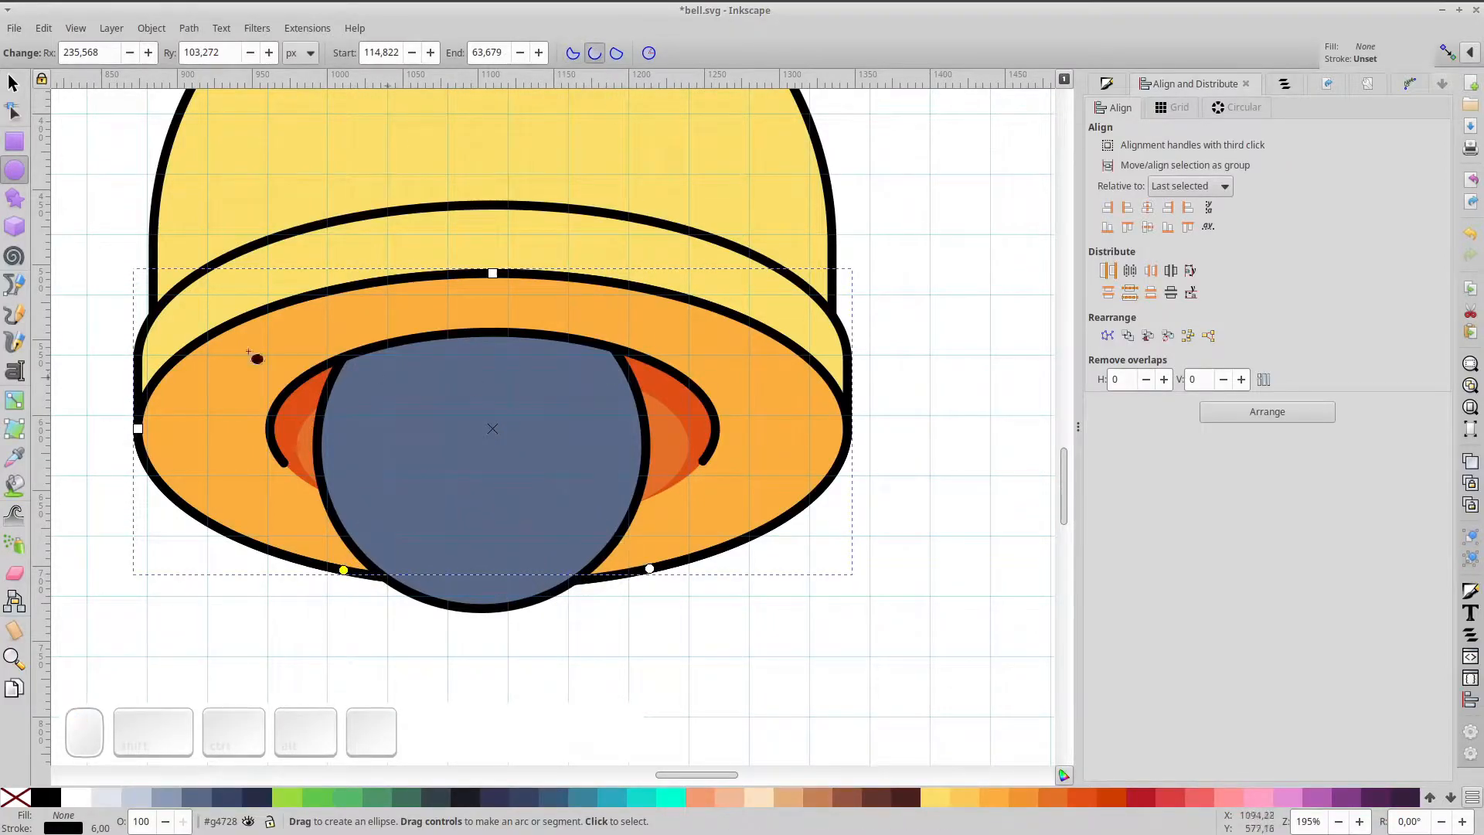
left_click(15, 85)
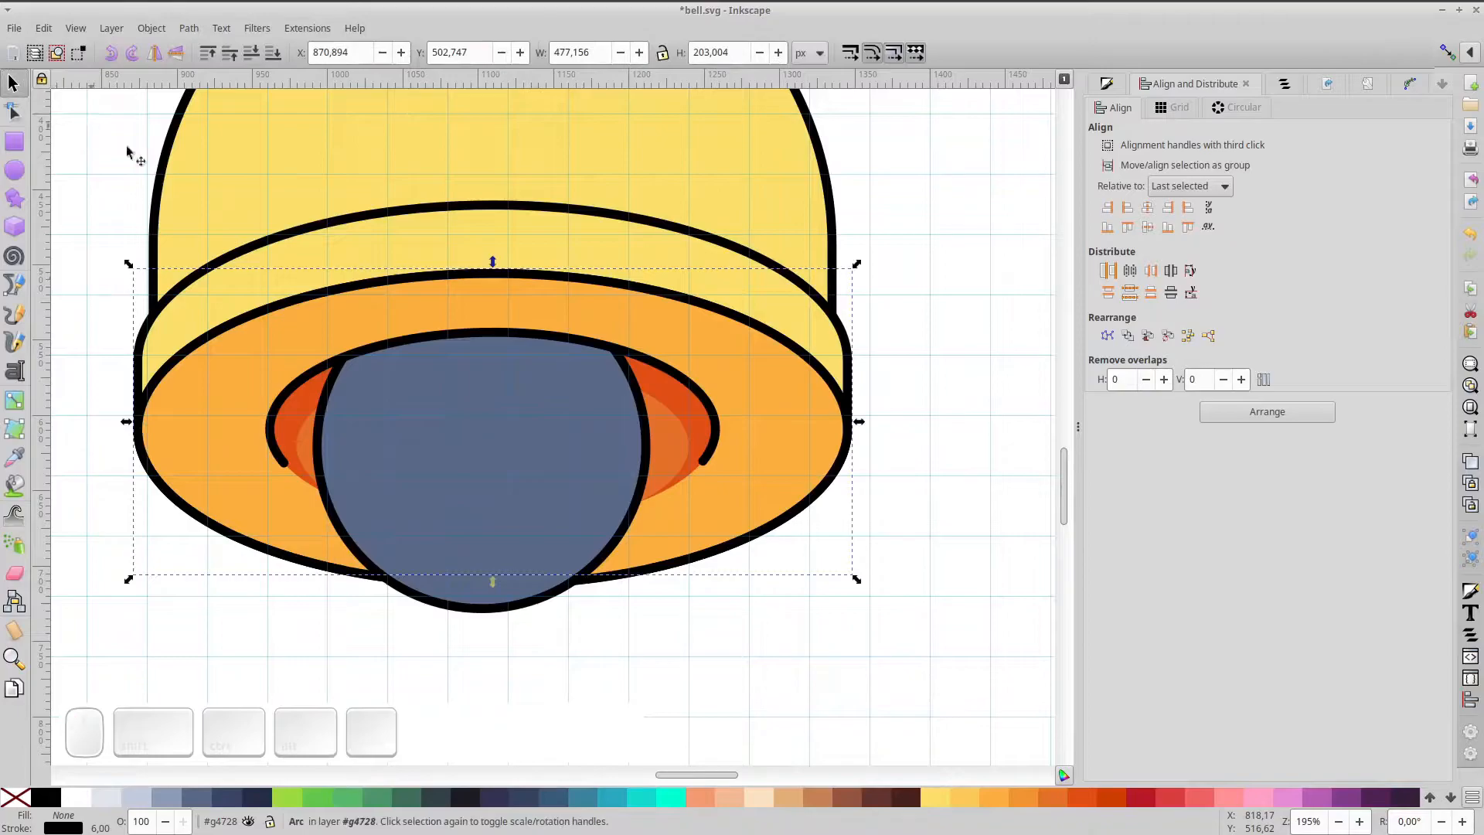
- Duplicate the blue-grey circle twice, offset one copy up and to the right, and subtract it from the other to leave a crescent
left_click(541, 437, "ctrl")
key("ctrl+d")
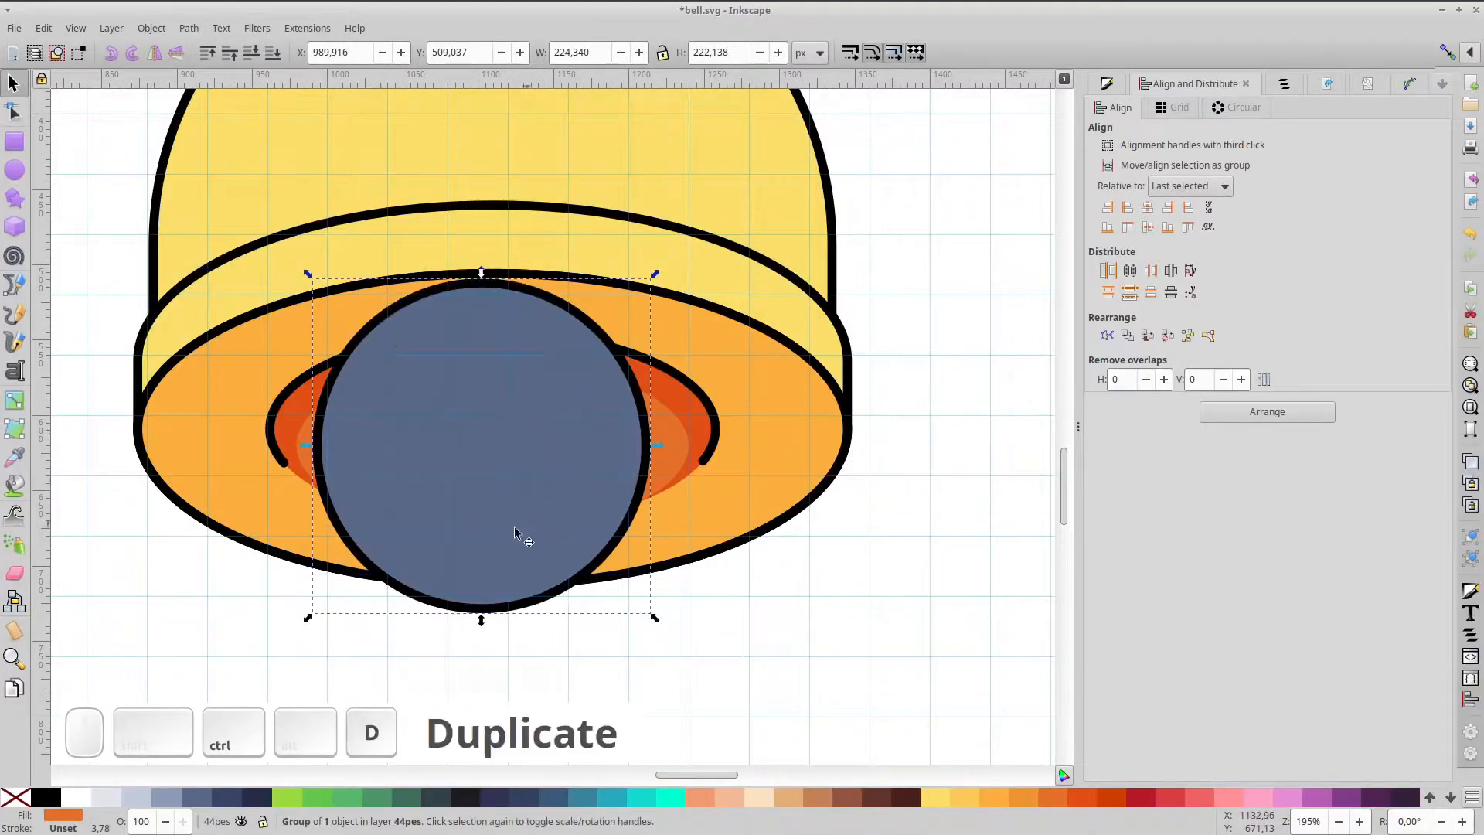
left_click_drag(501, 534, 499, 516)
left_click_drag(522, 581, 540, 569)
left_click(452, 611, "shift")
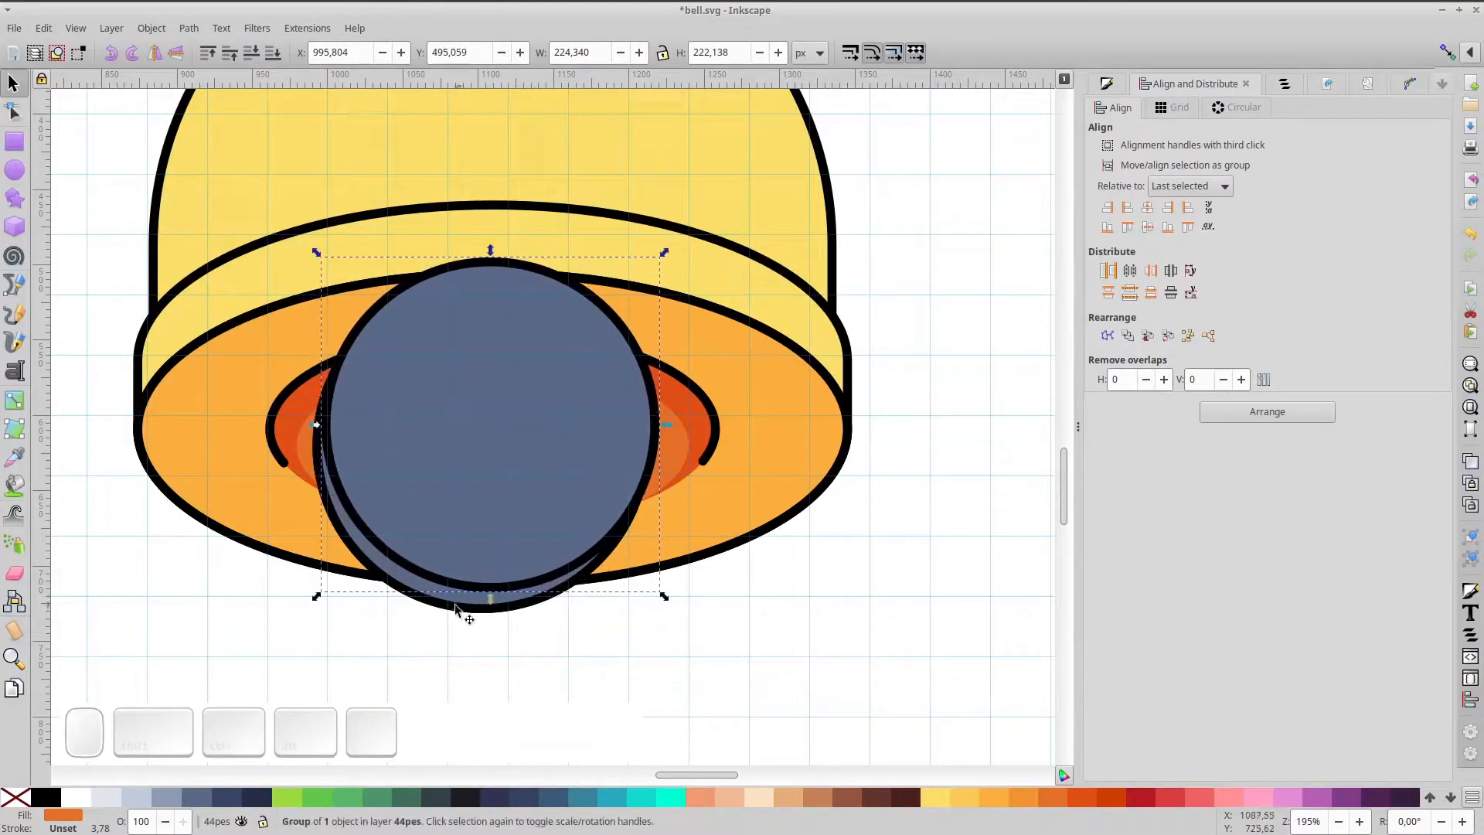
key("ctrl+KP_Subtract")
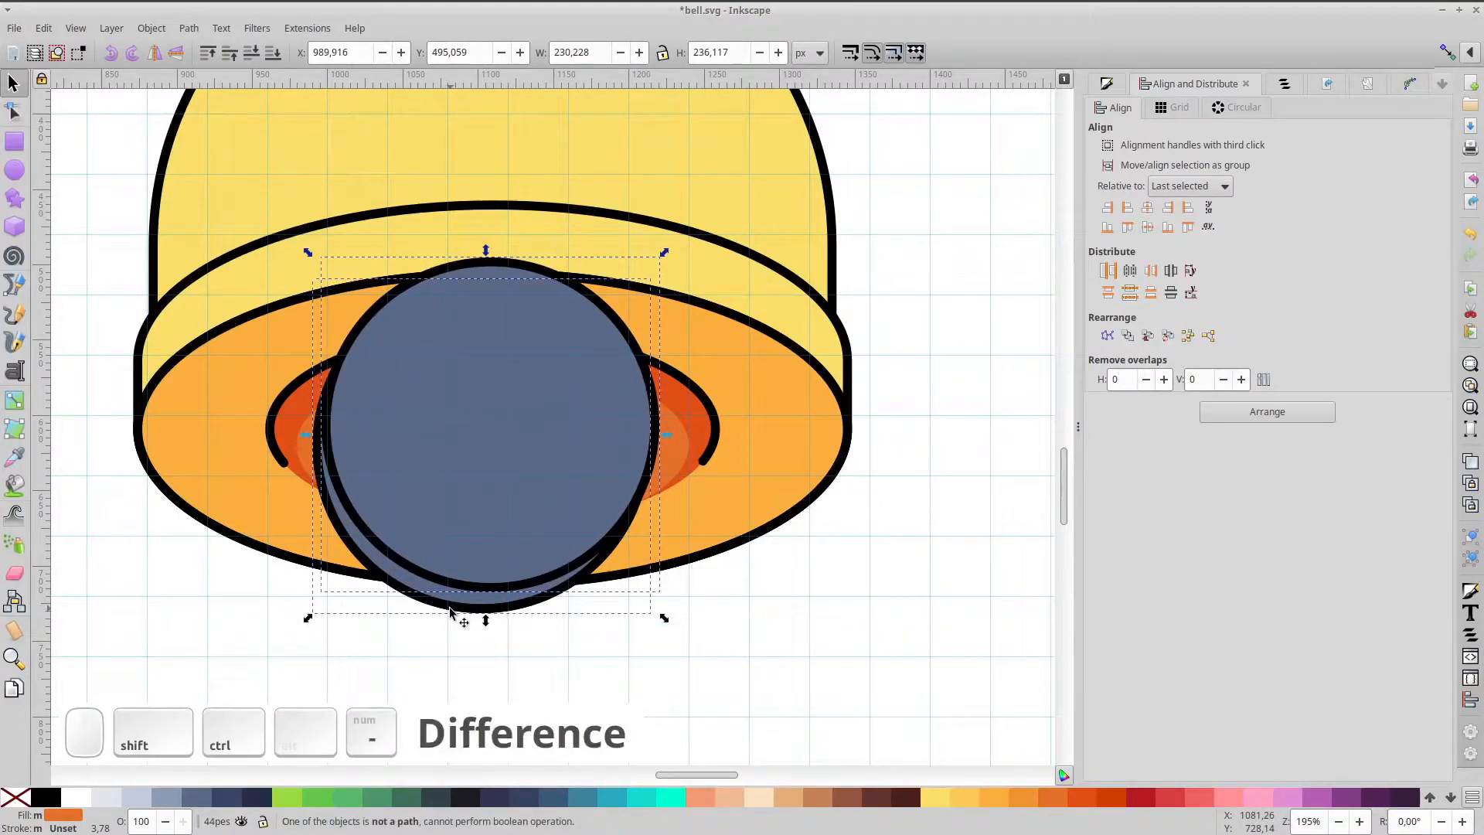
key("ctrl+shift+g")
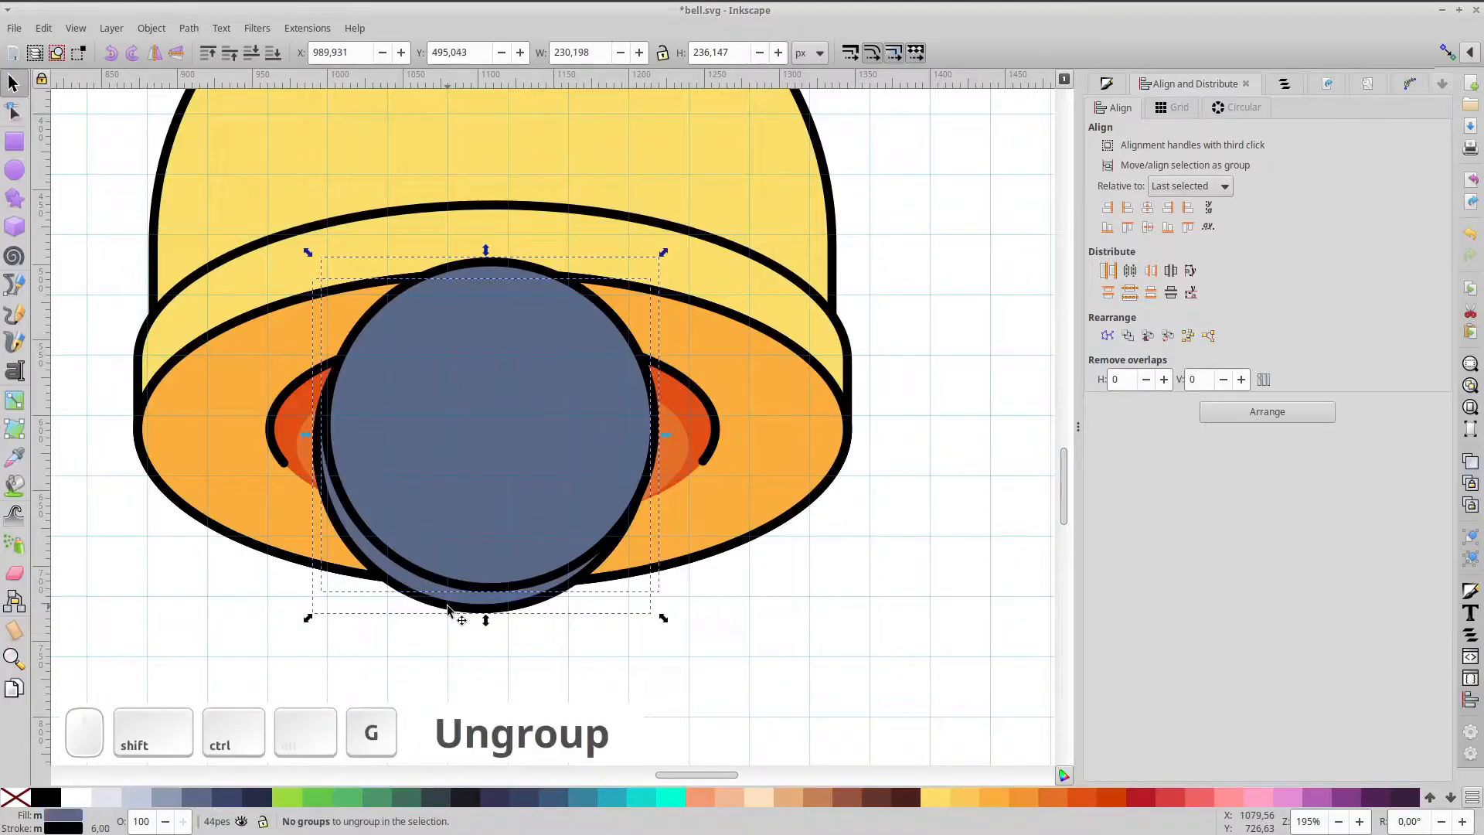
key("ctrl+KP_Subtract")
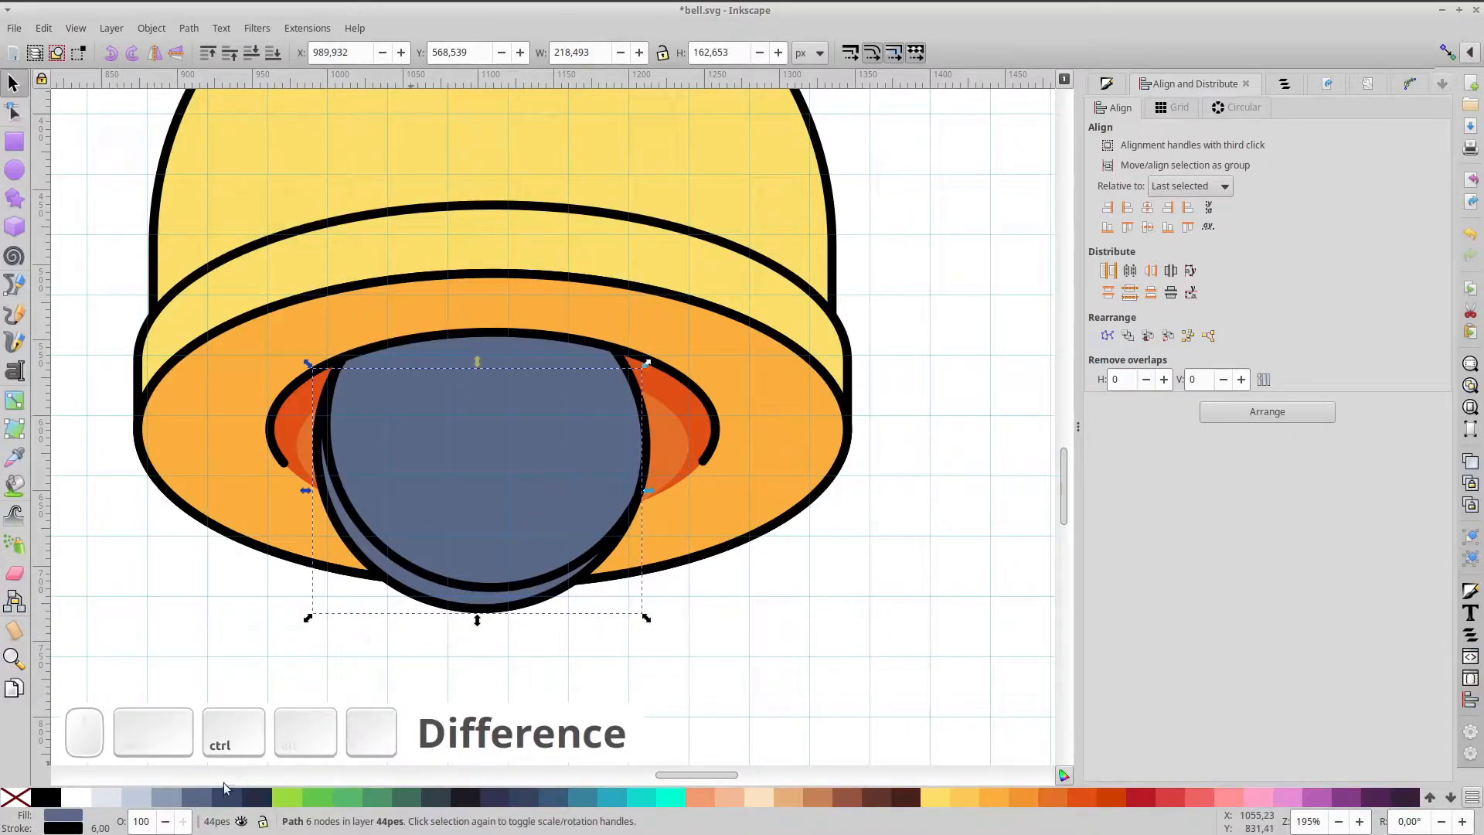
- Fill the crescent with dark navy #262B44 and remove its outline
left_click(42, 802)
left_click(243, 802)
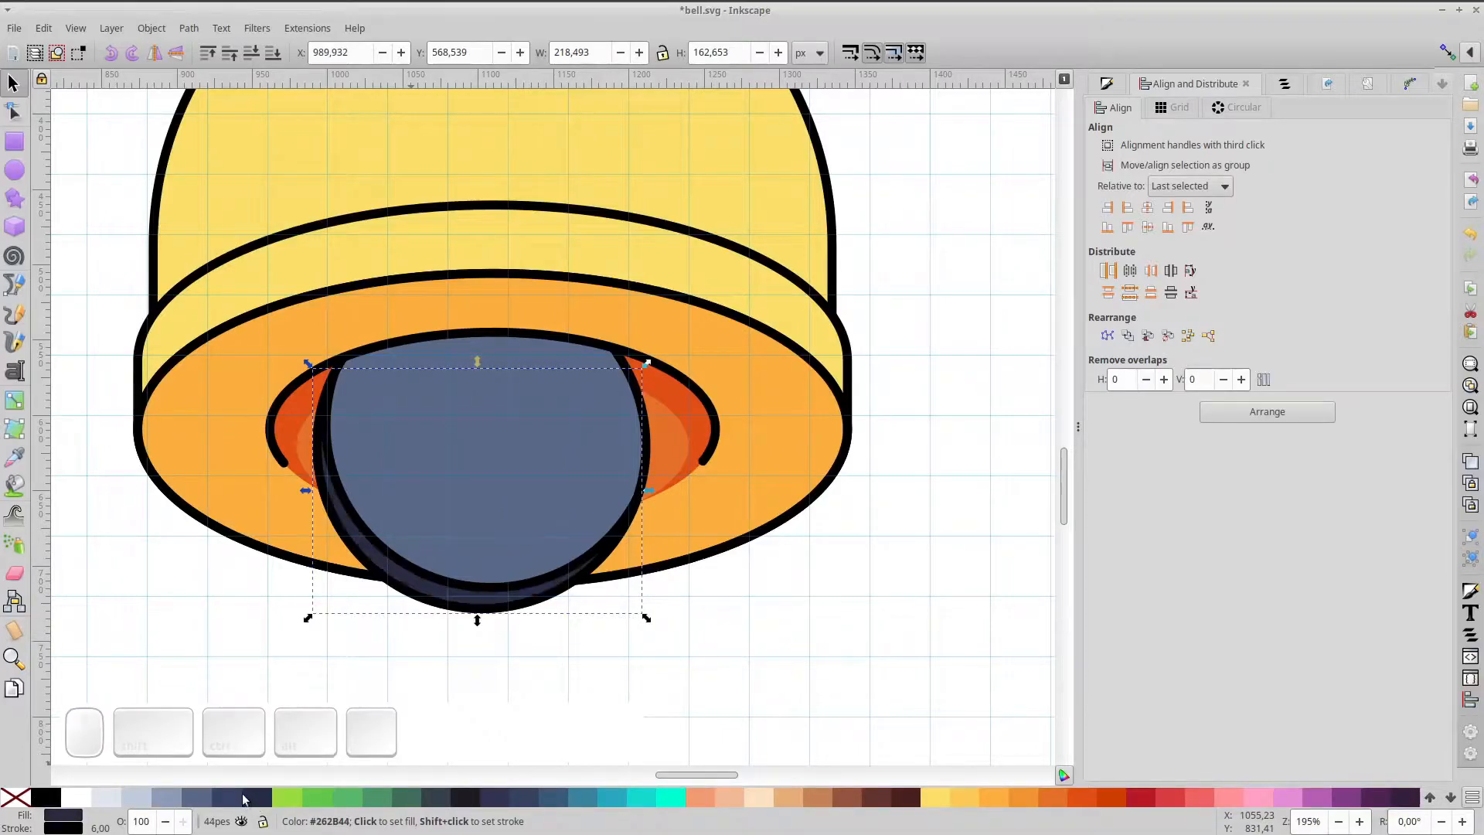
left_click(15, 798, "shift")
- Duplicate the blue-grey circle and remove the copy's fill to use it as an outline over the crescent
left_click(472, 532)
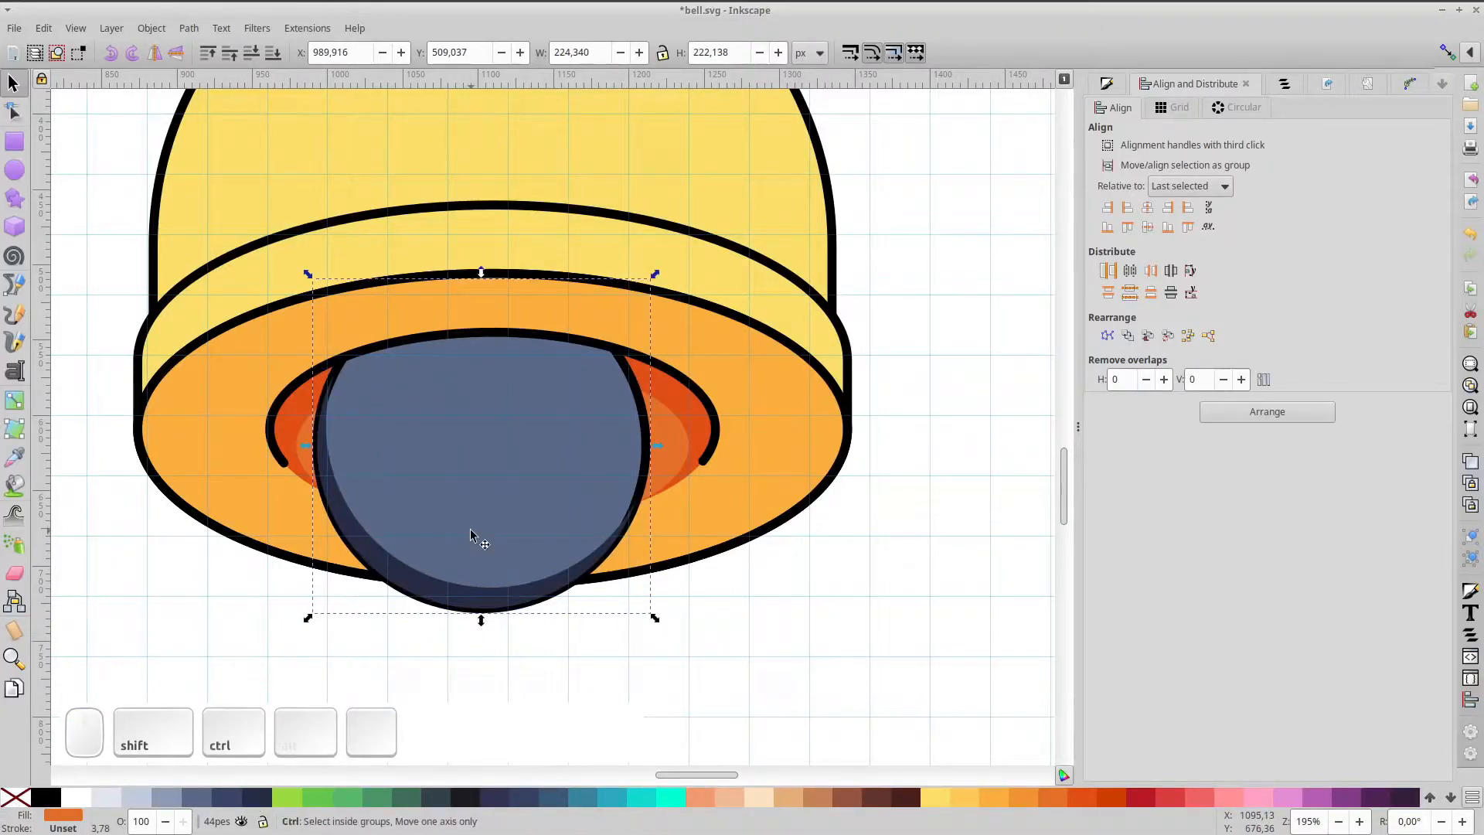
key("ctrl+d")
left_click(21, 800)
- Group the clapper's circle, crescent shadow and outline, and lower the group behind the orange opening's front shapes
left_click(432, 587, "shift")
left_click(448, 555, "shift")
key("ctrl+g")
key("ctrl+z")
key("ctrl+g")
left_click(253, 54)
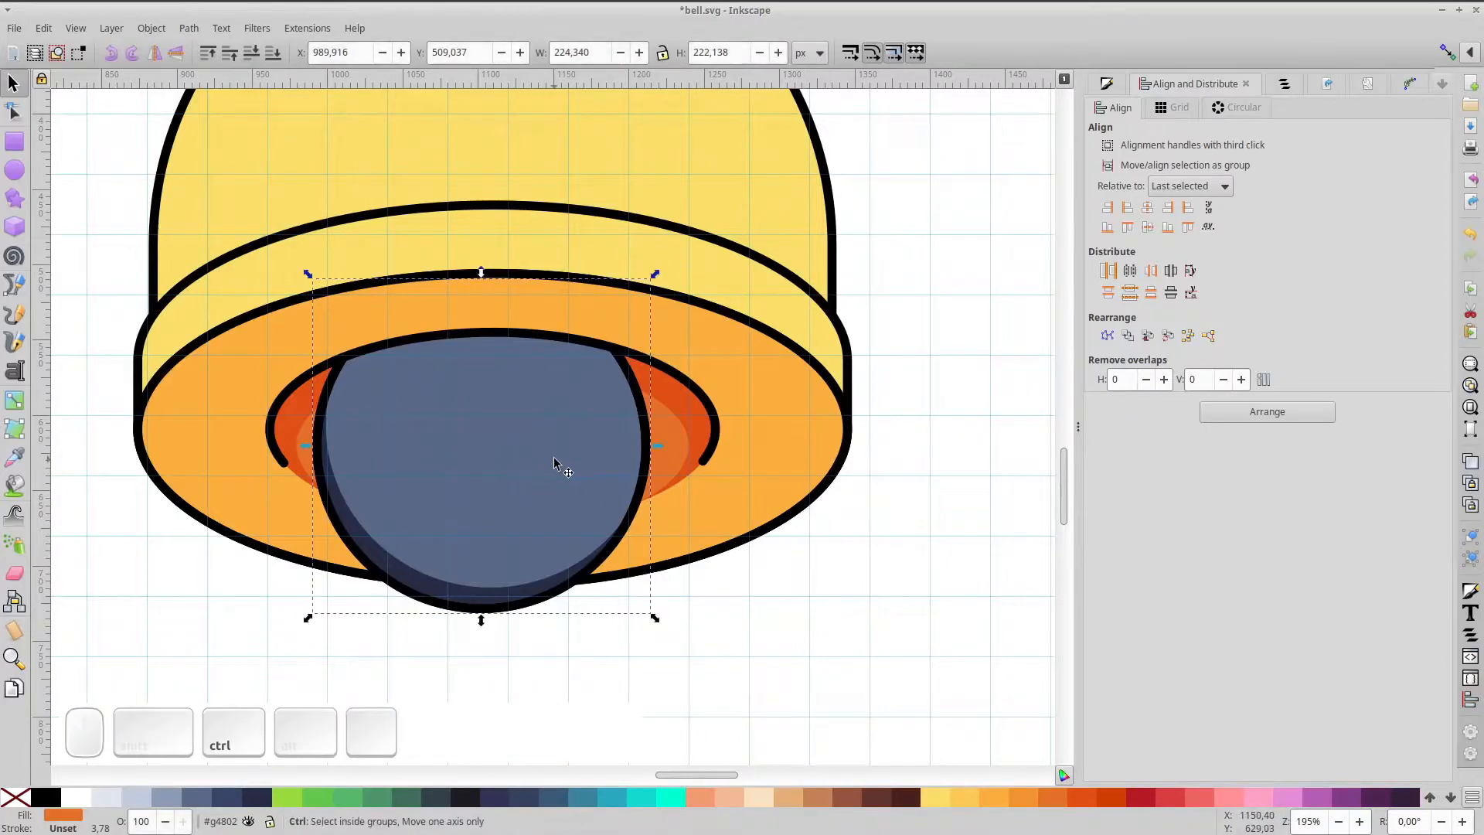
- Duplicate the clapper circle and scale the copy down about its centre to radii of about 89 by 88 px
key("ctrl+d")
left_click_drag(655, 275, 623, 289)
left_click(610, 439)
- Turn the smaller circle into an open arc from about 274° to 31° with a white stroke and no fill
key("e")
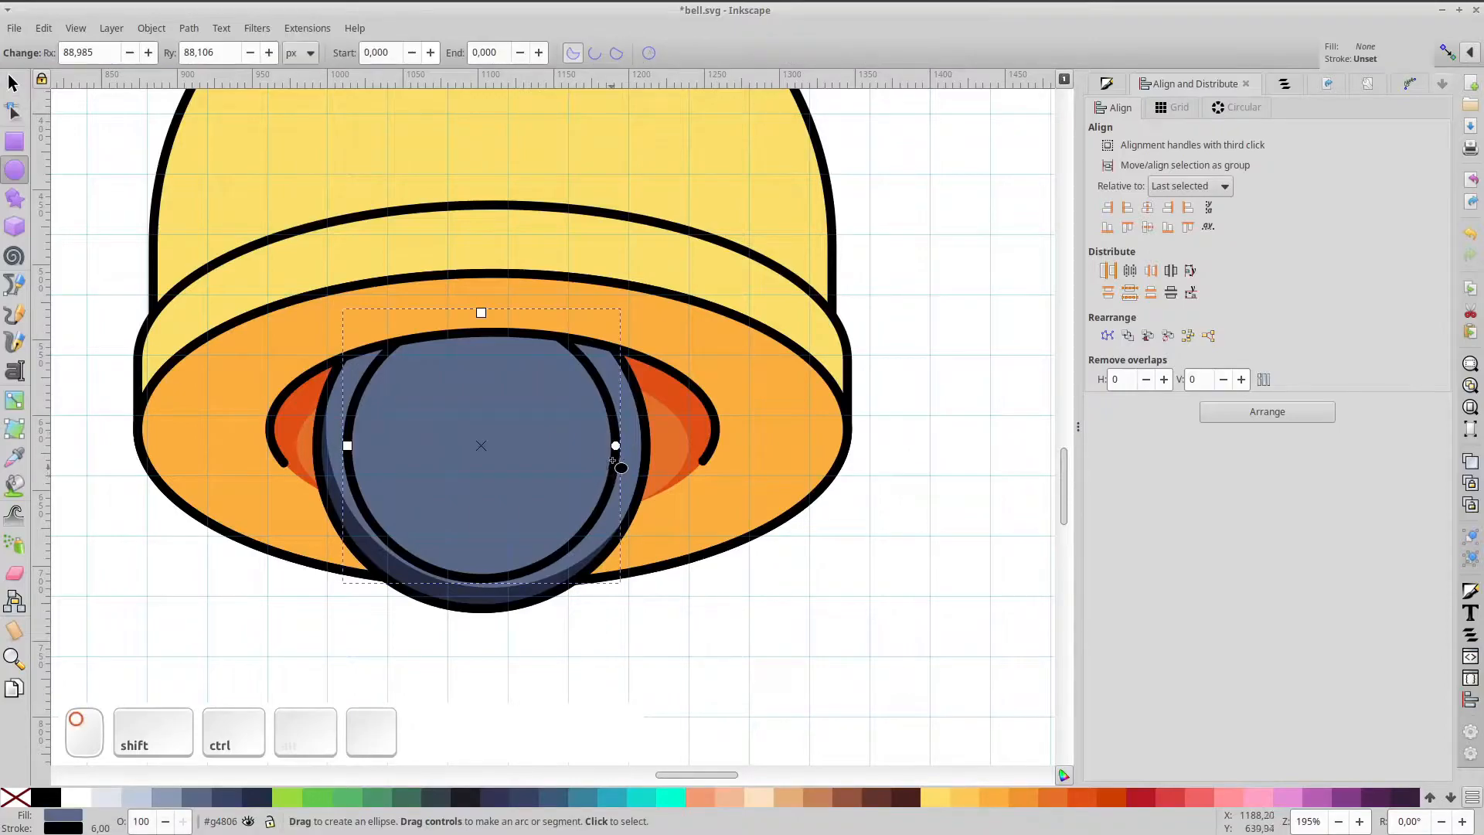
left_click_drag(615, 445, 598, 546)
left_click(89, 796, "shift")
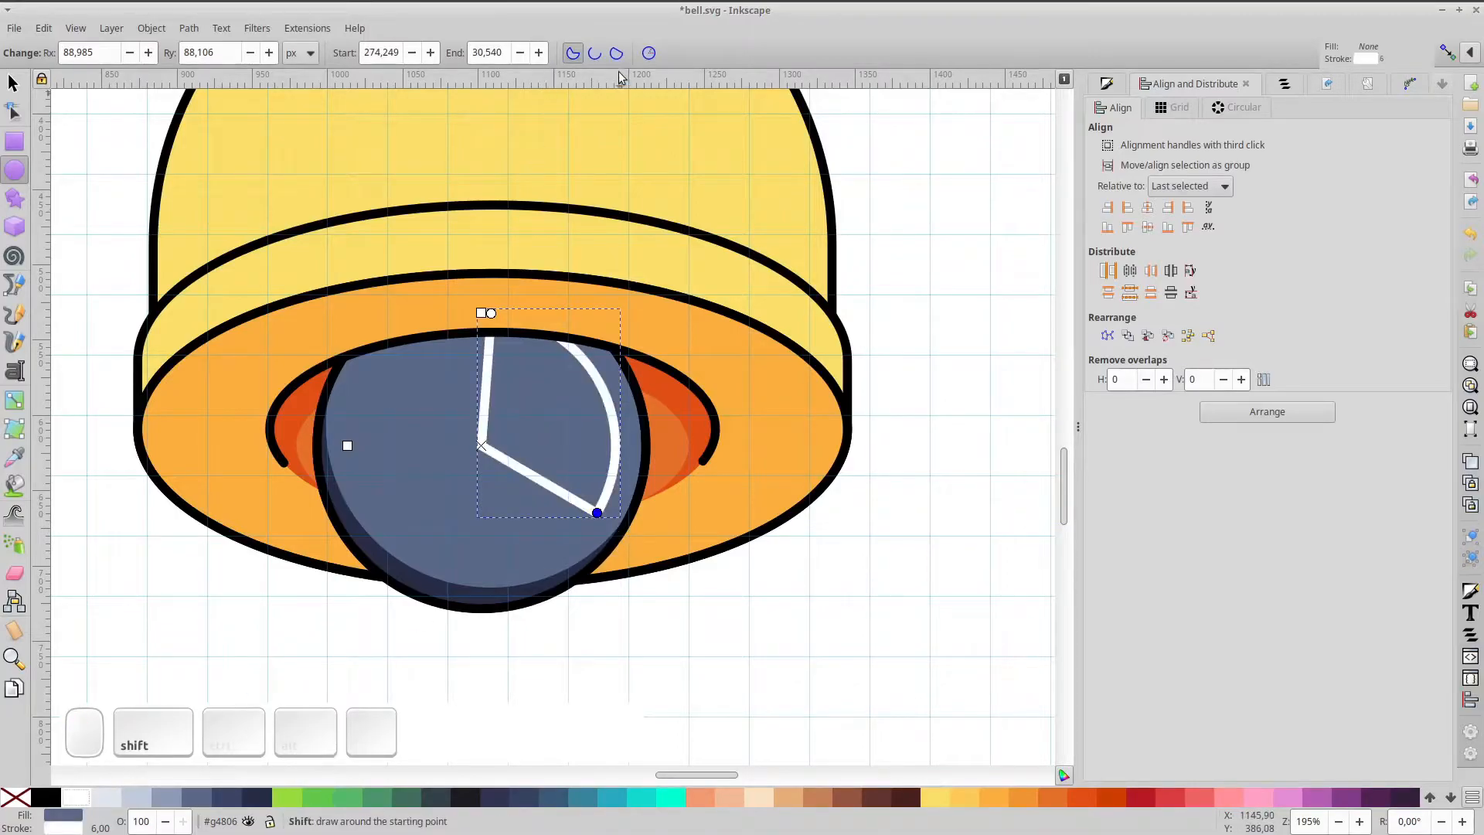
left_click(594, 53)
left_click(22, 798)
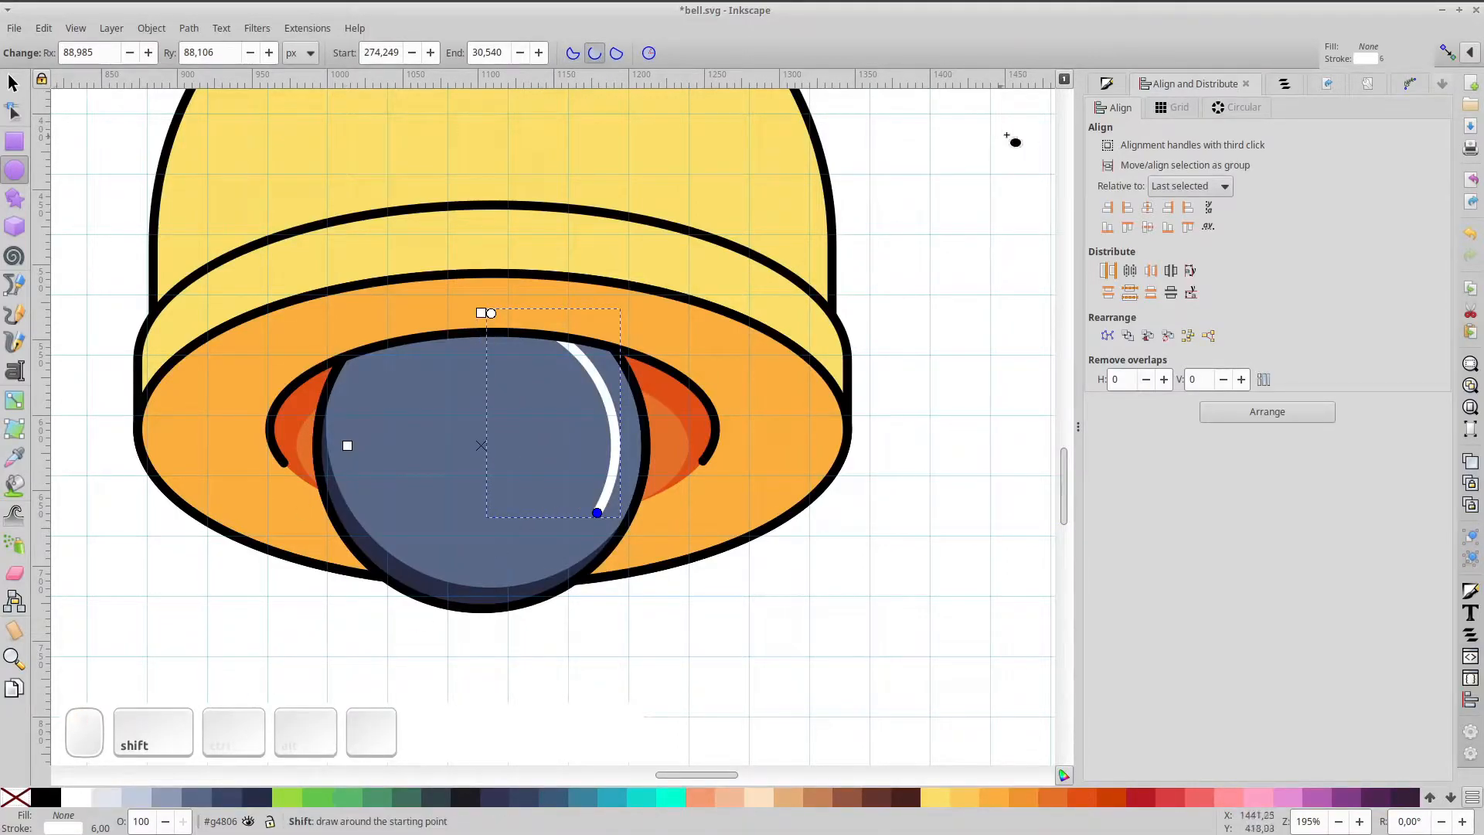
- Set the white highlight arc's stroke width to 12 px and shorten the arc at its upper end
left_click(1104, 85)
left_click(1209, 137)
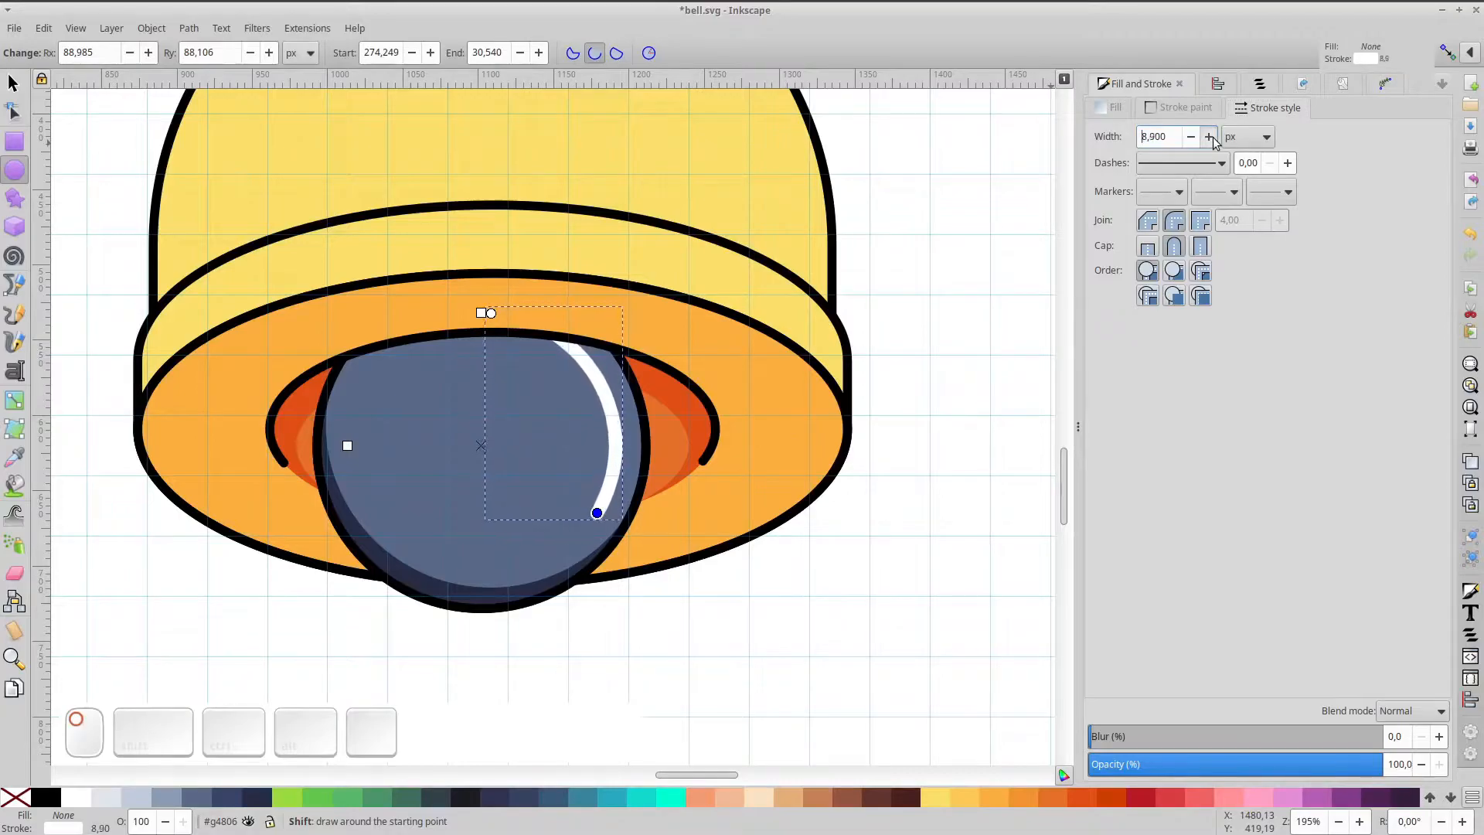
left_click(1209, 137)
left_click(1210, 136)
type("12")
key("KP_Enter")
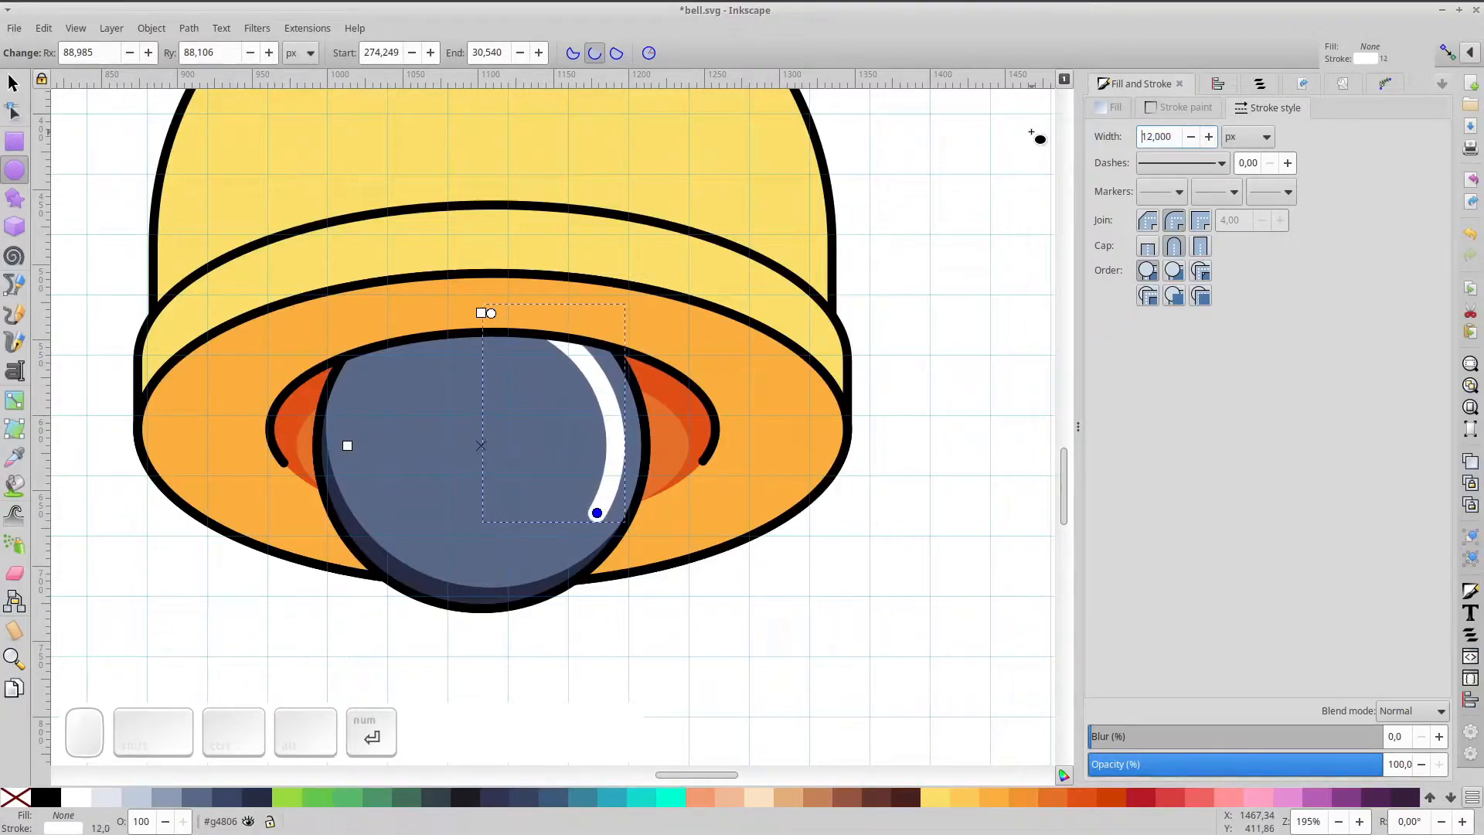
mouse_move(524, 319)
left_mouse_down()
mouse_move(497, 309)
mouse_move(572, 345)
mouse_move(598, 378)
mouse_move(548, 330)
left_mouse_up()
left_click(11, 83)
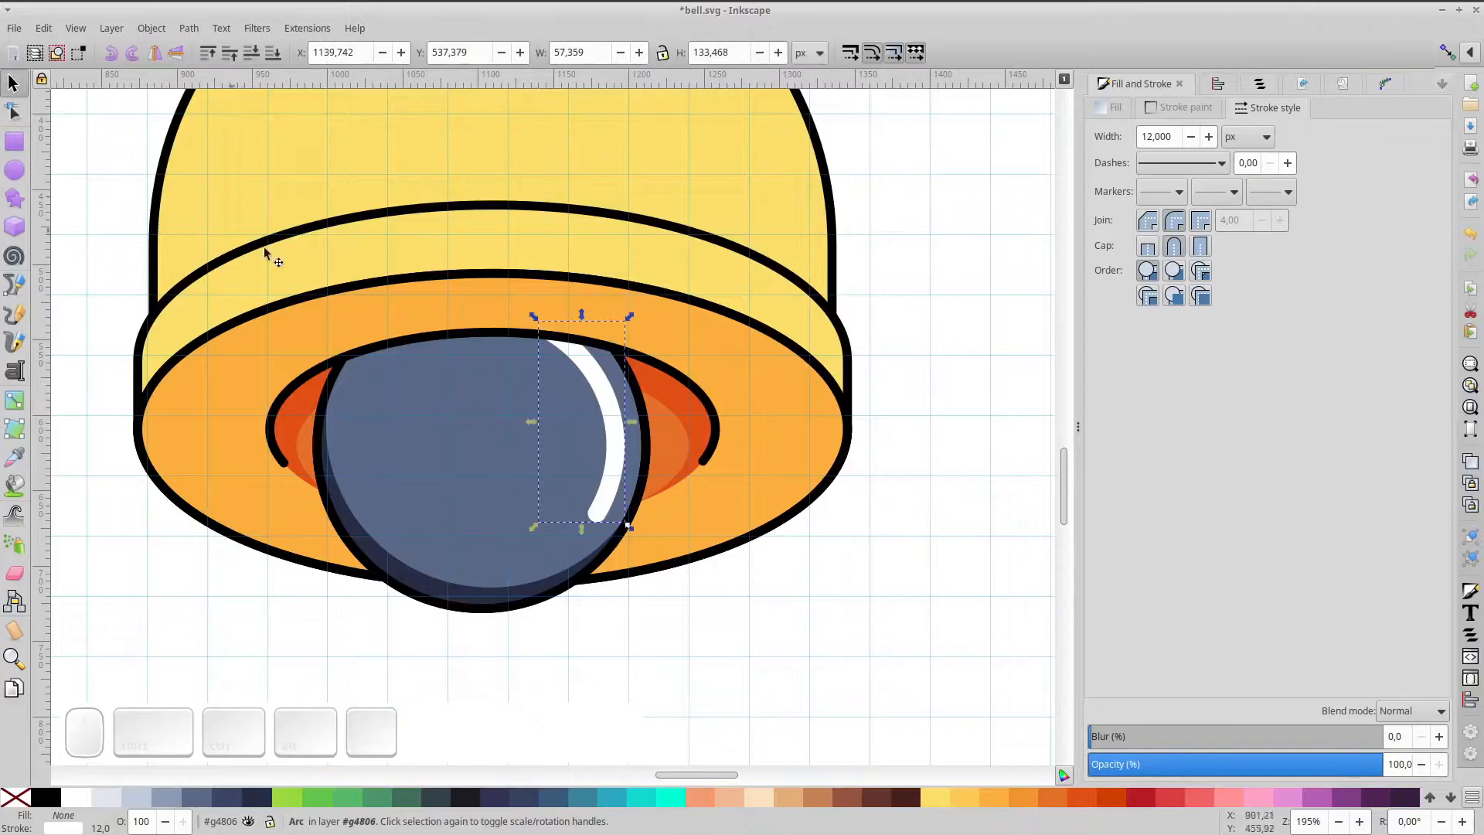
- Raise the upper nodes of the yellow dome so the dome is about 336 px tall
left_click(755, 448)
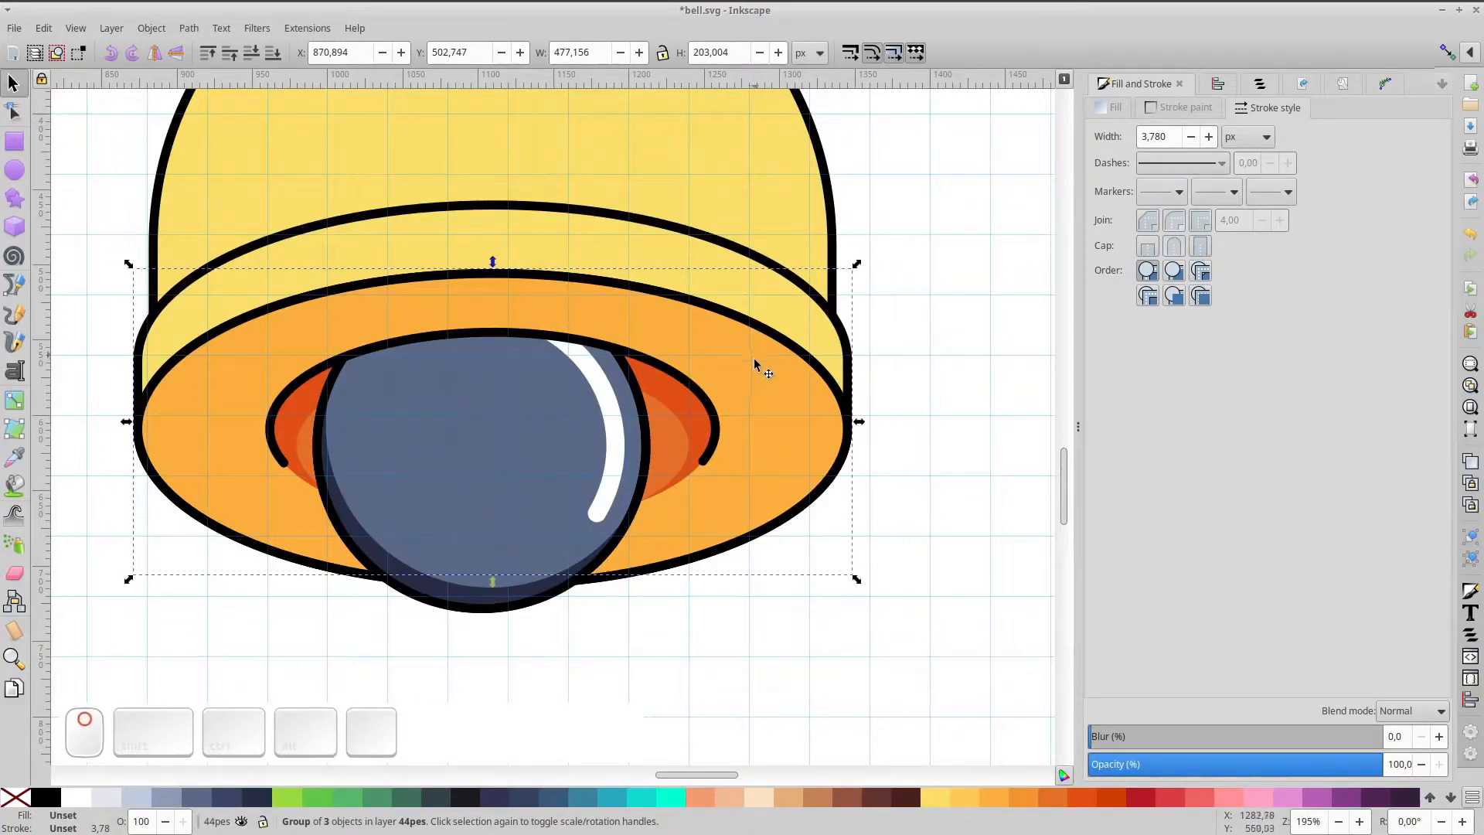
scroll(755, 363, "down", 3, "ctrl")
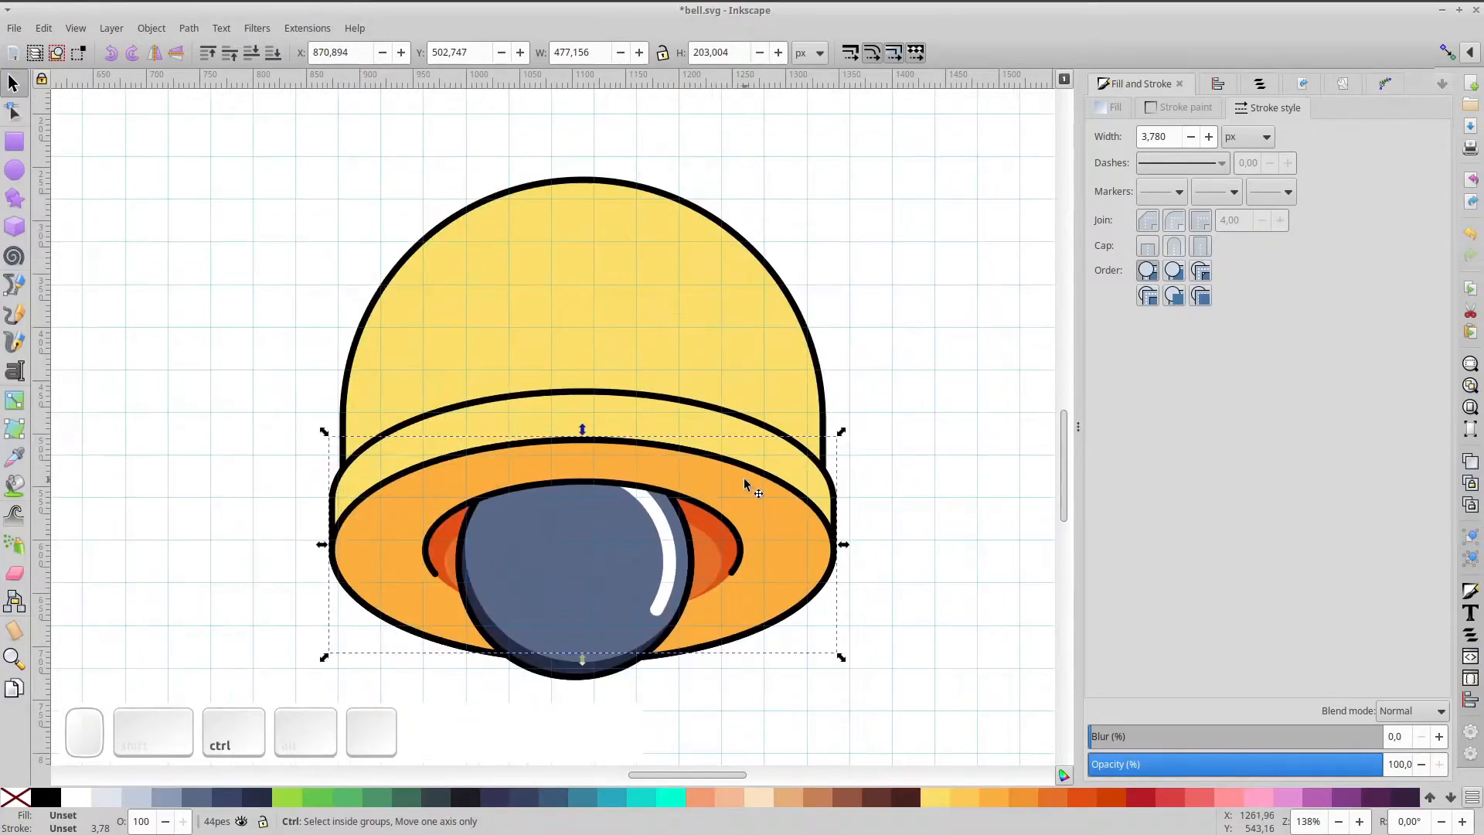
scroll(742, 475, "down", 1, "ctrl")
double_click(704, 378)
left_click_drag(350, 207, 859, 457)
key("Up")
key("Up")
key("Up")
key("Up")
key("Up")
key("Up")
key("Up")
key("Up")
key("Up")
key("Up")
left_click(13, 83)
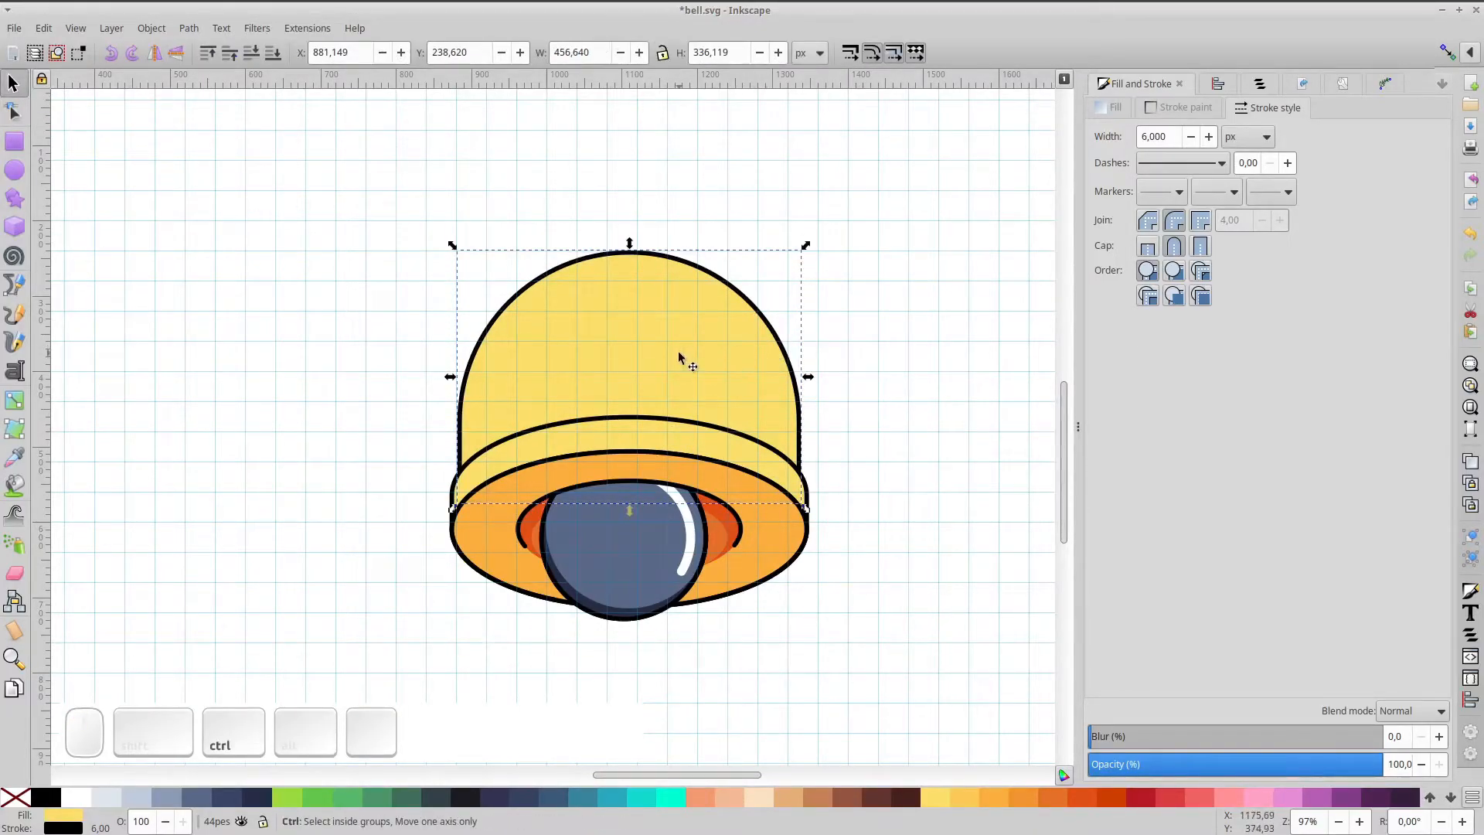
- Fill the dome with golden yellow and cut a left-edge crescent by subtracting a dome copy offset about 28 px to the right
left_click(964, 798)
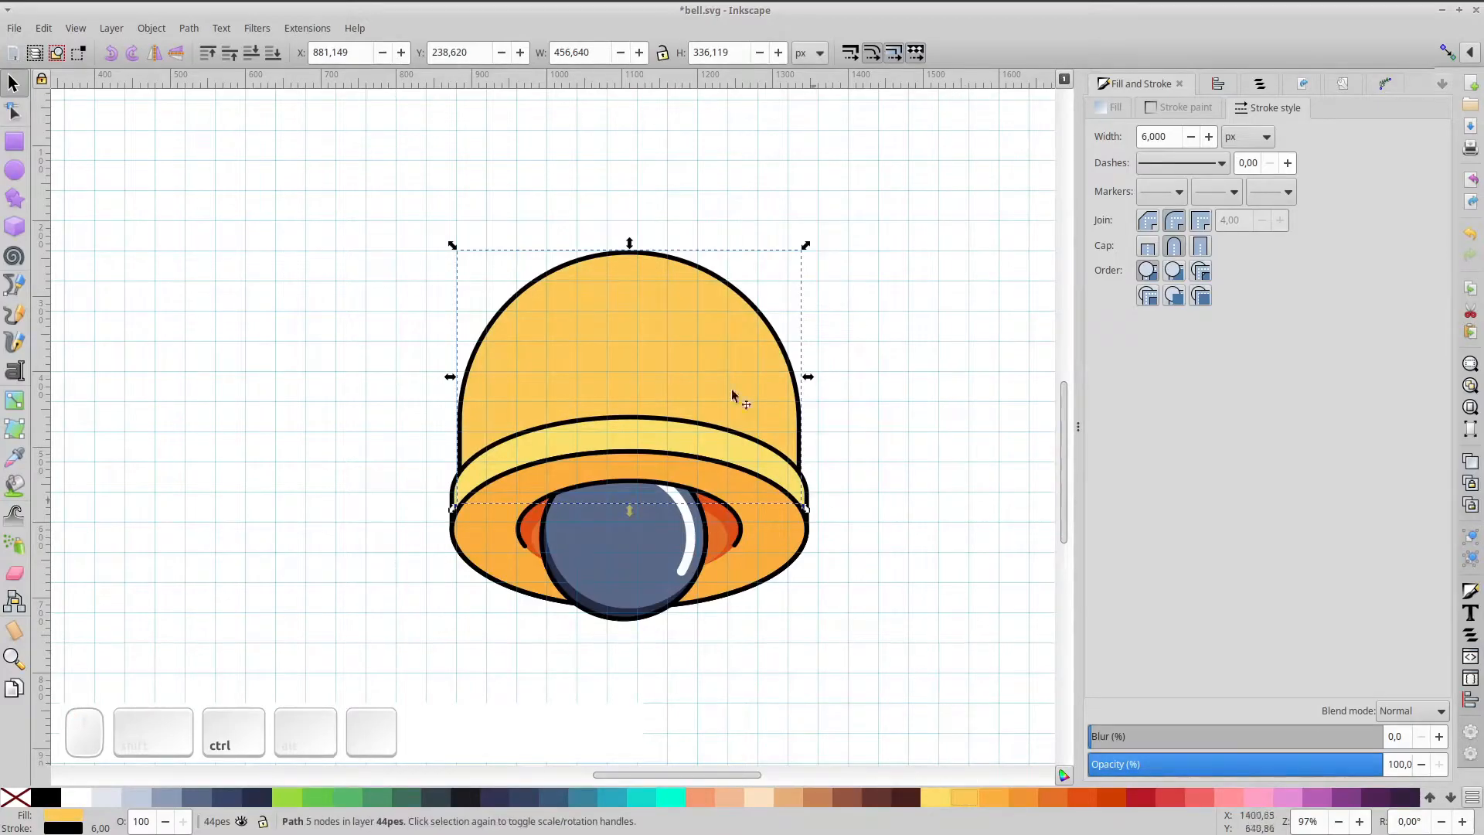
key("ctrl+d")
left_click_drag(525, 361, 550, 361)
left_click(470, 360, "shift")
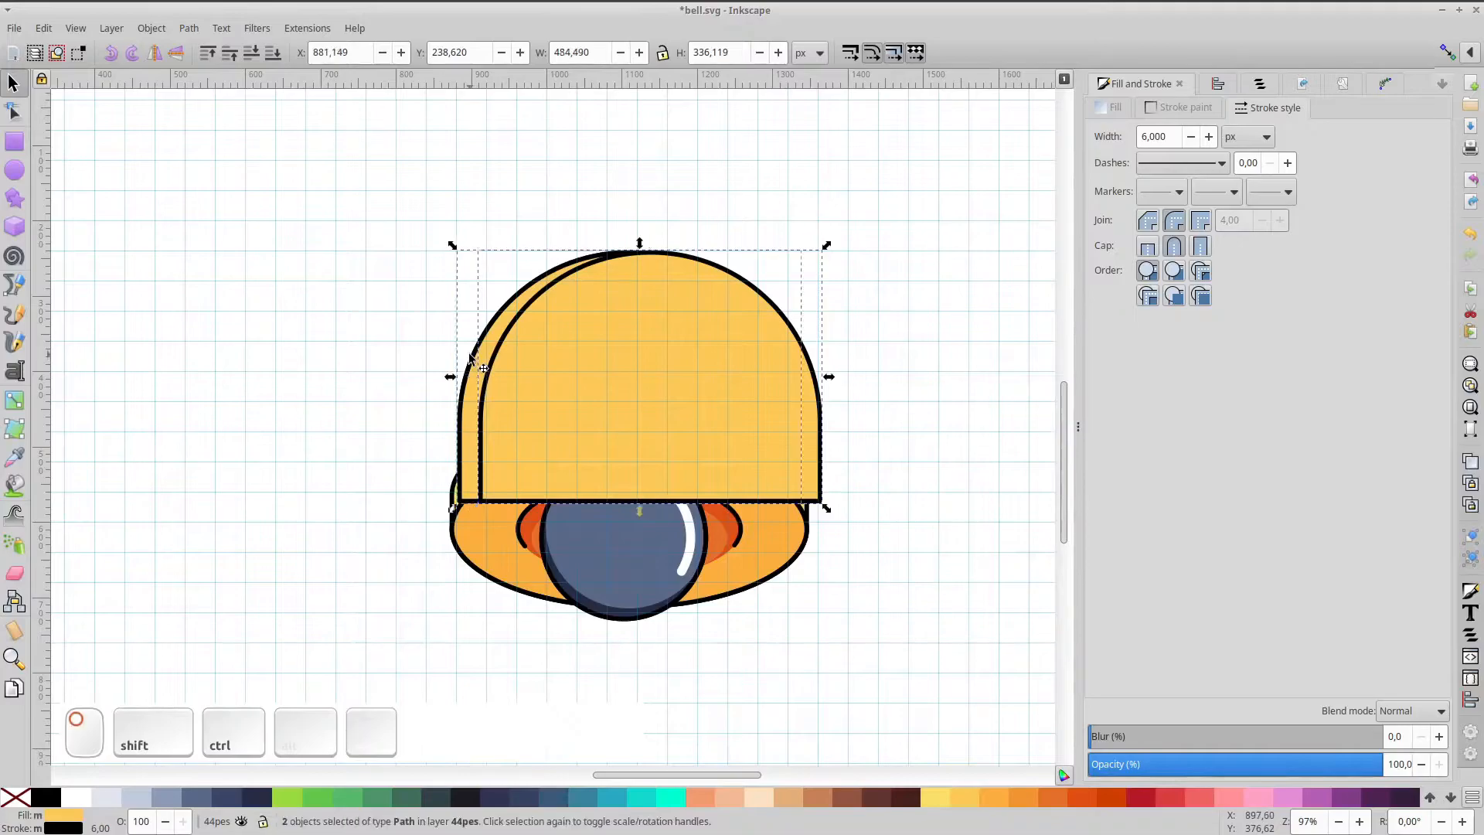
key("ctrl+minus")
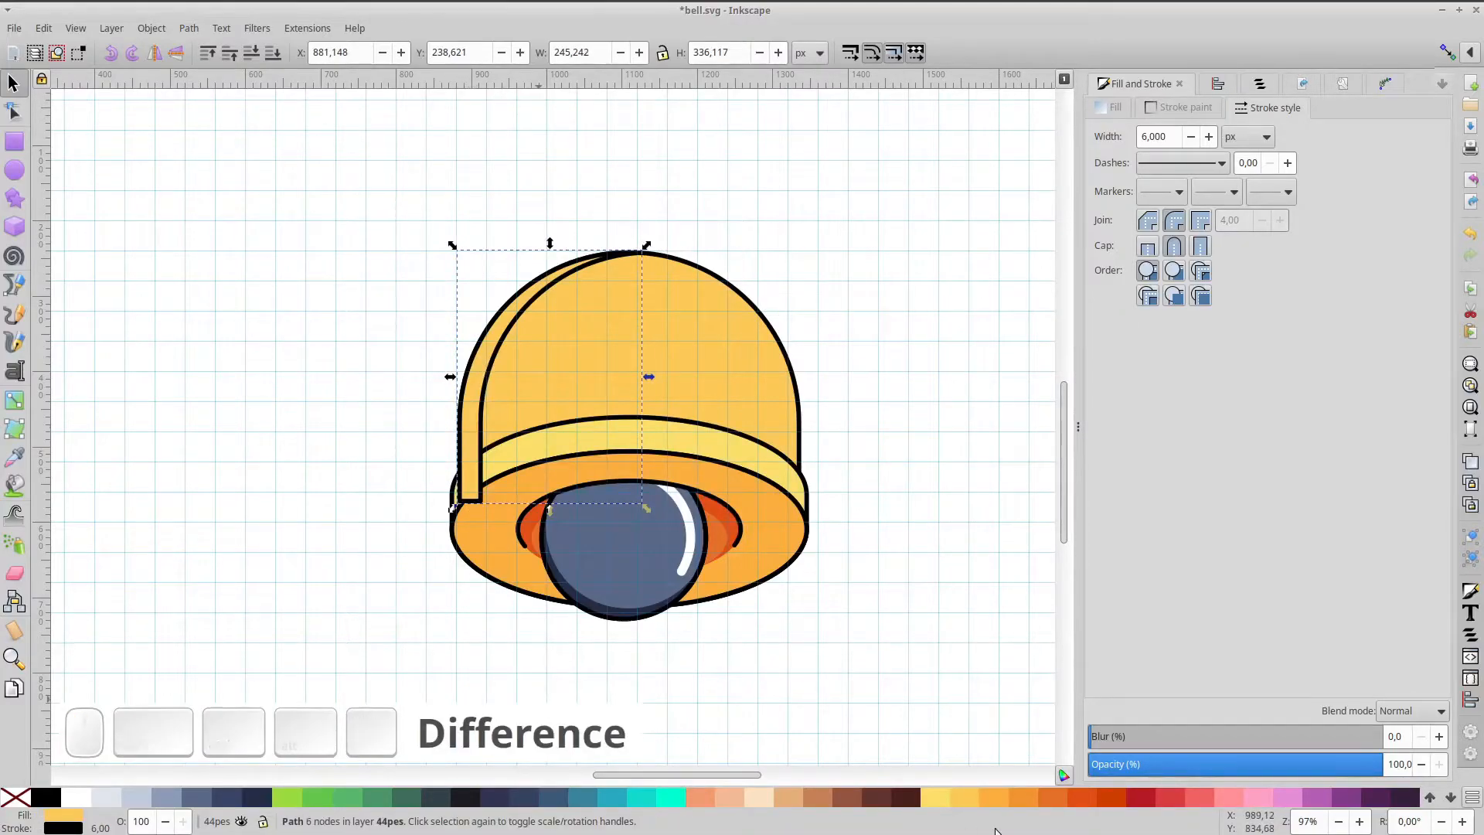
- Fill the crescent on the dome's left side with light orange and remove its stroke
left_click(1026, 804)
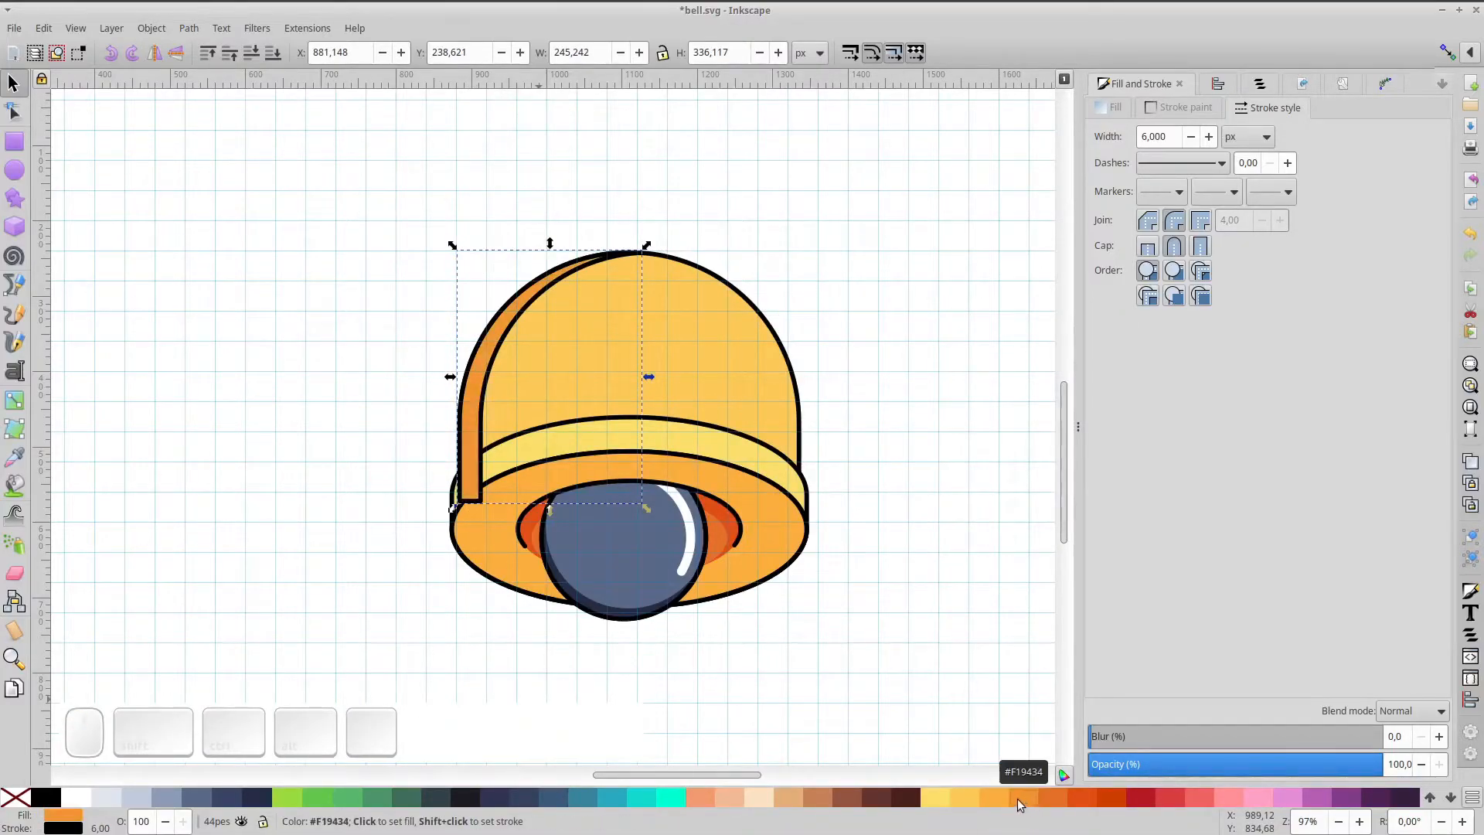
left_click(1005, 804)
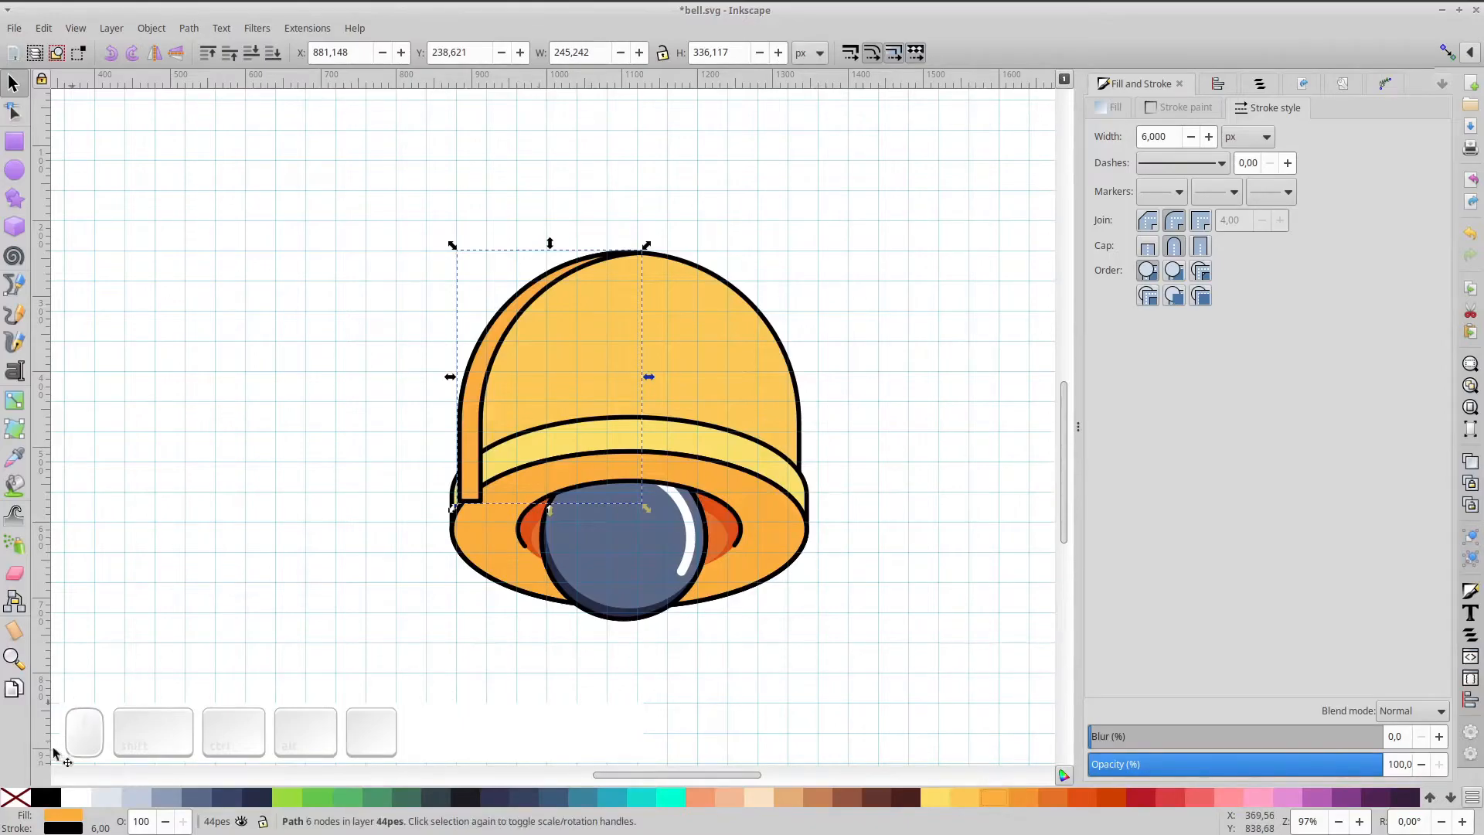
left_click(16, 797, "shift")
- Create a pale yellow crescent about 172 px wide on the dome's right edge by subtracting an offset copy, without a stroke
left_click(736, 415)
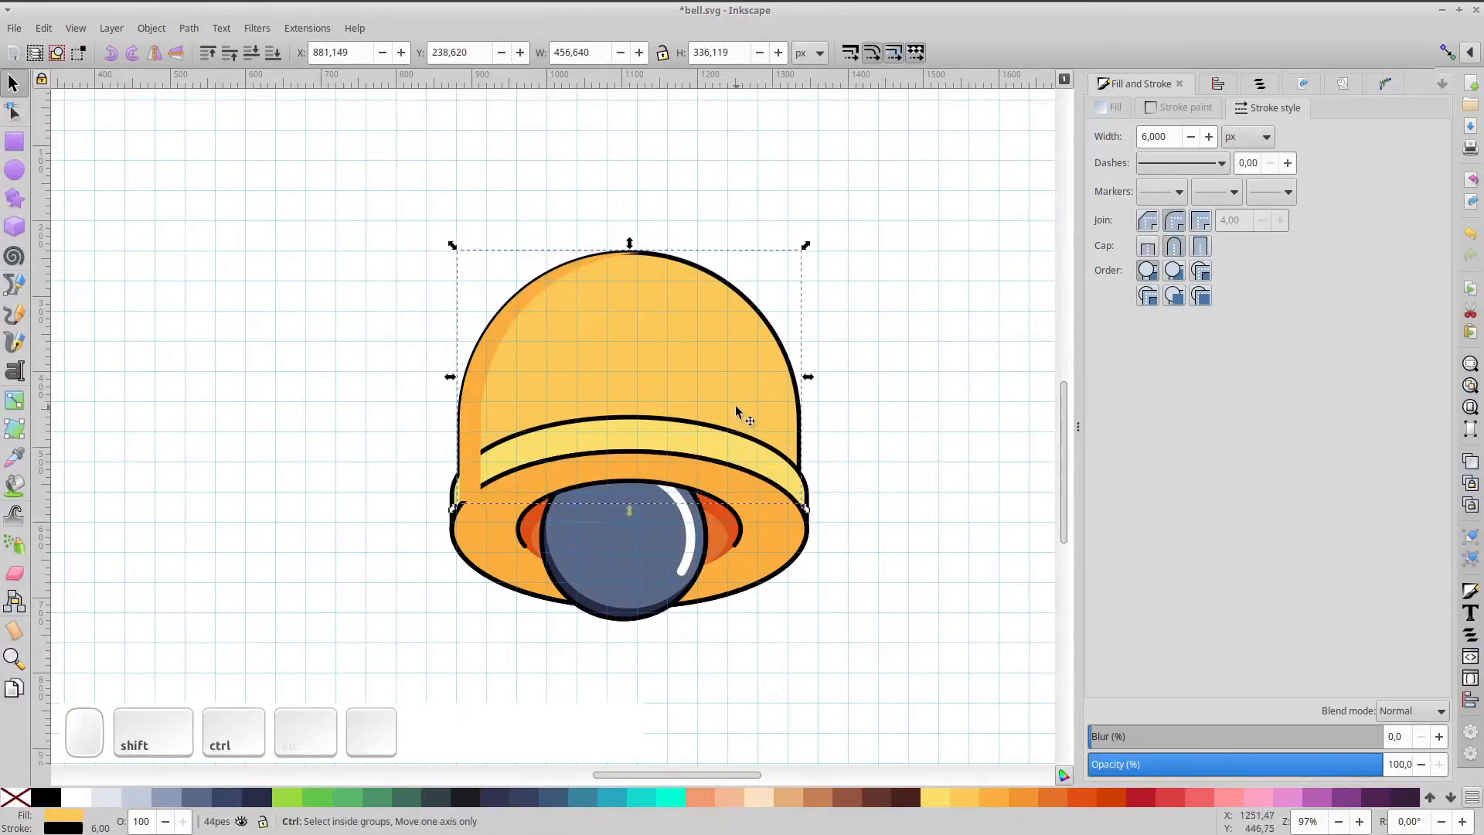
key("ctrl+d")
left_click_drag(741, 403, 713, 396)
mouse_move(785, 237)
left_mouse_down()
mouse_move(792, 211)
mouse_move(769, 248)
left_mouse_up()
left_click_drag(732, 320, 729, 326)
left_click(780, 340, "shift")
key("ctrl+KP_Subtract")
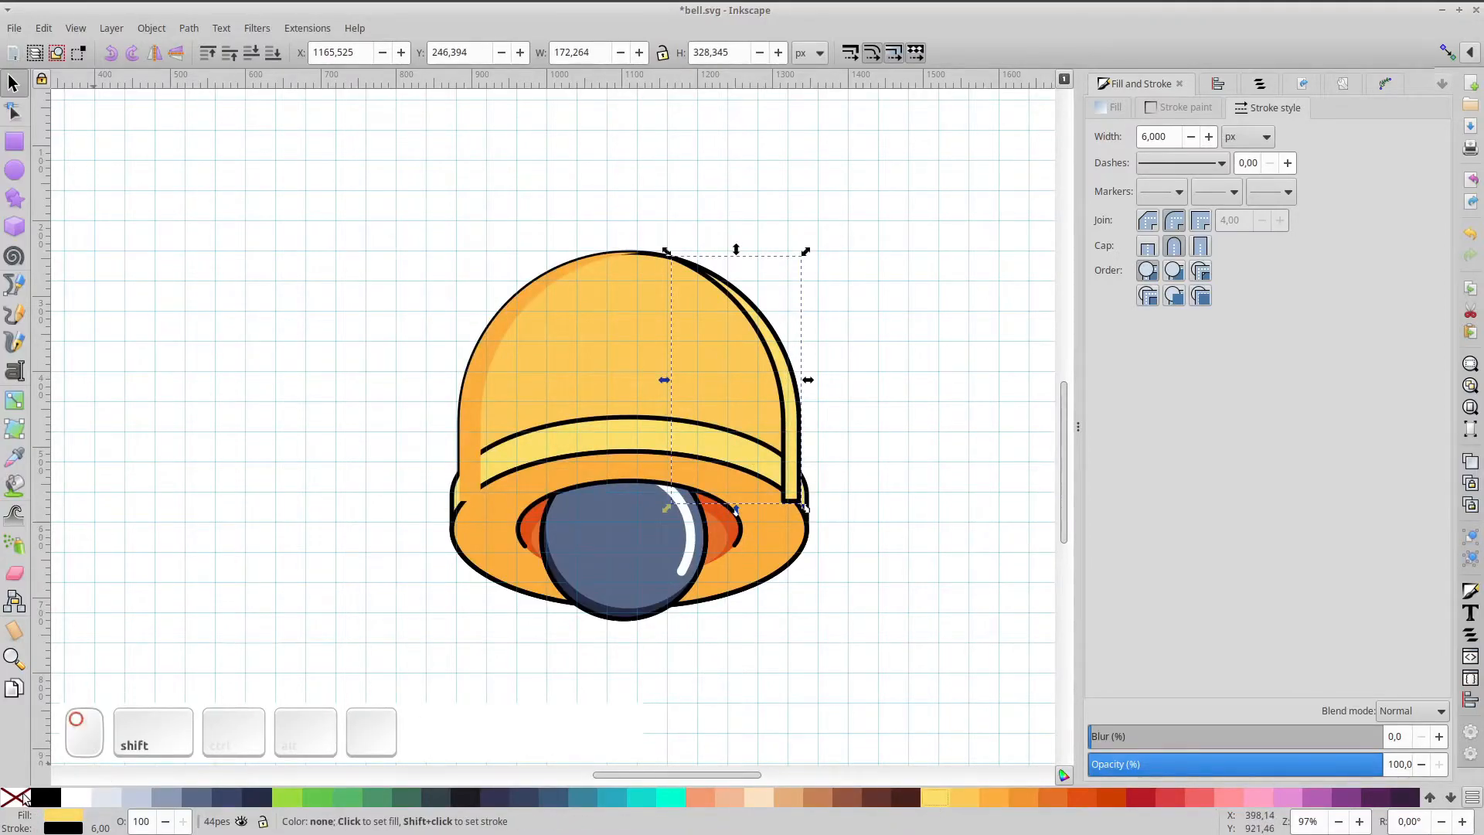
left_click(23, 798, "shift")
- Group the dome with its two shading crescents and place the group behind the yellow rim
left_click(541, 340, "shift")
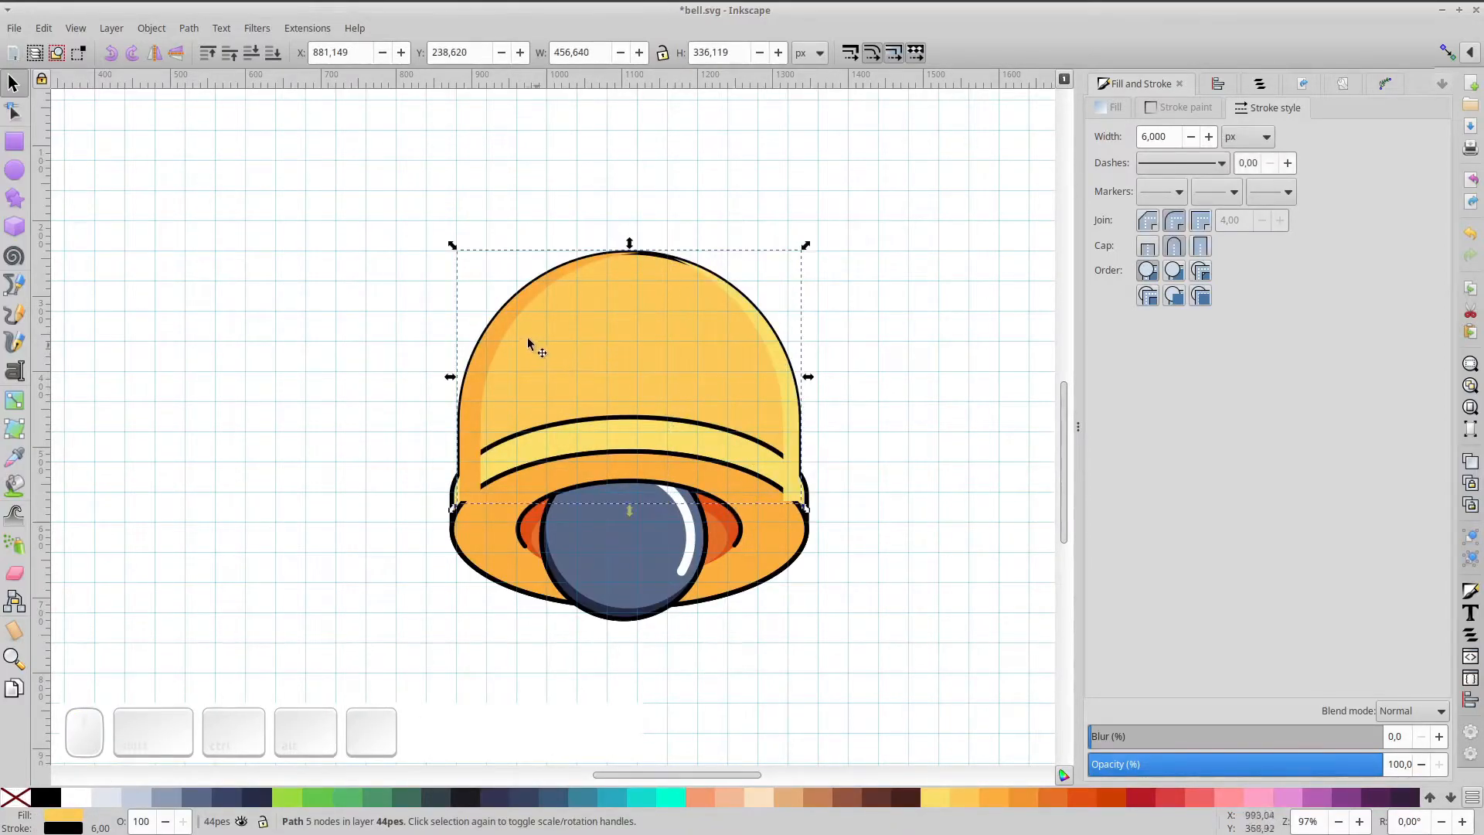
key("ctrl+g")
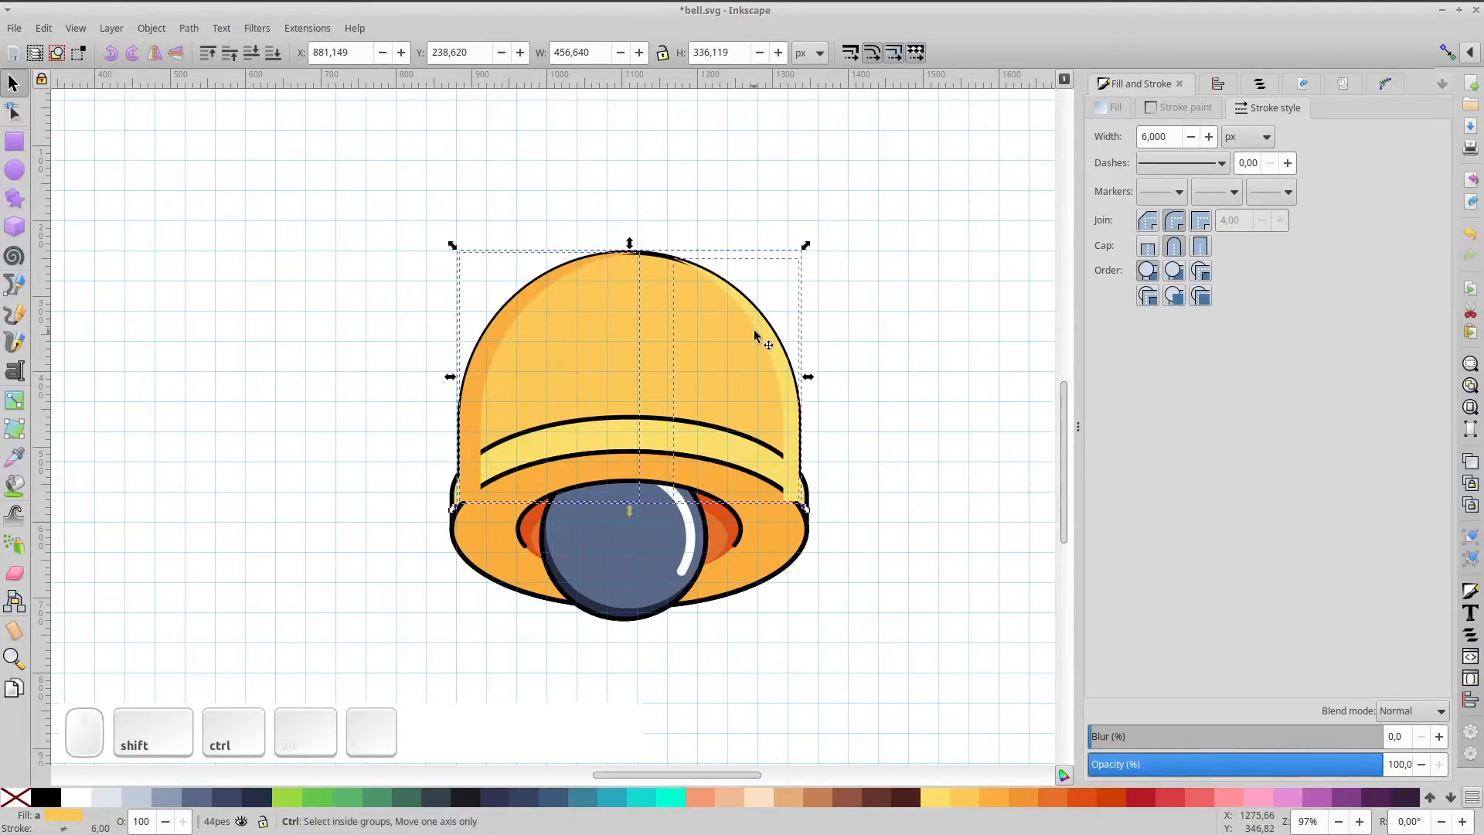
left_click(252, 59)
left_click(253, 59)
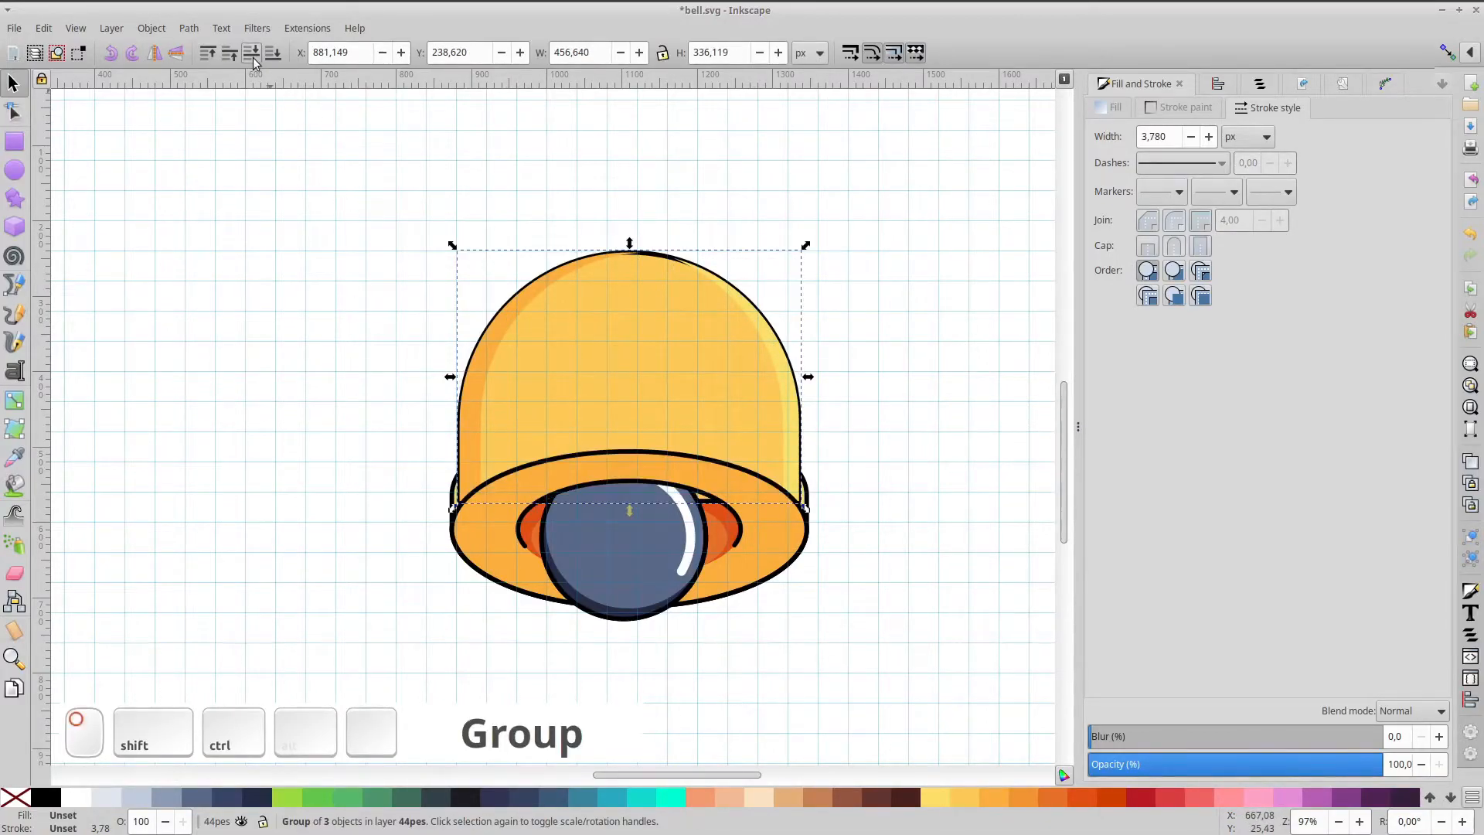
left_click(253, 59)
left_click(253, 59)
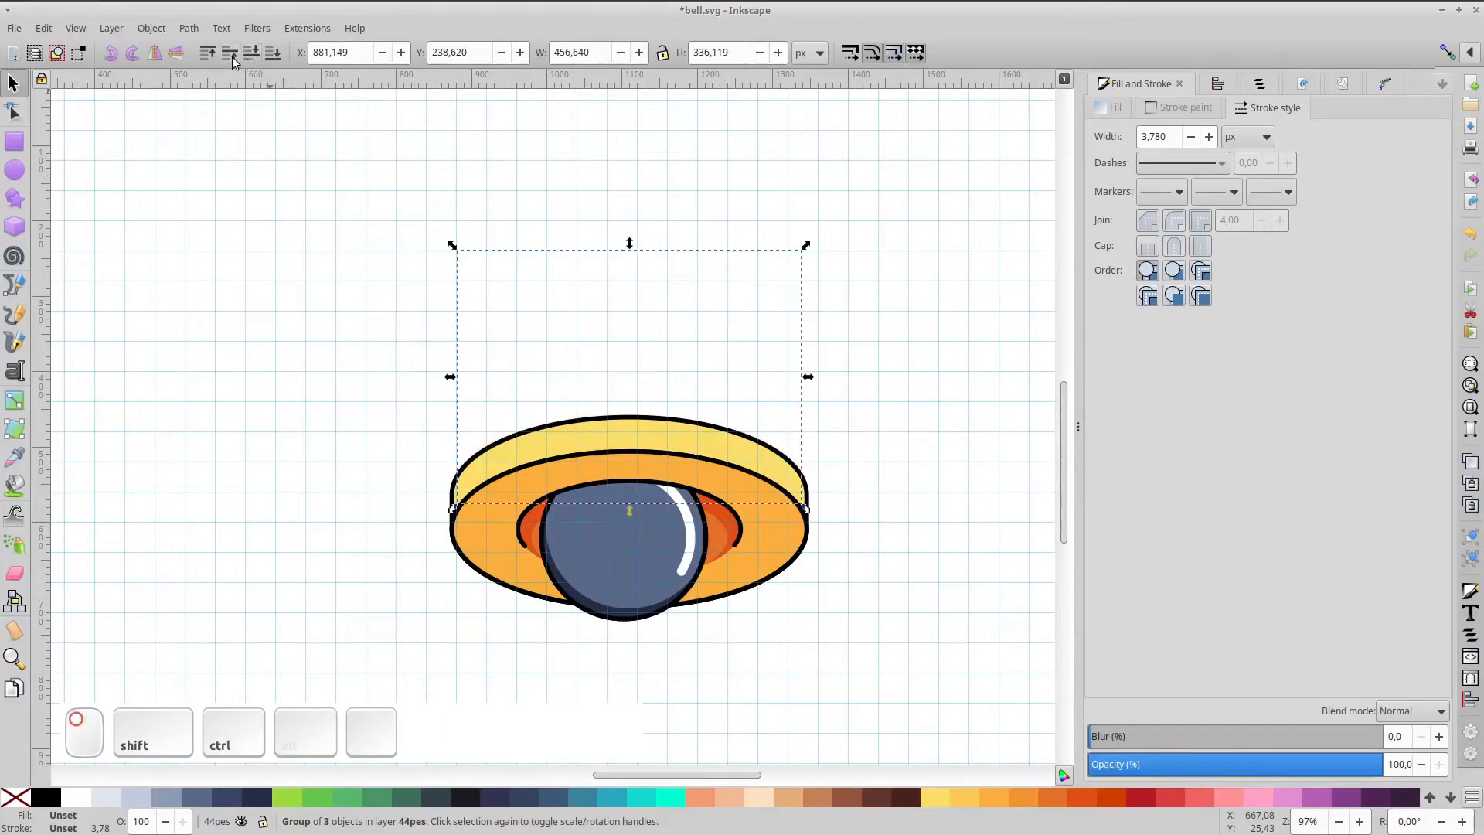
left_click(230, 54)
- Duplicate the dome inside its group and remove the copy's fill so its black outline covers the shading
left_click(646, 338, "ctrl")
key("ctrl+d")
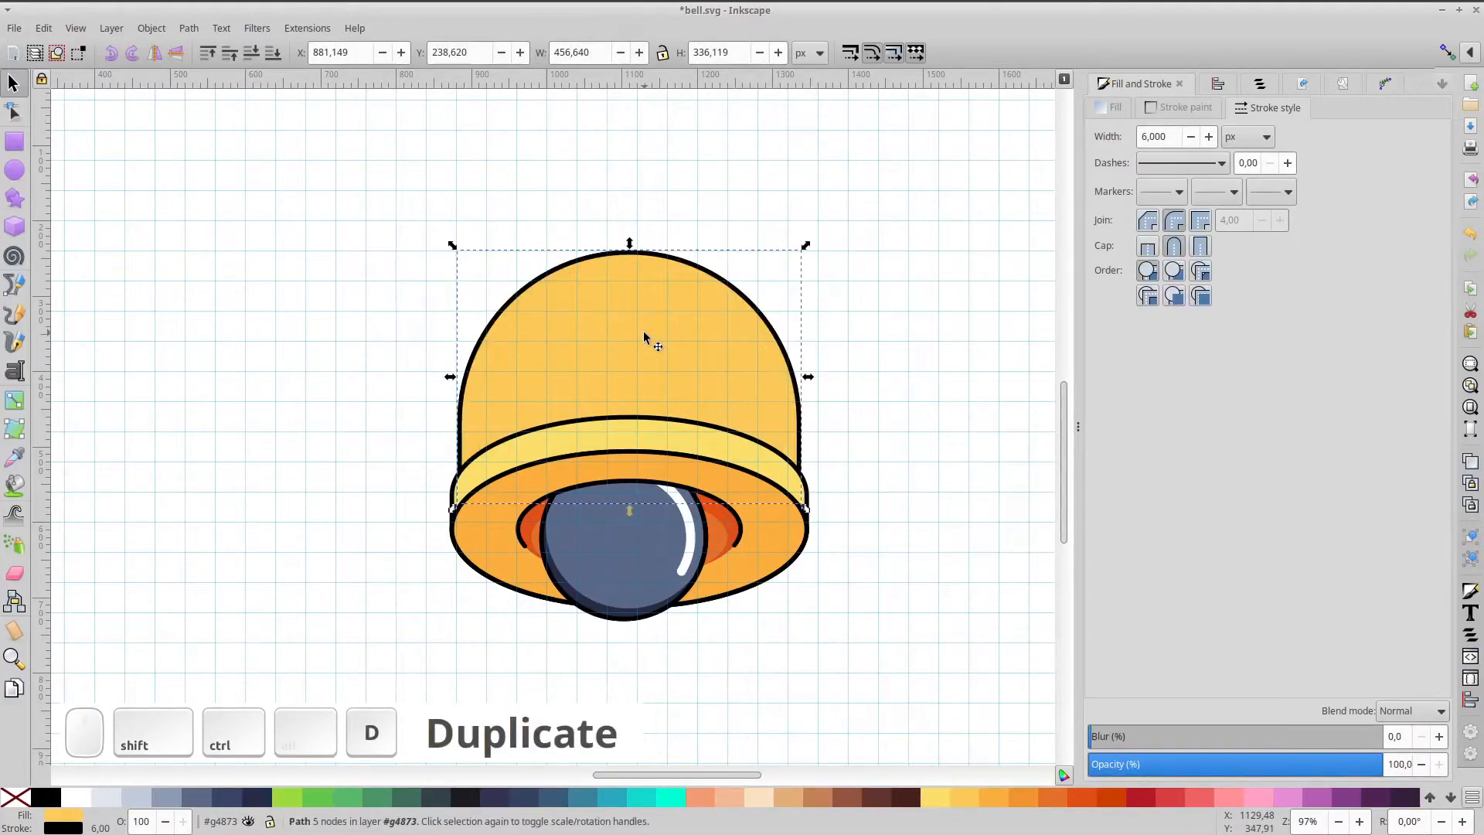
left_click(23, 801)
mouse_move(347, 197)
left_mouse_down()
mouse_move(619, 322)
mouse_move(629, 247)
left_mouse_up()
left_click(629, 434)
left_click(629, 391)
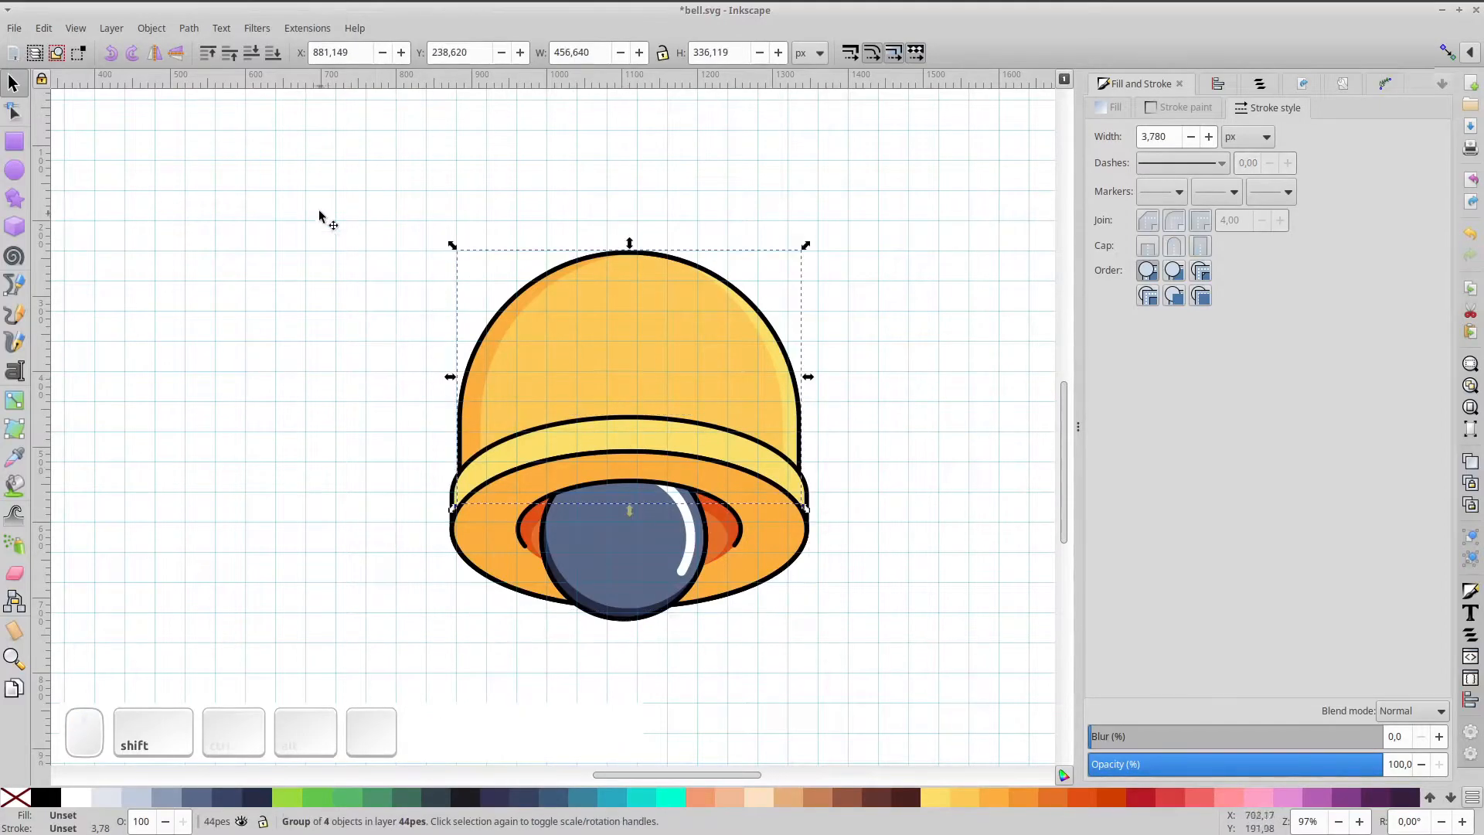
- Group all parts of the bell and enter the group to select the dome
left_click_drag(364, 172, 950, 681)
key("ctrl+g")
left_click(723, 408)
double_click(692, 332)
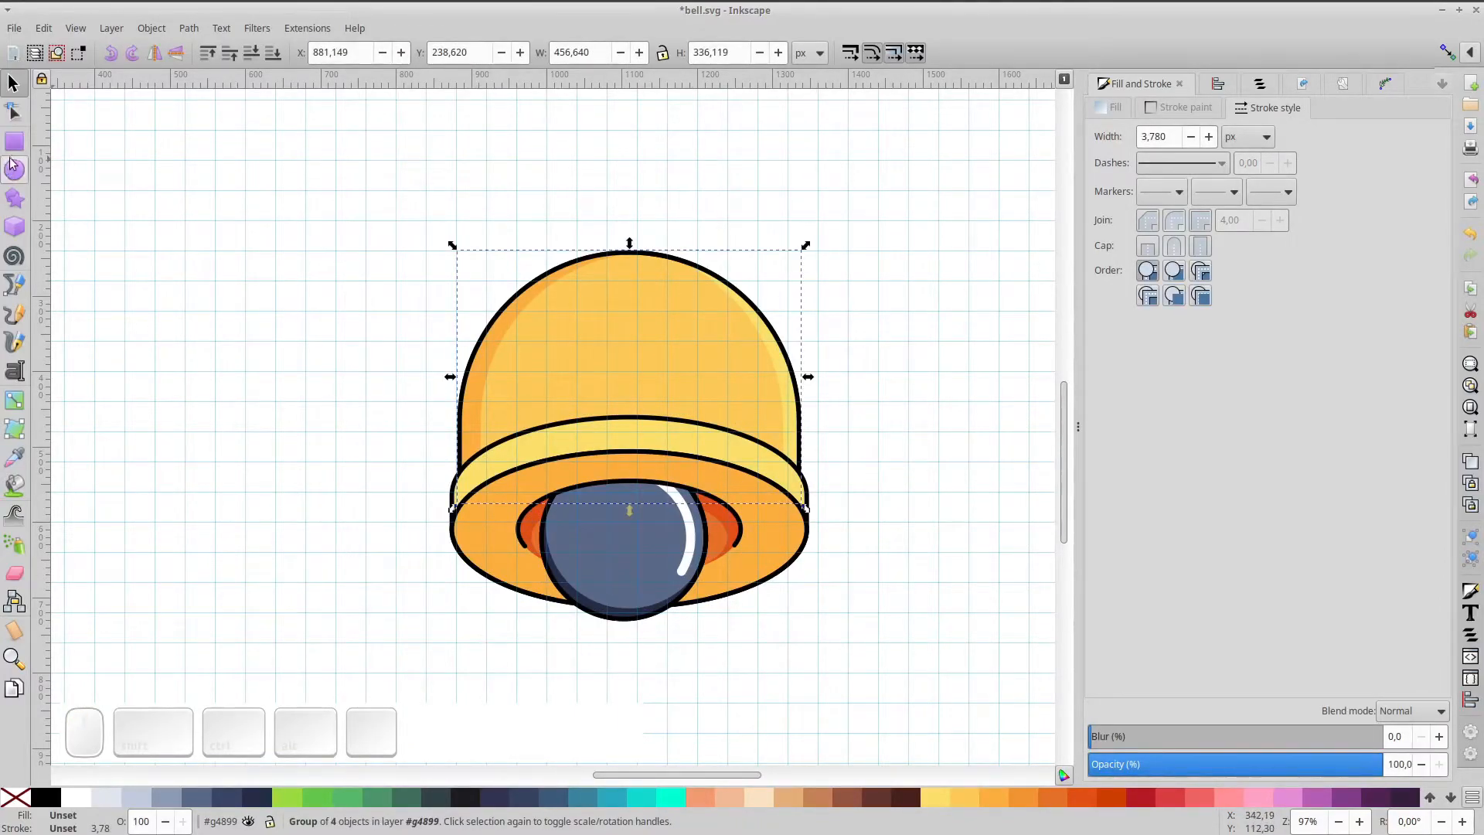
- Draw an unfilled, black-stroked rectangle about 207 by 293 px over the dome's top, with corners rounded to about 85 px
left_click(15, 143)
left_click_drag(583, 284, 715, 412)
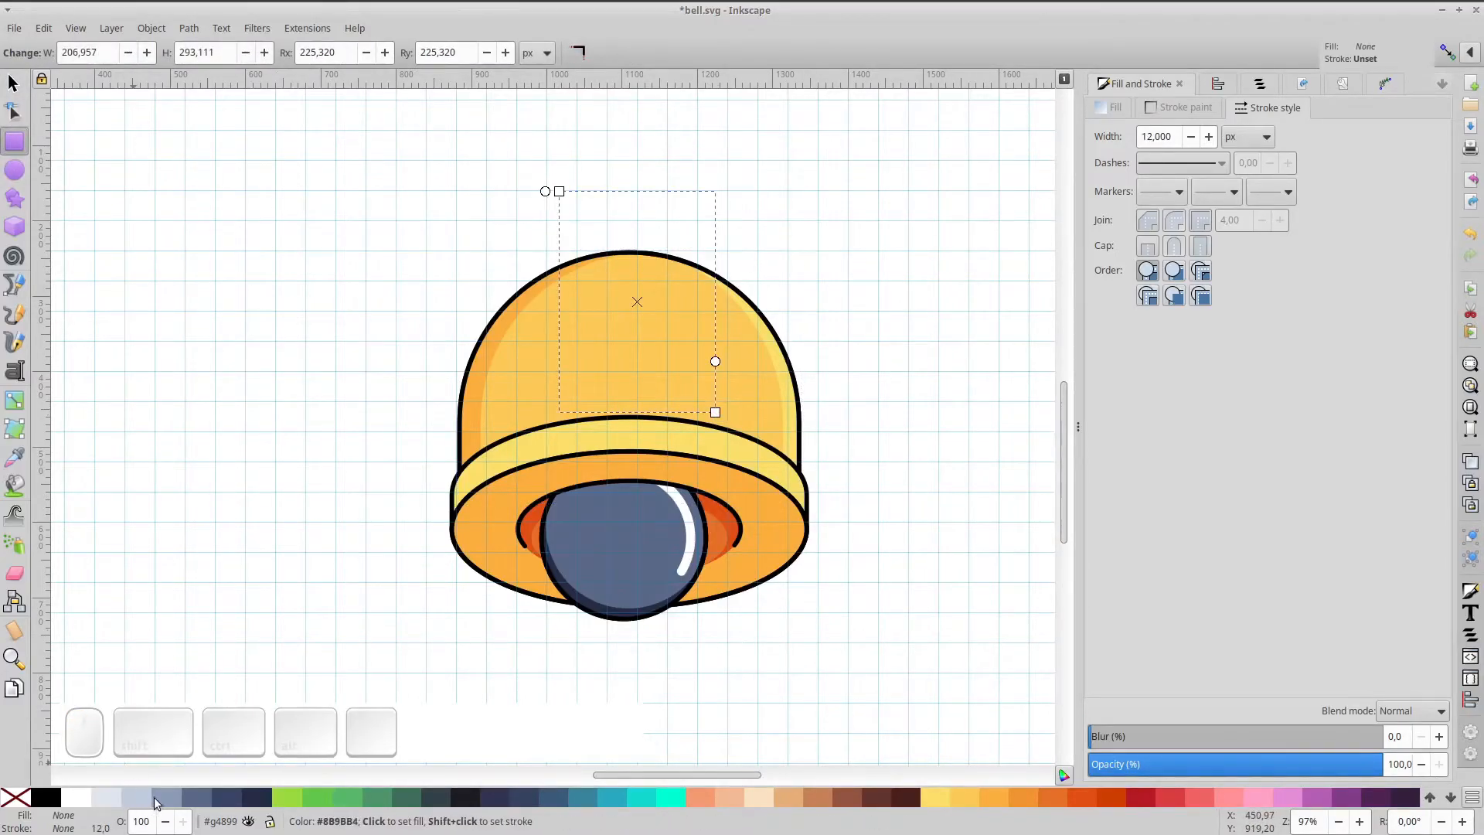
left_click(46, 796, "shift")
left_click_drag(712, 361, 753, 261)
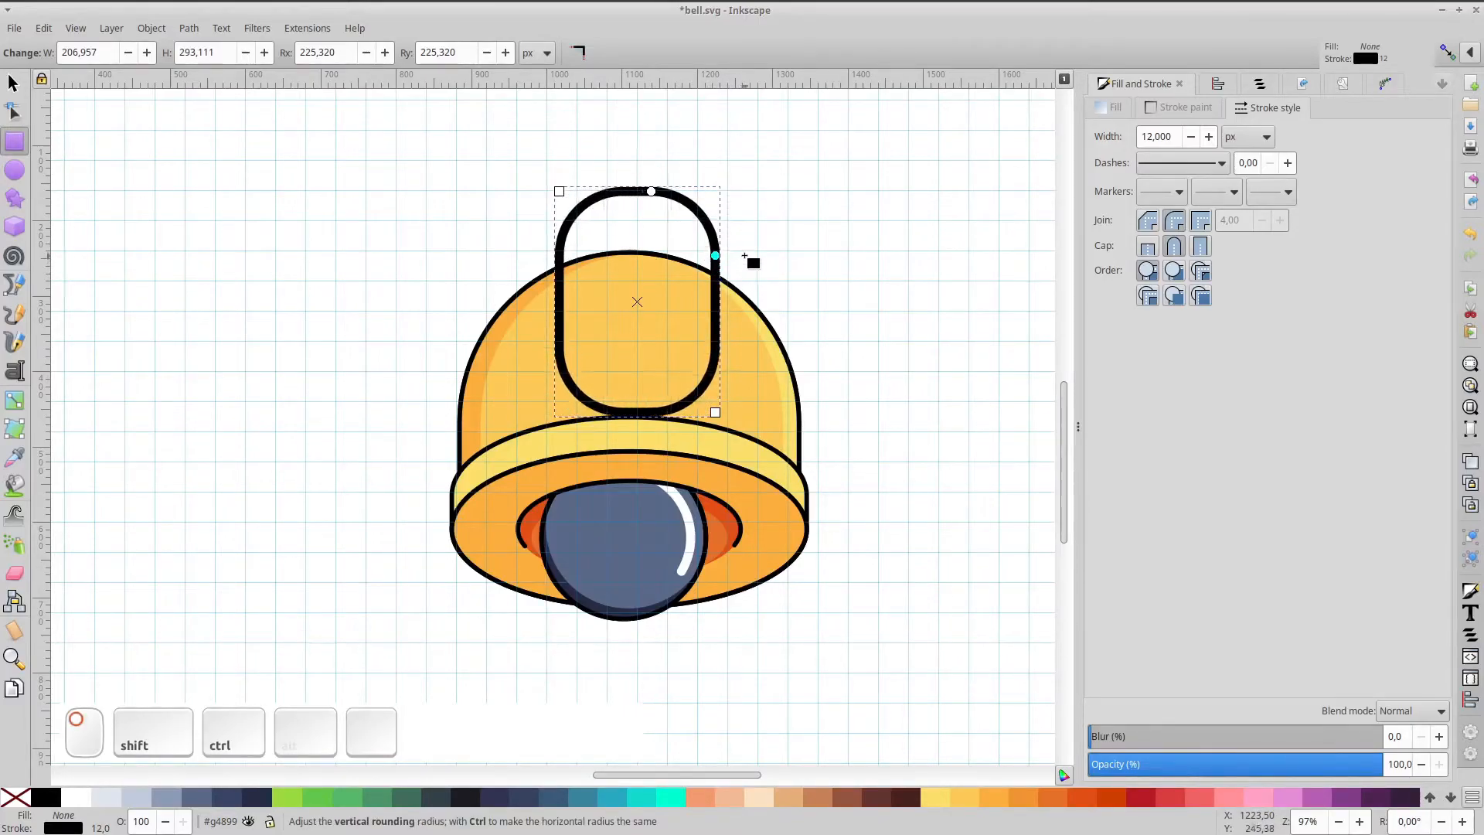
- Centre the rounded rectangle horizontally on the dome group
key("s")
left_click(649, 292, "shift")
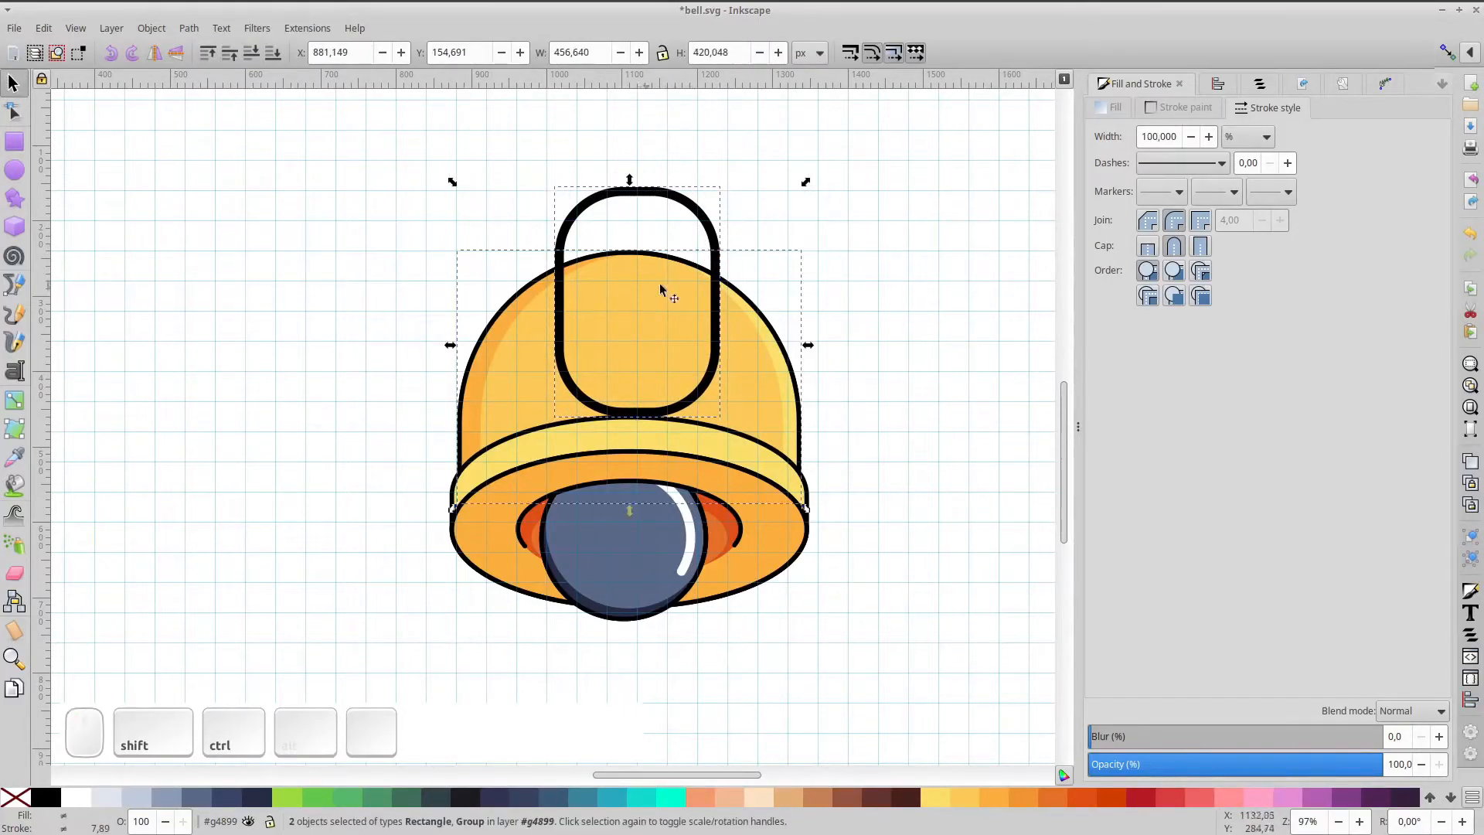
key("ctrl+shift+a")
left_click(1149, 206)
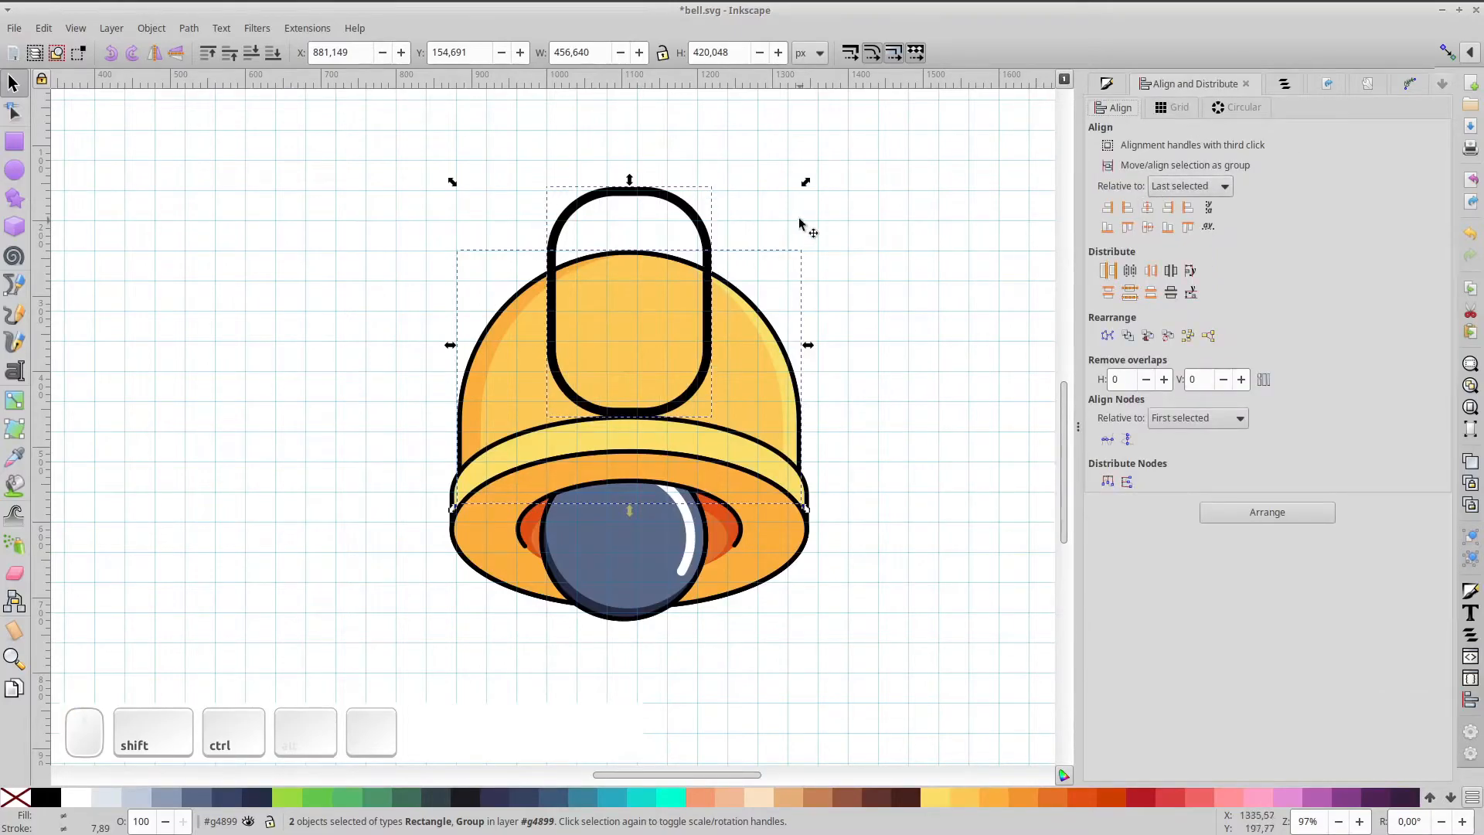
- Shorten the rounded rectangle to about 245 px high and set its stroke width to 70 px
left_click(700, 352)
key("r")
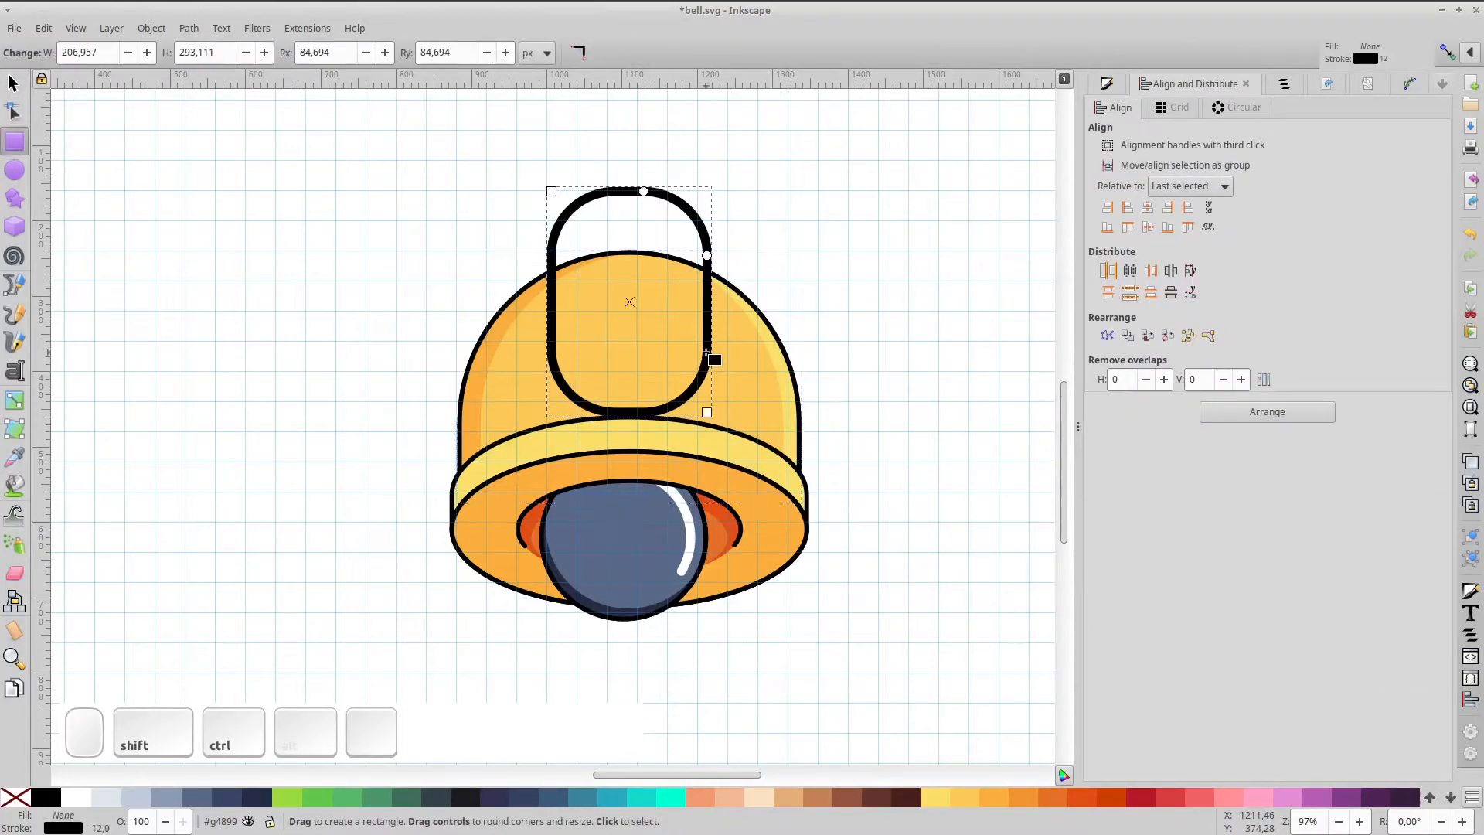
left_click_drag(706, 412, 706, 375)
left_click(1106, 84)
left_click(1208, 138)
left_click(1207, 138)
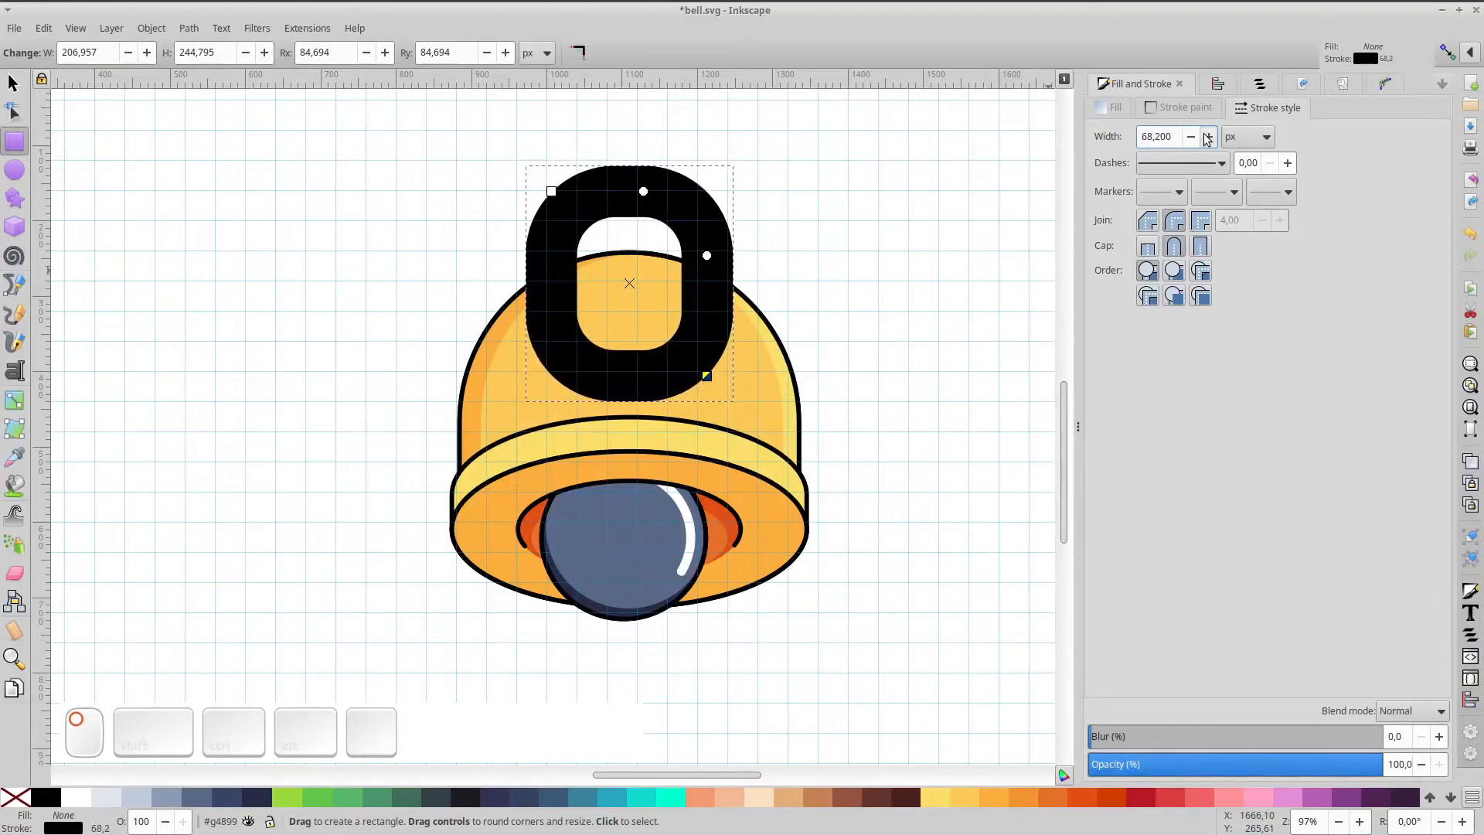
left_click_drag(1173, 137, 1118, 137)
type("70")
key("Return")
- Convert the rectangle's stroke to a path, then give it a light blue-grey fill and a 6 px black stroke
left_click(190, 28)
left_click(201, 62)
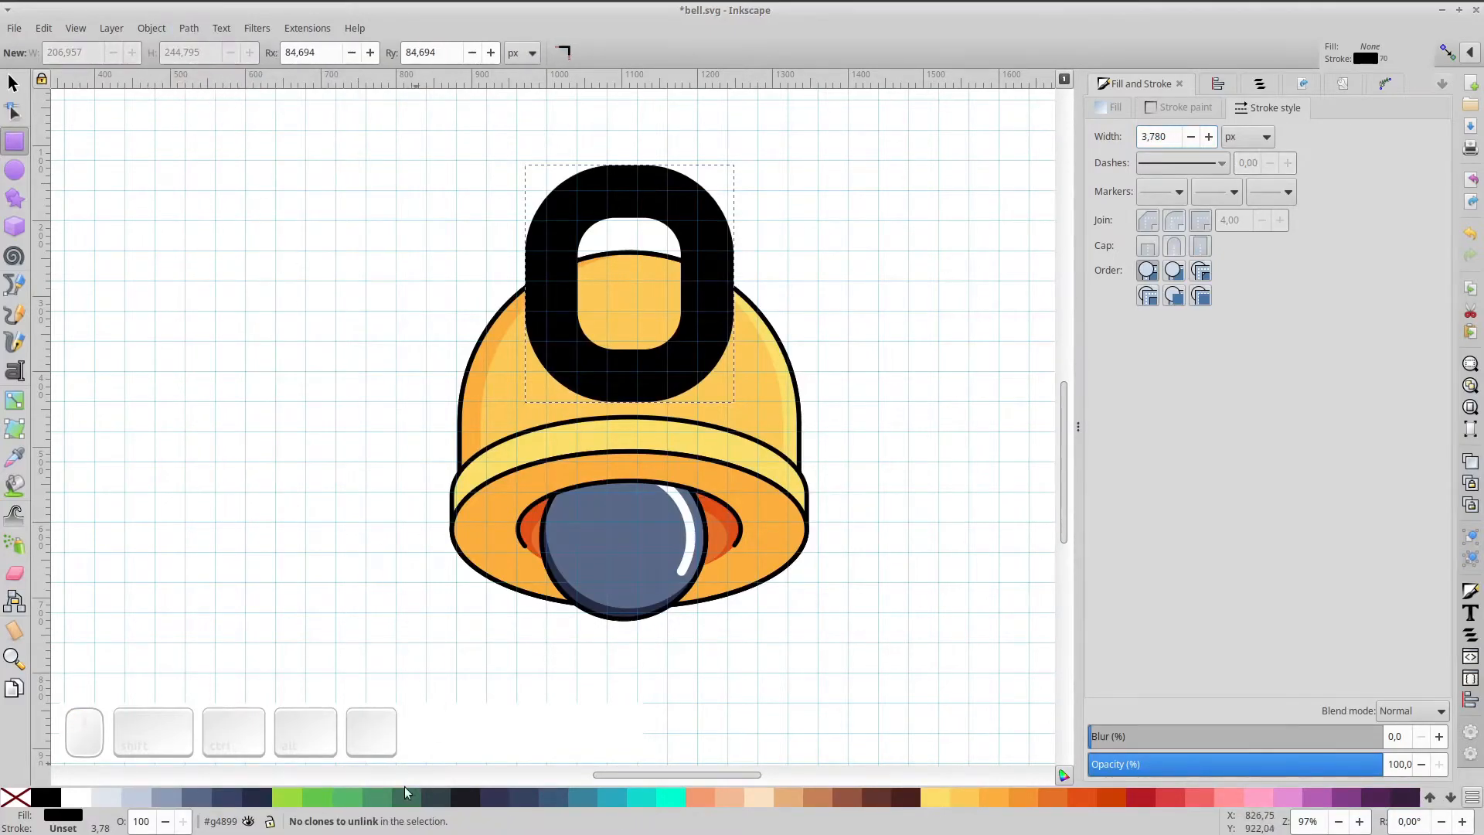
left_click(133, 796)
left_click(165, 799)
left_click(37, 798, "shift")
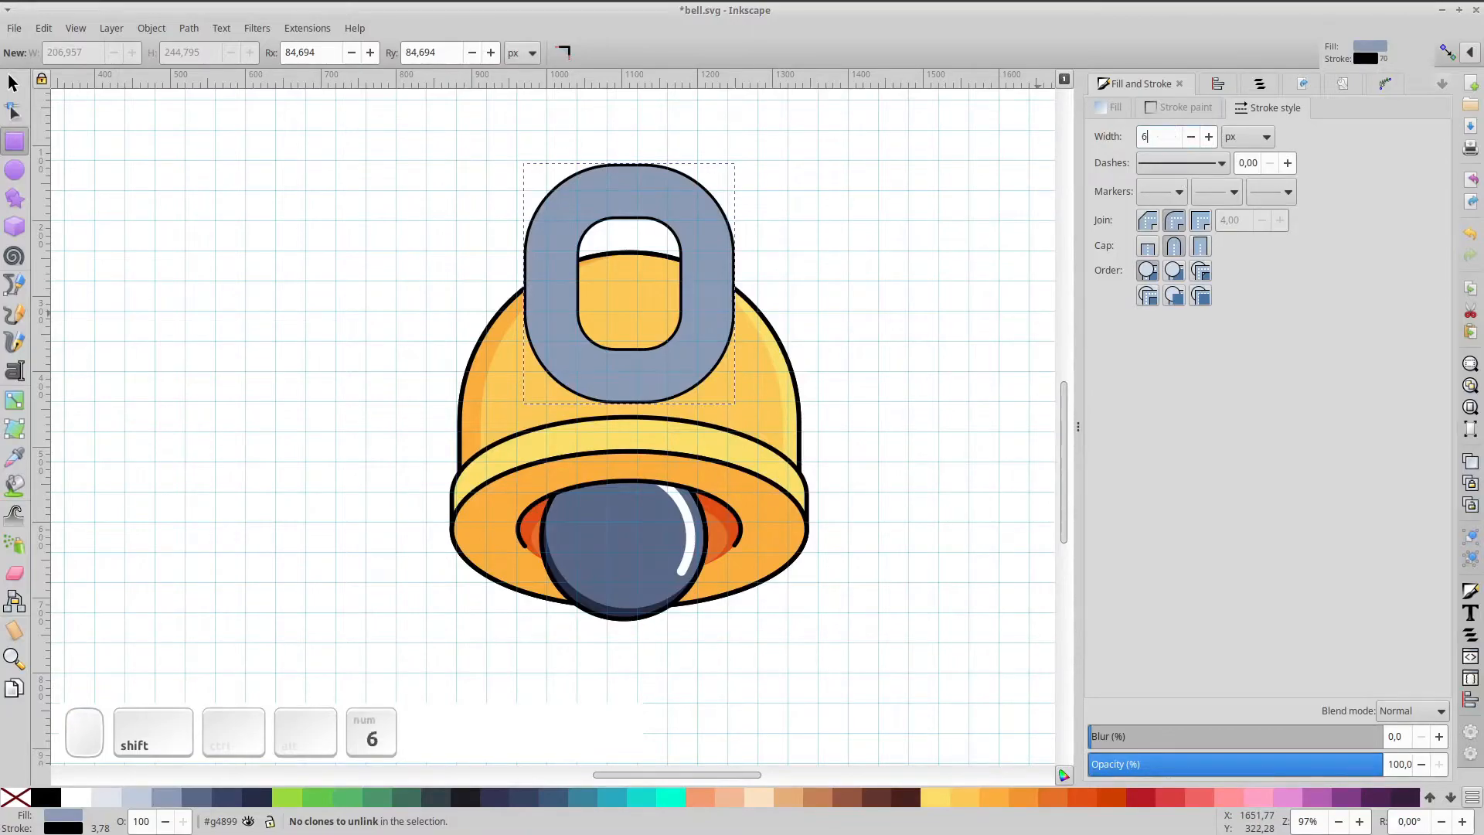
type("6")
key("Return")
- Send the blue-grey handle behind the dome, enlarge it to about 291 by 330 px and move it up slightly
key("s")
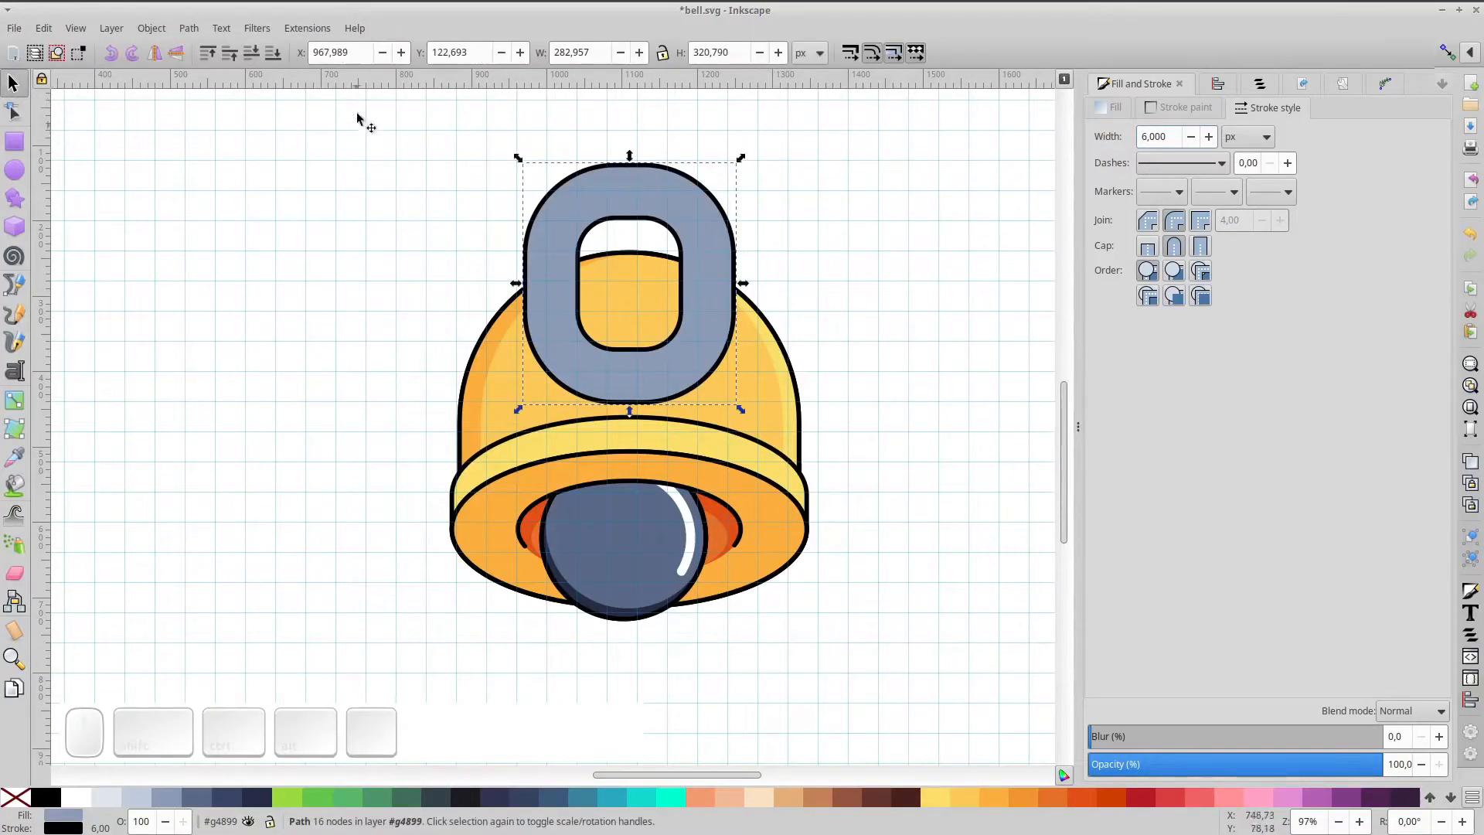
left_click(259, 57)
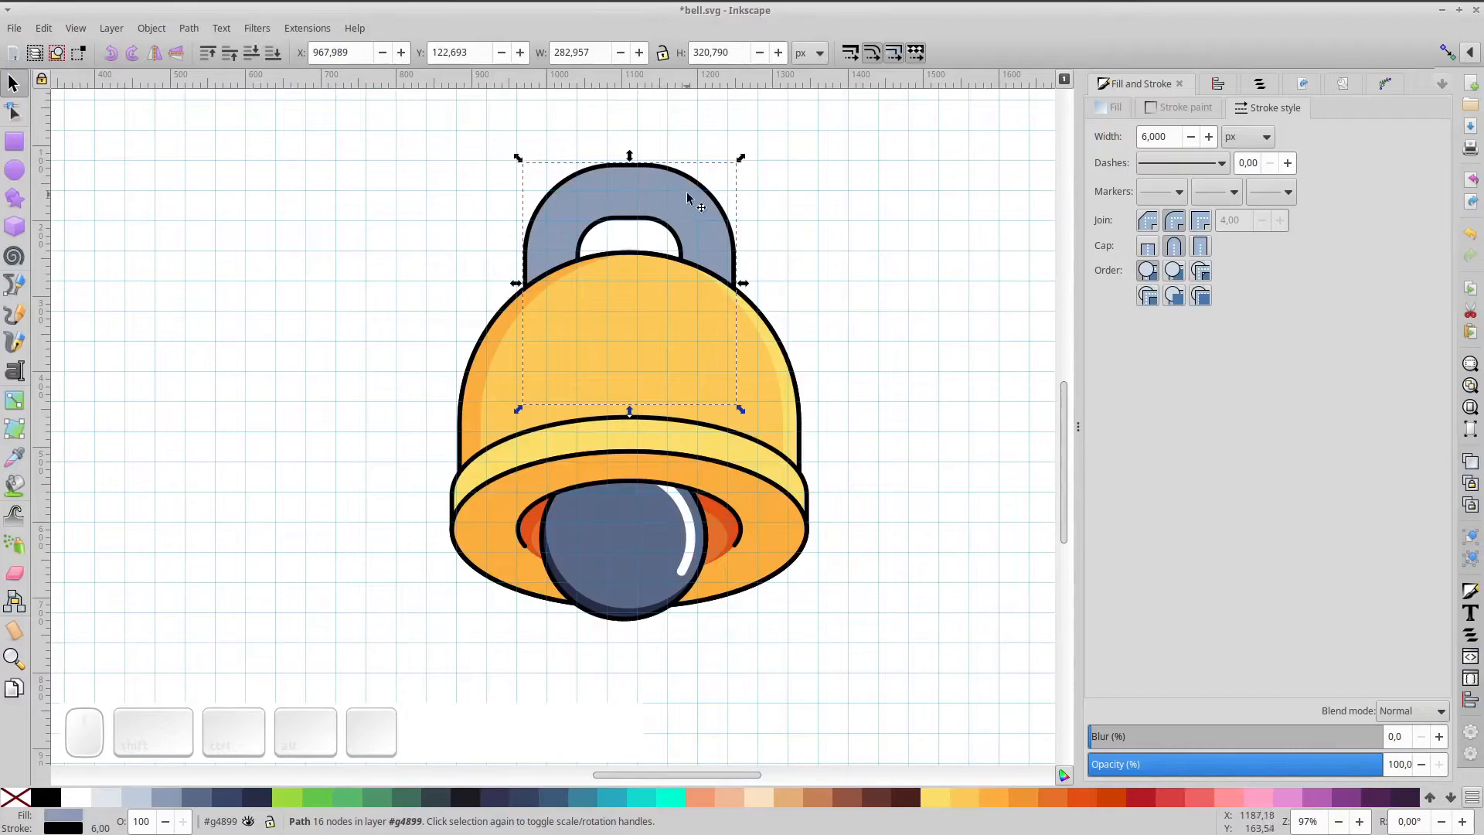
left_click_drag(739, 158, 741, 154)
left_click_drag(713, 202, 709, 191)
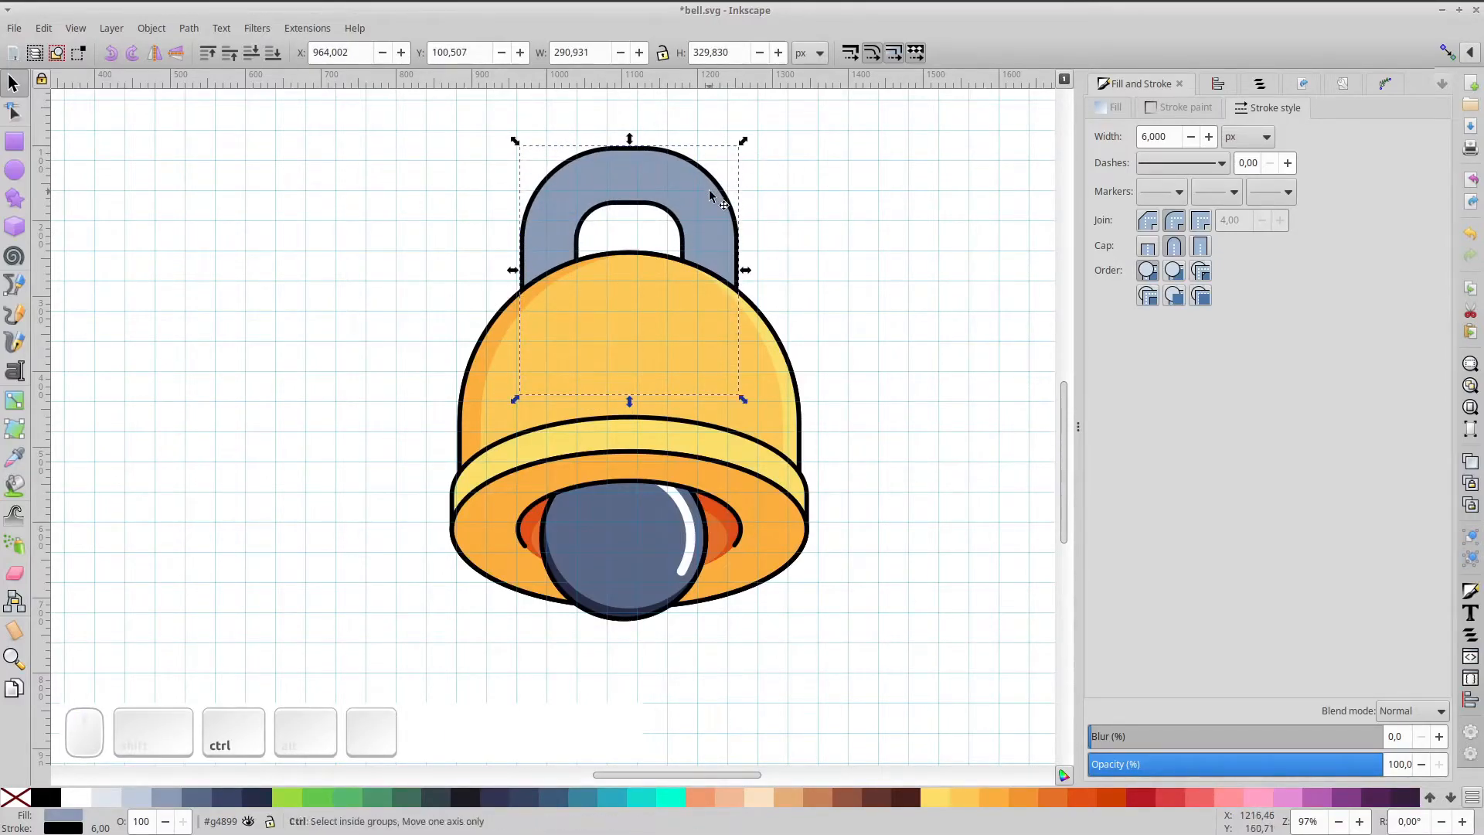
- Duplicate the handle, offset the copy about 16 px to the right and subtract it from the handle shape beneath
key("ctrl+d")
left_click_drag(576, 196, 589, 198)
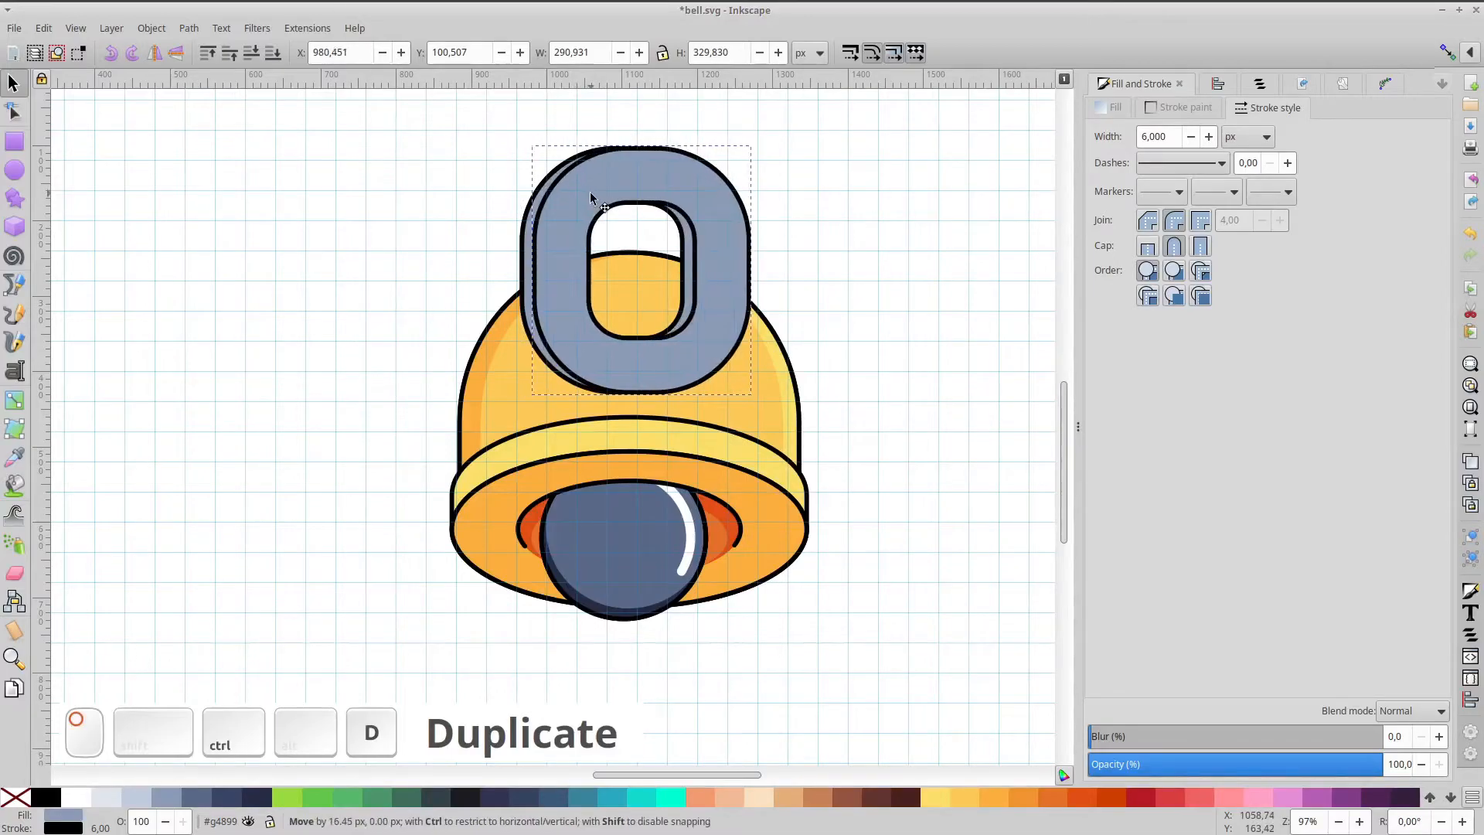
left_click(518, 209, "shift")
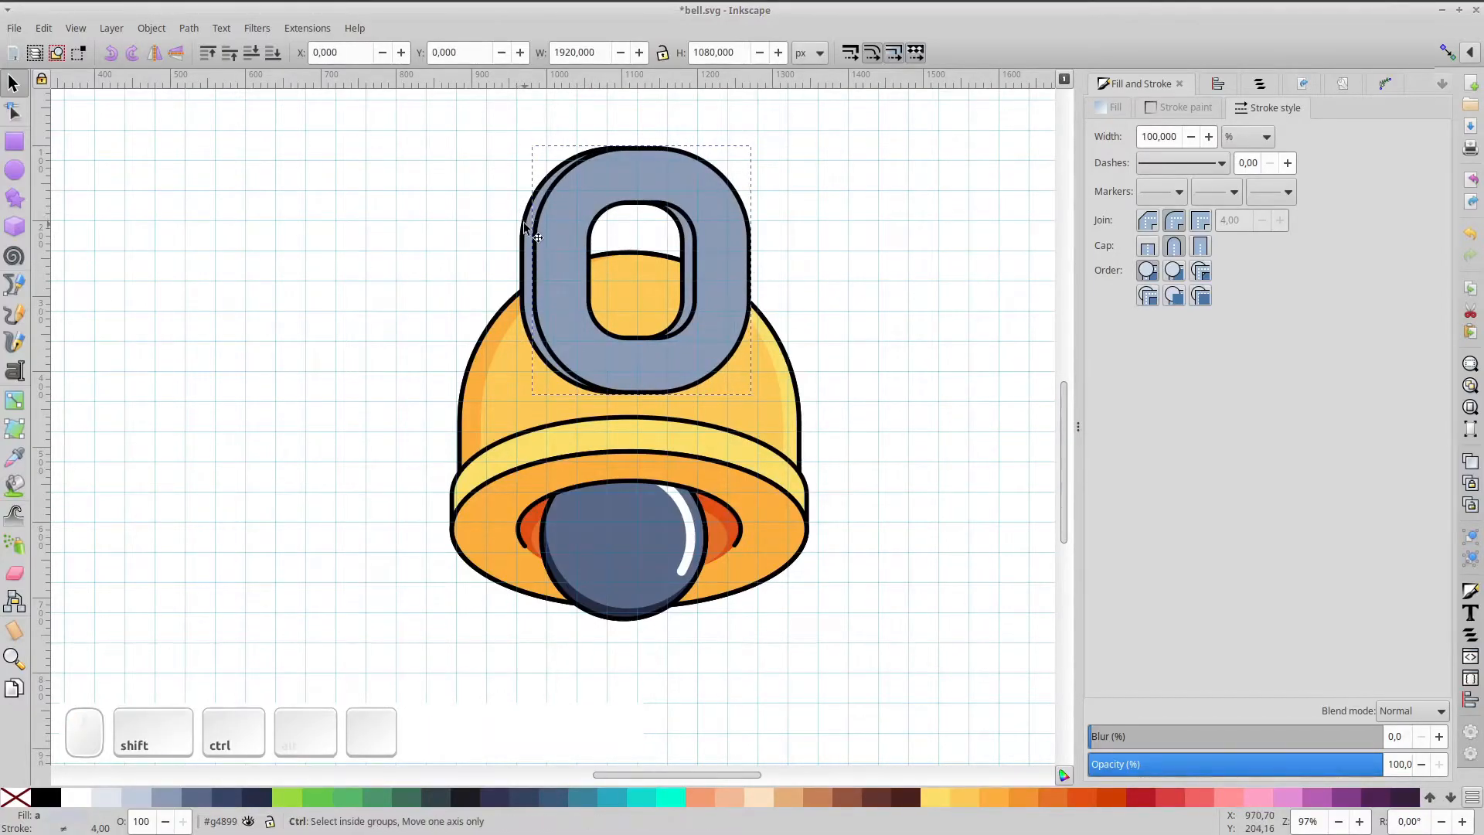
scroll(534, 242, "up", 1)
key("ctrl+z")
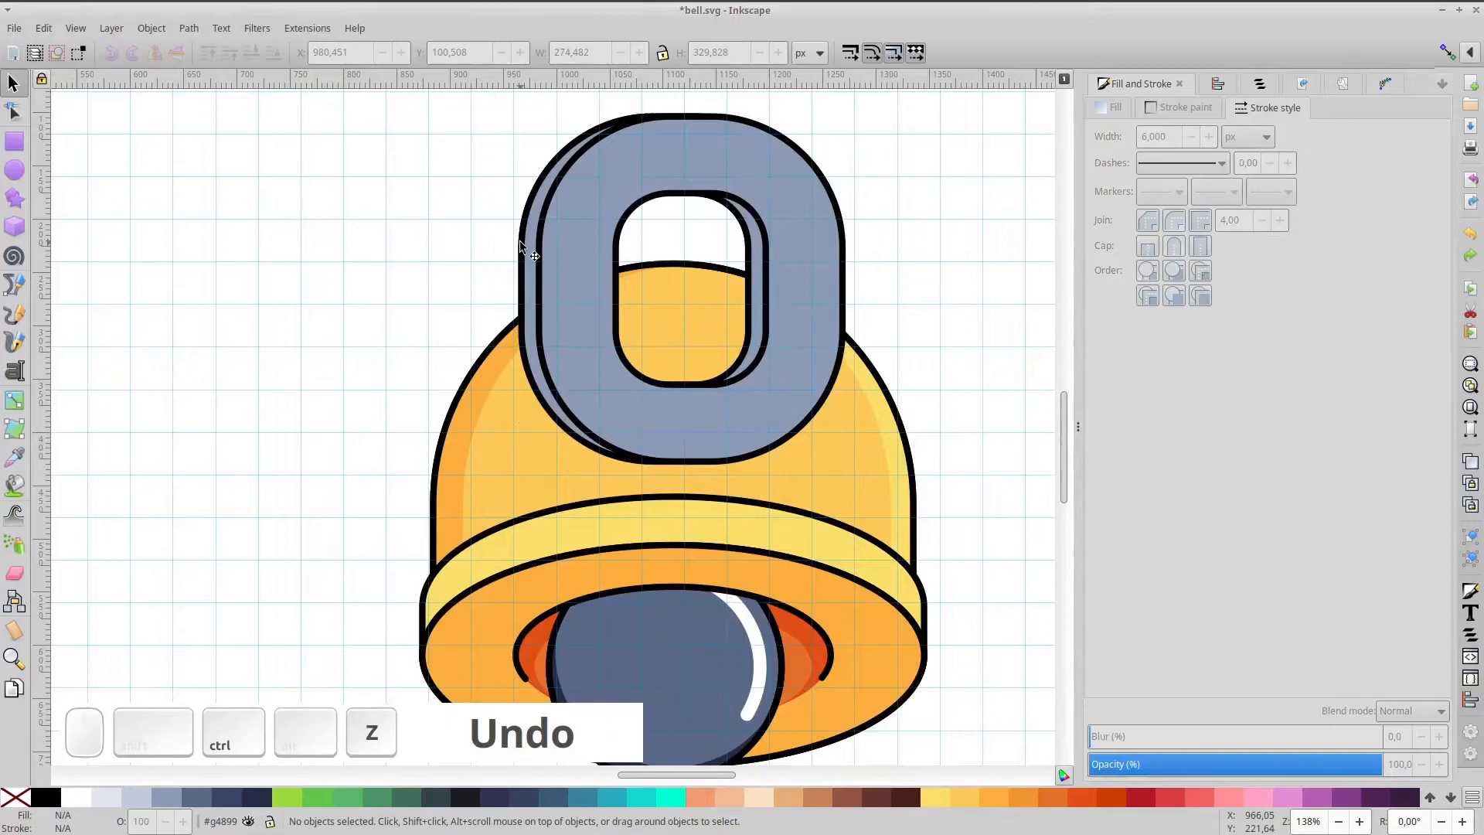
left_click(552, 270)
left_click(521, 289, "shift")
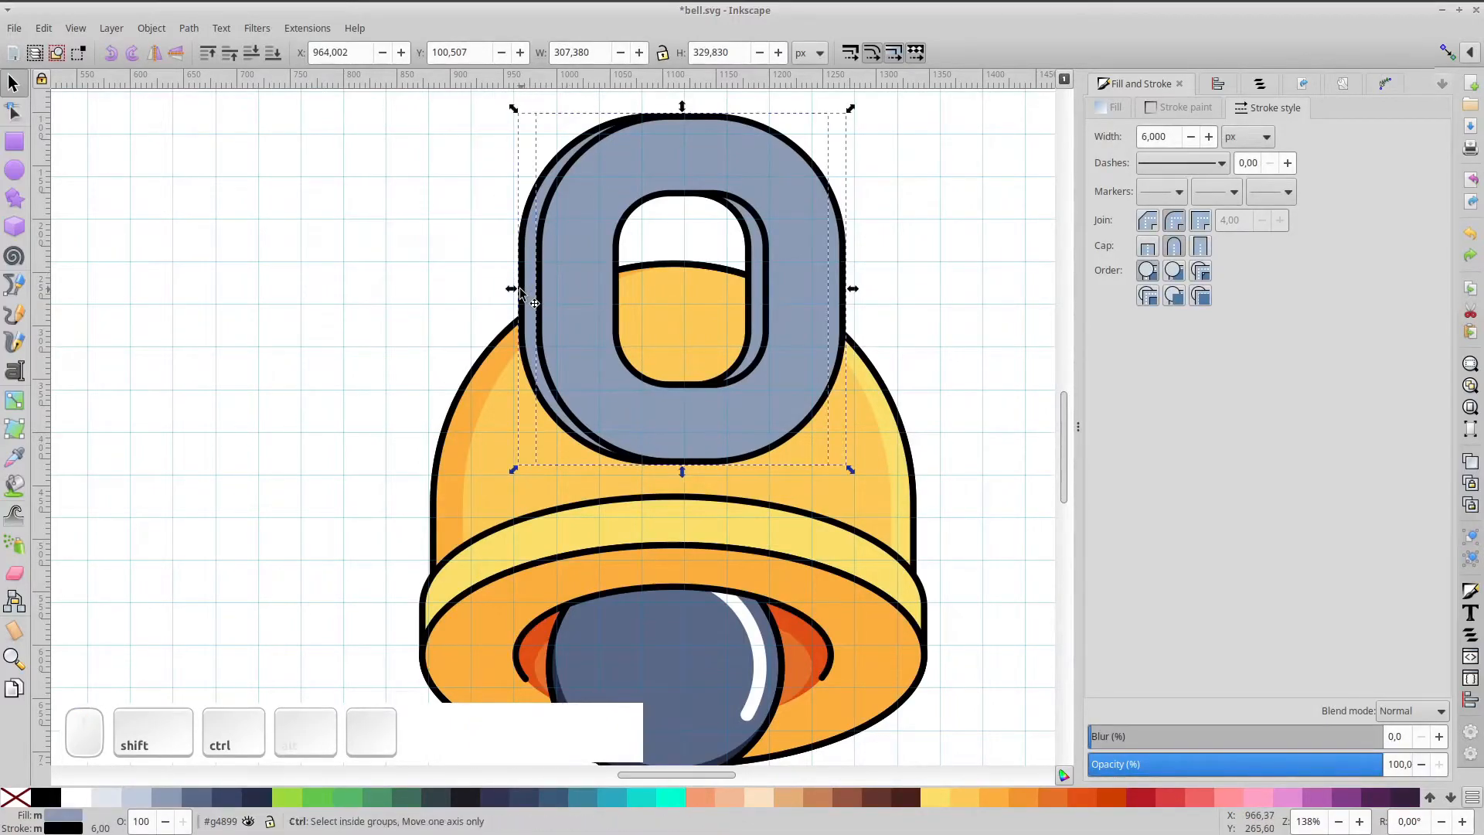
key("ctrl+minus")
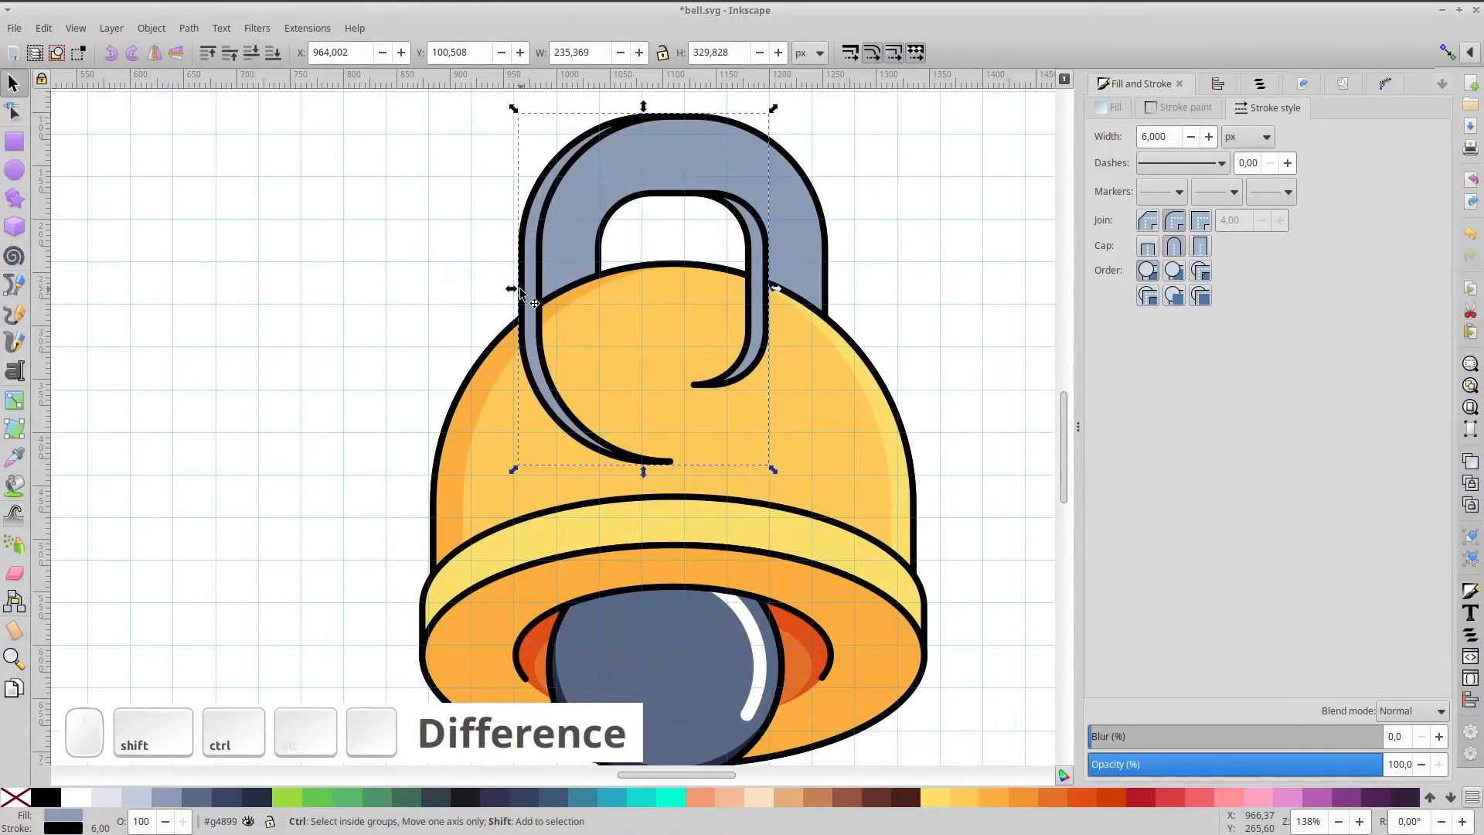
- Break the handle's shading shape apart and delete the piece along the inner opening
key("ctrl+shift+k")
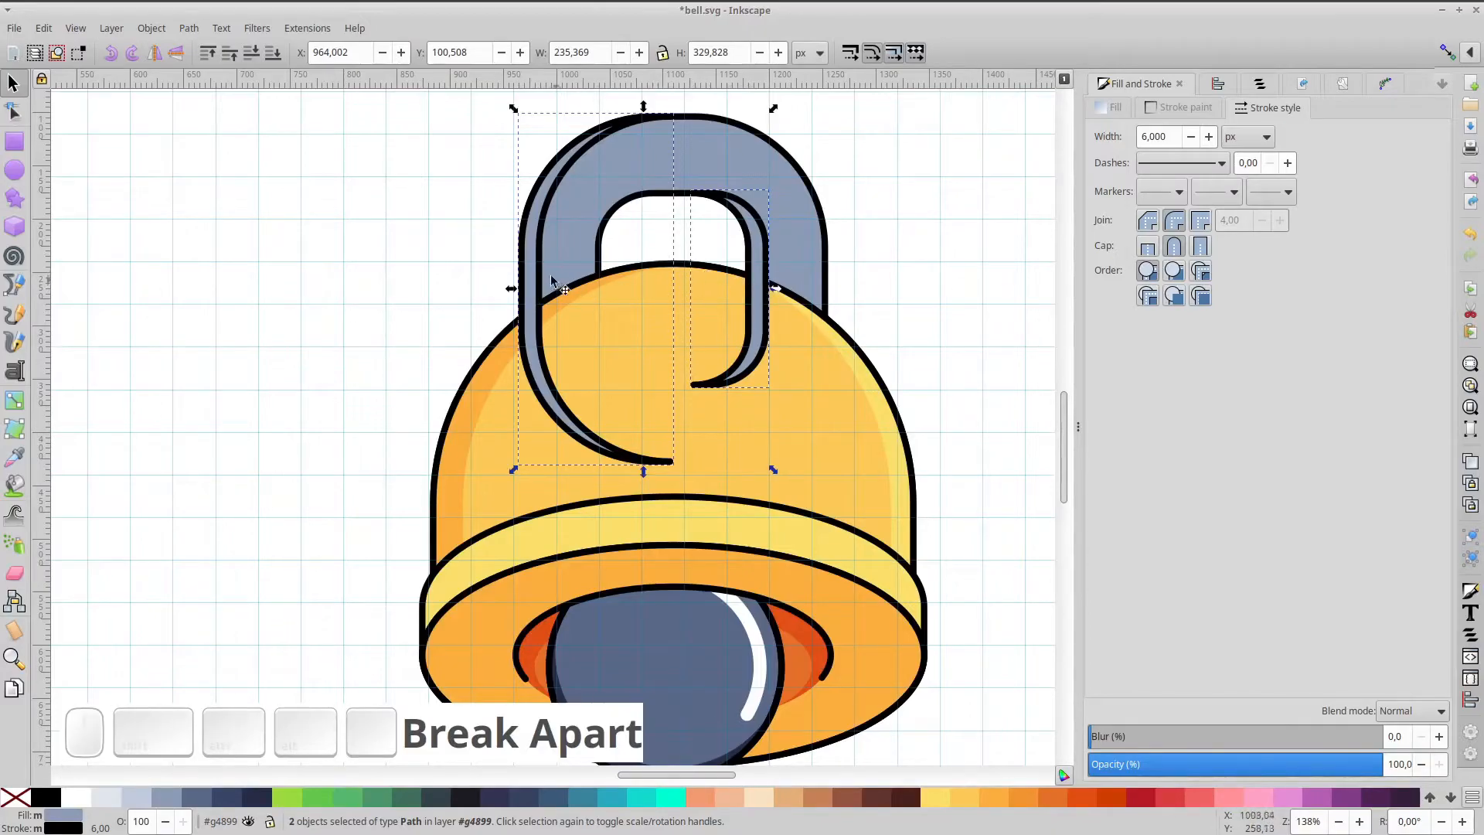
left_click(532, 253, "shift")
key("Delete")
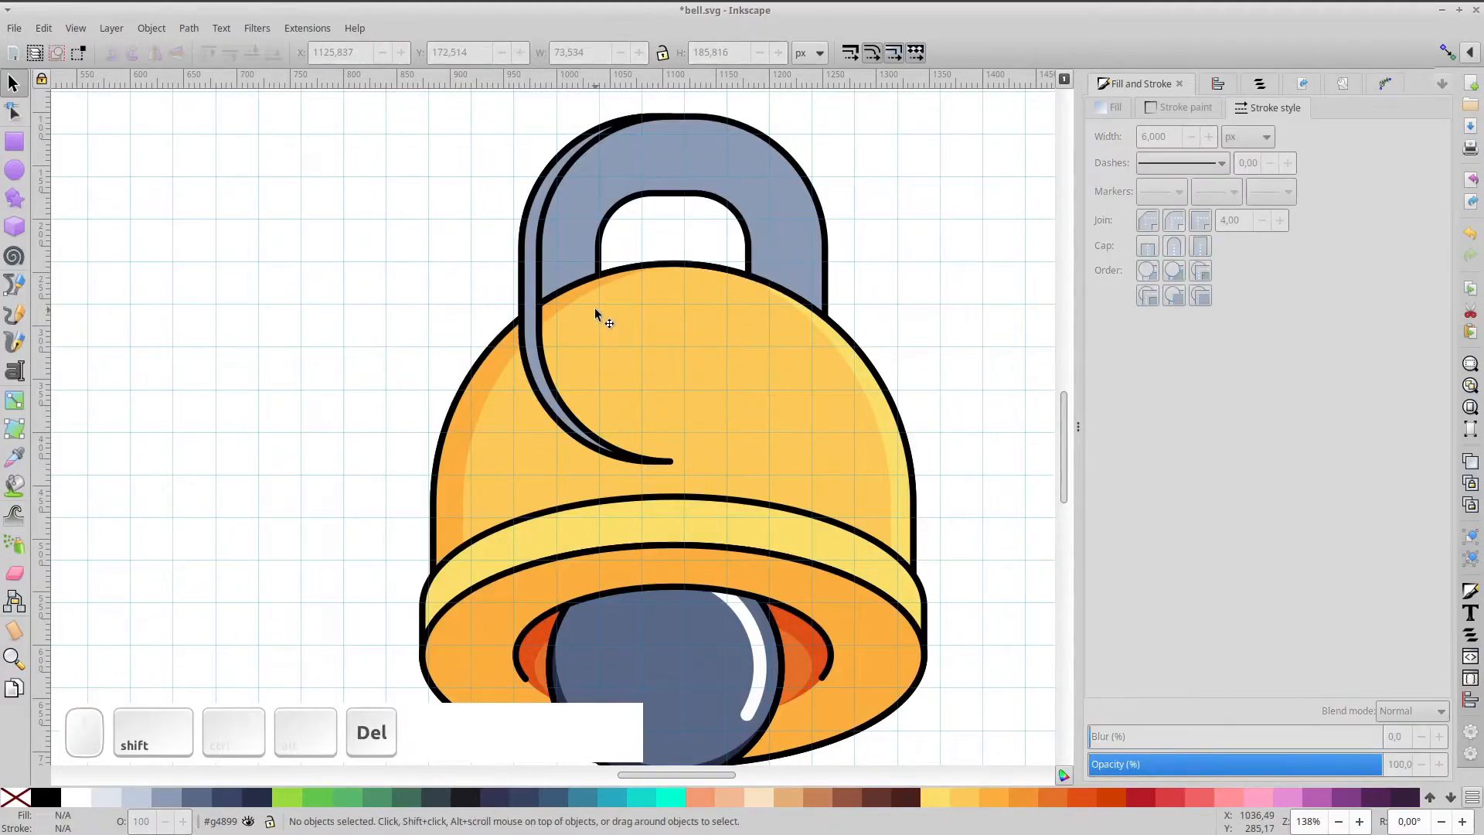
- Group the handle with its left shading crescent and send the group behind the dome
left_click(574, 252)
left_click(532, 241, "shift")
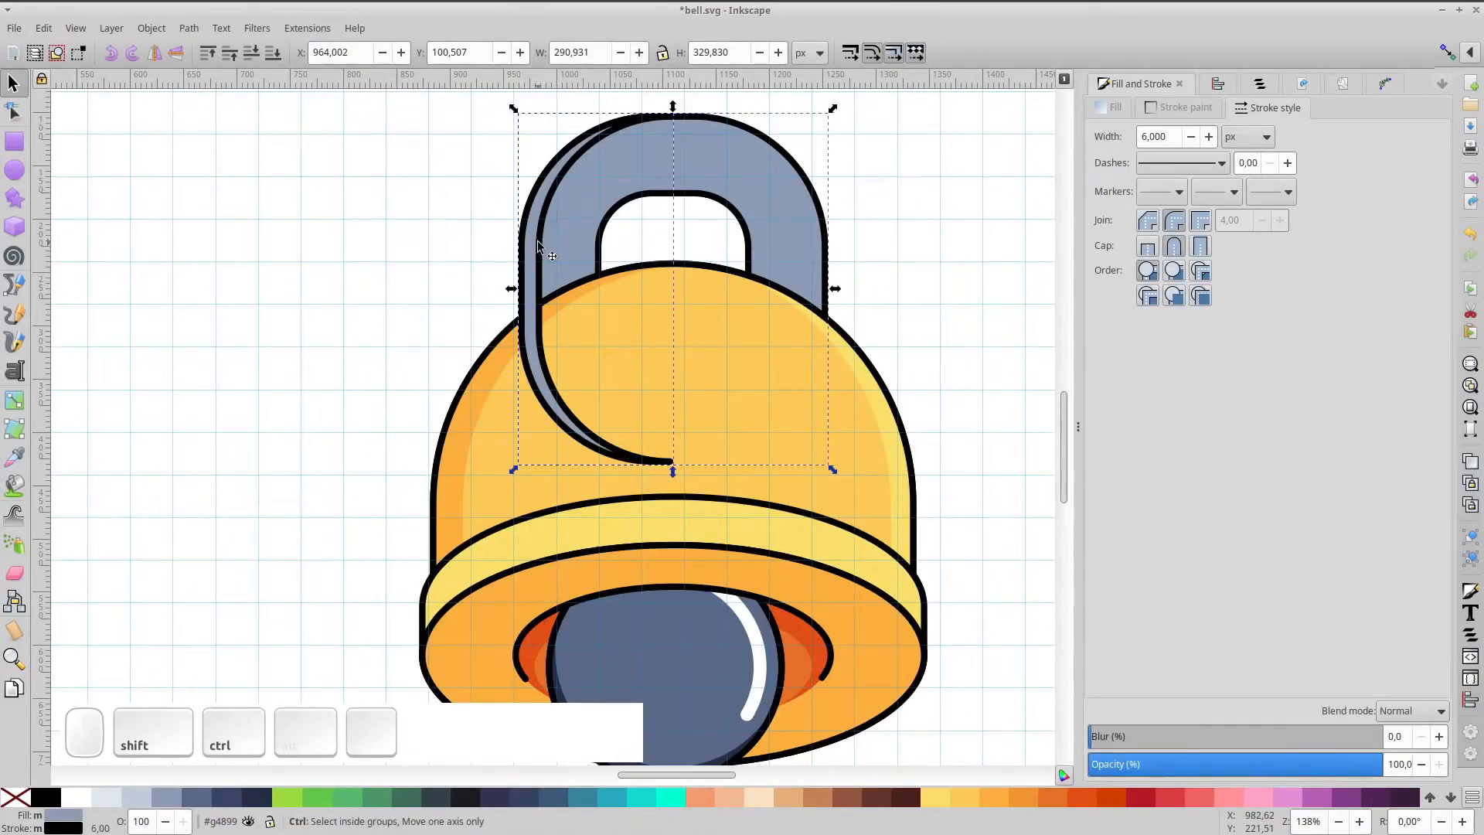
key("ctrl+g")
left_click(260, 58)
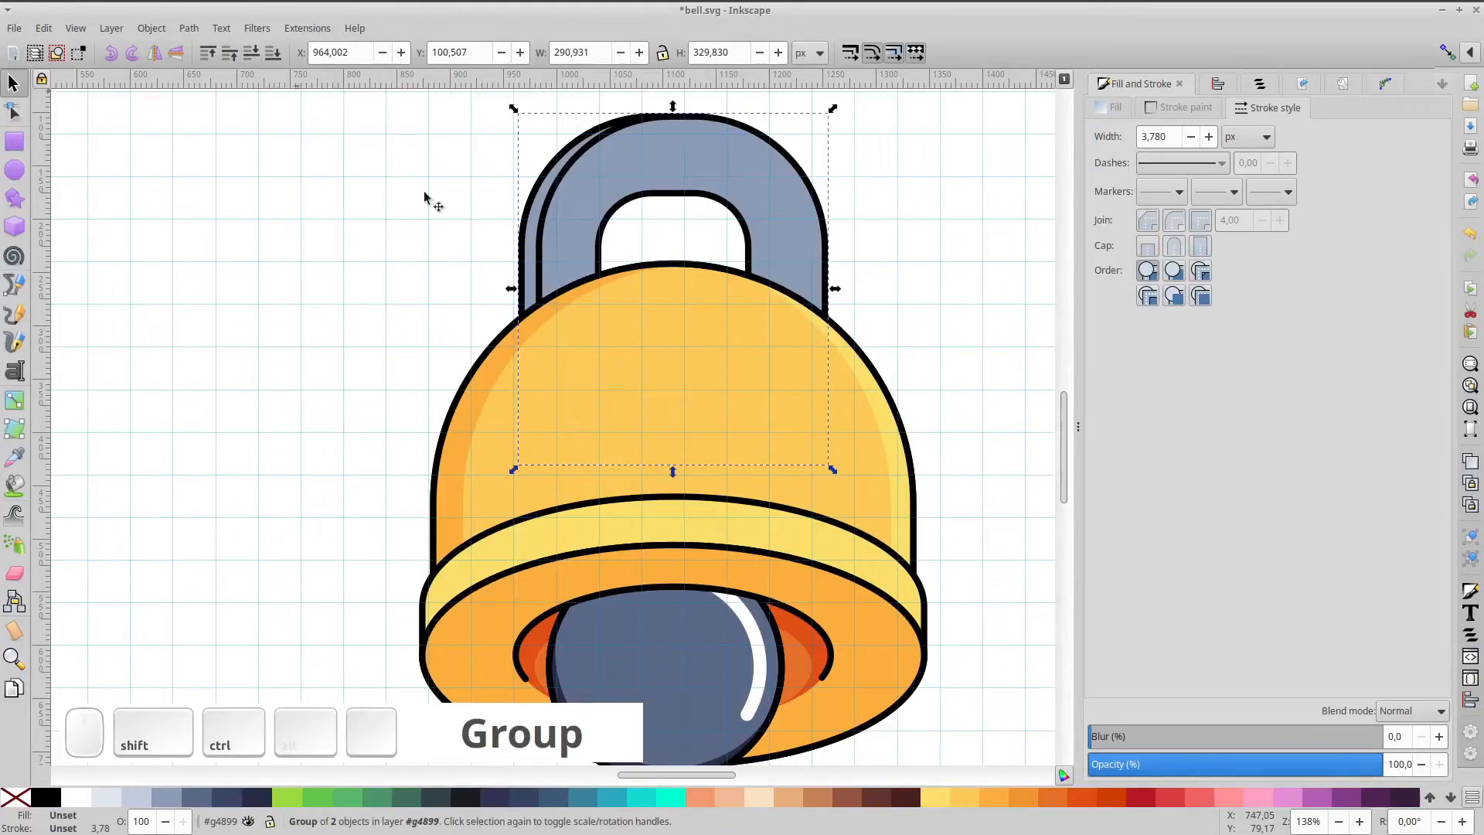
- Remove the outline from the handle's shading crescent, then duplicate the handle and remove the copy's fill to restore the outline above it
double_click(530, 267)
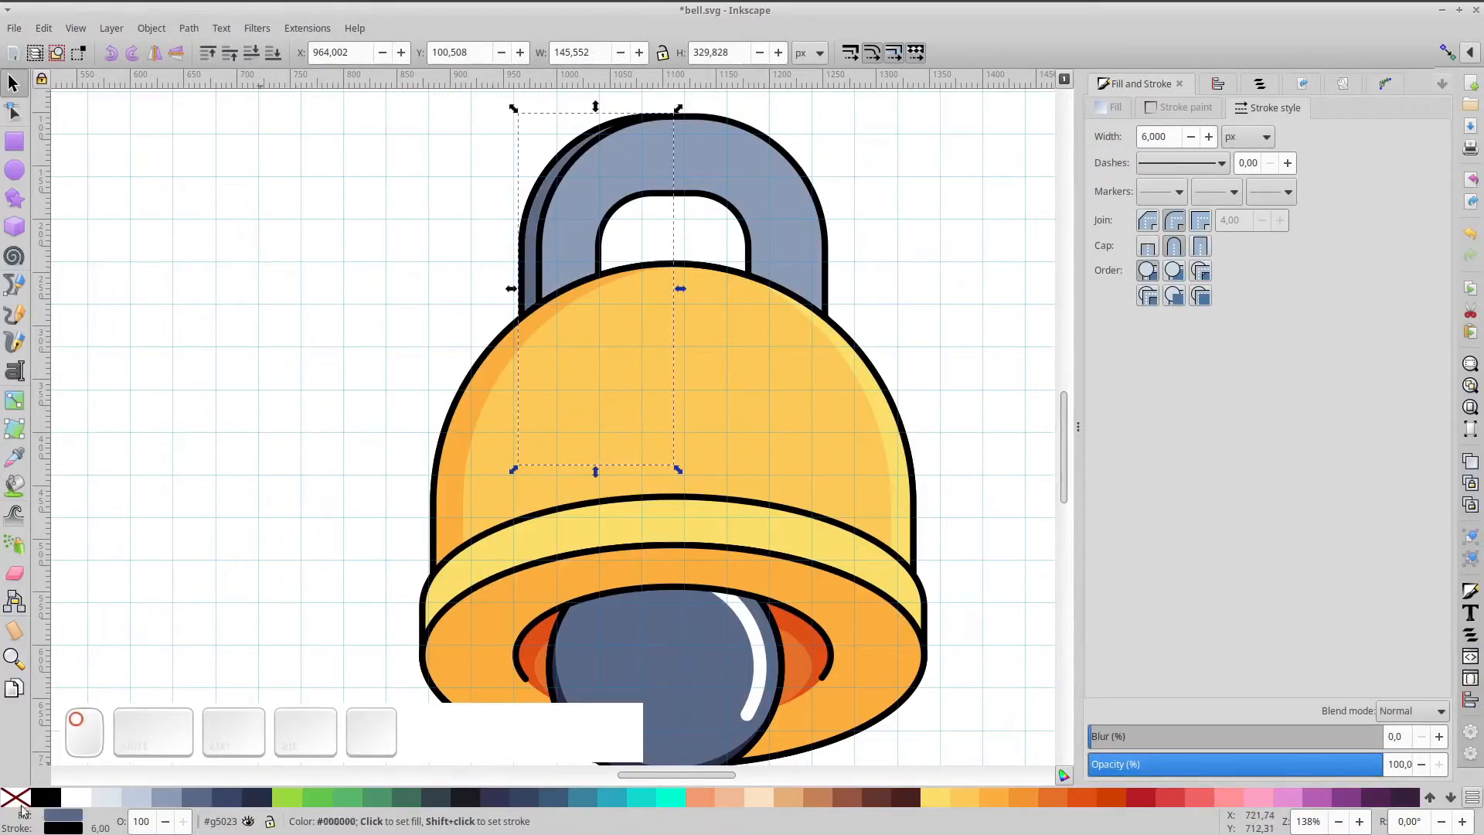
left_click(15, 797, "shift")
left_click(555, 247)
key("ctrl+d")
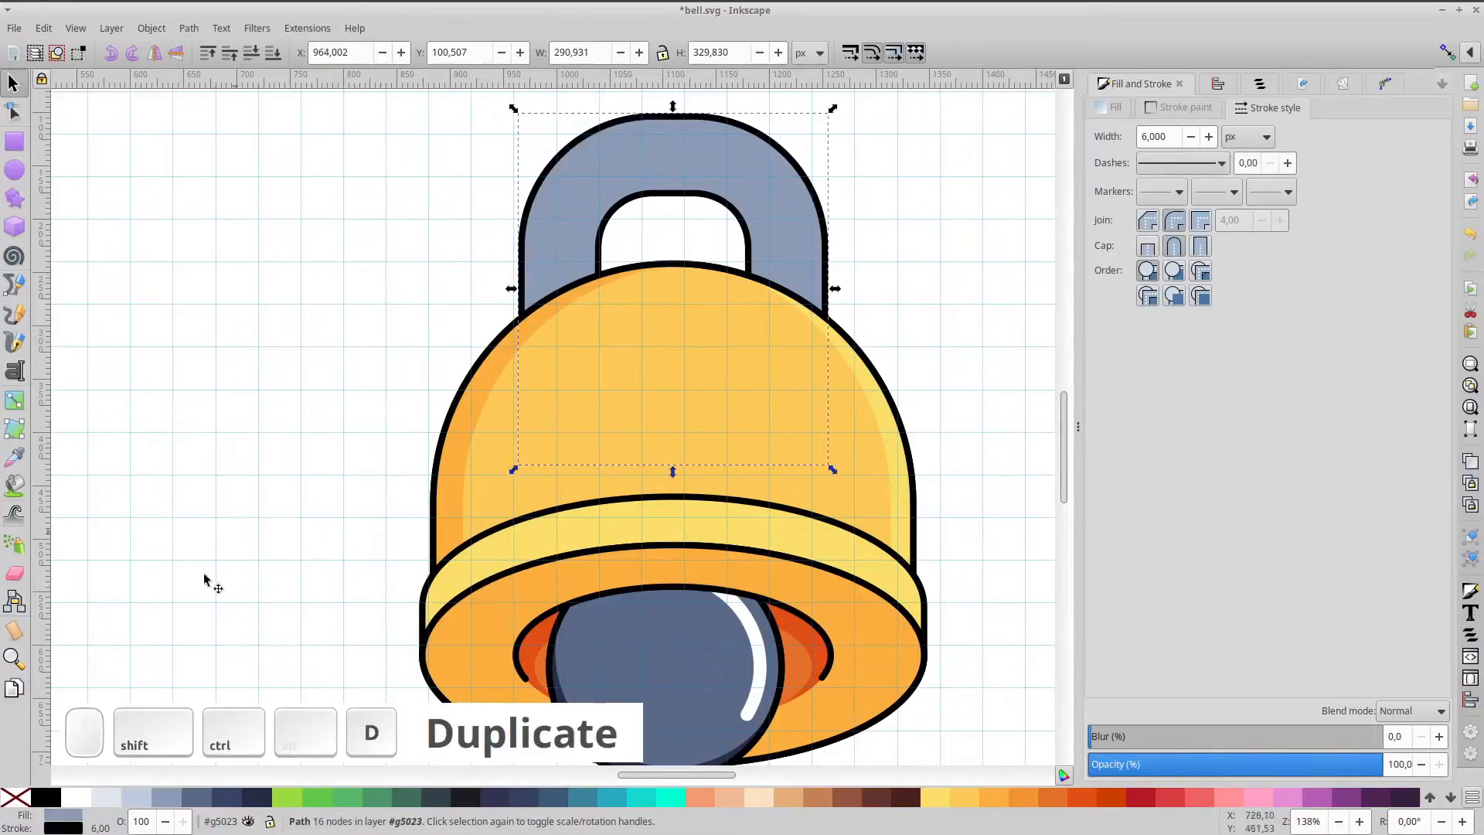
left_click(15, 797)
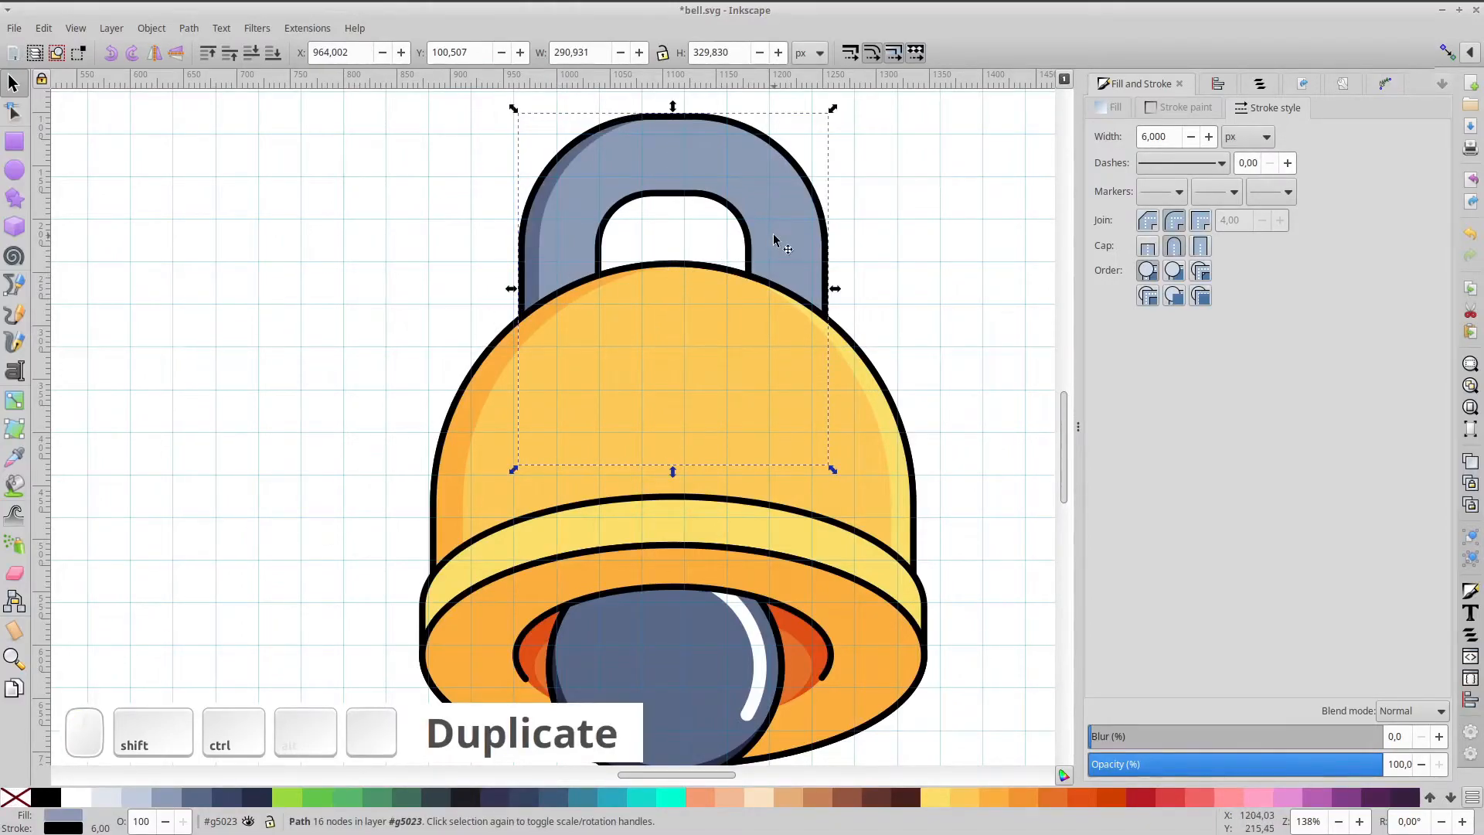
- Duplicate the handle outline, shrink the copy around its centre to about 257 by 292 px and make its stroke white
key("ctrl+d")
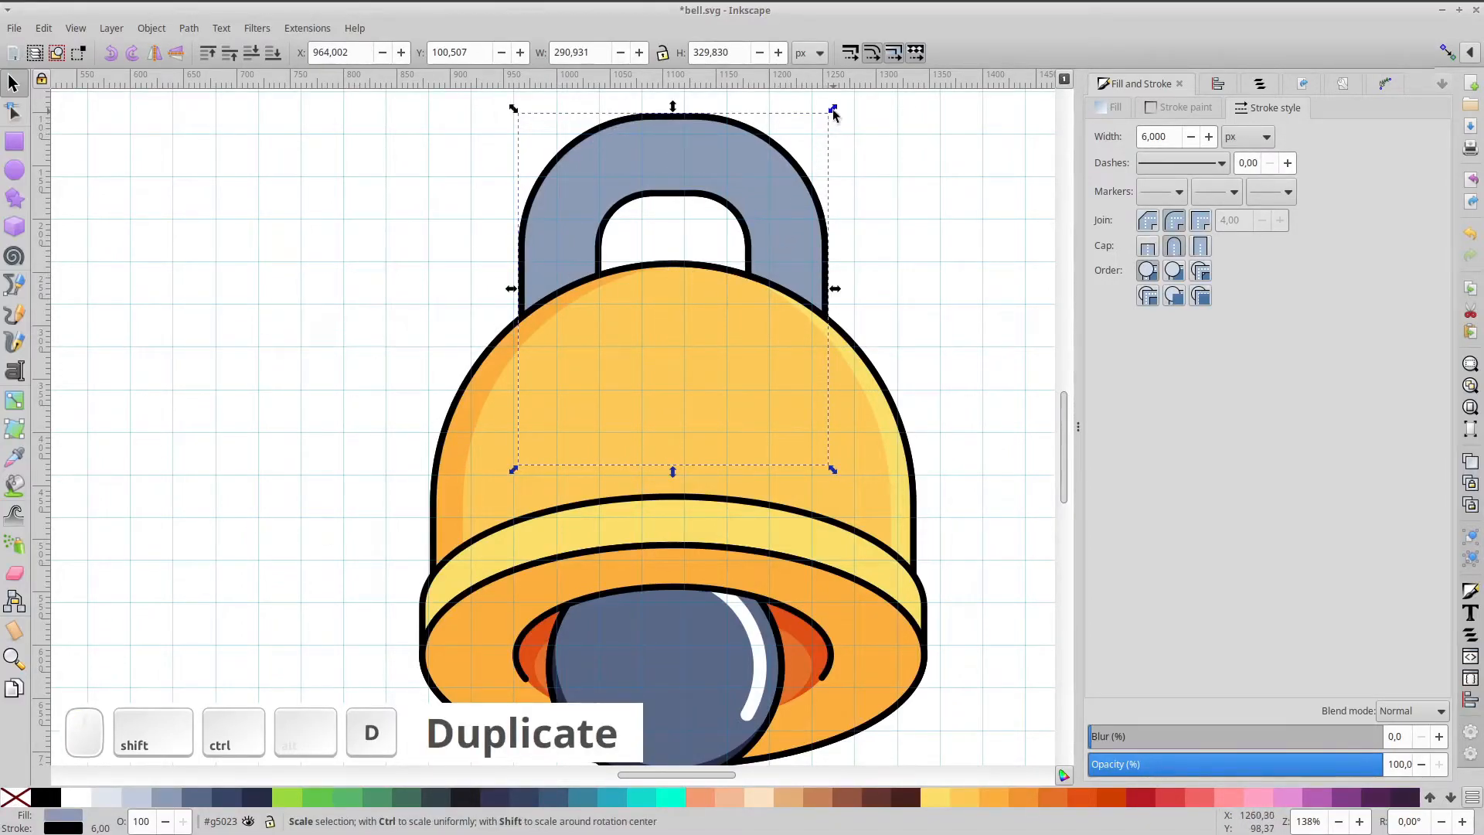
left_click_drag(829, 117, 816, 130)
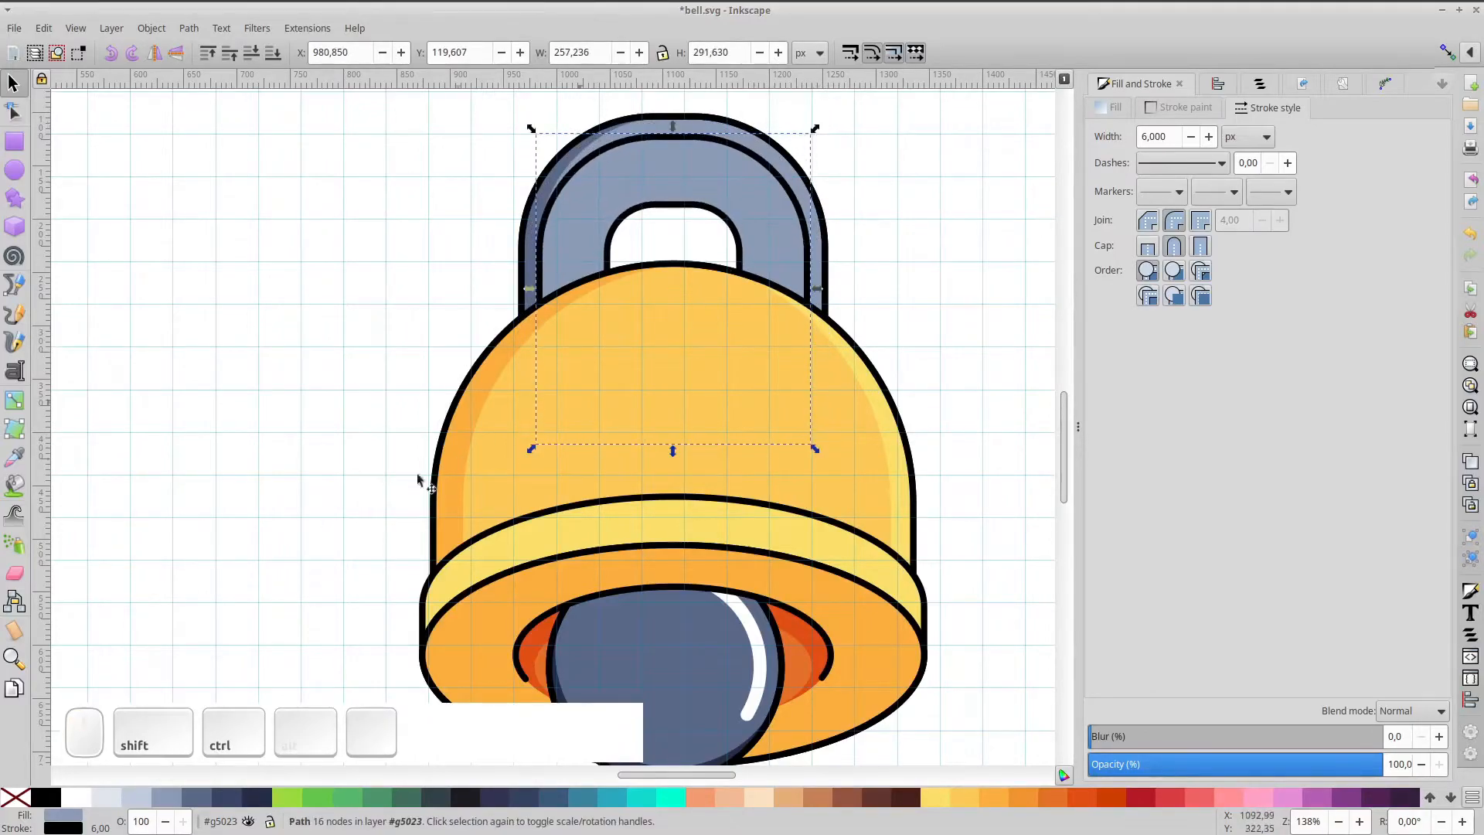
left_click(74, 800, "shift")
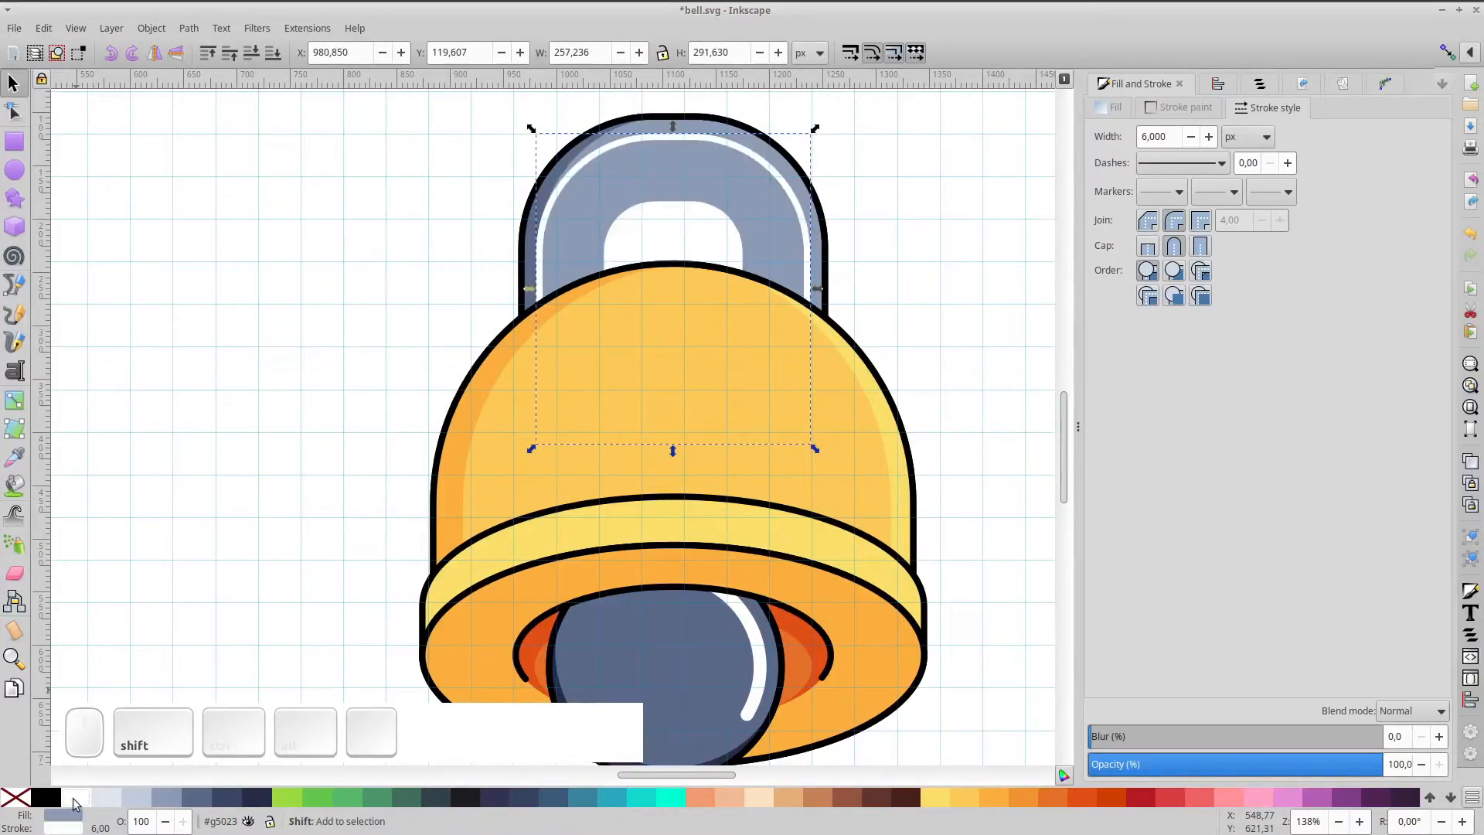
- Match the white handle line to the clapper's highlight by setting its stroke width to 12 px
left_click(14, 113)
left_click(760, 671)
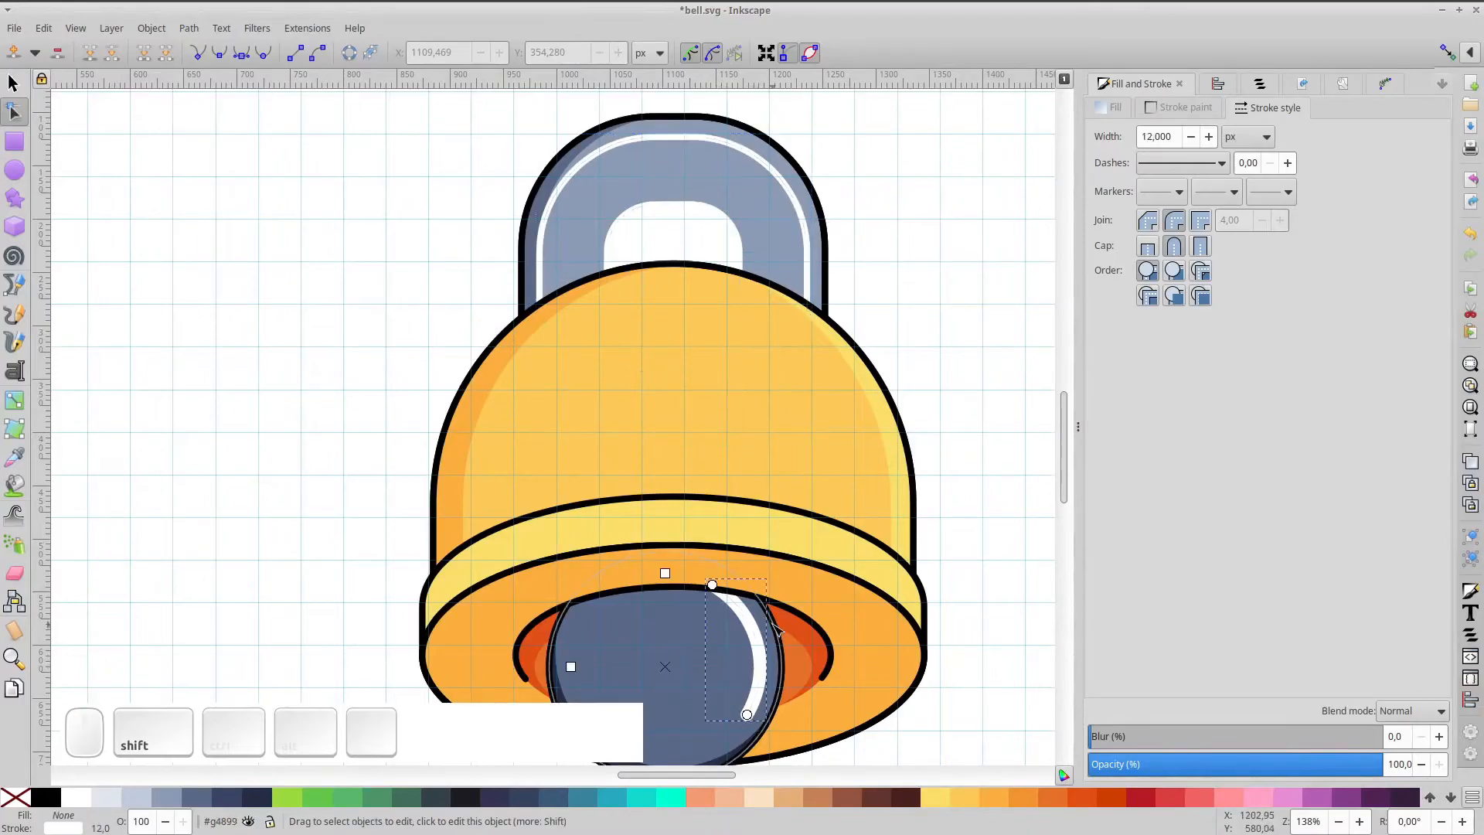
left_click(784, 181)
left_click_drag(1179, 137, 1082, 135)
type("12")
key("Return")
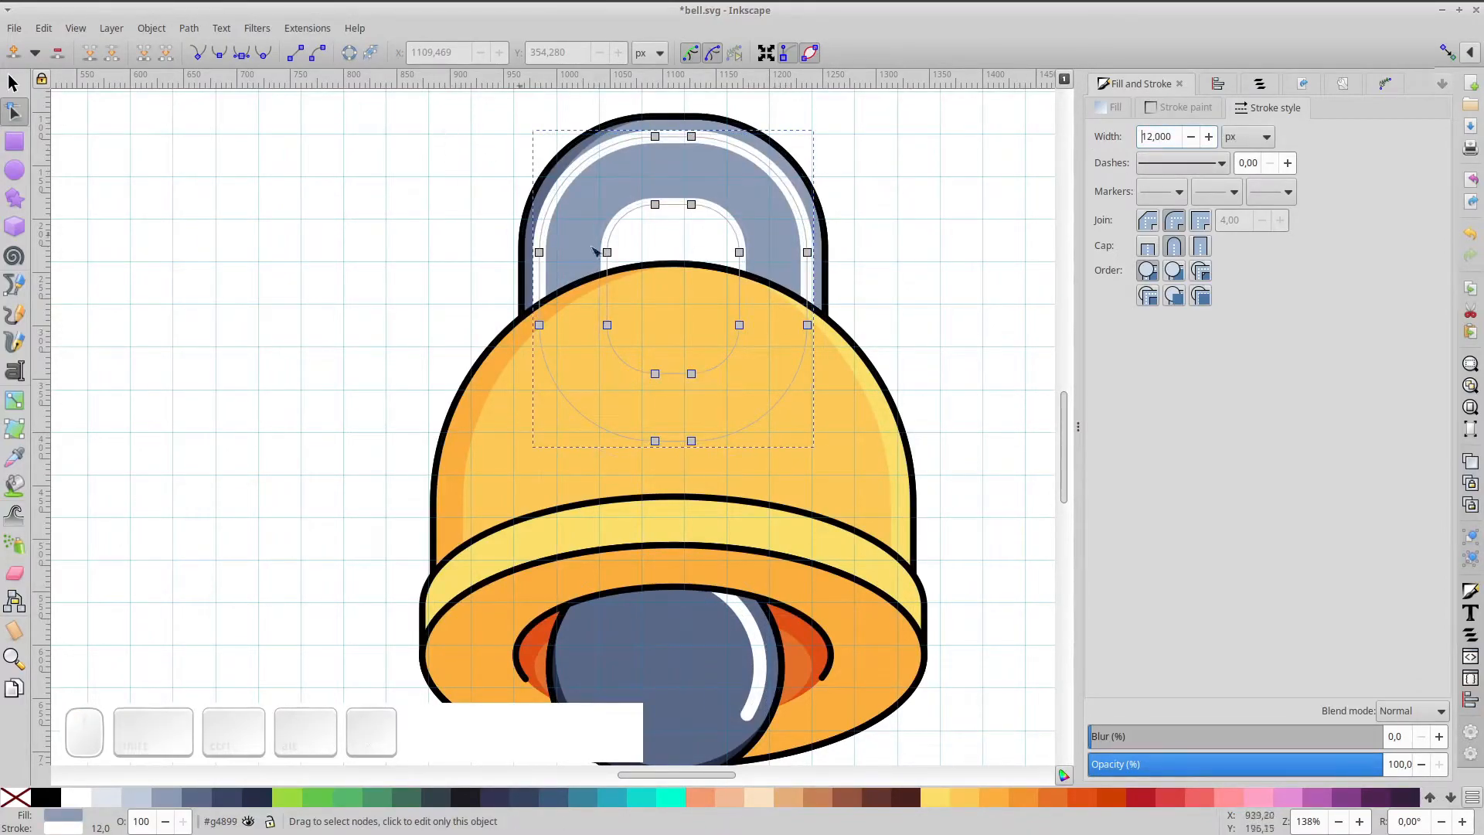
- Delete the white path's inner contour and all outer nodes except the two bounding its upper-right arc
left_click_drag(604, 193, 759, 417)
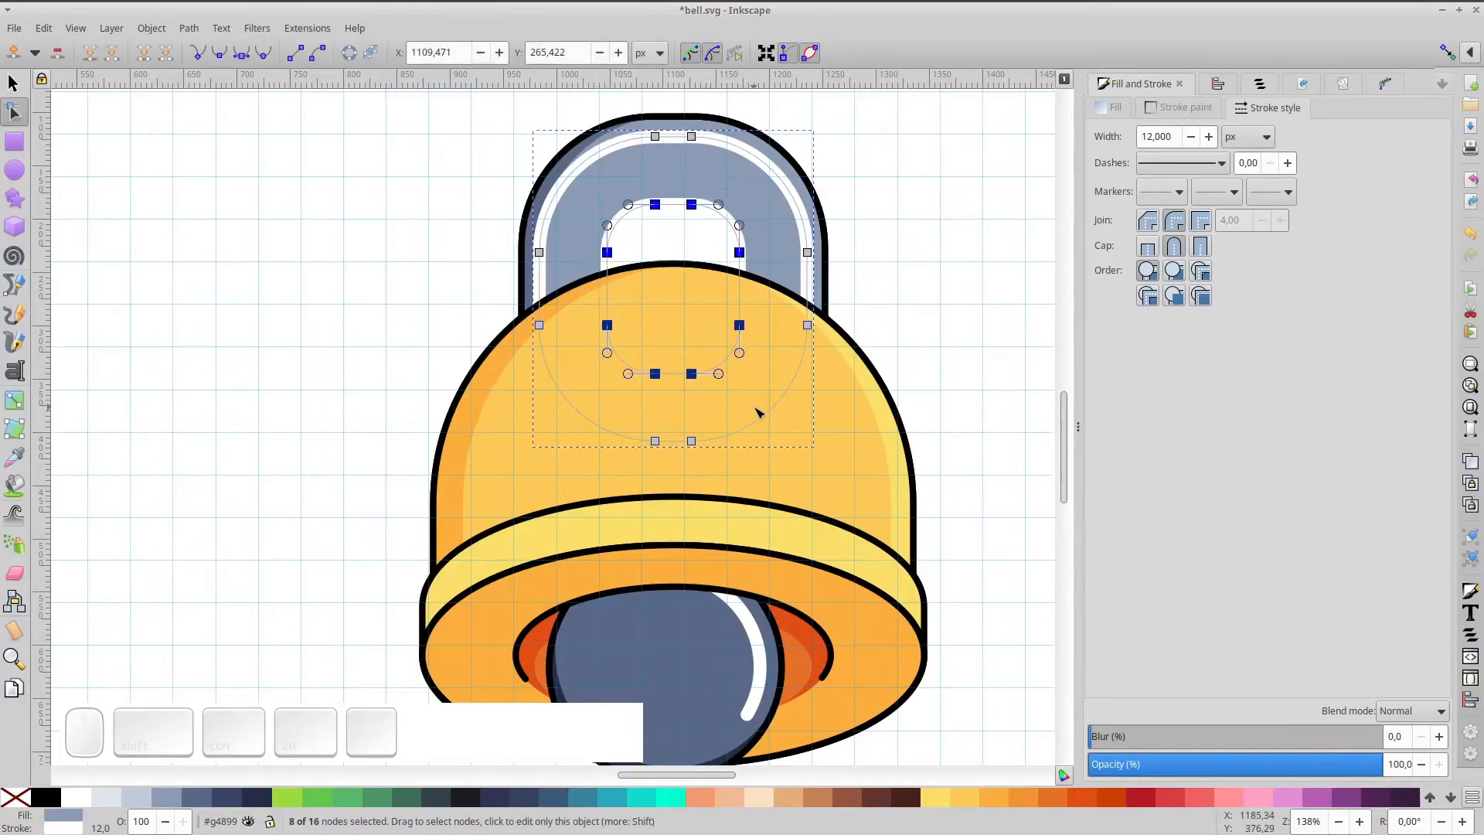
key("Delete")
left_click_drag(471, 123, 758, 492)
key("Delete")
left_click_drag(937, 512, 616, 316)
key("Delete")
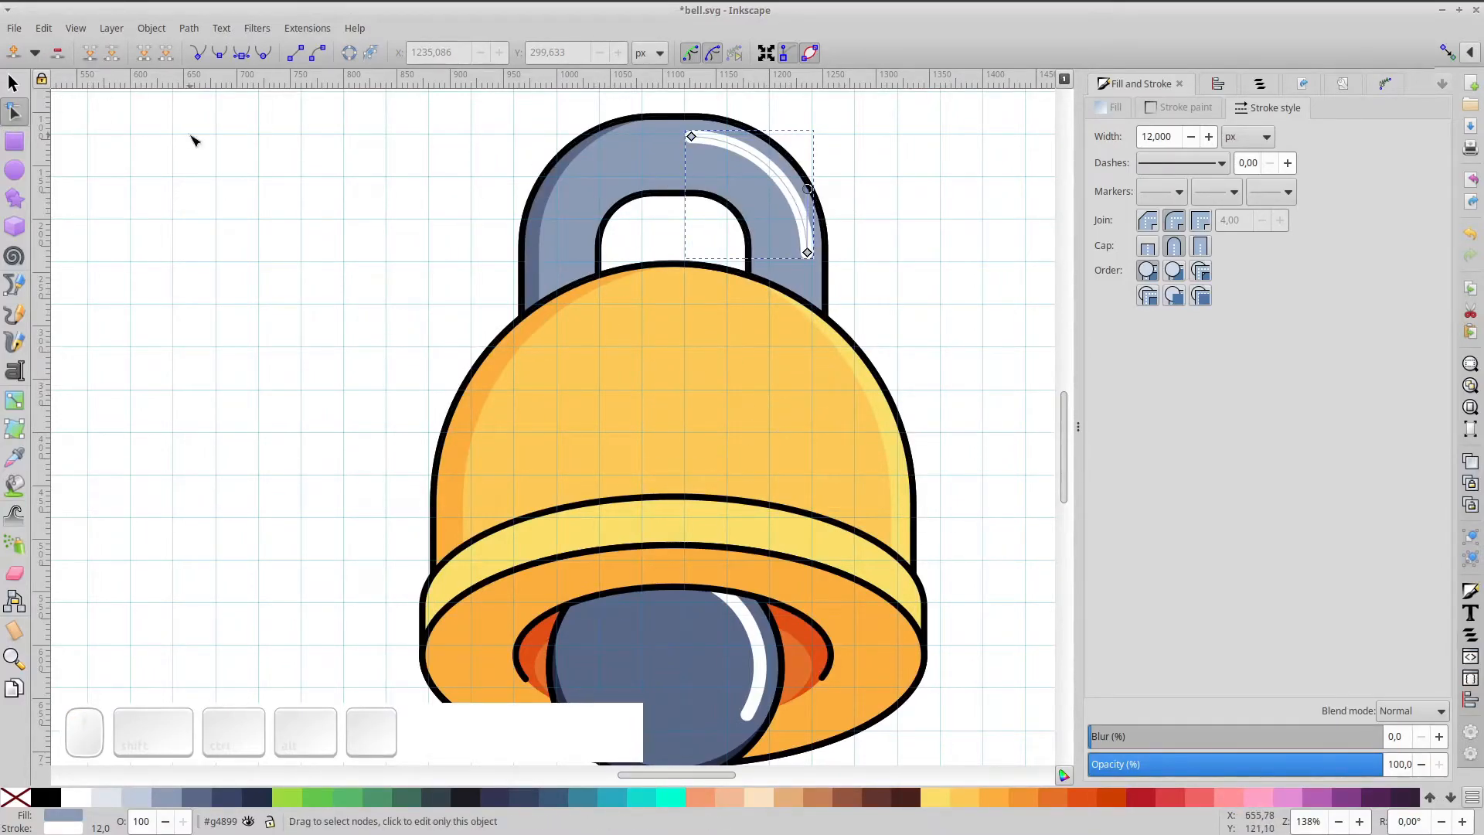
- Insert extra nodes along the white highlight arc and remove one segment to split it into a long and a short stroke
key("ctrl+a")
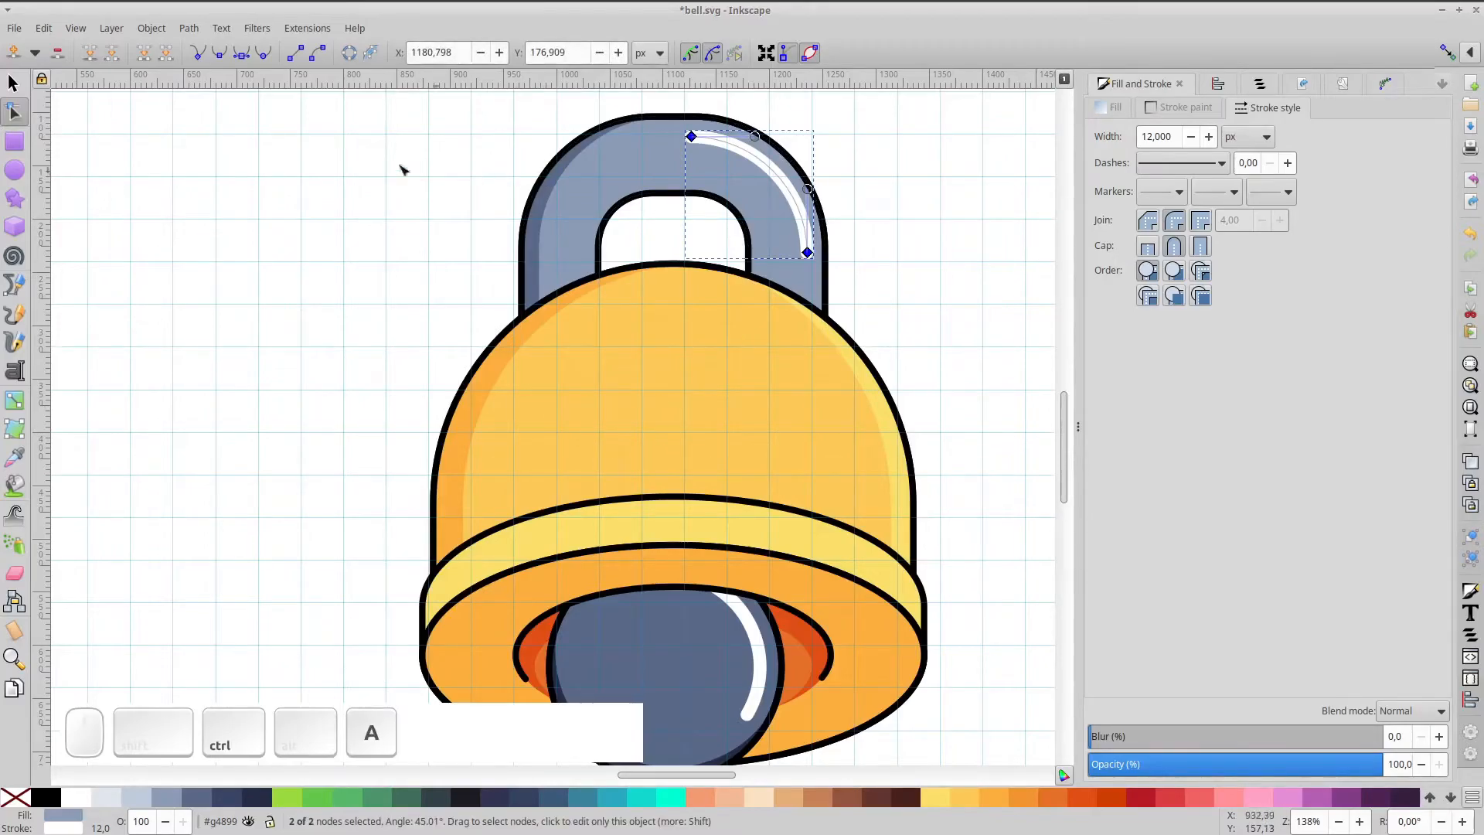
left_click(14, 52)
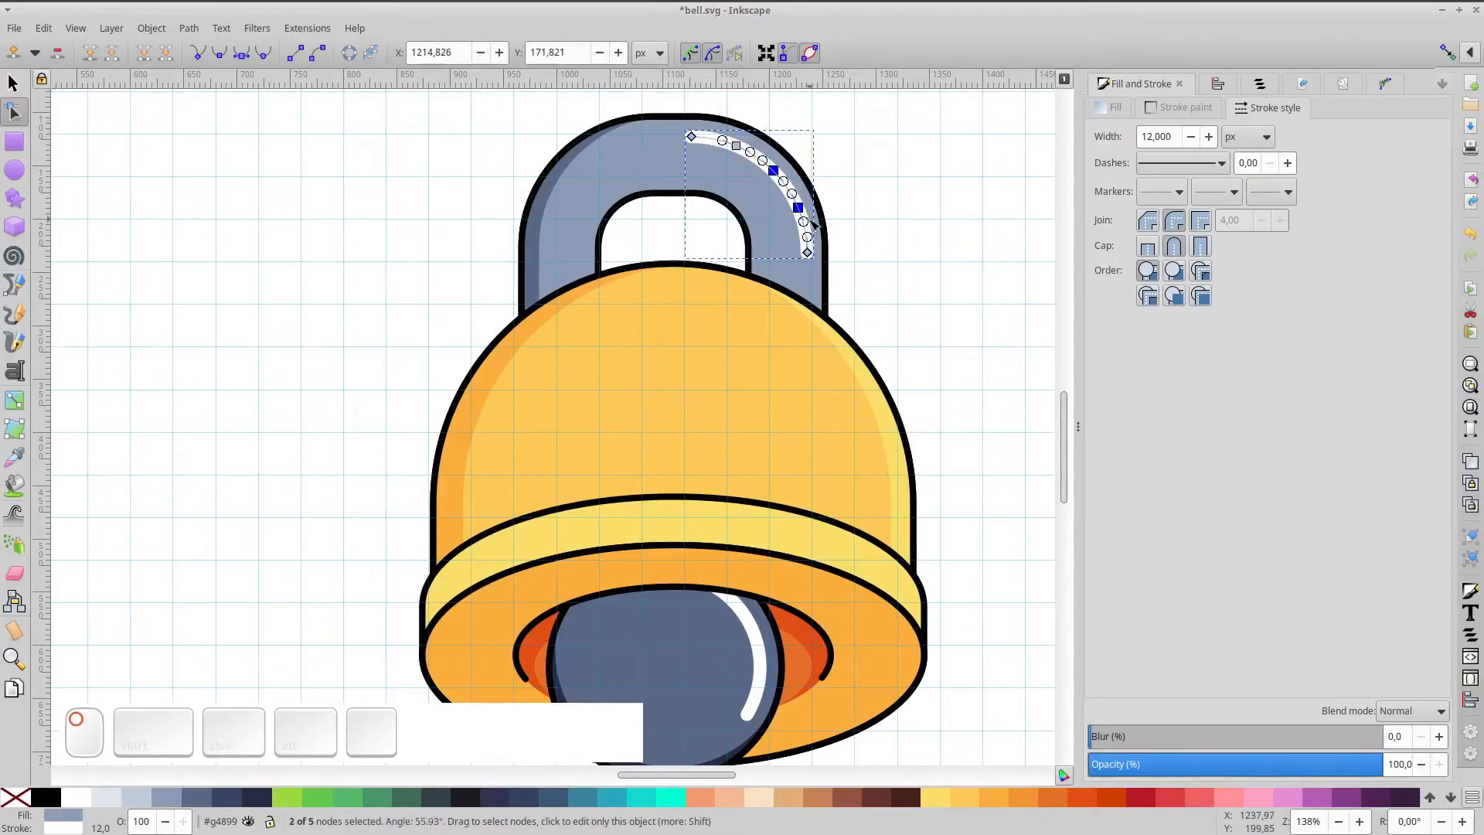
left_click(13, 82)
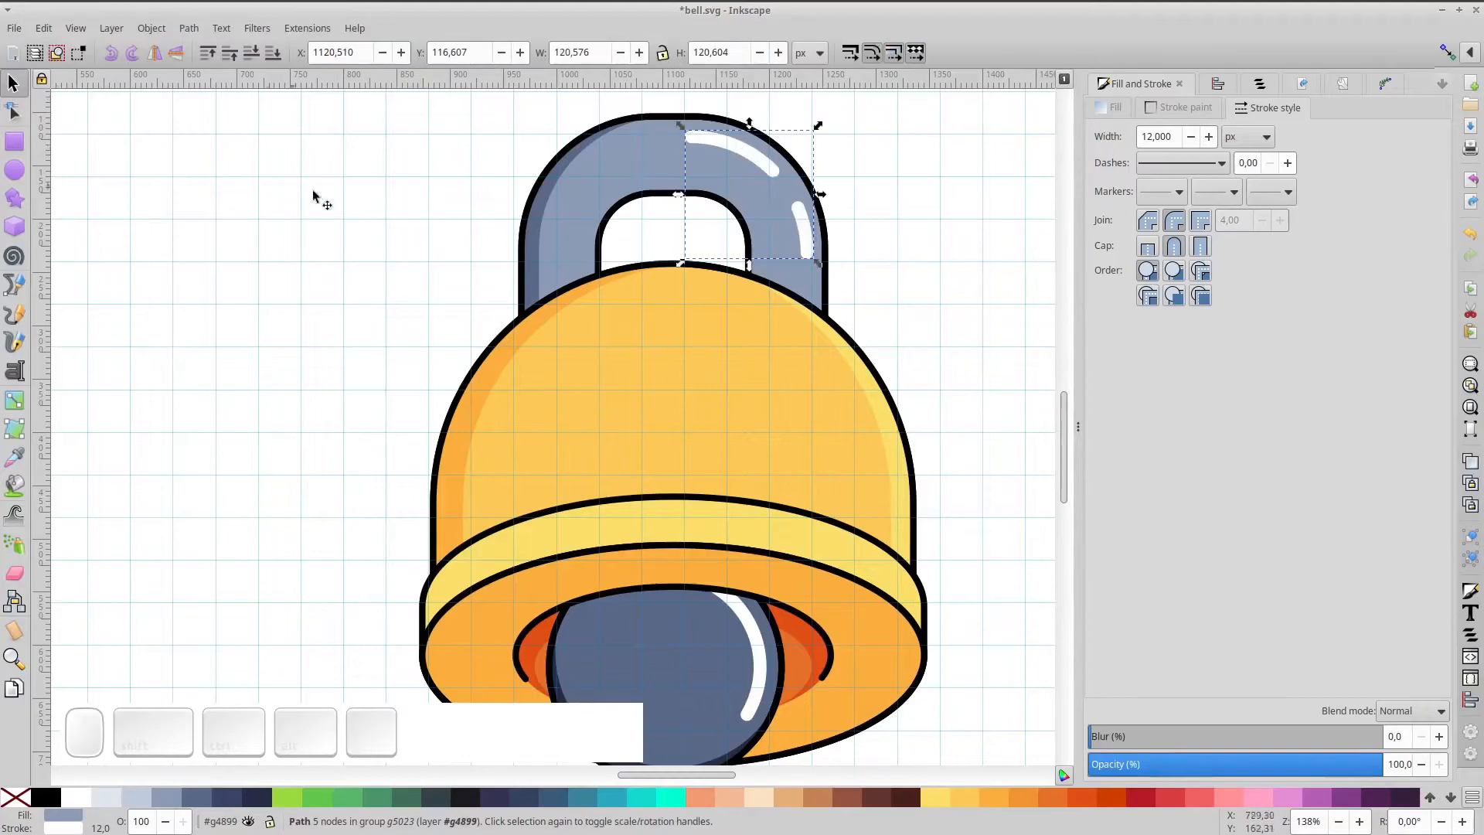
- Shrink the clapper group to about 196 by 194 px and move it up inside the bell's opening
key("5")
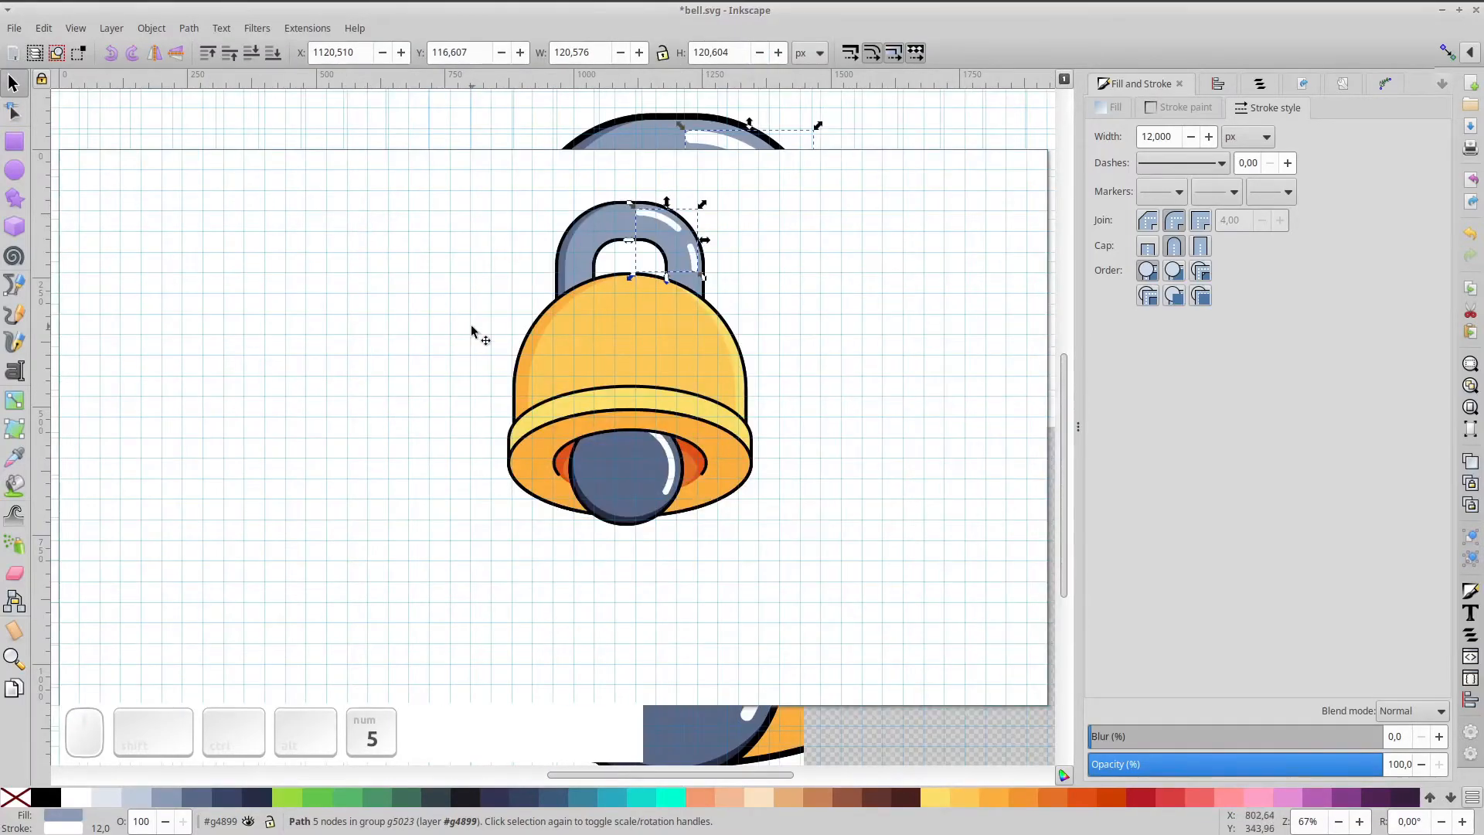
left_click(597, 376)
left_click(597, 377)
scroll(658, 495, "up", 2)
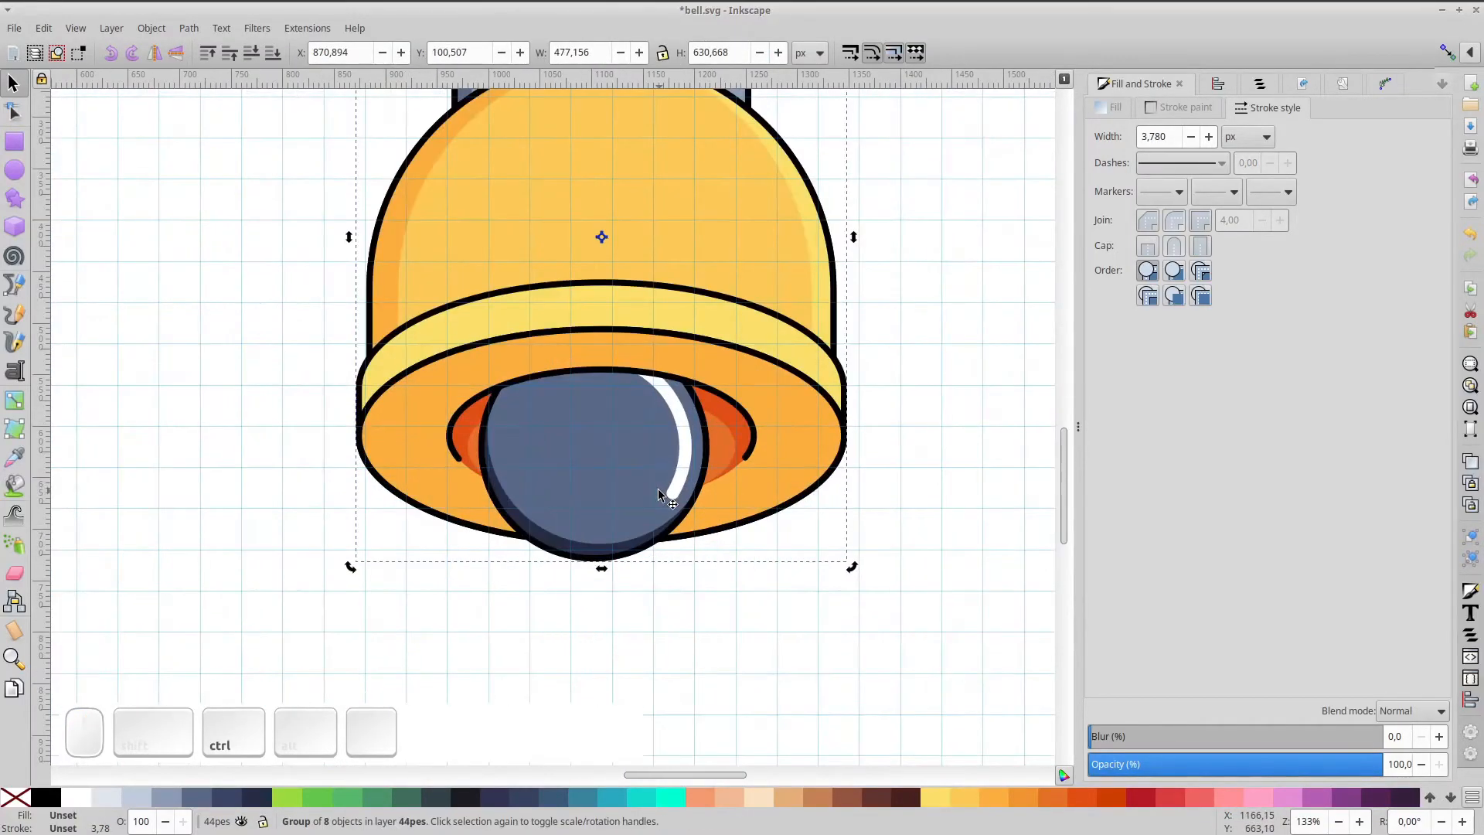
left_click(657, 488, "ctrl")
left_click_drag(703, 327, 694, 348)
left_click_drag(664, 415, 665, 402)
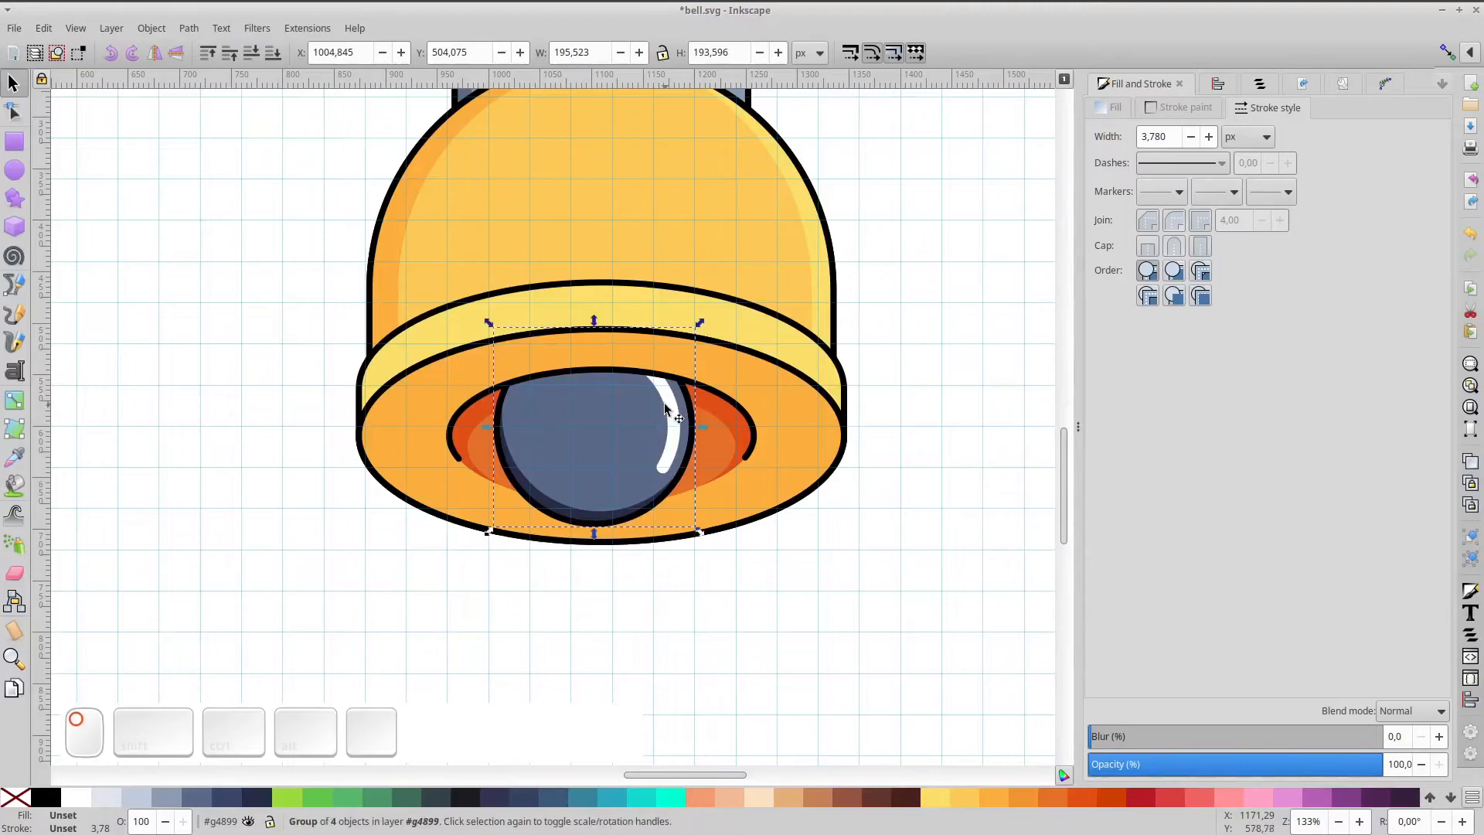
- Scale the handle group down around its centre to about 241 by 273 px
scroll(665, 402, "down", 2)
left_click(688, 216, "ctrl")
scroll(688, 216, "up", 1)
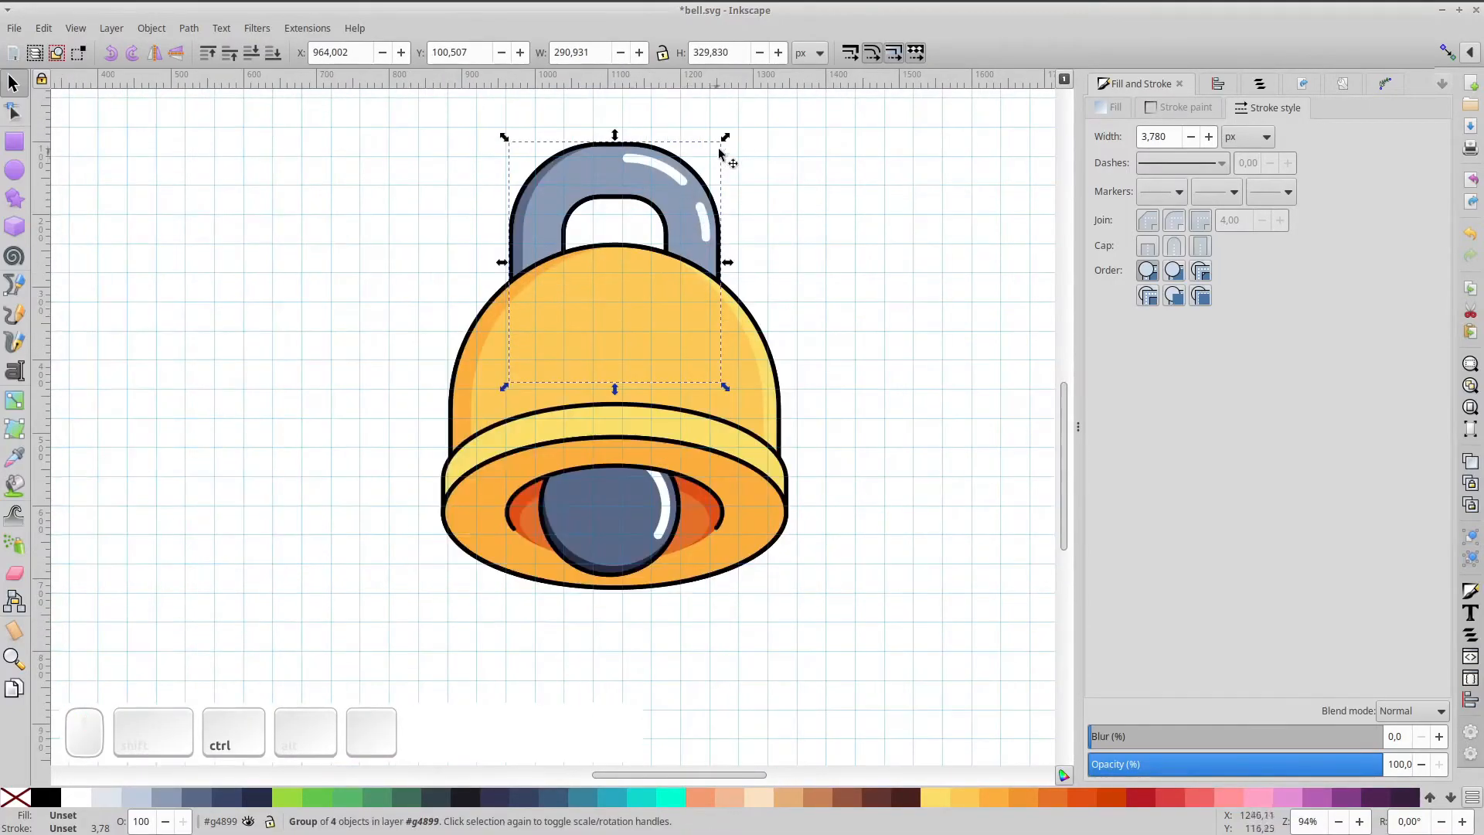
left_click_drag(724, 147, 706, 160)
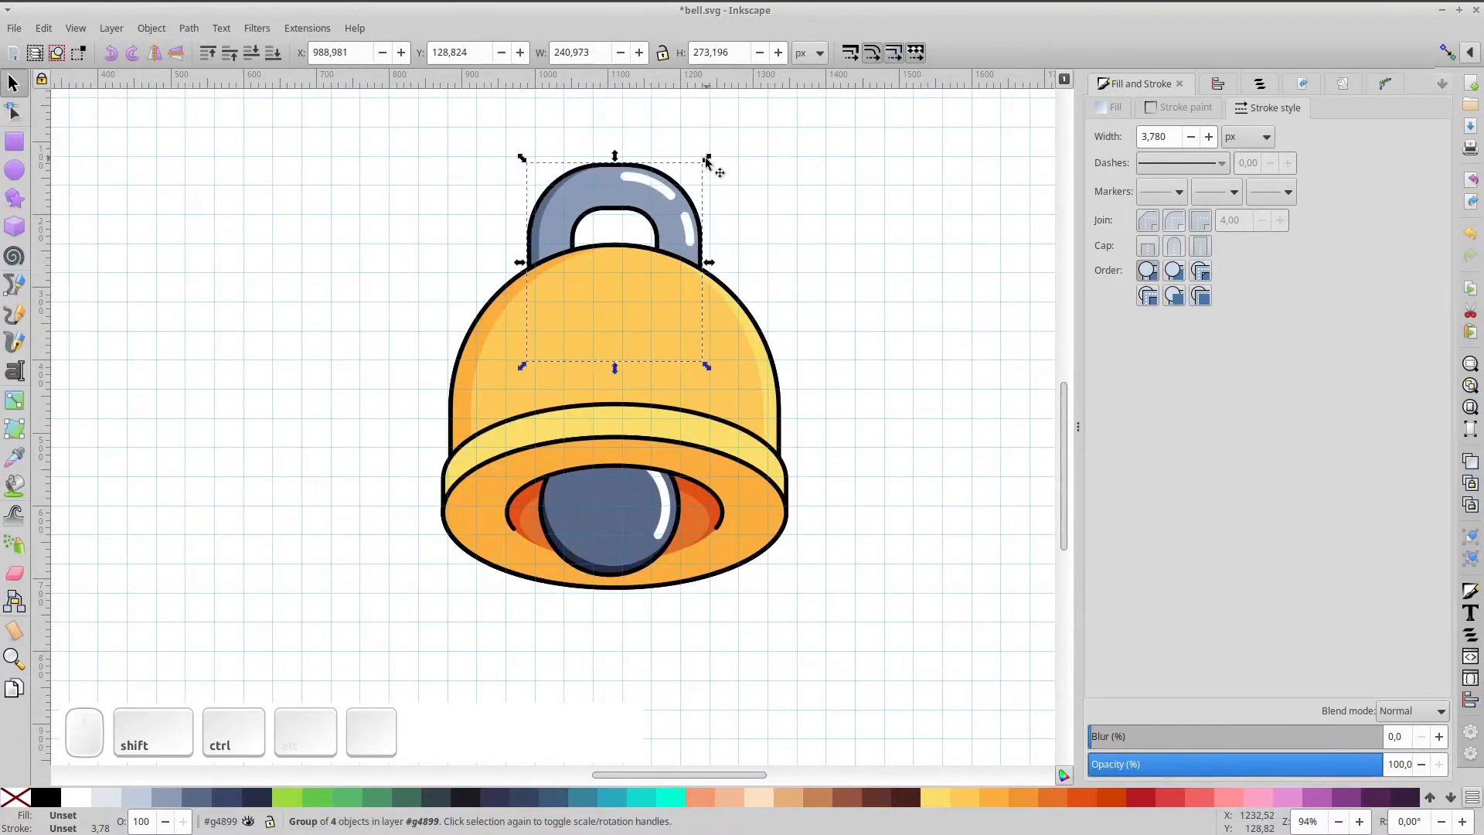
- Move the whole bell group down and to the left, to about X 772, Y 188 px on the page
left_click(667, 392)
left_click(932, 286)
left_click(650, 295)
left_click_drag(676, 318, 607, 371)
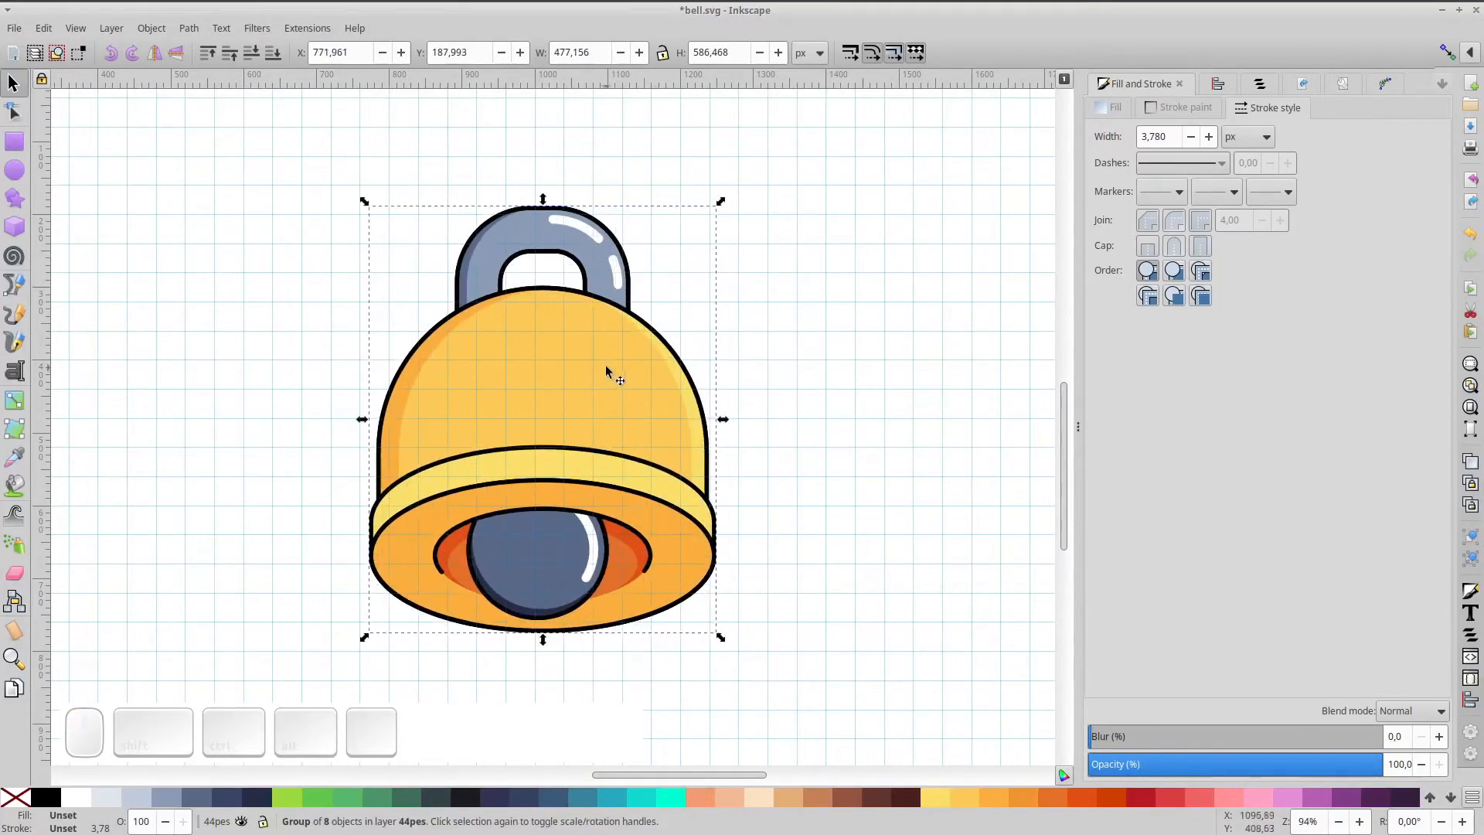
key("5")
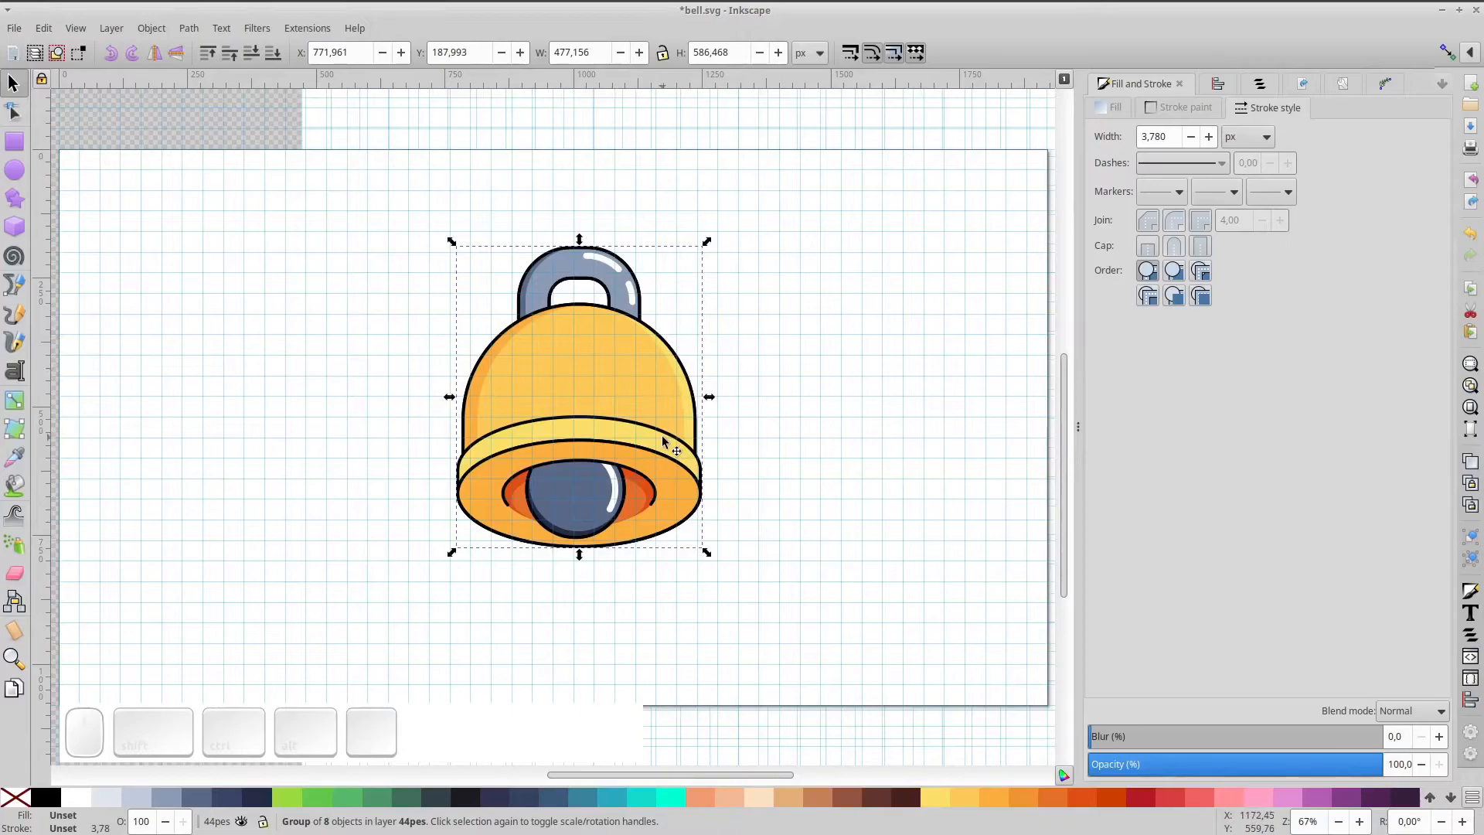
- Draw a full circle of about 145 px radius over the handle's top, with no fill and a dark navy stroke
left_click(864, 529)
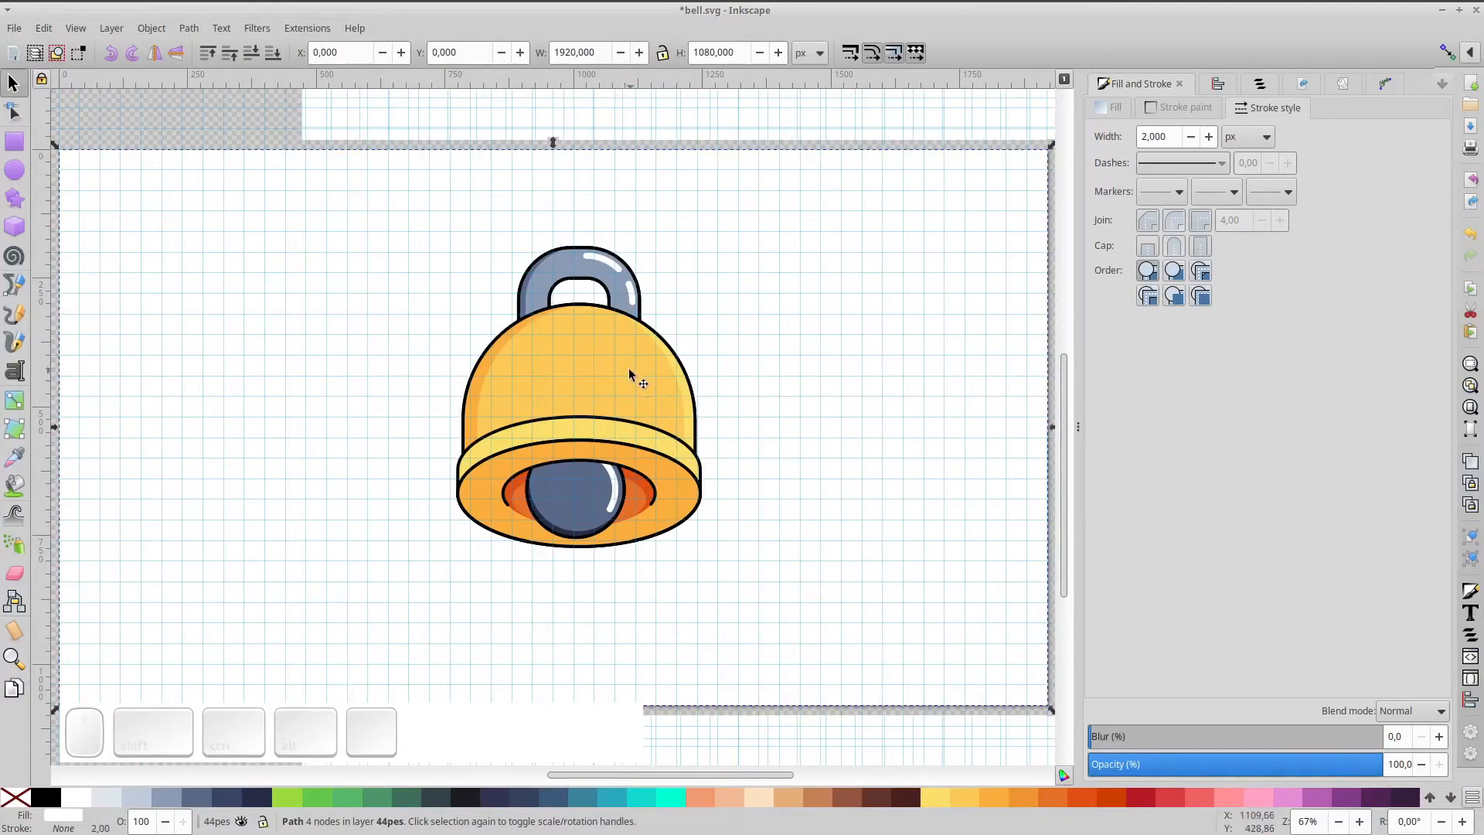
key("e")
left_click_drag(587, 225, 652, 112)
left_click(648, 52)
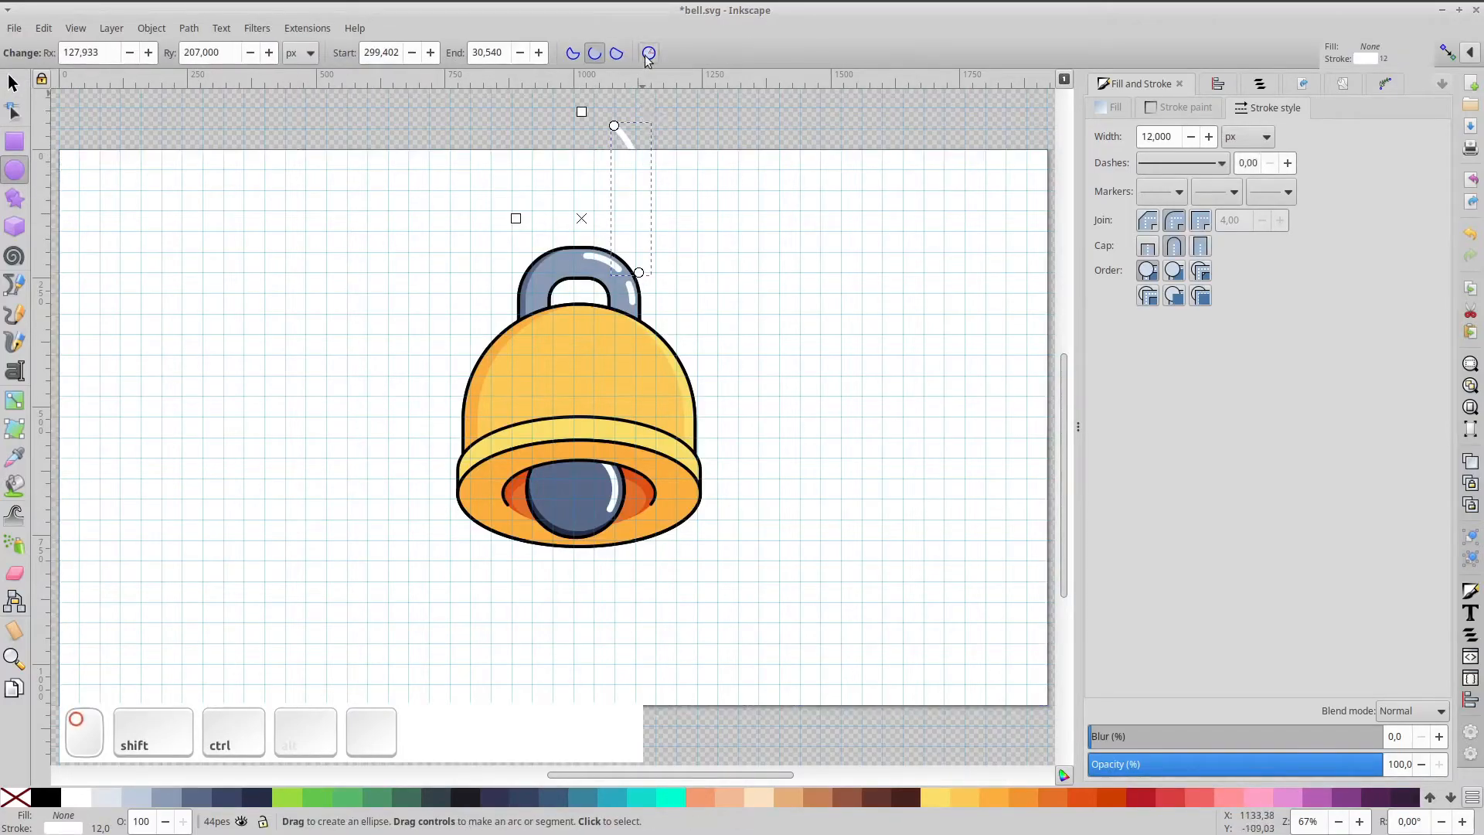
left_click(524, 799)
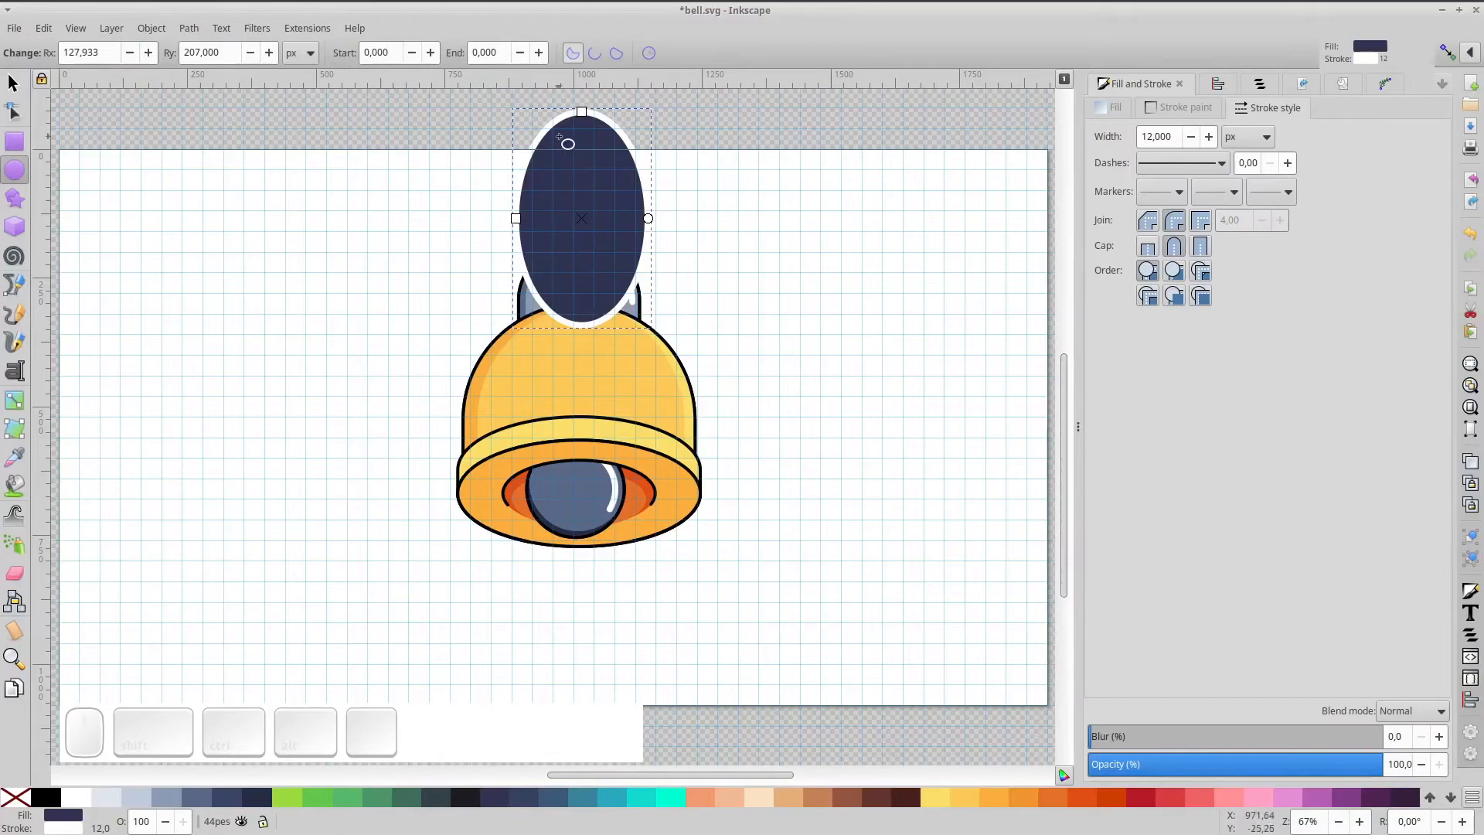
left_click(518, 799, "shift")
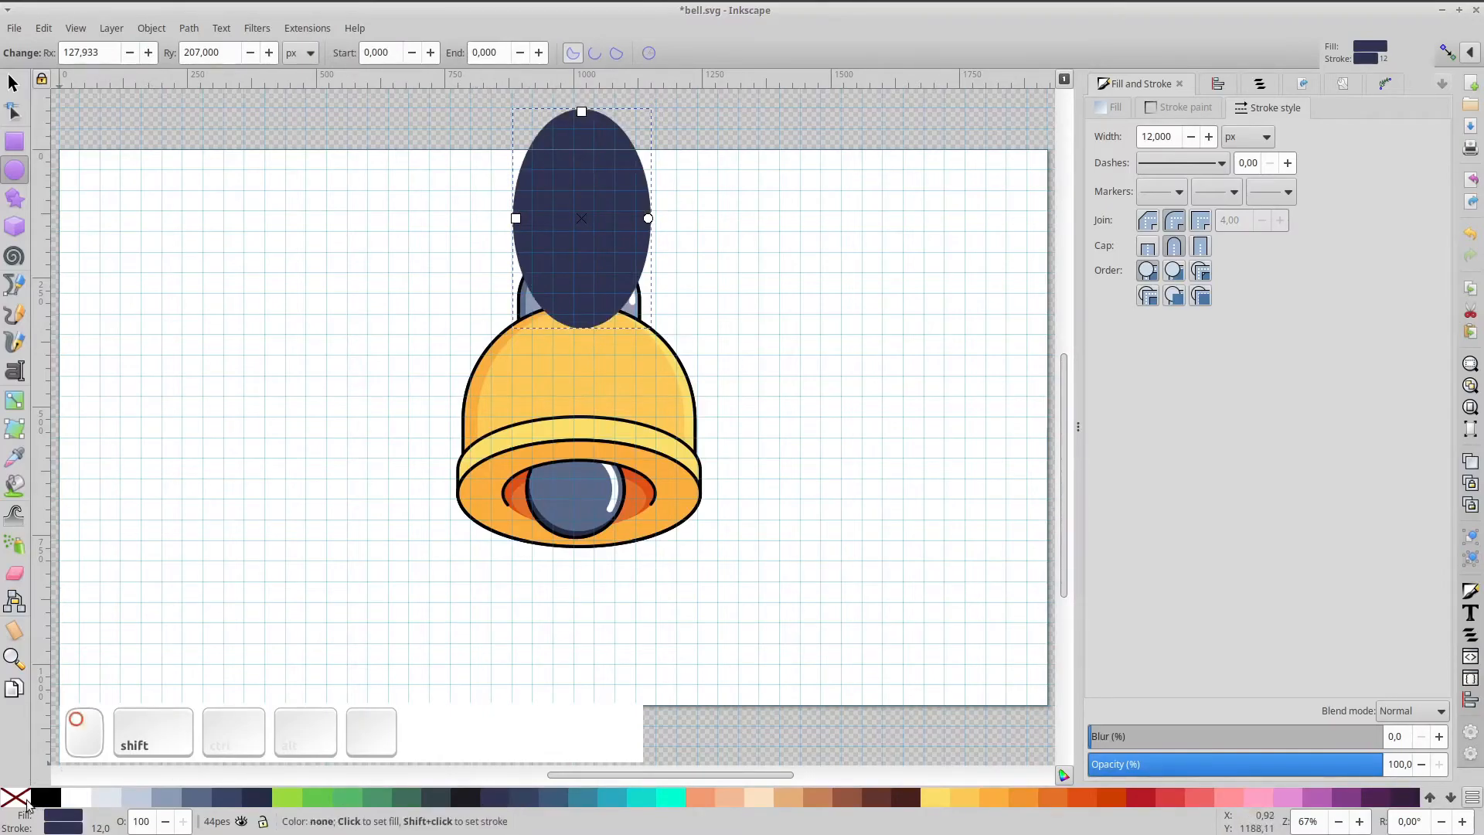
left_click(23, 799)
left_click_drag(582, 113, 670, 184)
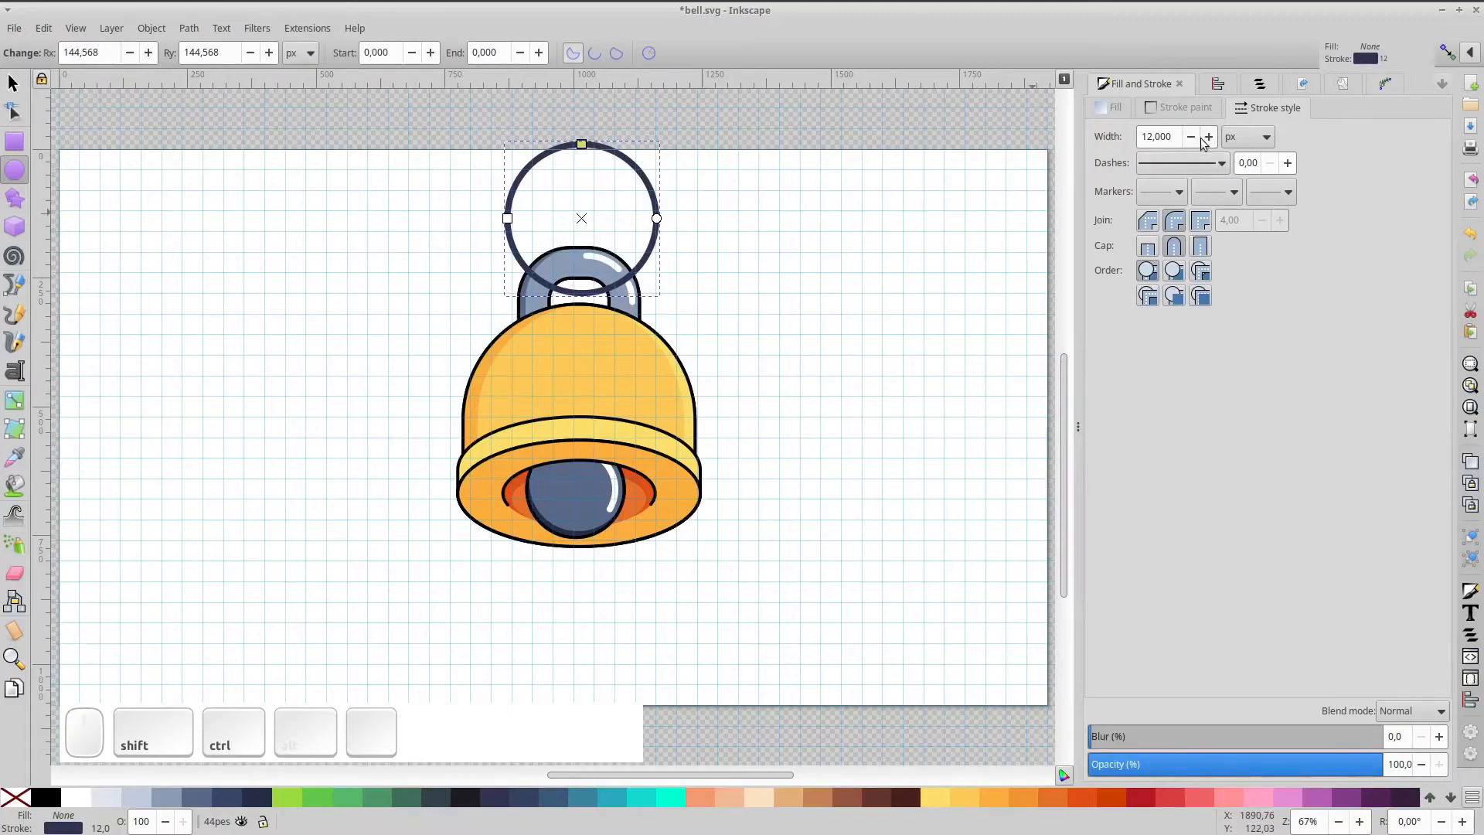
- Thicken the circle's stroke to 72.4 px, enlarge its radius to about 417 px and move it onto the handle
left_click_drag(1207, 137, 1207, 137)
left_click_drag(585, 147, 608, 64)
left_click(13, 82)
left_click_drag(642, 493, 589, 302)
- Raise the handle group slightly above the dome so that the thick ring fits through its opening
left_click(585, 329)
left_click(586, 329, "ctrl")
left_click(617, 350, "ctrl")
left_click_drag(623, 355, 622, 357)
key("space")
- Turn the ring into an open arc from about 89° to 198°, covering its lower-left part
double_click(756, 347)
left_click_drag(807, 201, 224, 90)
left_click(593, 54)
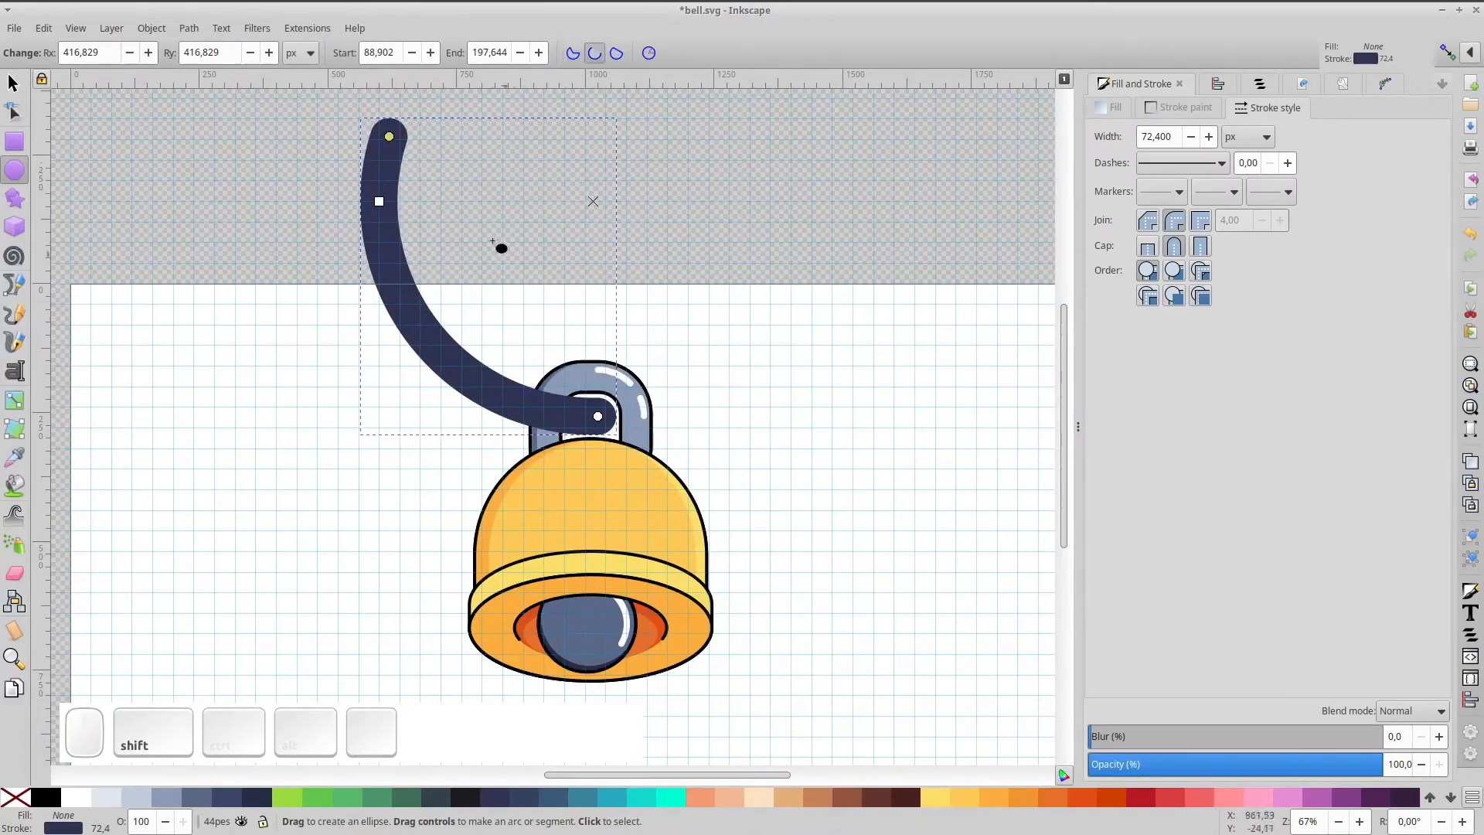
- Duplicate the arc and reshape the copy into an open arc from about 219° to 87°, covering the ring's remaining part
key("ctrl+d")
left_click_drag(390, 137, 604, 418)
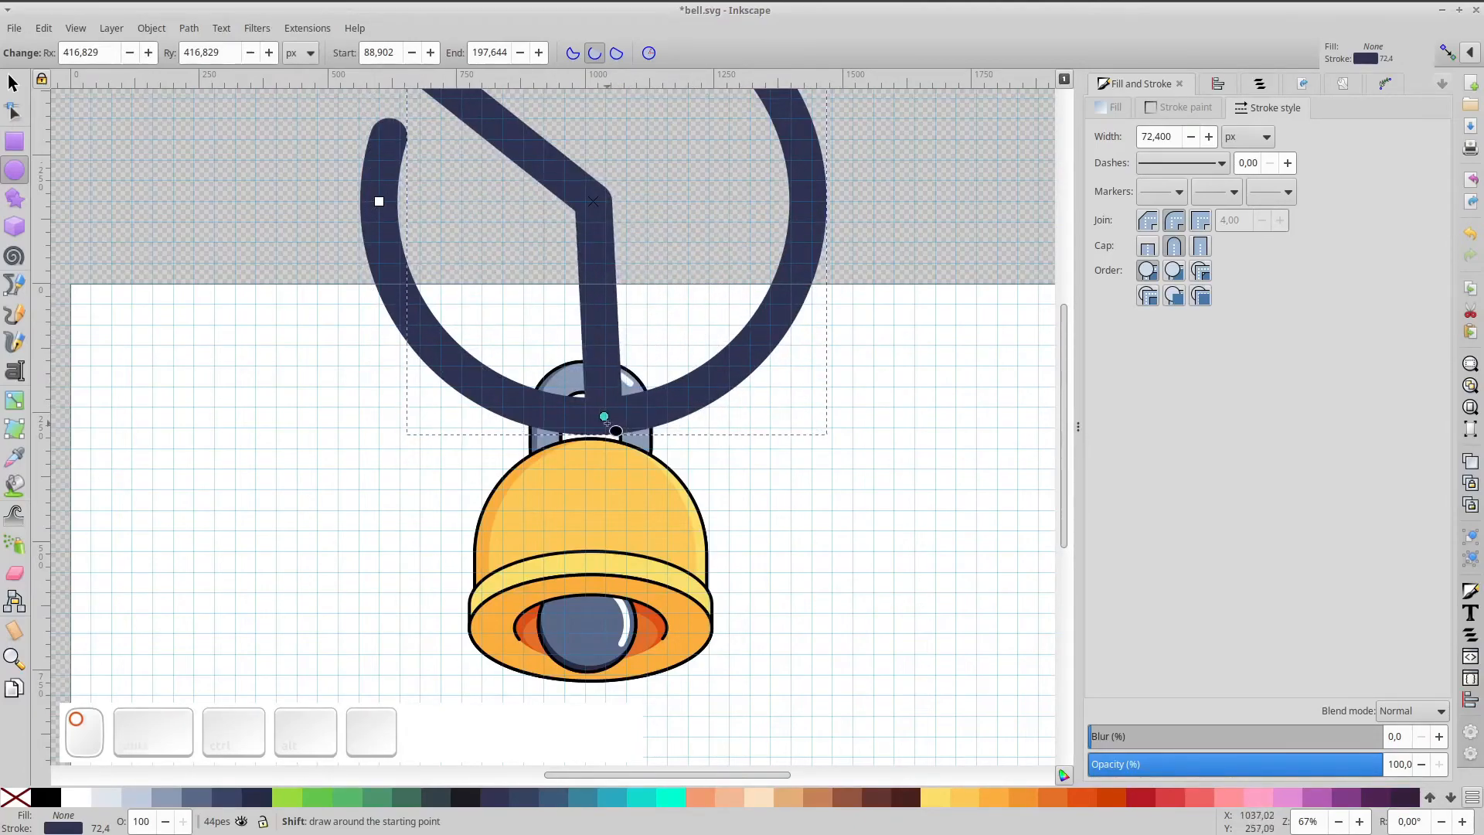
scroll(665, 346, "up", 6)
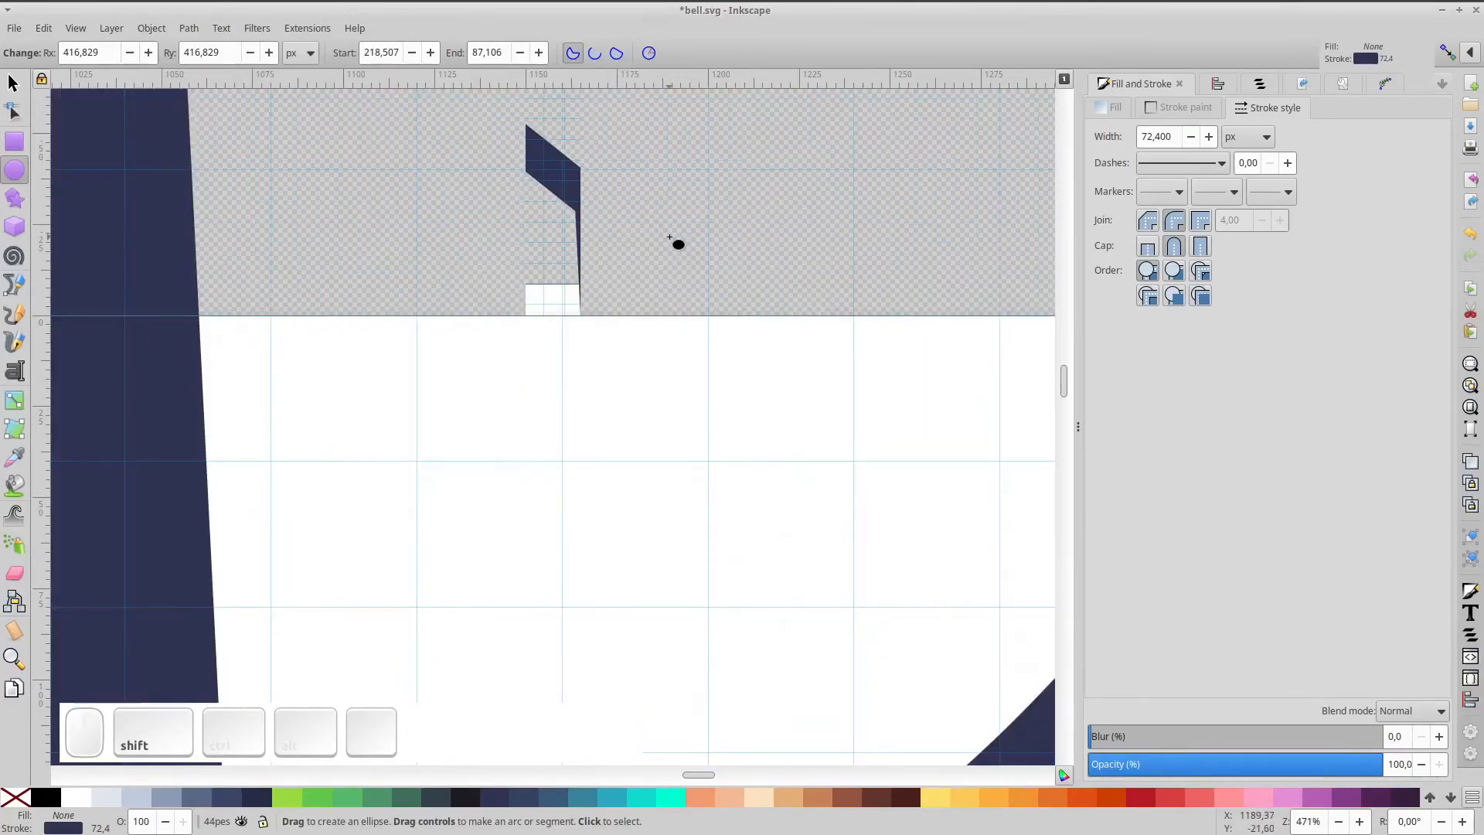
key("KP_5")
left_click_drag(656, 204, 661, 377)
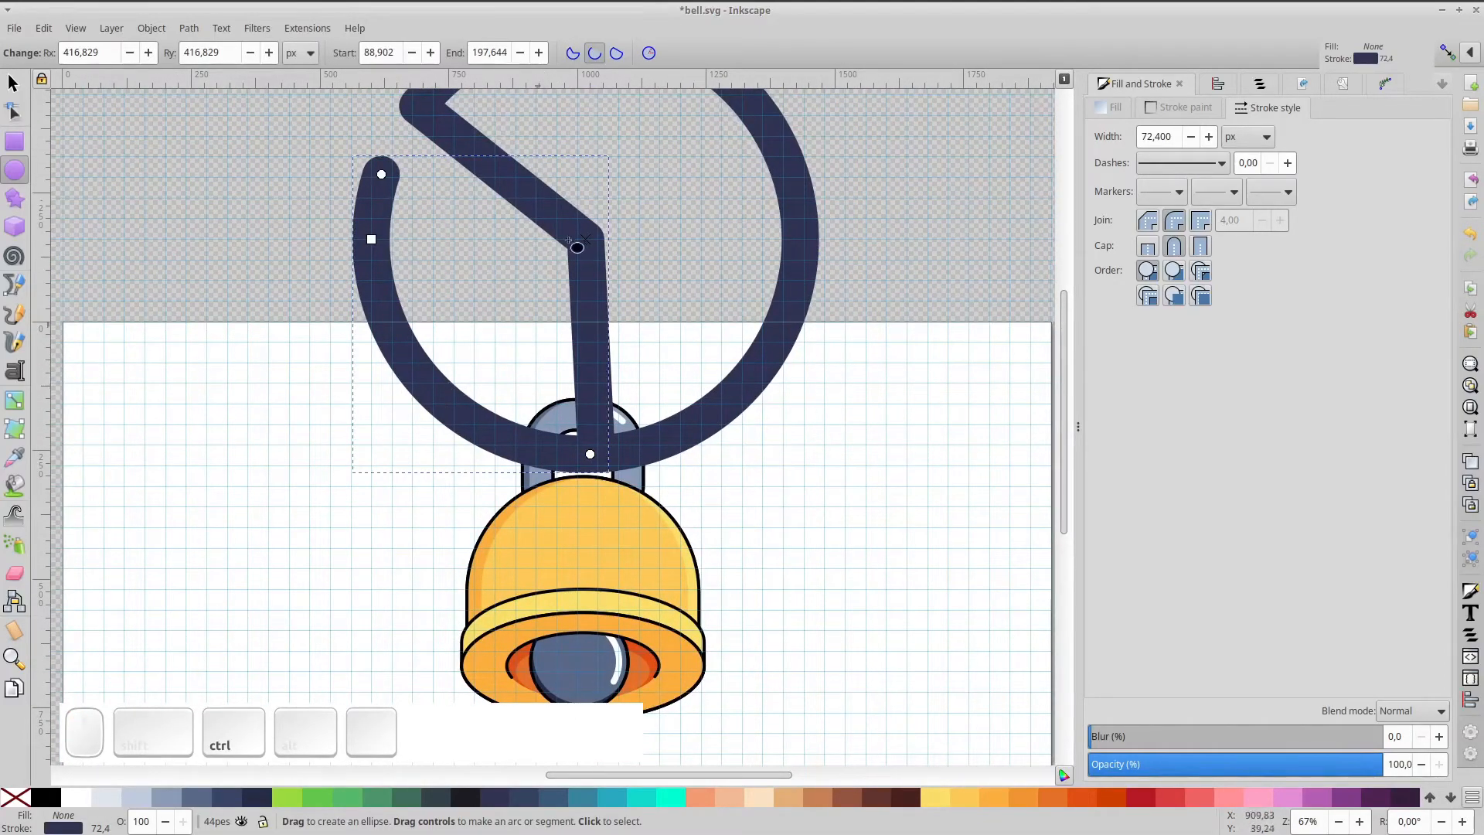
left_click(594, 53)
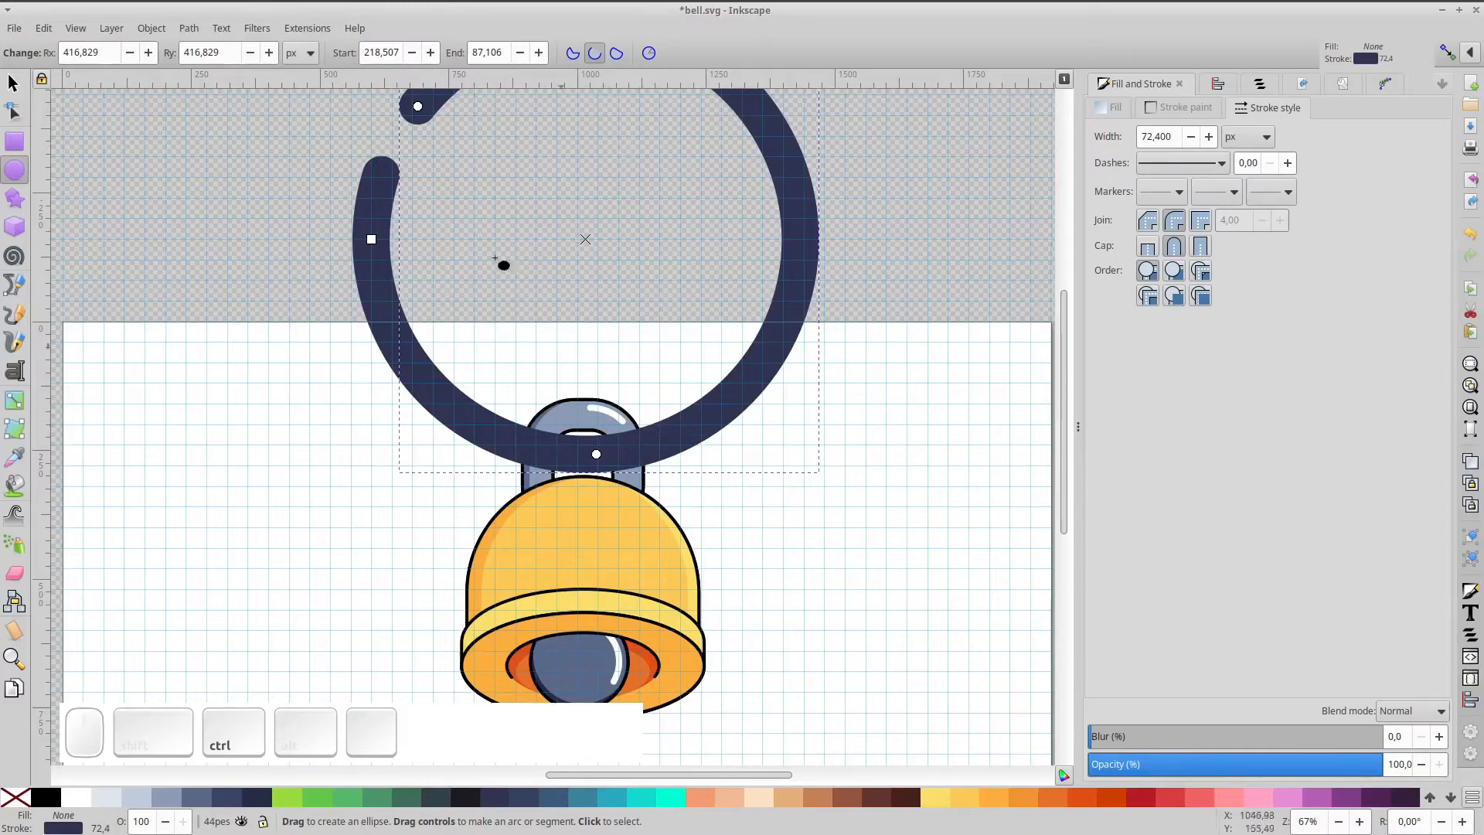
- Stack the left arc in front of the handle and the right arc behind it, undoing any accidental move of the ring
left_click(11, 82)
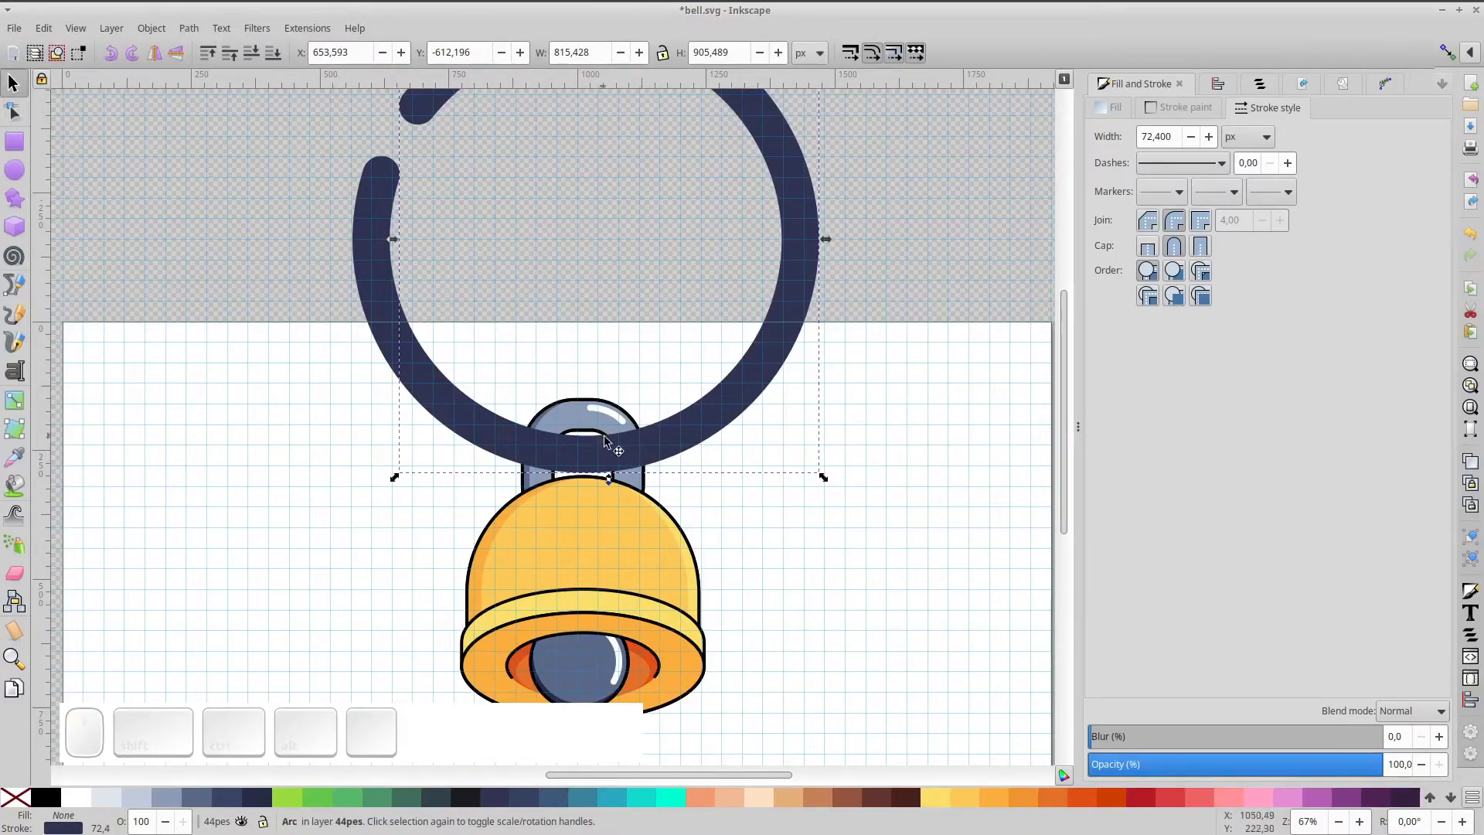
left_click(555, 429, "shift")
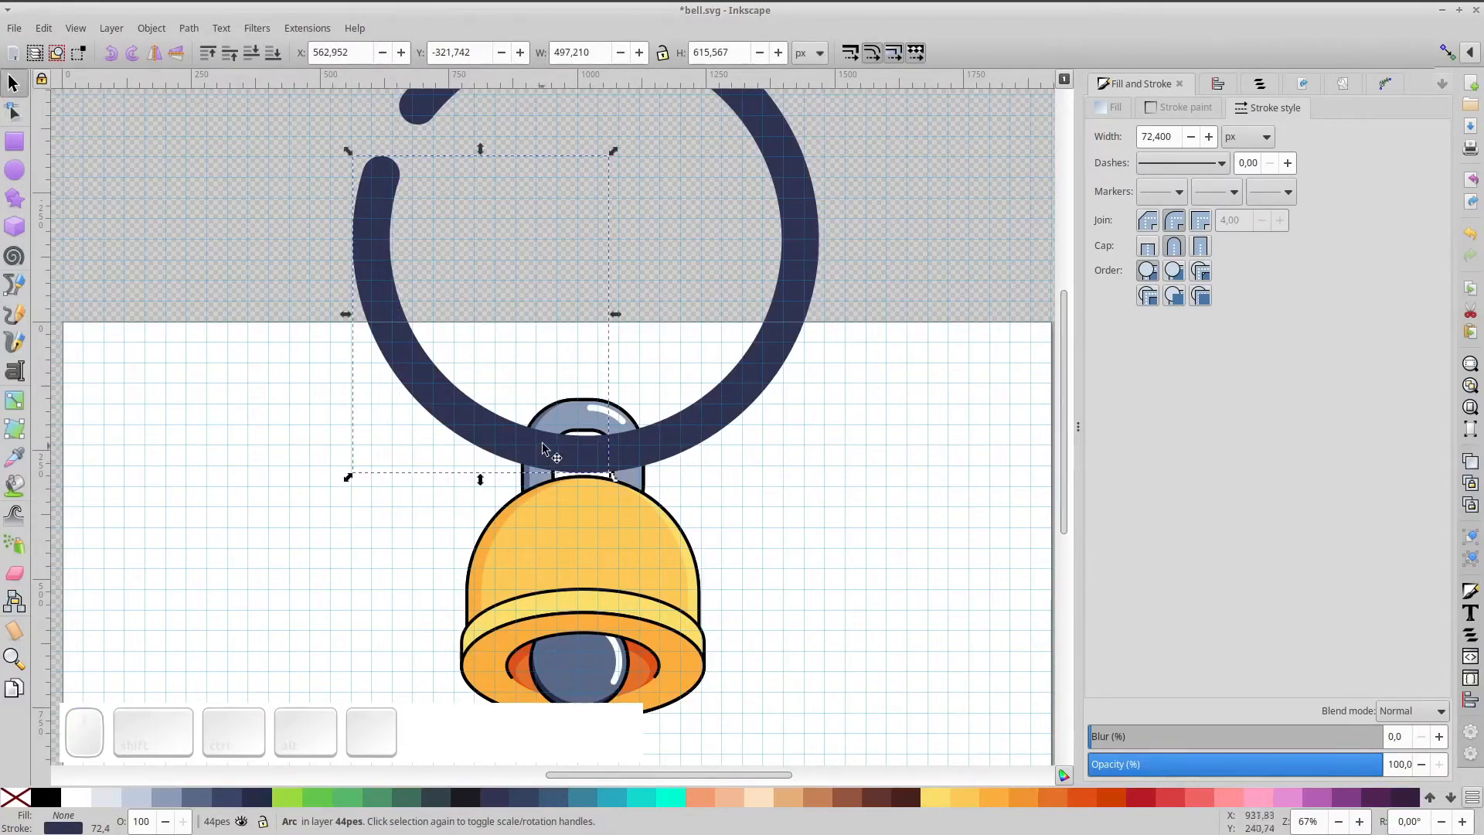
left_click(208, 52)
mouse_move(674, 432)
left_mouse_down()
mouse_move(722, 405)
mouse_move(749, 424)
mouse_move(699, 426)
left_mouse_up()
key("ctrl+z")
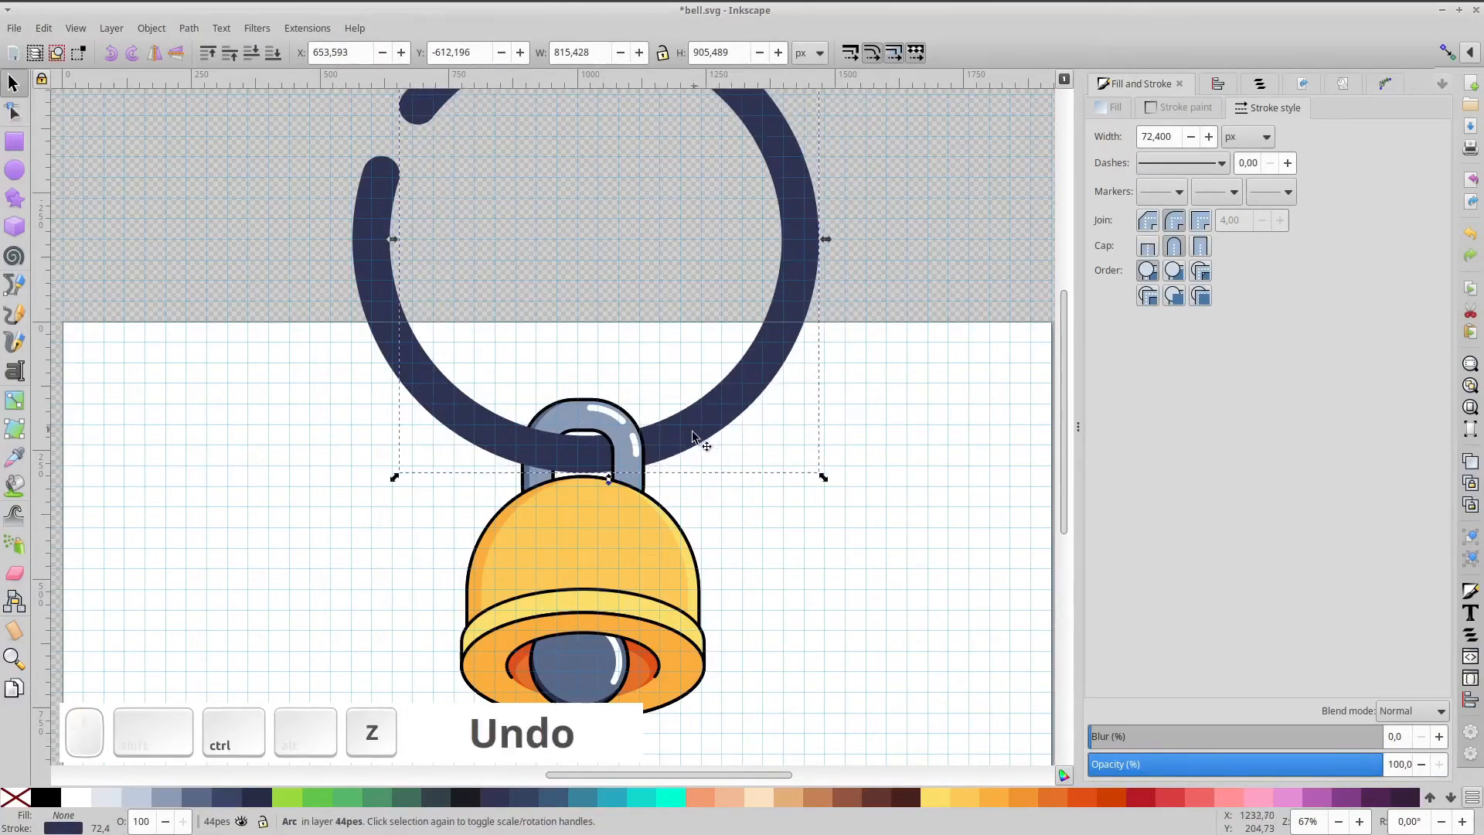
- Convert the strokes of both ring arcs to paths
left_click(539, 439, "shift")
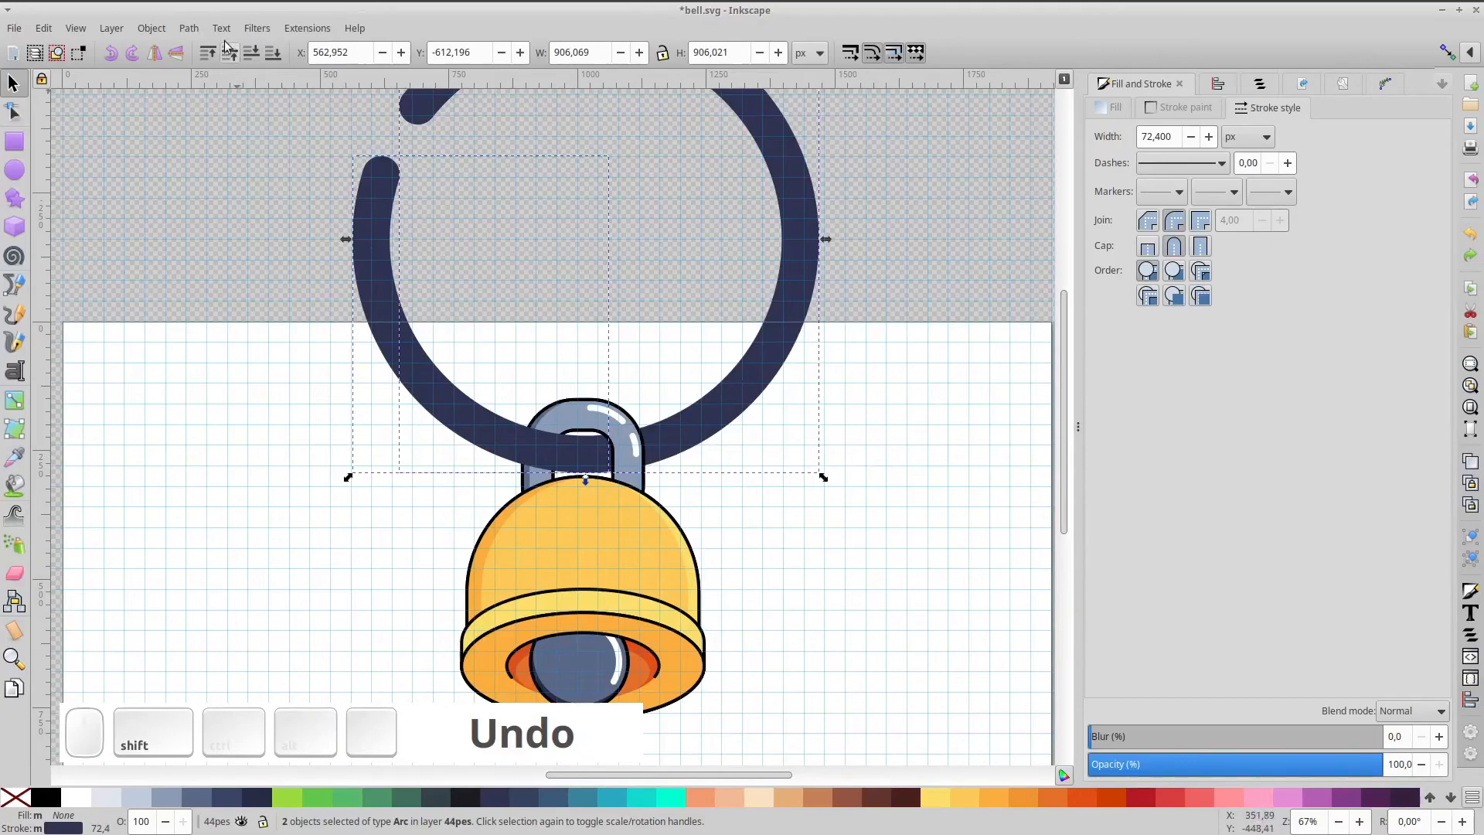
left_click(190, 28)
left_click(205, 70)
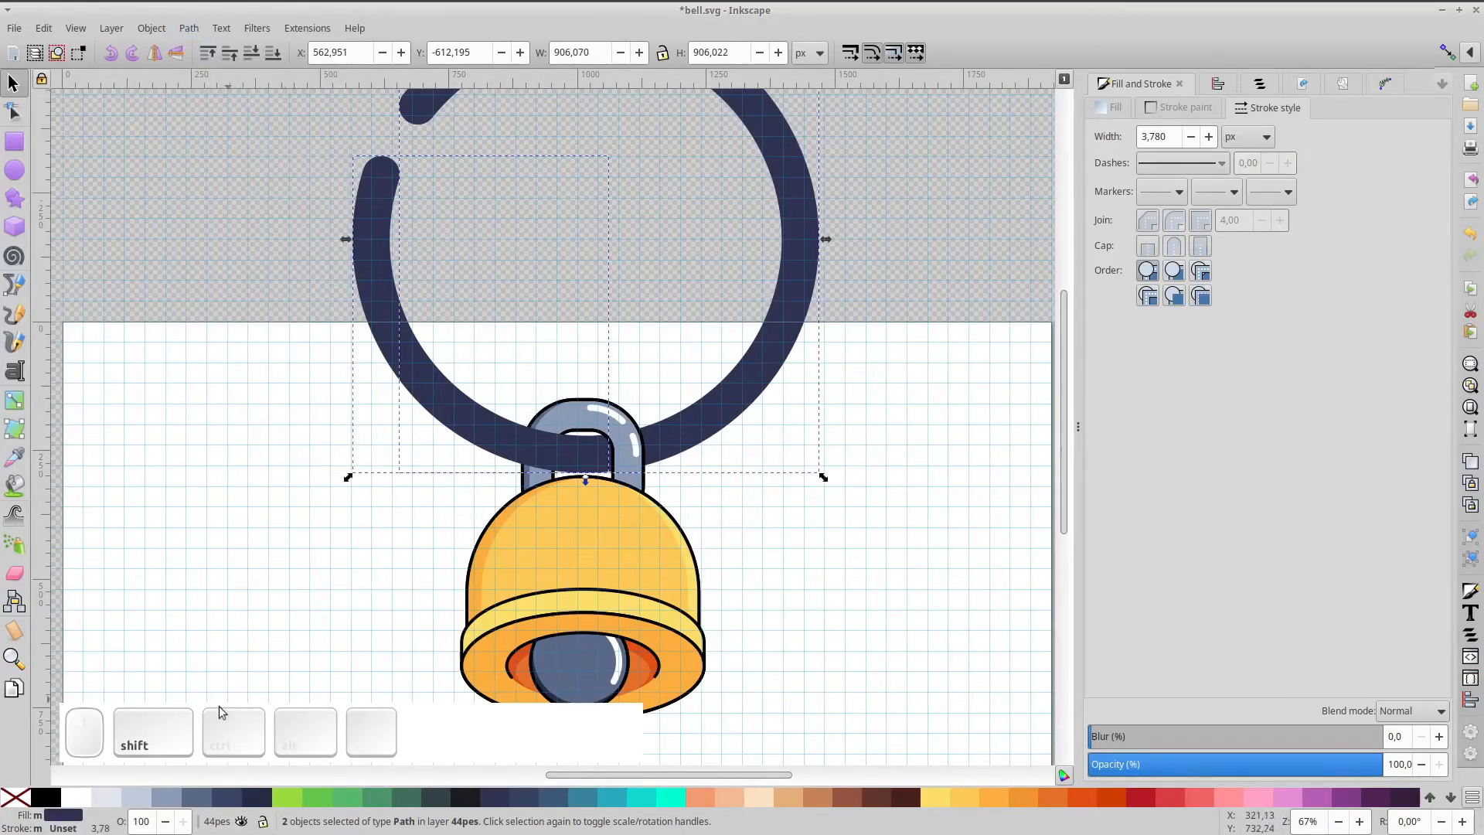
- Give both ring arcs a blue-grey fill and a black outline 6 px wide
left_click(166, 796)
left_click(46, 796, "shift")
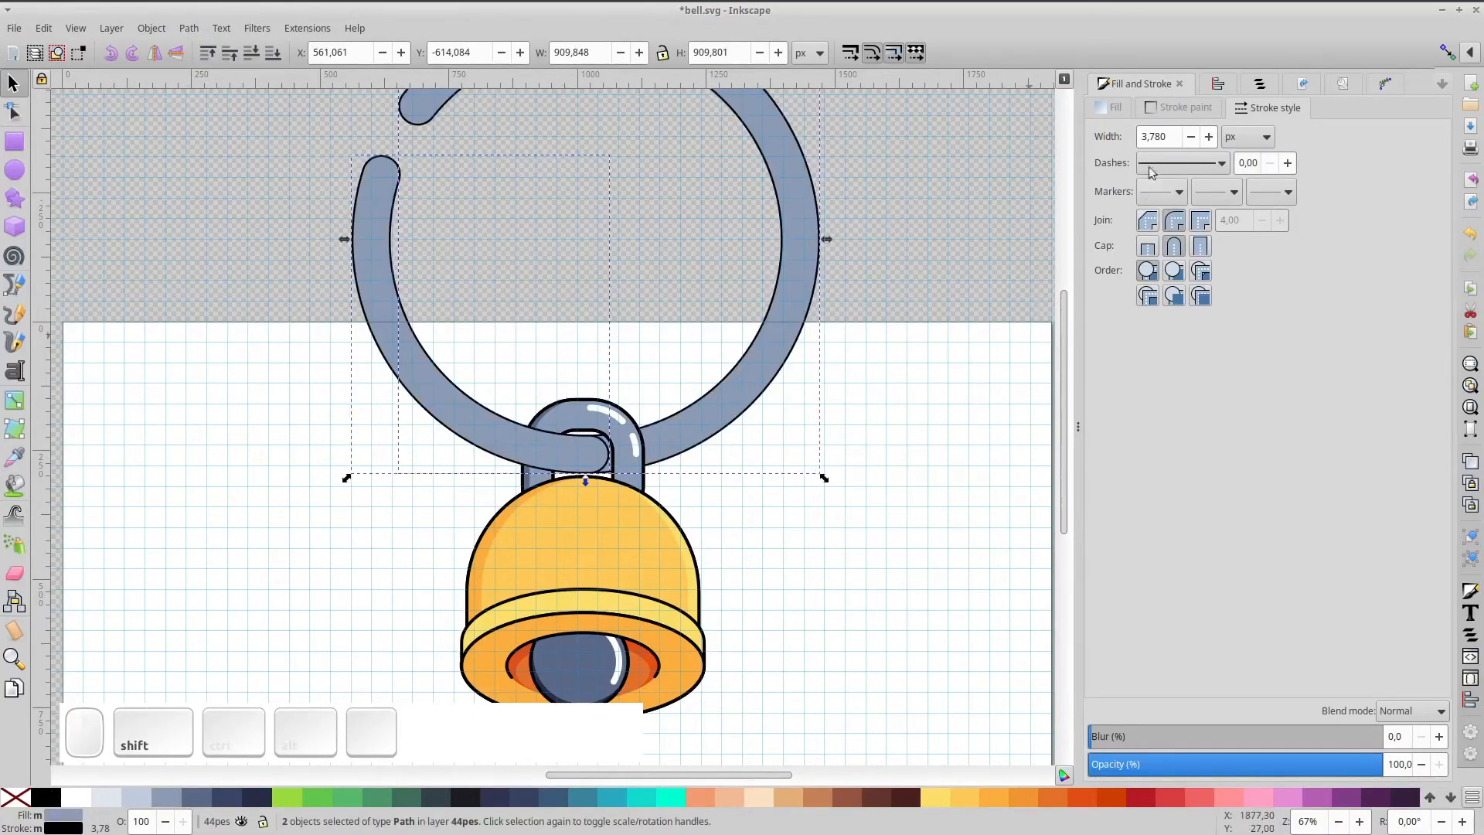
type("6")
key("Return")
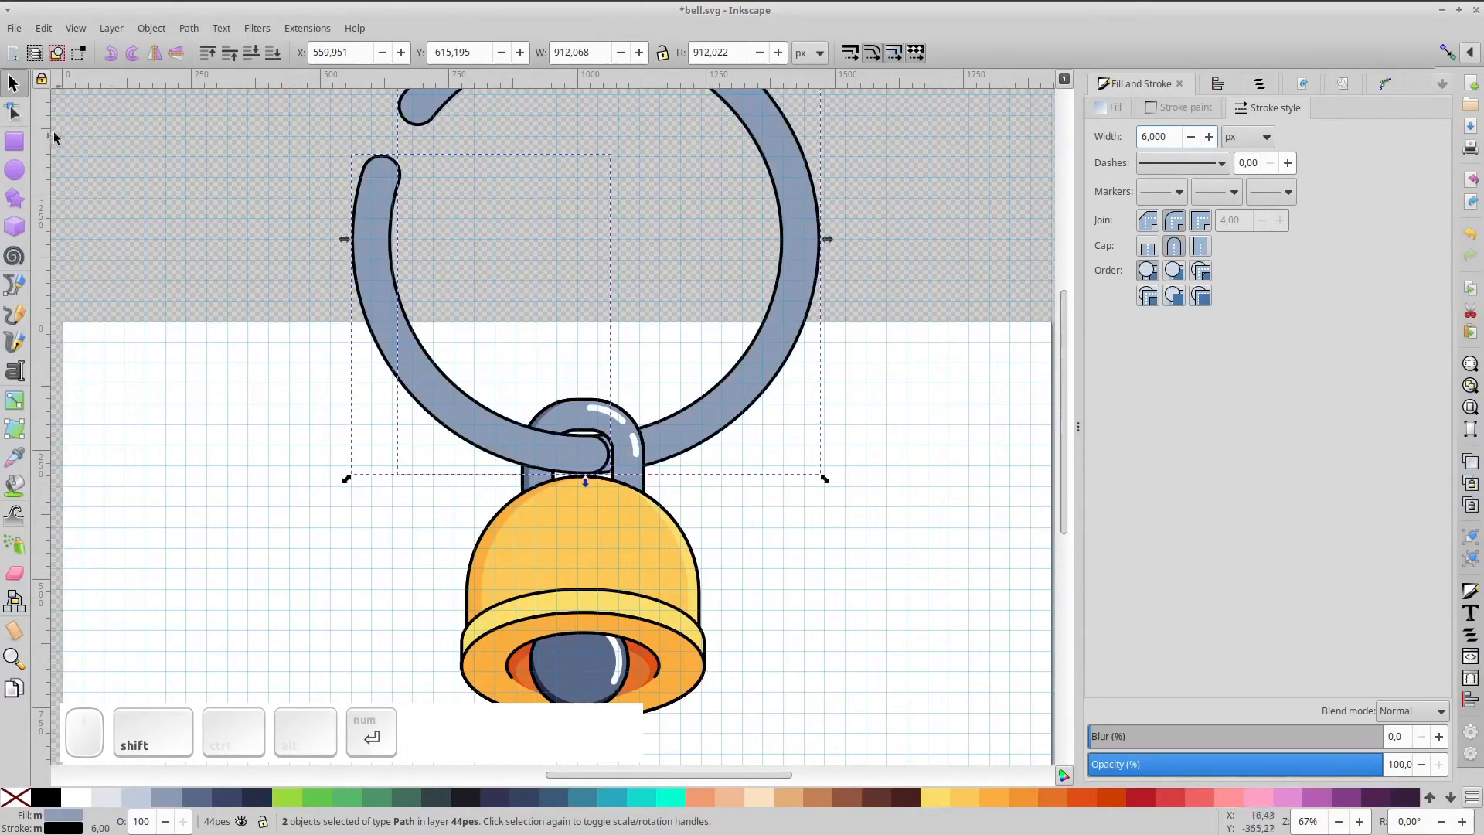
- Delete the rounded end segments of the left ring arc inside the bell's handle, leaving that end open
left_click(13, 114)
scroll(619, 463, "up", 3)
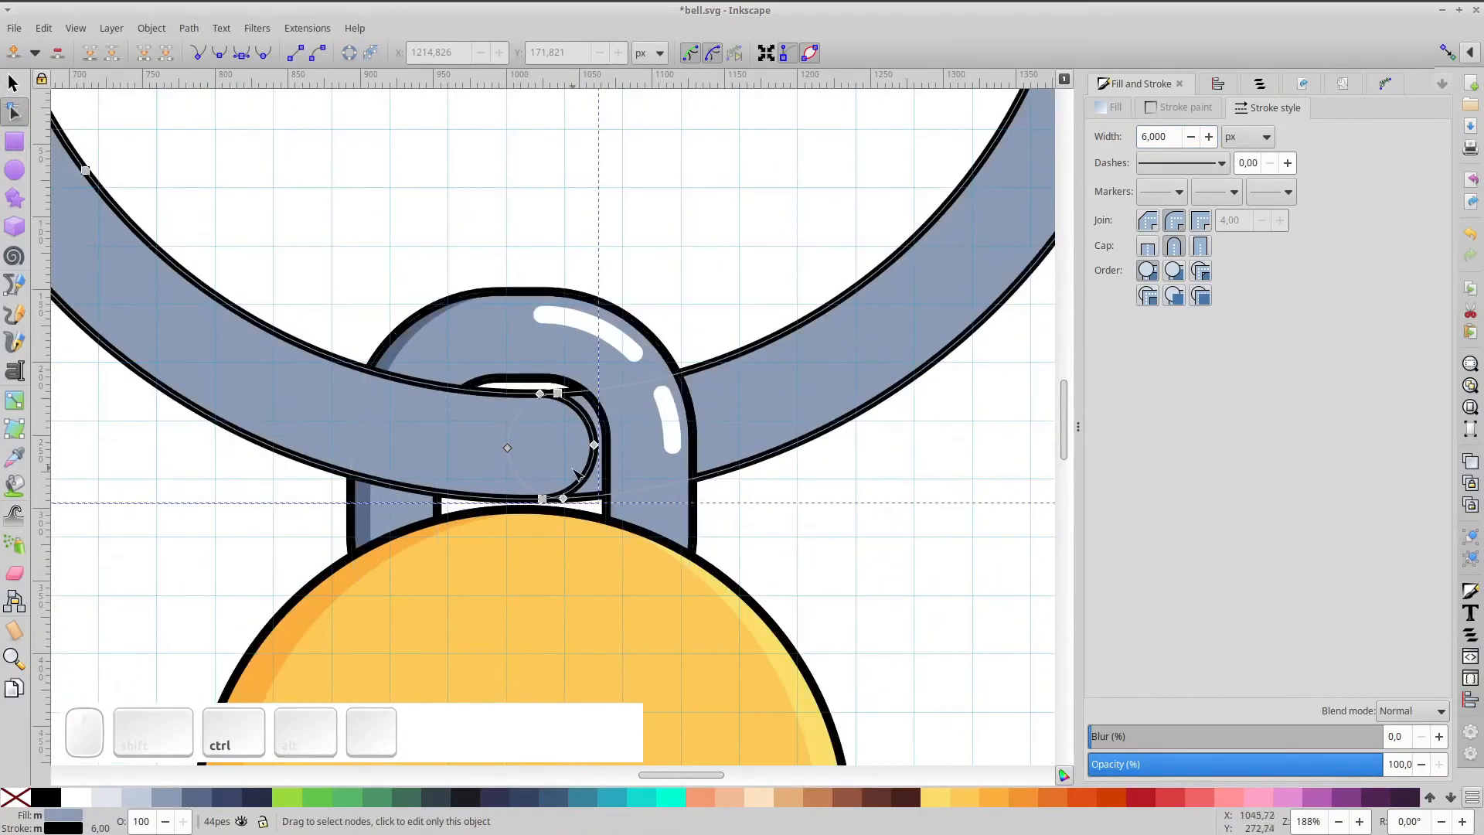
left_click_drag(533, 393, 615, 558)
left_click(167, 54)
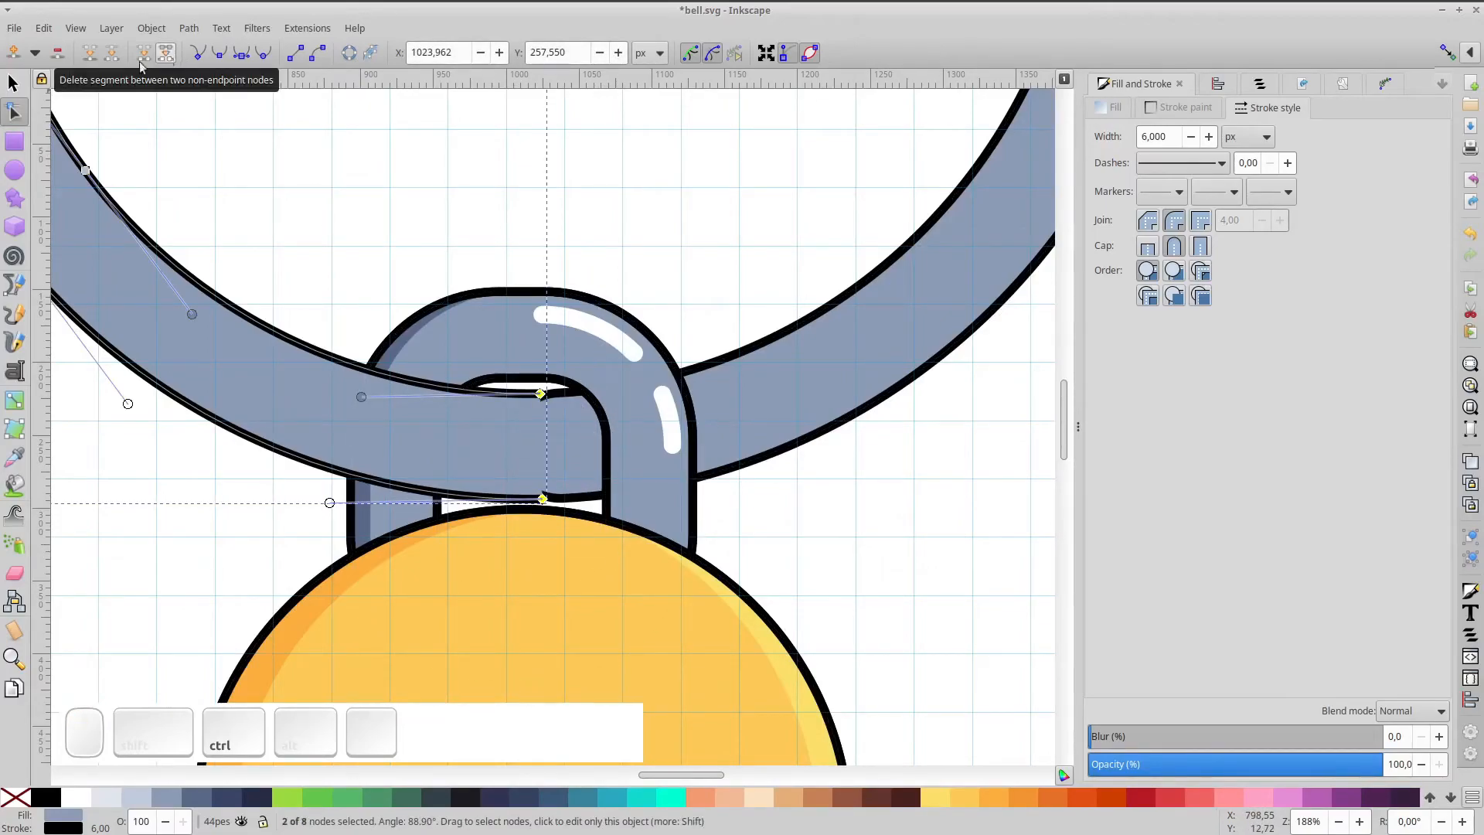
- Shift the left ring arc slightly so its open end lines up with the right arc's outlines inside the handle
left_click(13, 82)
left_click(279, 182)
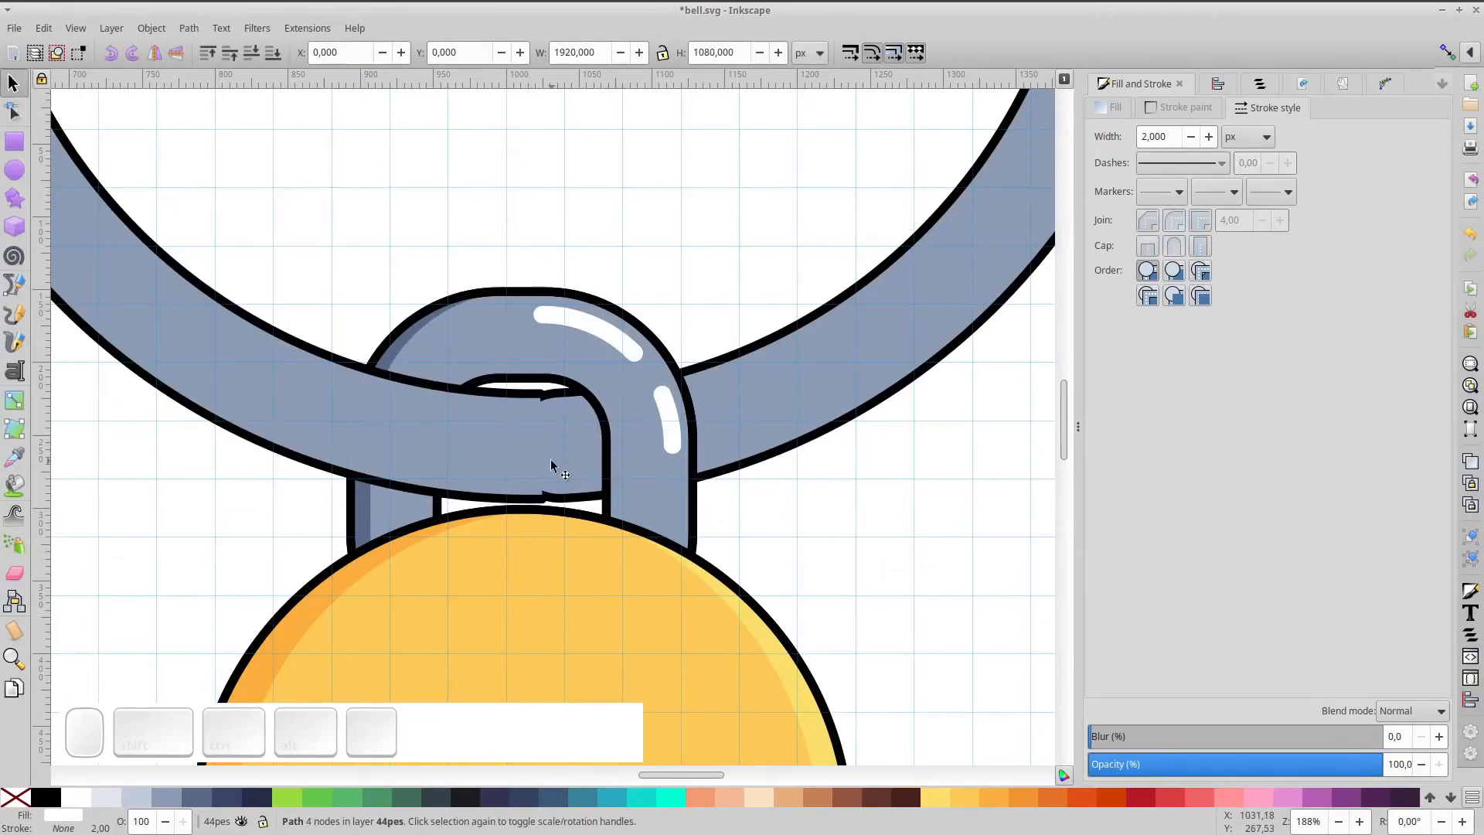
left_click(517, 458)
scroll(530, 433, "up", 2)
left_click_drag(511, 439, 541, 447)
scroll(541, 447, "down", 5)
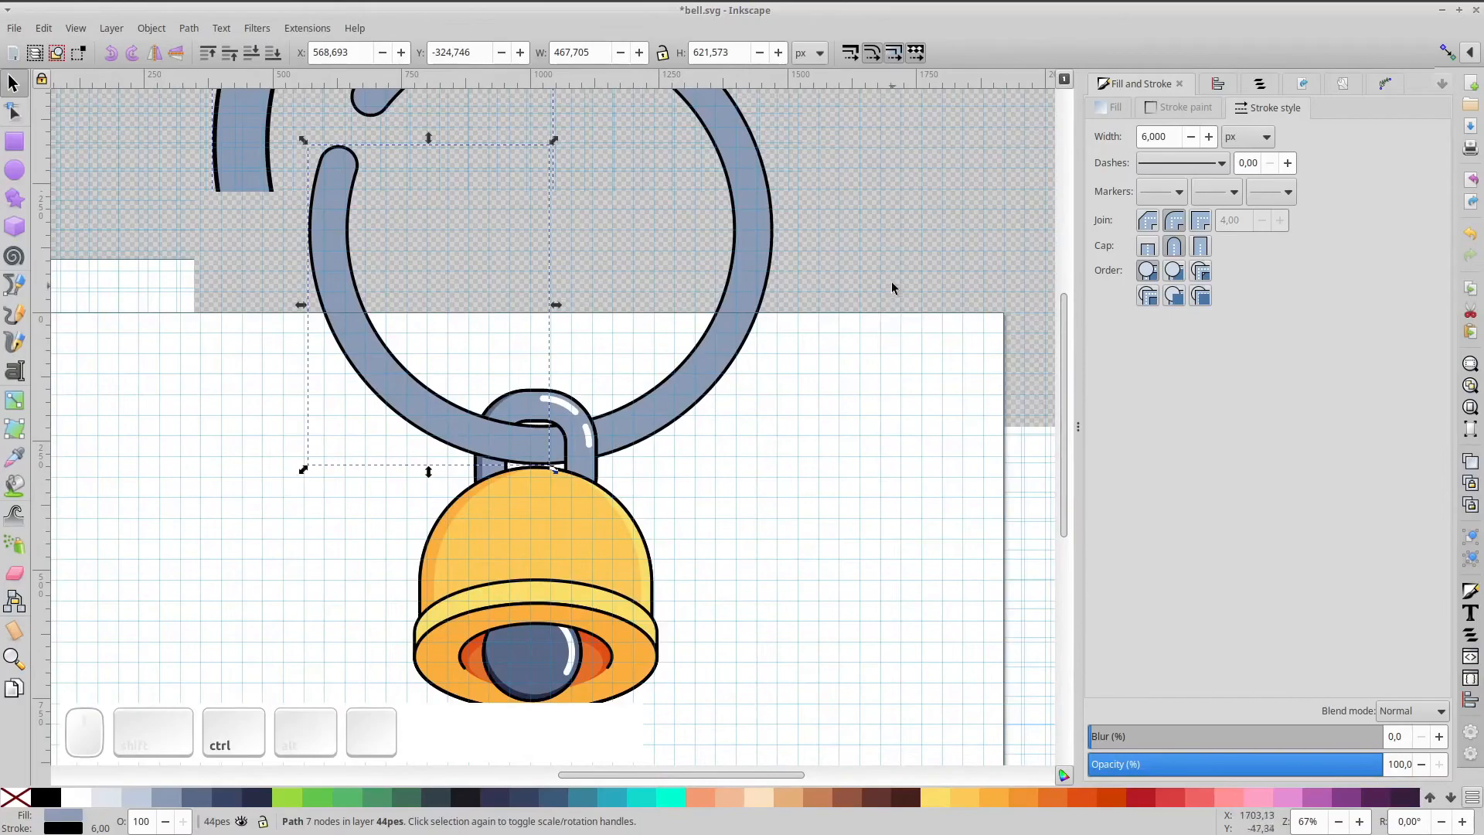
left_click(893, 290)
- Group the bell with the ring arcs, then scale the group down and position it within the page
key("space")
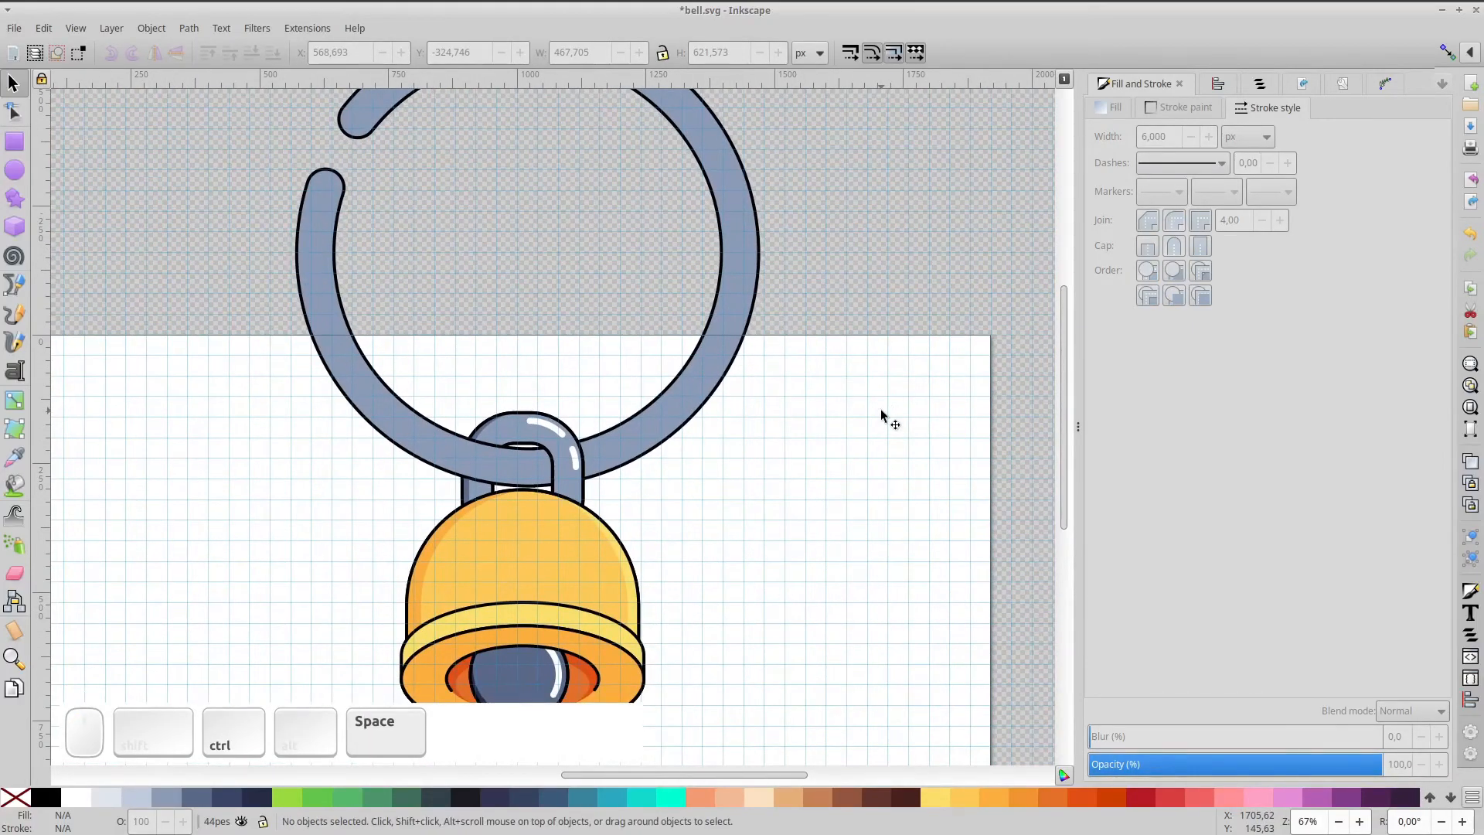
scroll(858, 415, "down", 3)
scroll(843, 416, "down", 1)
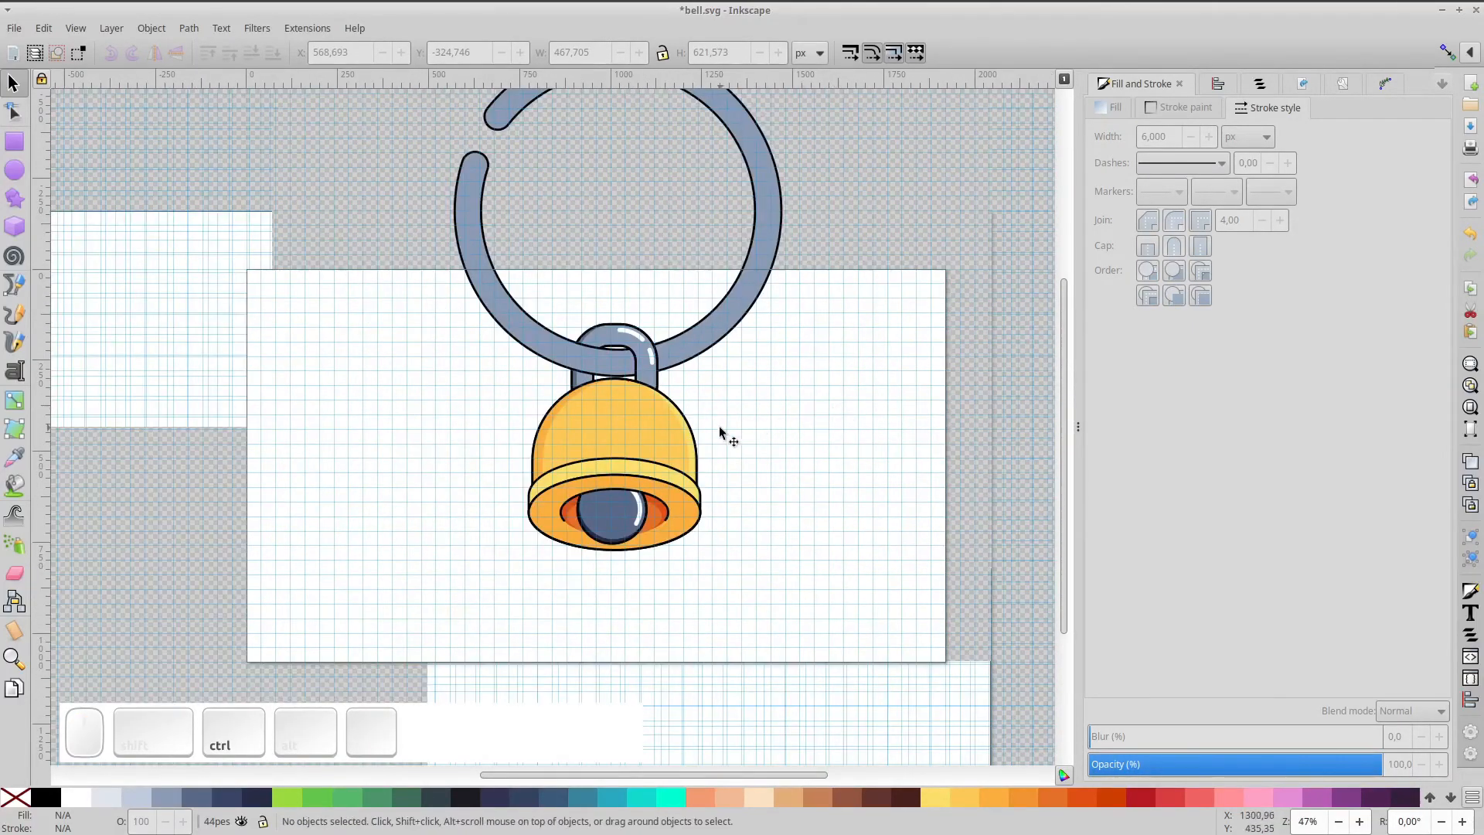
left_click(672, 427)
left_click(672, 427, "ctrl")
left_click(496, 251, "ctrl+shift")
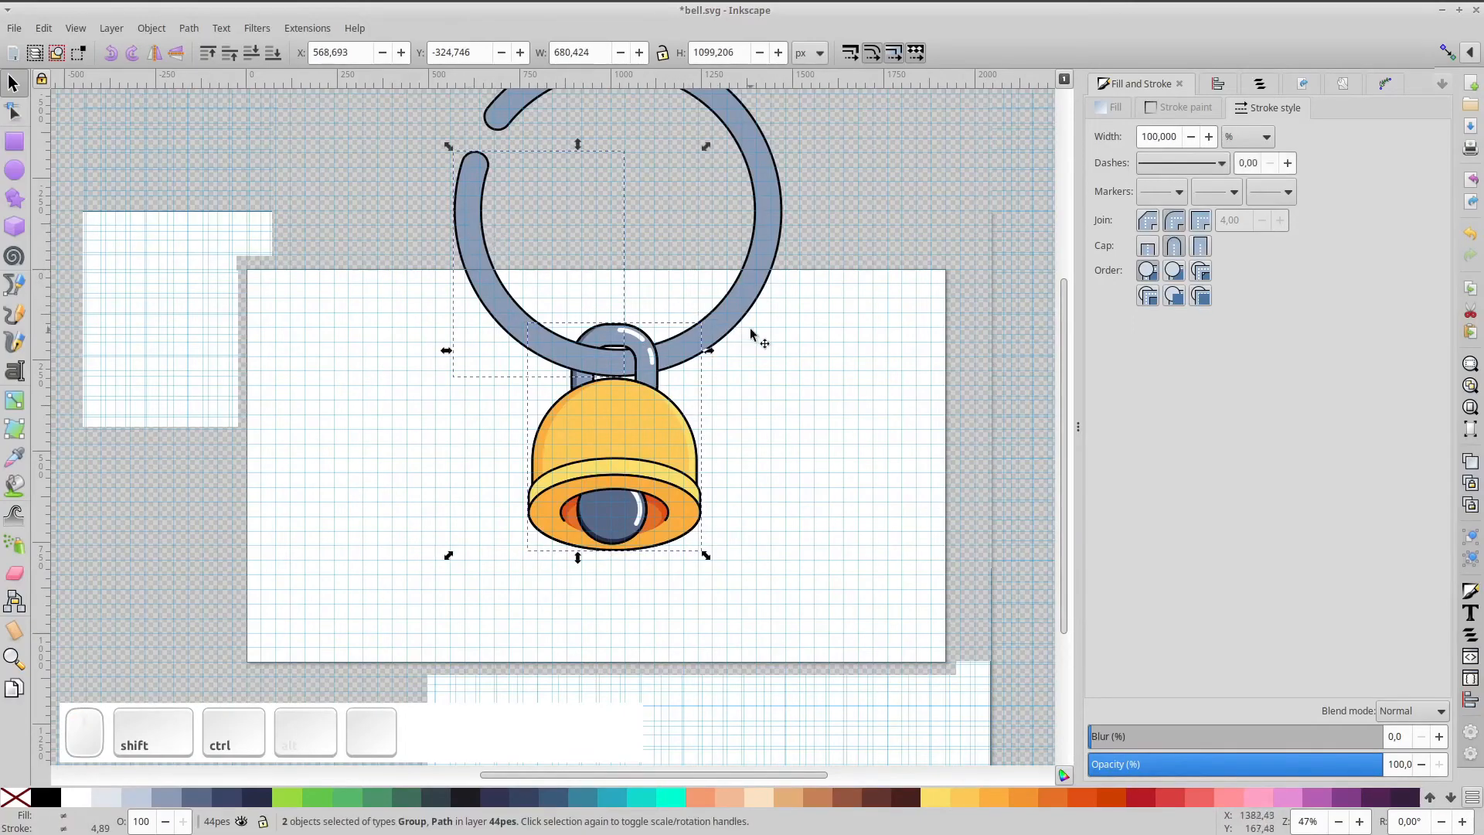
key("ctrl+g")
left_click_drag(787, 556, 683, 425)
left_click_drag(620, 301, 619, 464)
key("KP_5")
left_click(610, 412)
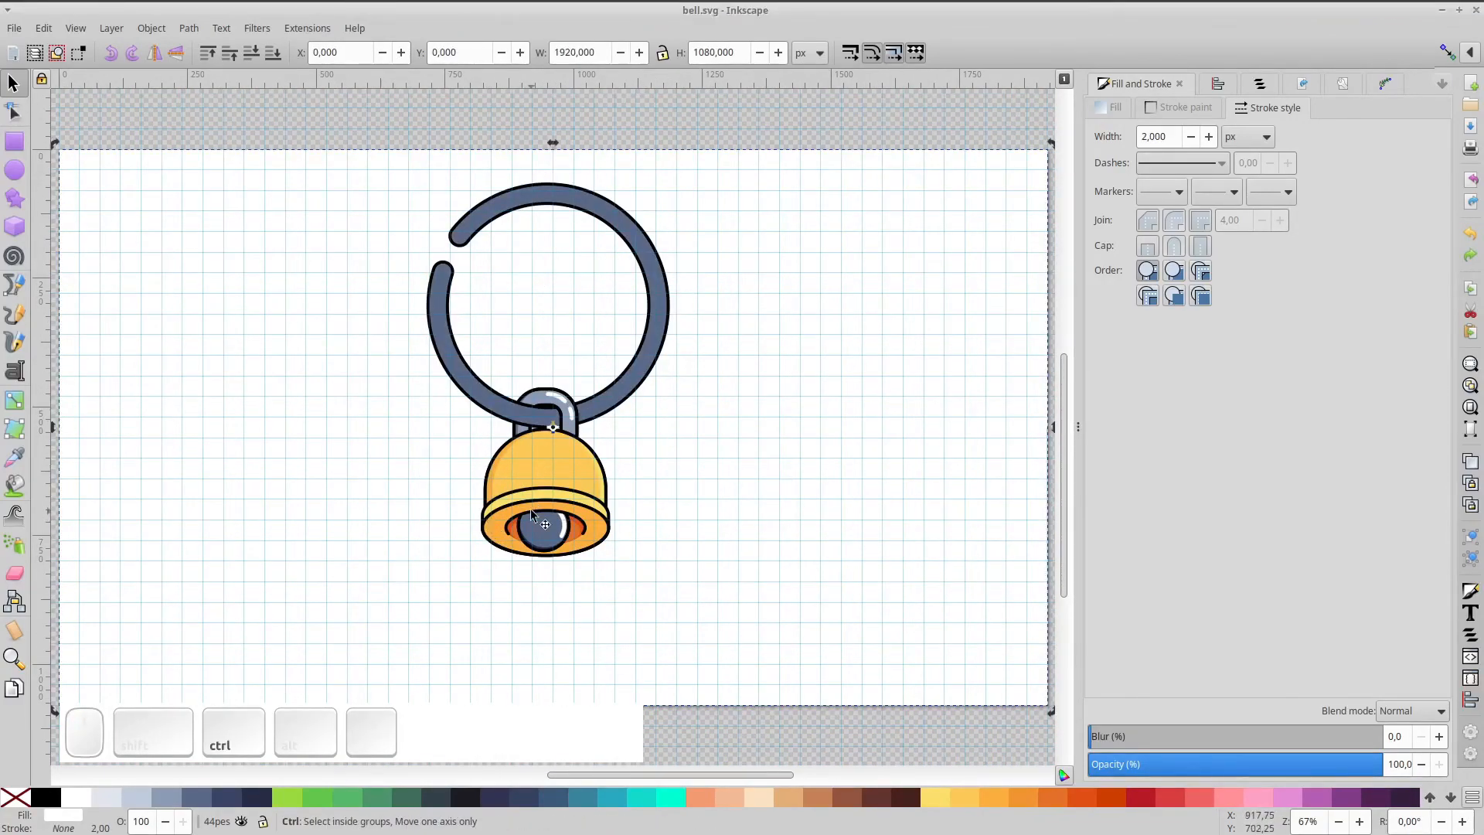
- Convert the black arc outlining the bell's lower rim, nested inside the groups, from an ellipse object to a path
scroll(530, 509, "up", 2)
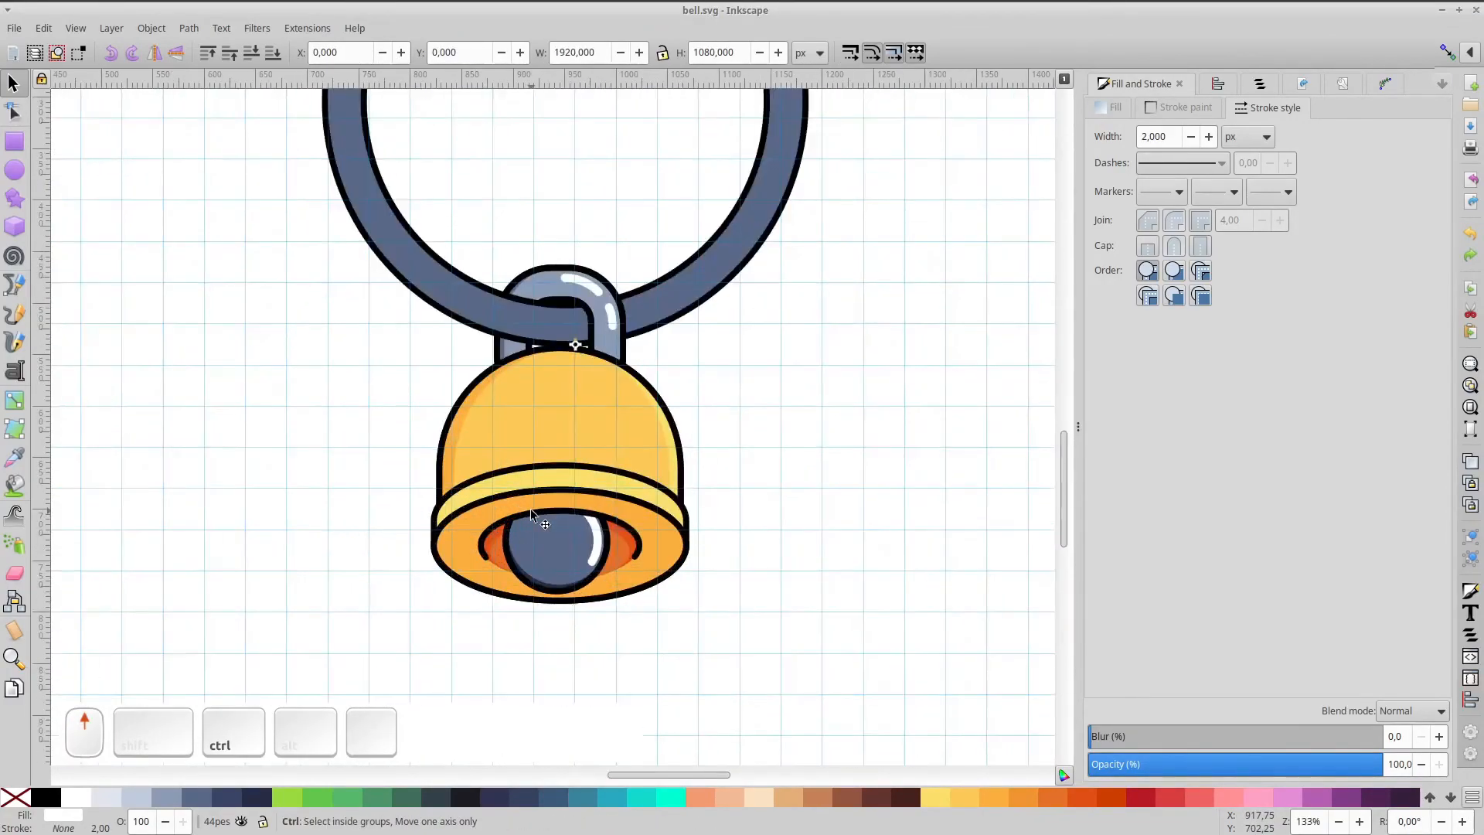
scroll(530, 508, "up", 1)
left_click(593, 481, "ctrl")
left_click(594, 481, "ctrl")
left_click(594, 480, "ctrl")
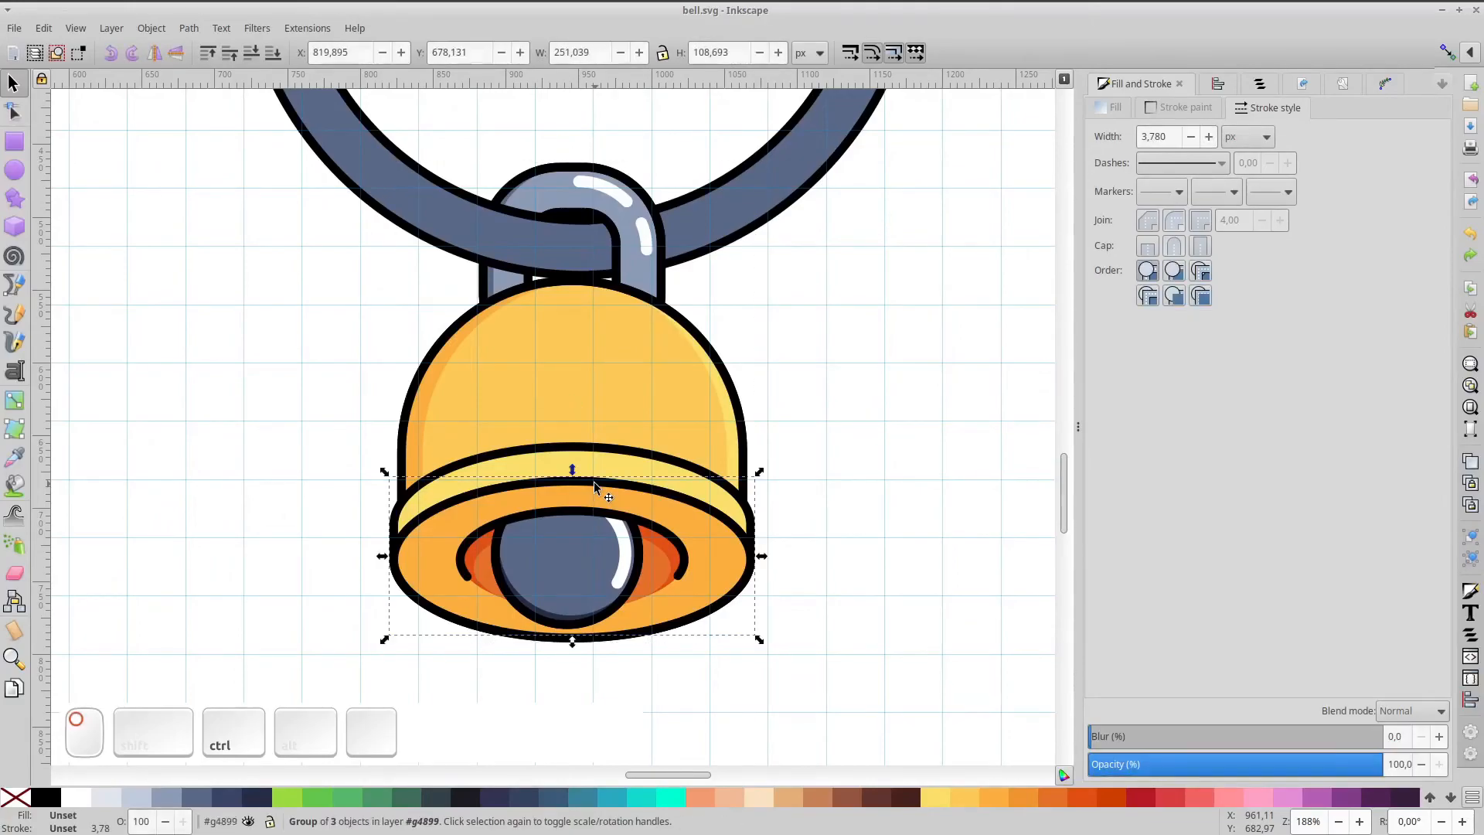
scroll(594, 481, "up", 2)
left_click(593, 481, "ctrl")
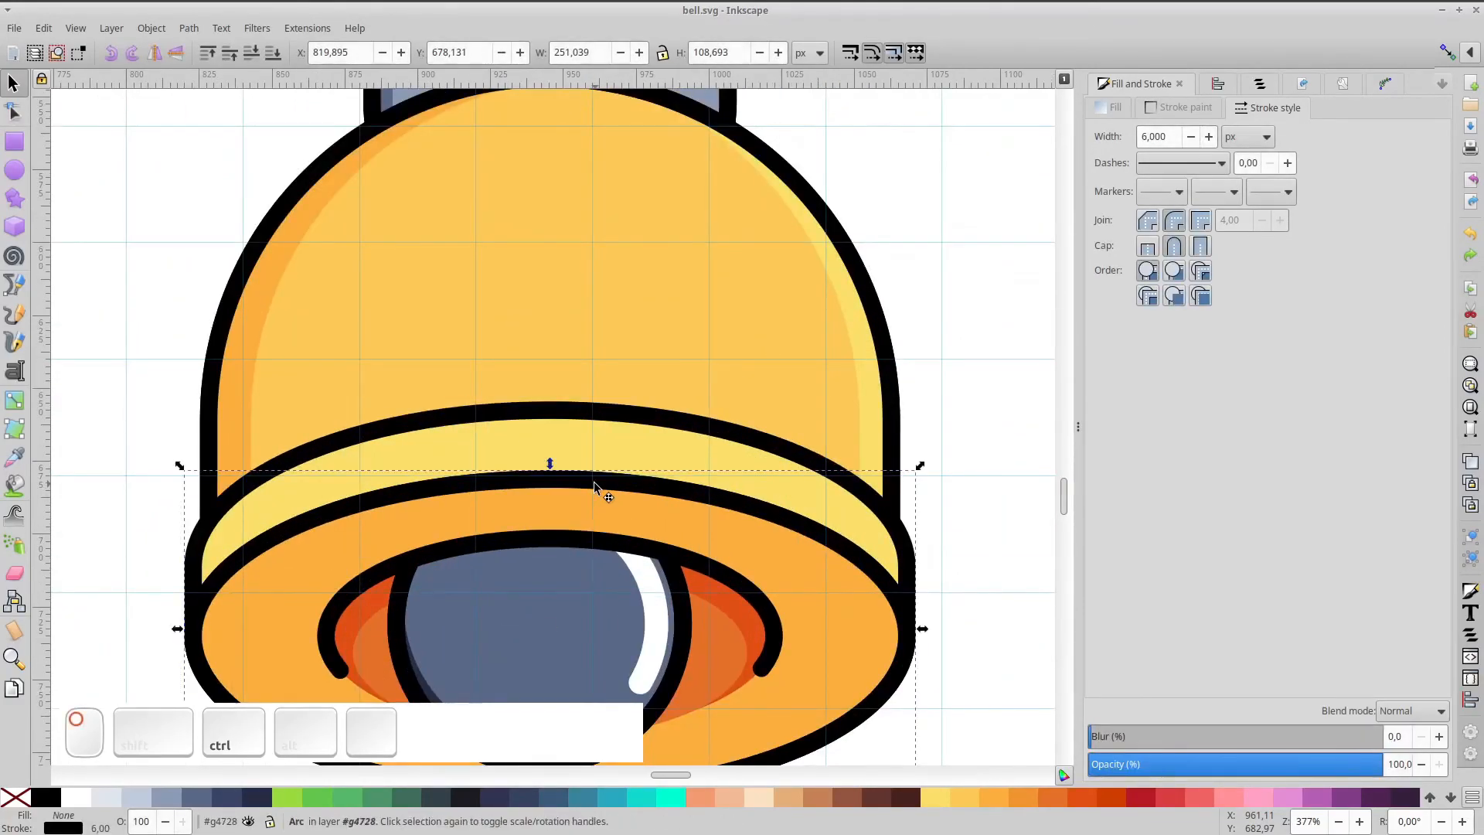
double_click(594, 480)
left_click(189, 28)
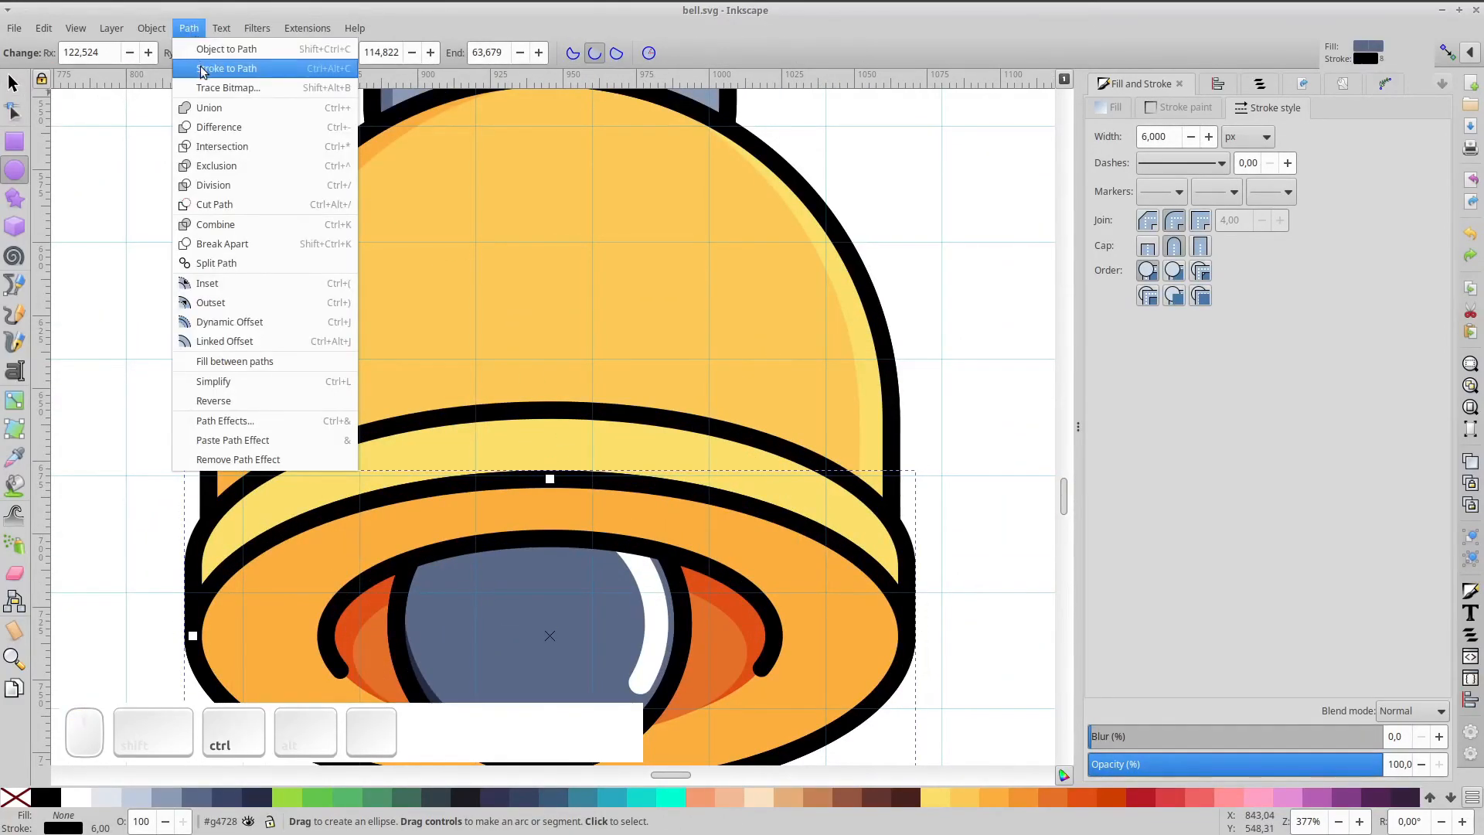
left_click(202, 48)
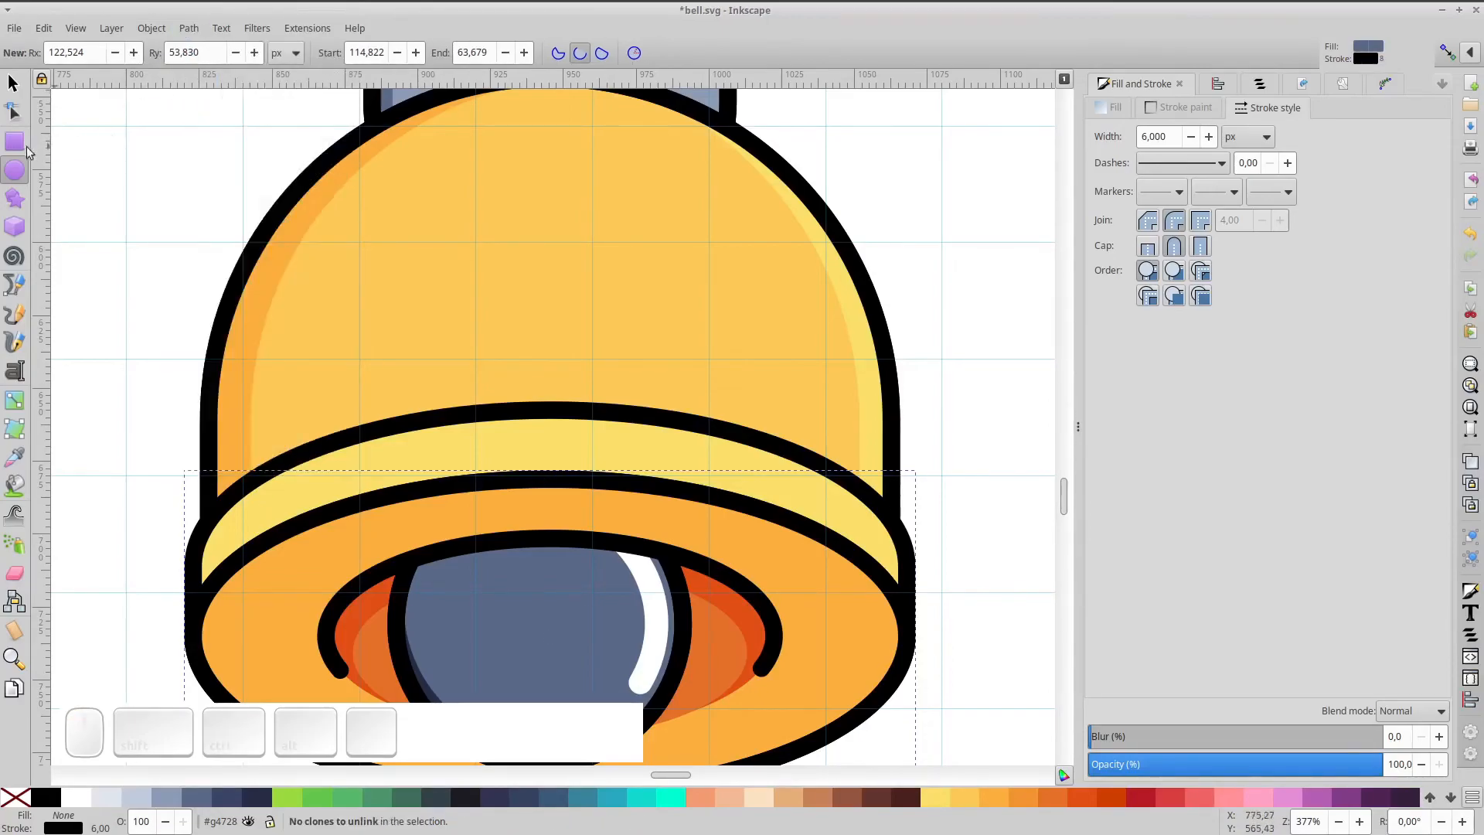
- Subdivide the upper-right part of the rim outline with three rounds of node insertion and delete one segment to open a gap
left_click(15, 114)
left_click_drag(497, 417, 946, 635)
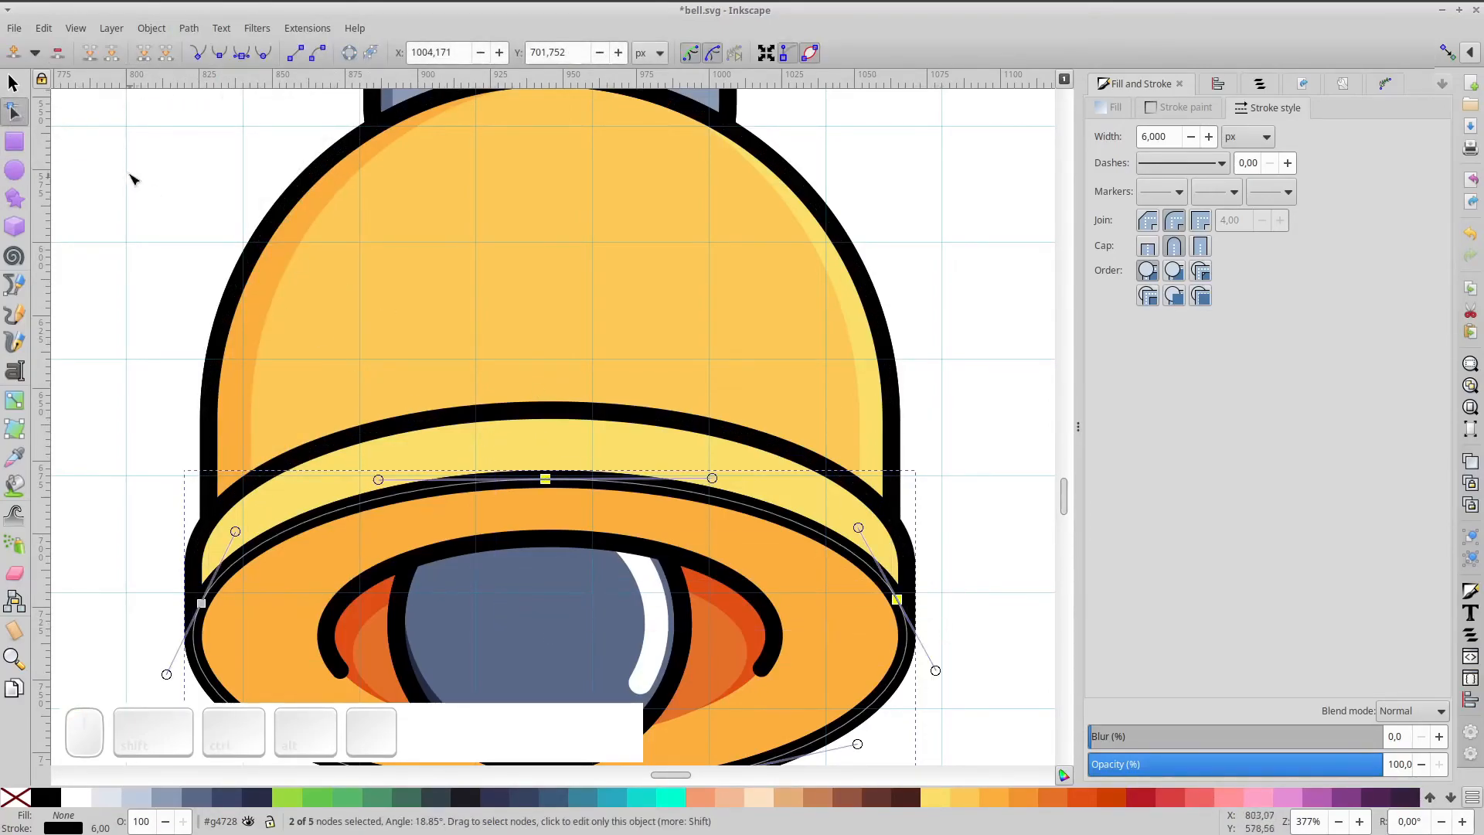
key("Insert")
key("Insert")
key("Insert")
left_click_drag(588, 443, 693, 524)
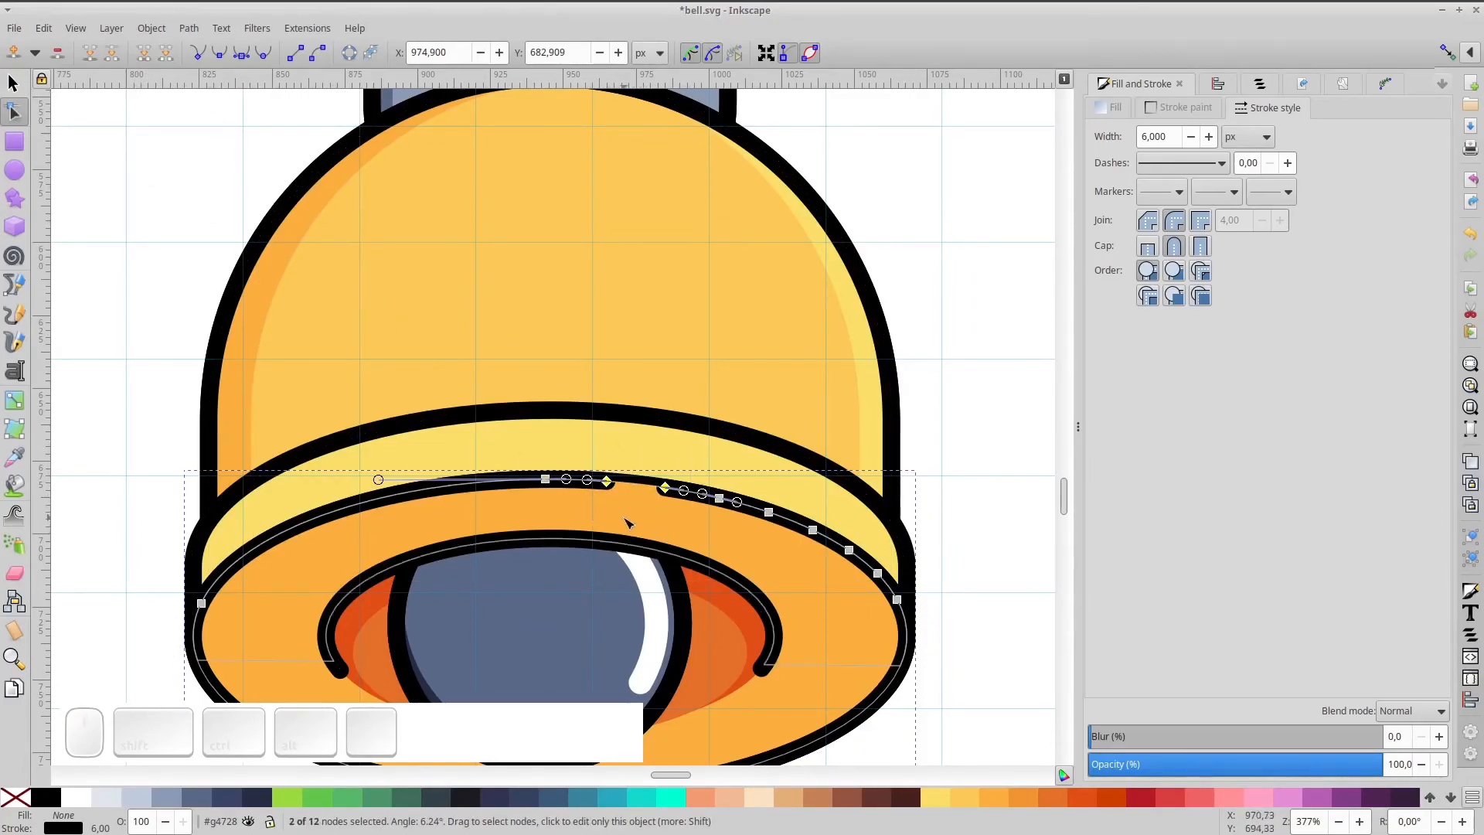
- Remove the black stroke from the orange rim ellipse beneath the outline
left_click(806, 721)
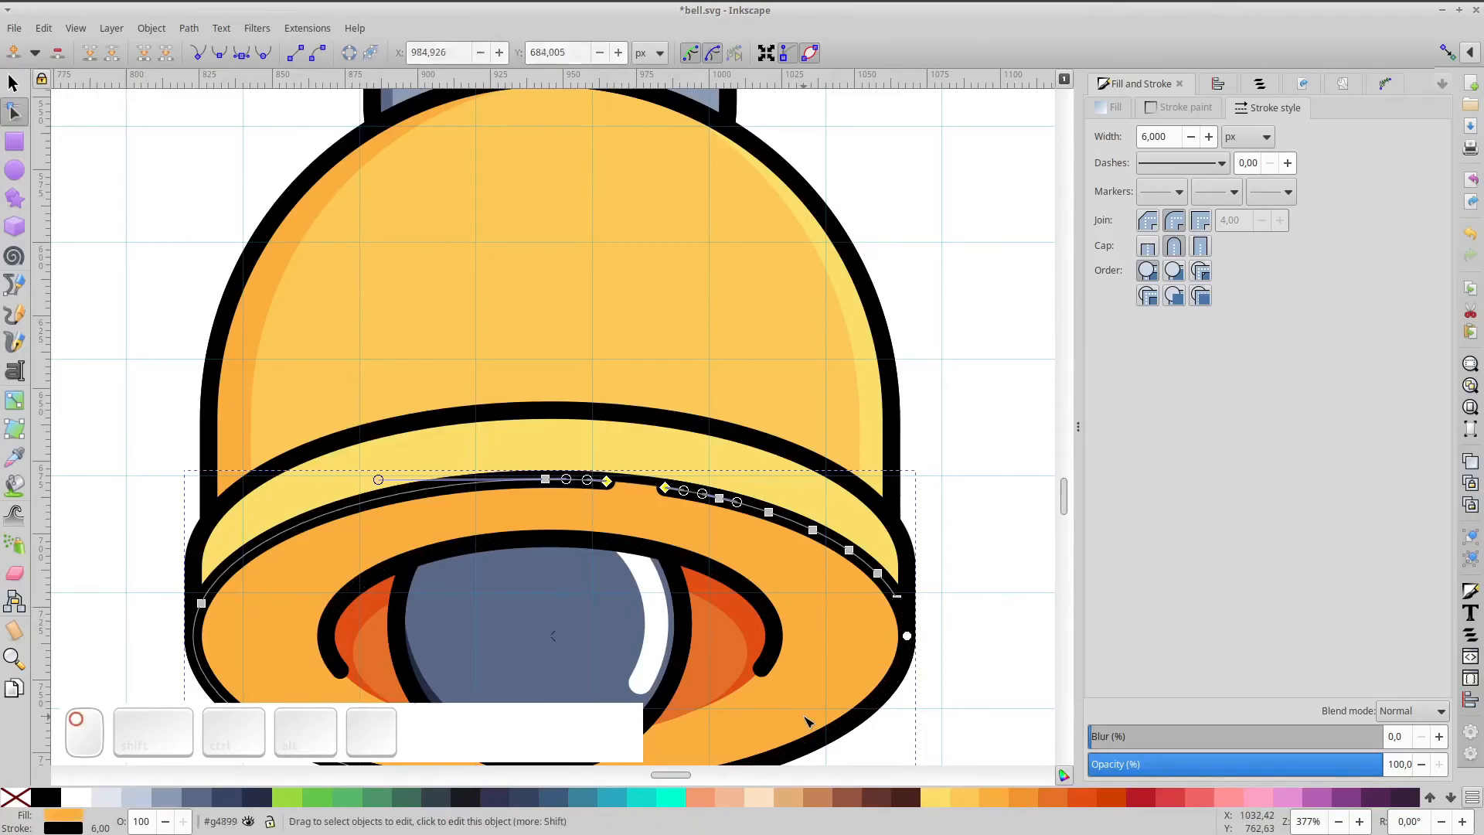
left_click(10, 793, "shift")
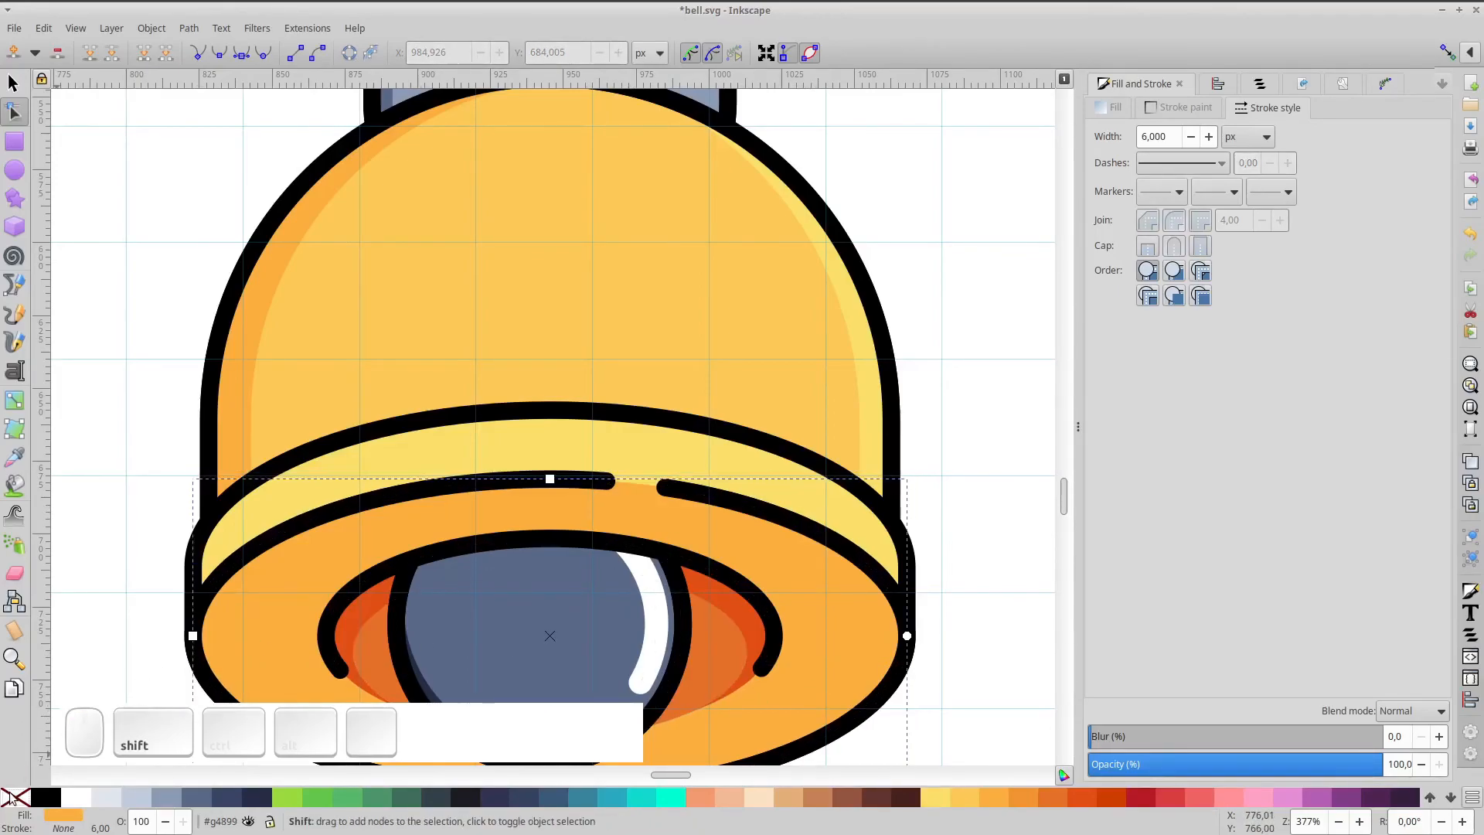
scroll(639, 579, "down", 4)
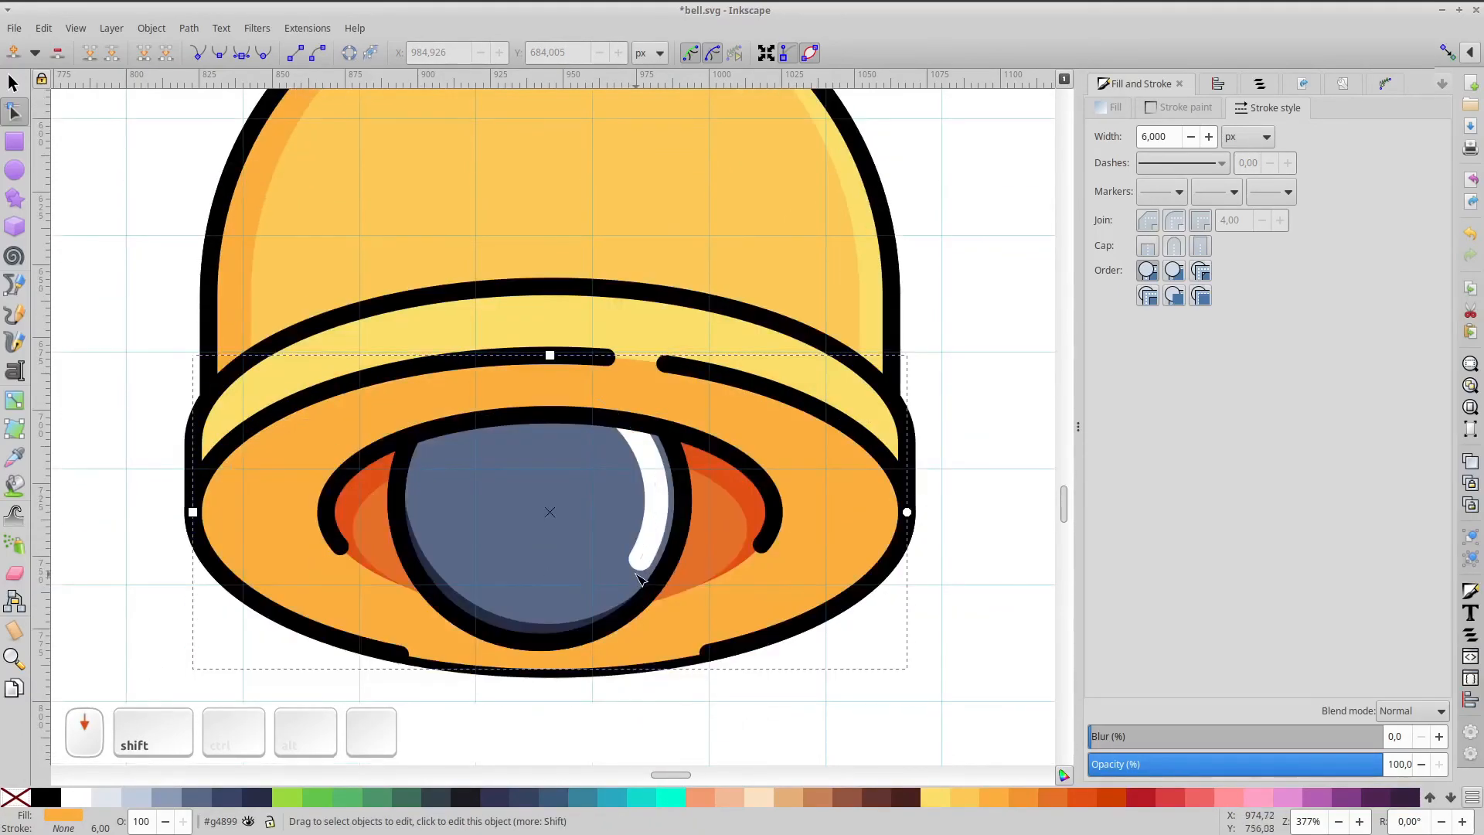
- Duplicate the orange rim ellipse and give the copy a black stroke with no fill
left_click(405, 660)
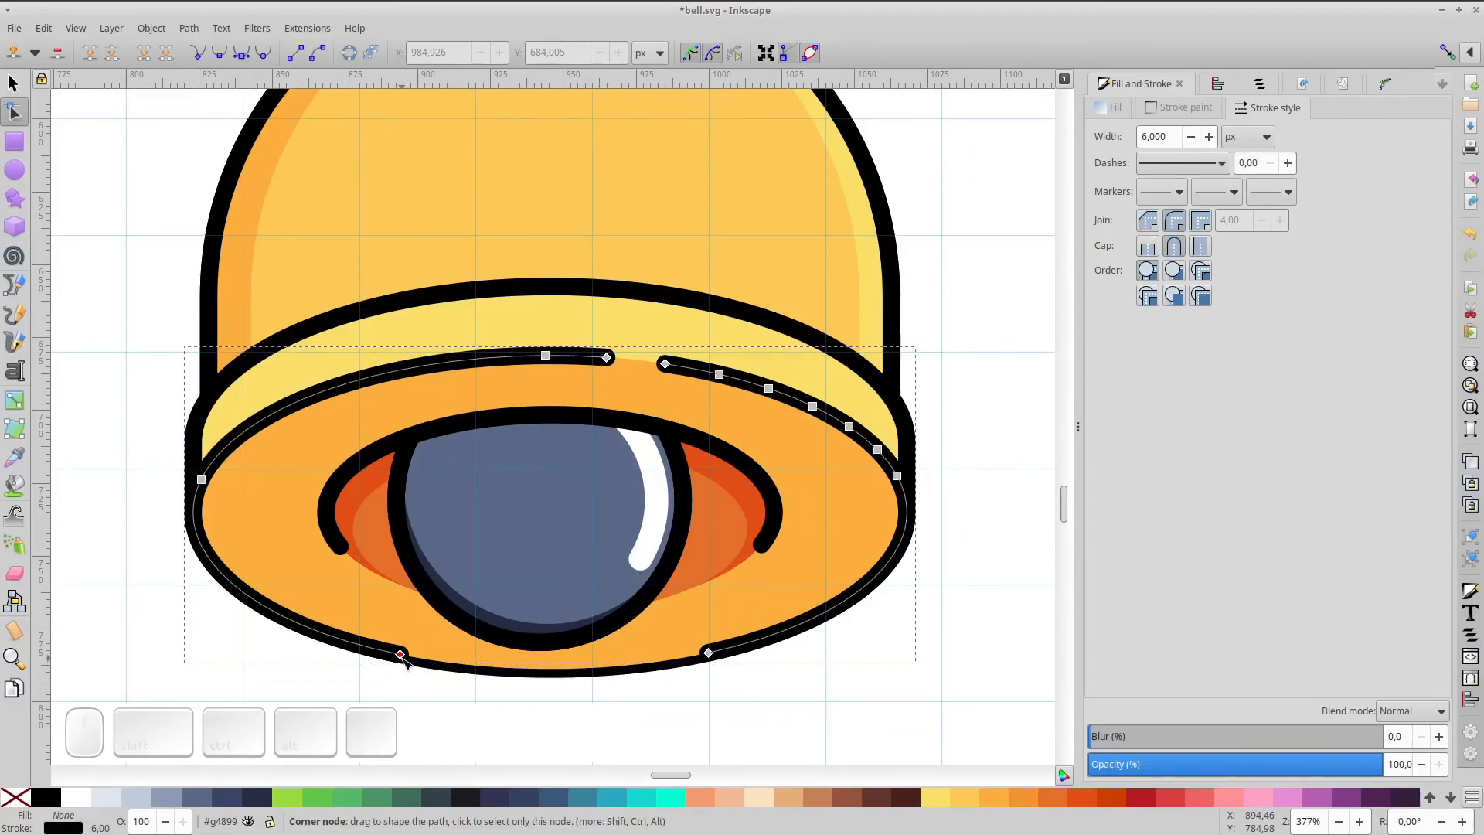
left_click(315, 570)
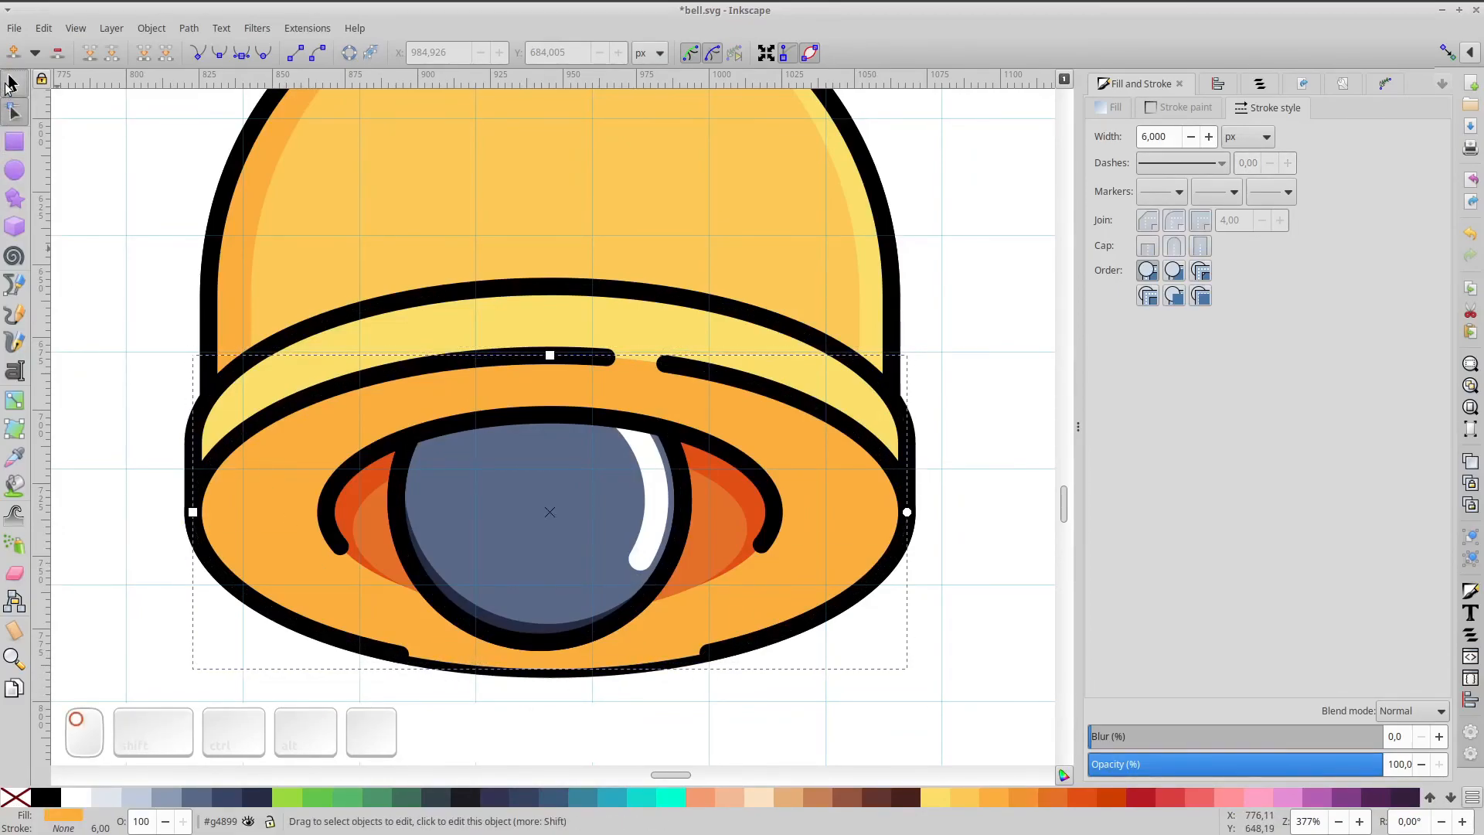
left_click(11, 82)
key("ctrl+d")
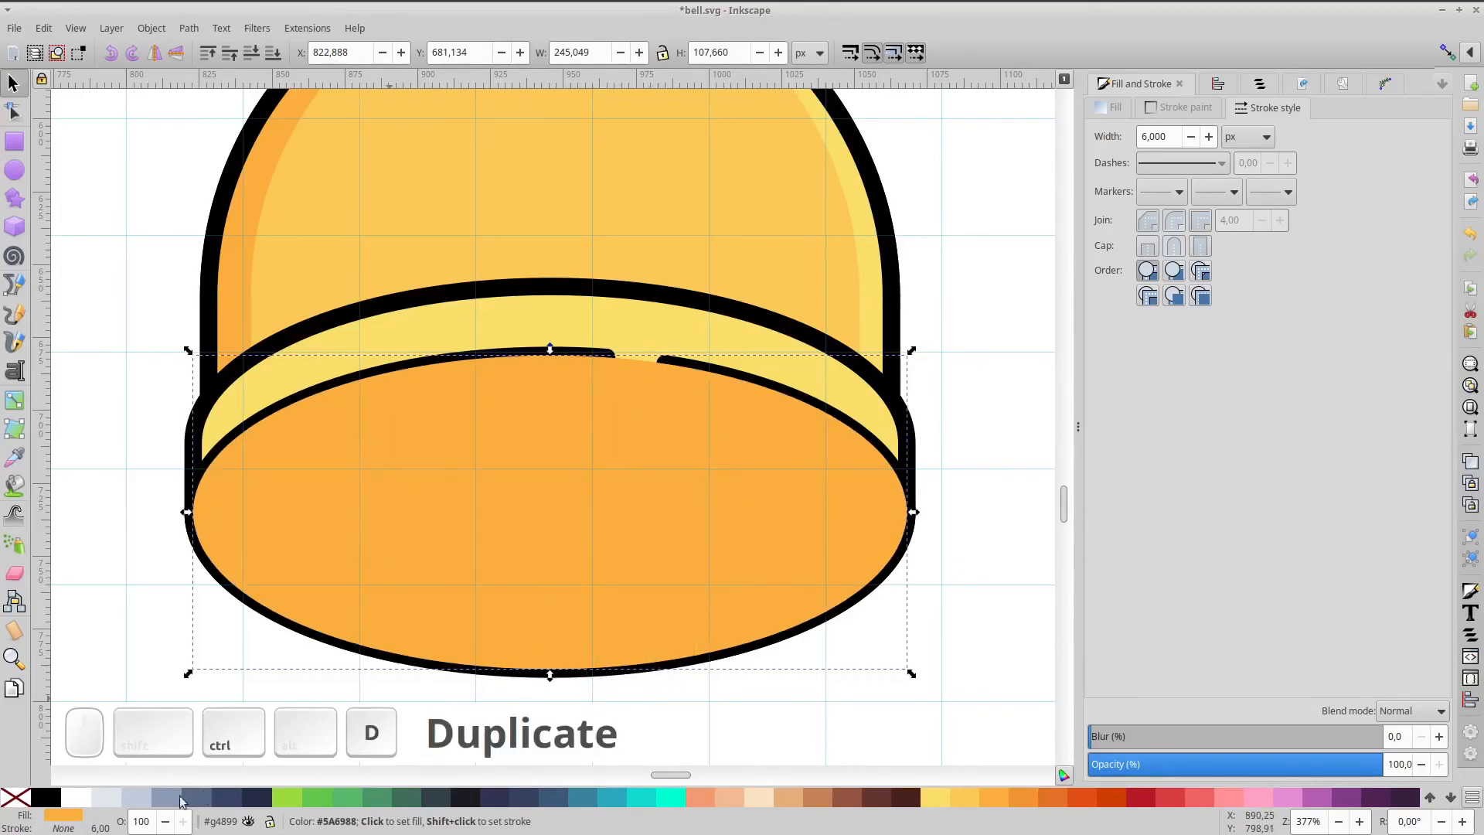
left_click(35, 798, "shift")
left_click(16, 797)
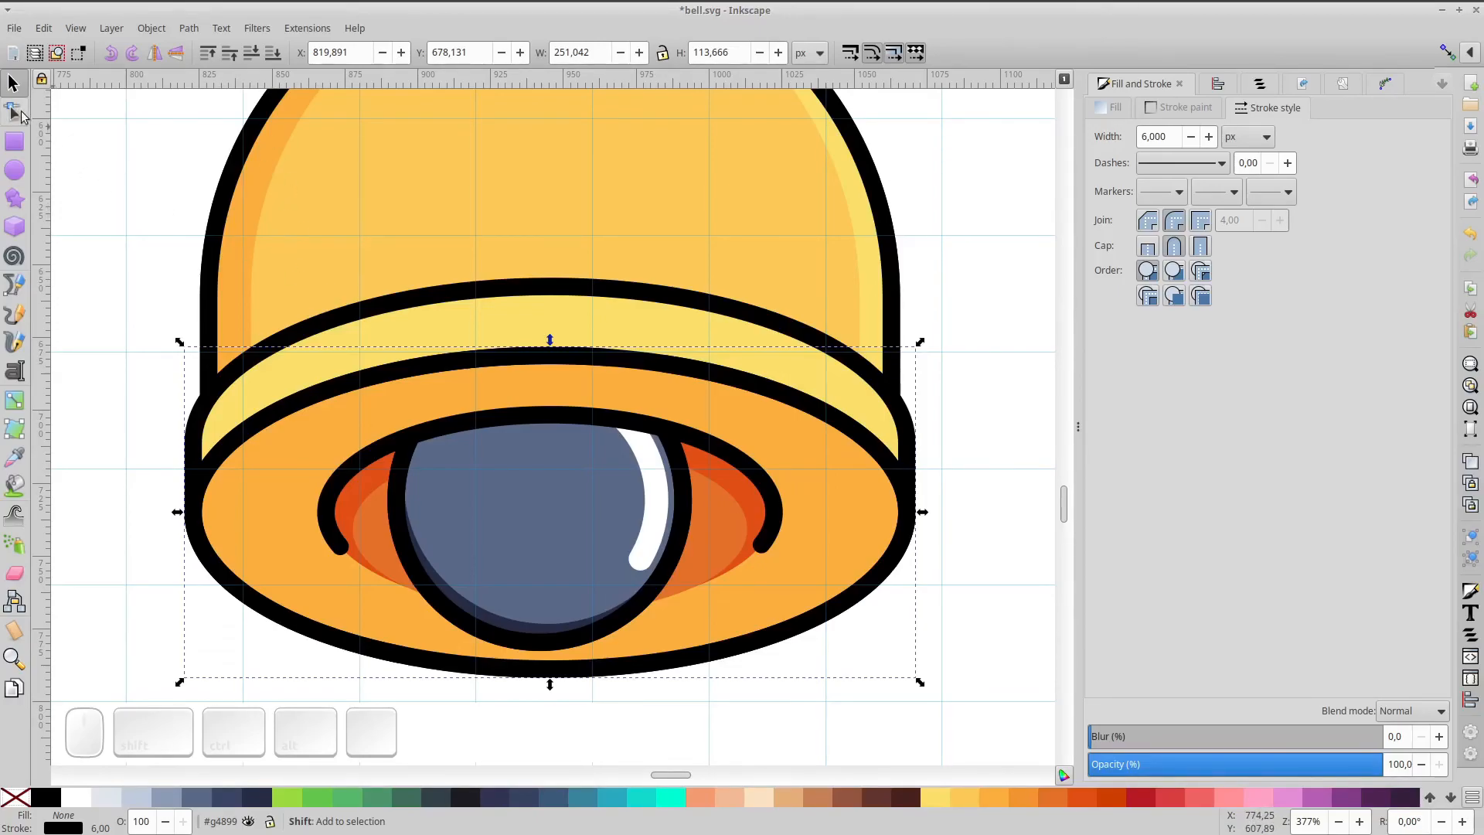
- Convert the copied rim ellipse to a path and delete its upper segments, keeping only the lower half of the outline
double_click(543, 358)
left_click(189, 27)
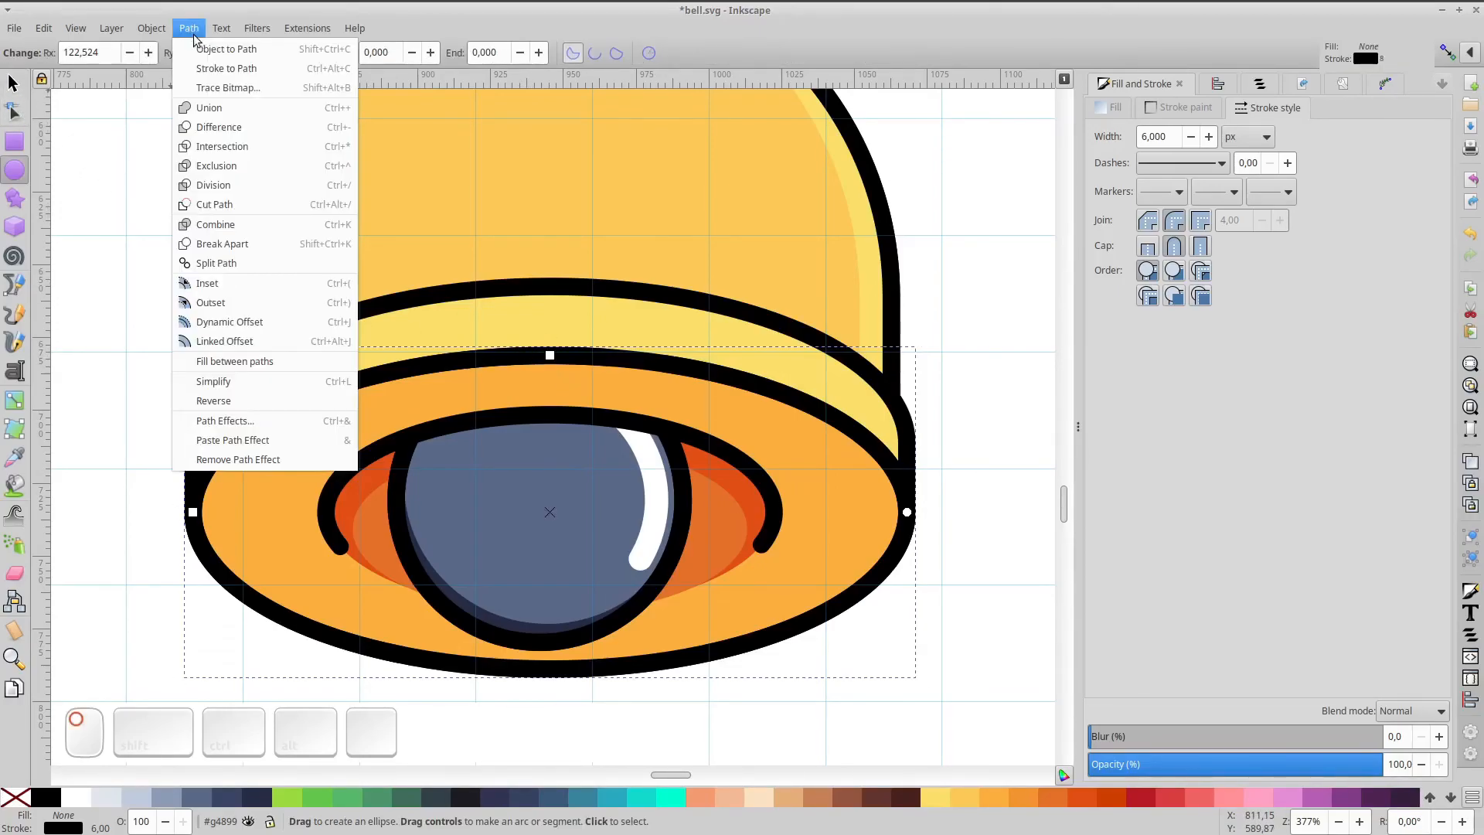
left_click(226, 49)
key("n")
left_click_drag(149, 159, 1034, 547)
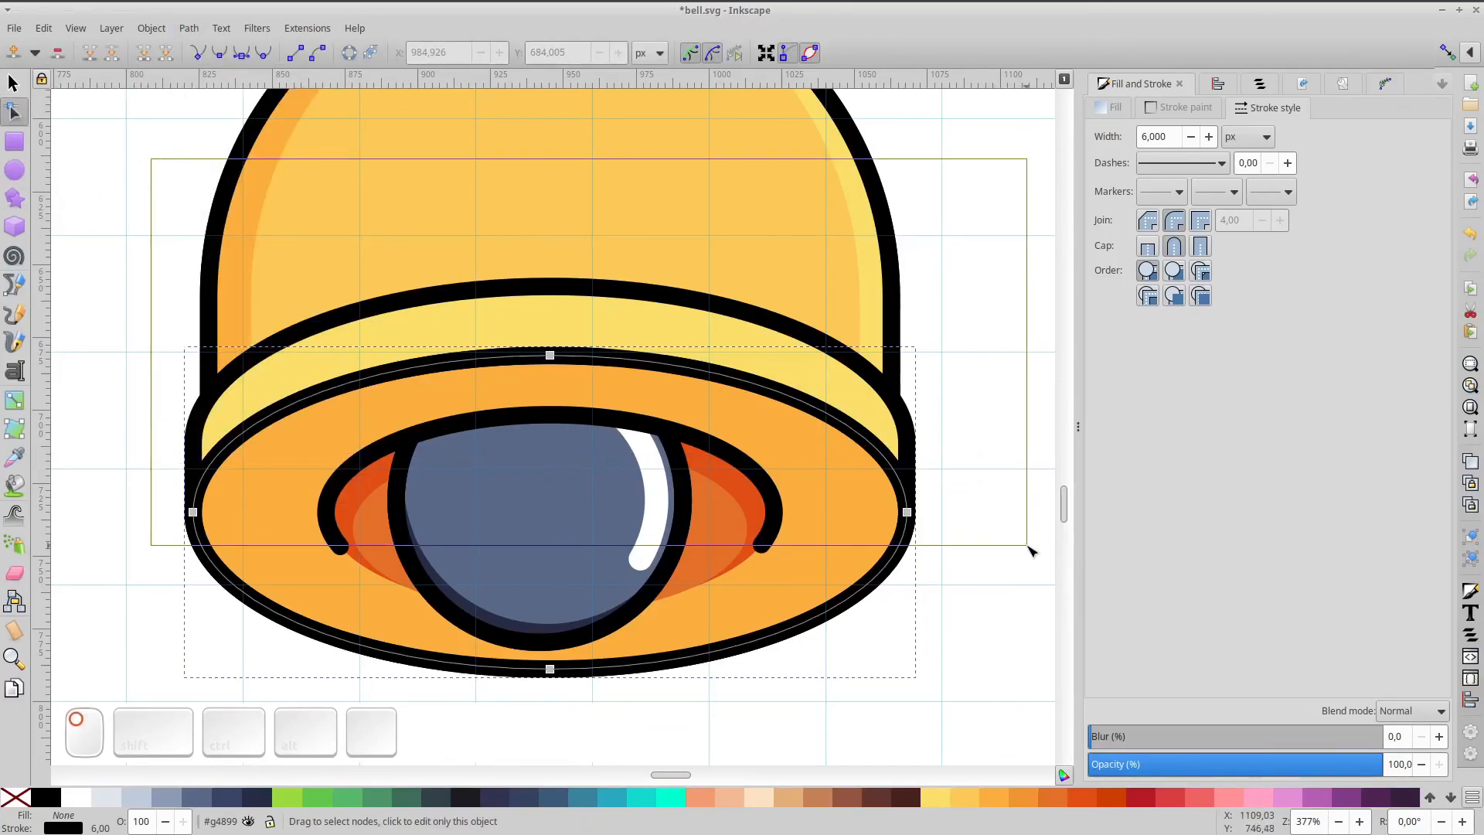
left_click(167, 57)
- Open a second, wider gap in the rim's upper outline, right of the first, by deleting the segments there
left_click(762, 389)
left_click_drag(711, 344, 825, 425)
left_click(166, 52)
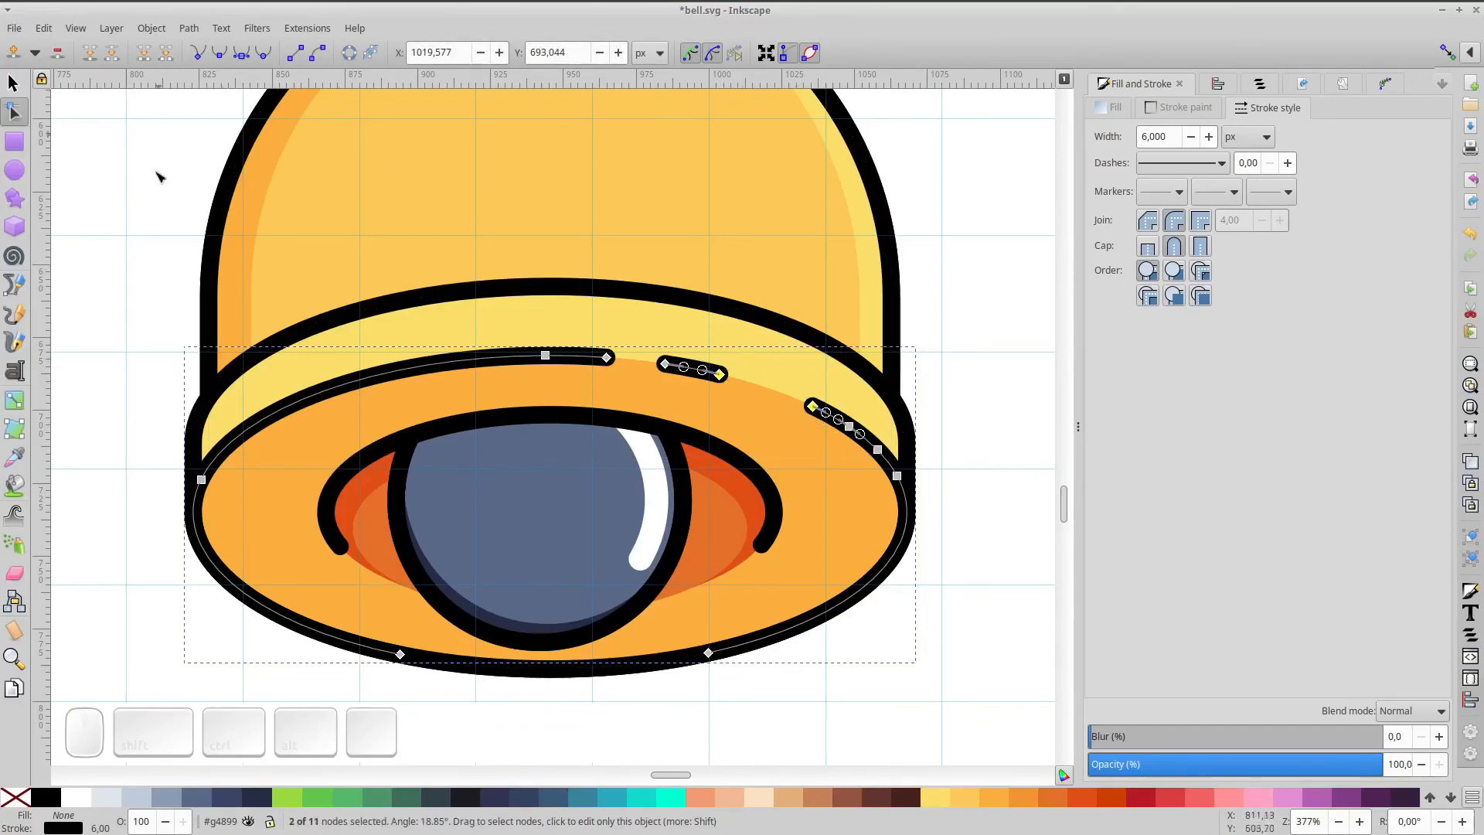
left_click(152, 198)
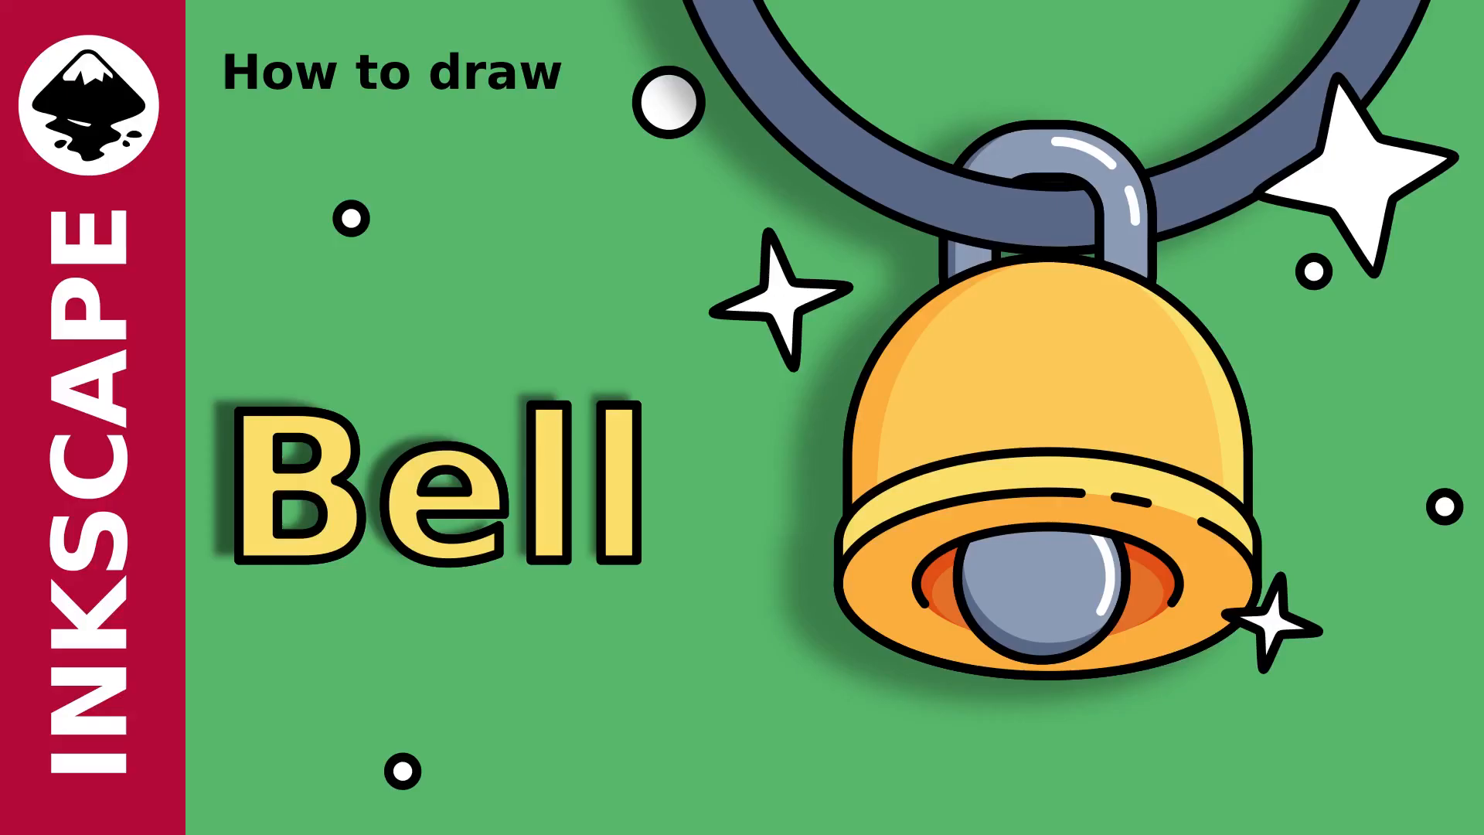